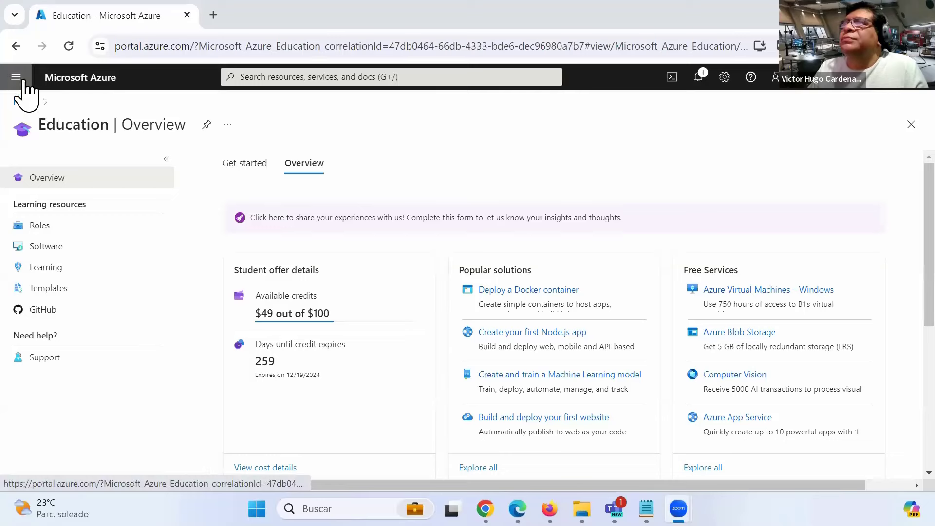
- From the portal menu, go to Resource groups and start a new group
{"action": "left_click", "coordinate": [23, 82]}
{"action": "left_click", "coordinate": [23, 82]}
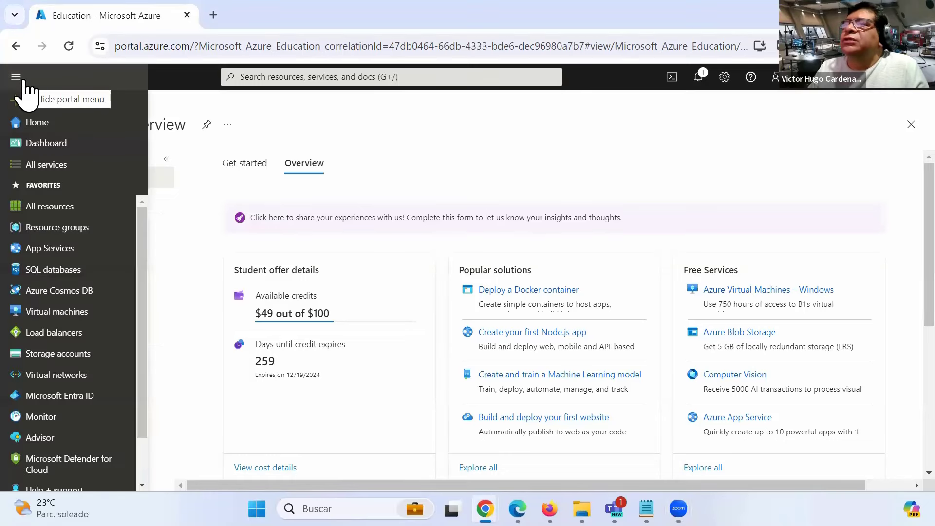
{"action": "left_click", "coordinate": [75, 230]}
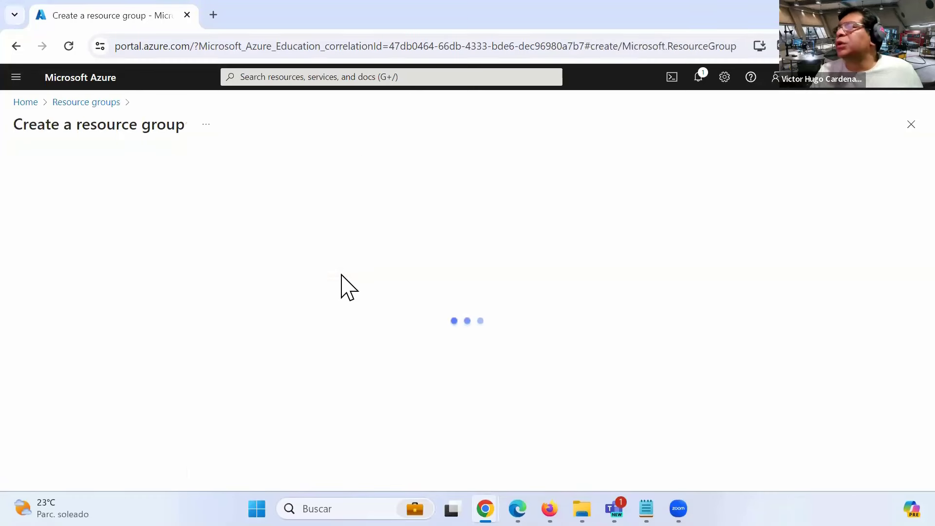
- Create resource group ThursdayResourceGroup in East US under Azure for Students
{"action": "left_click", "coordinate": [259, 292]}
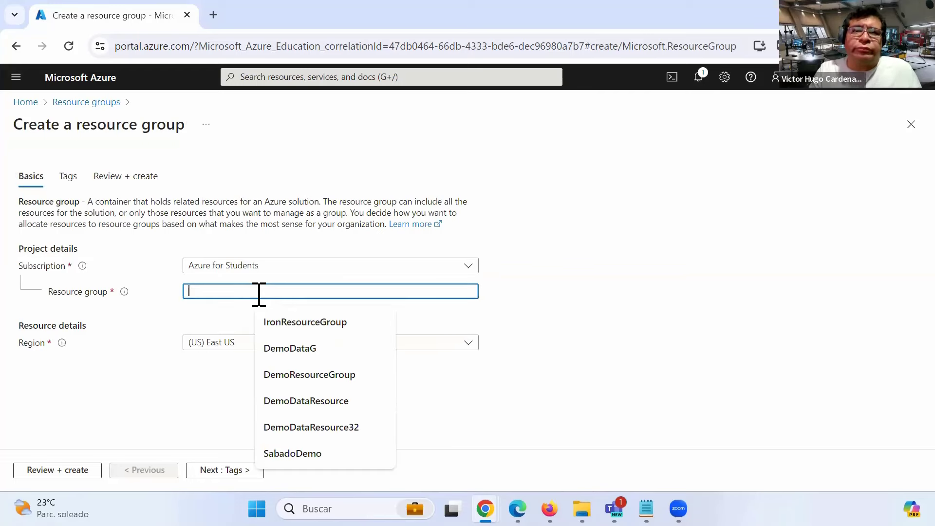
{"action": "type", "text": "Thursda"}
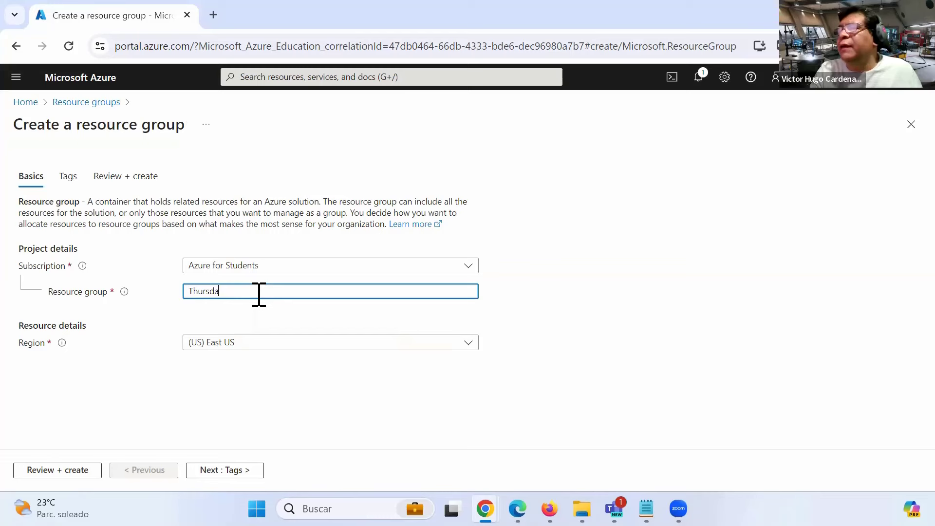
{"action": "type", "text": "yResour"}
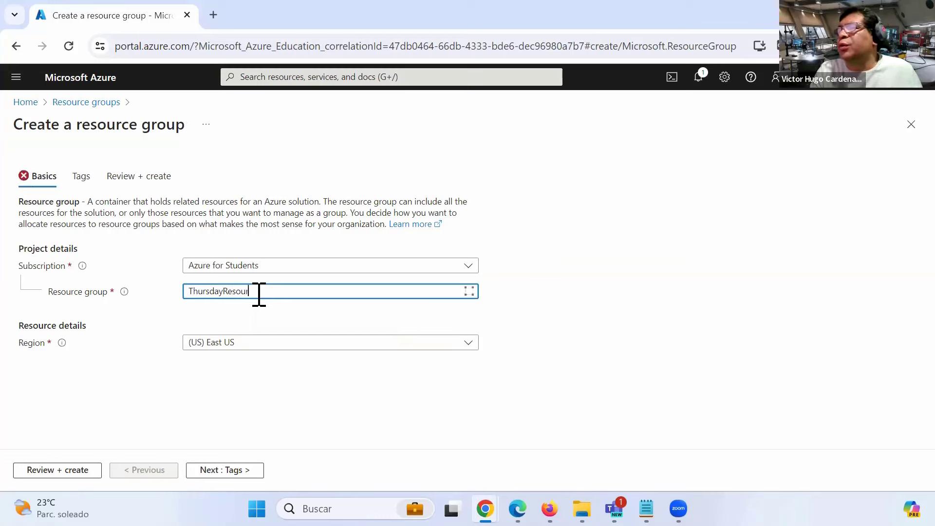
{"action": "type", "text": "ceGroup"}
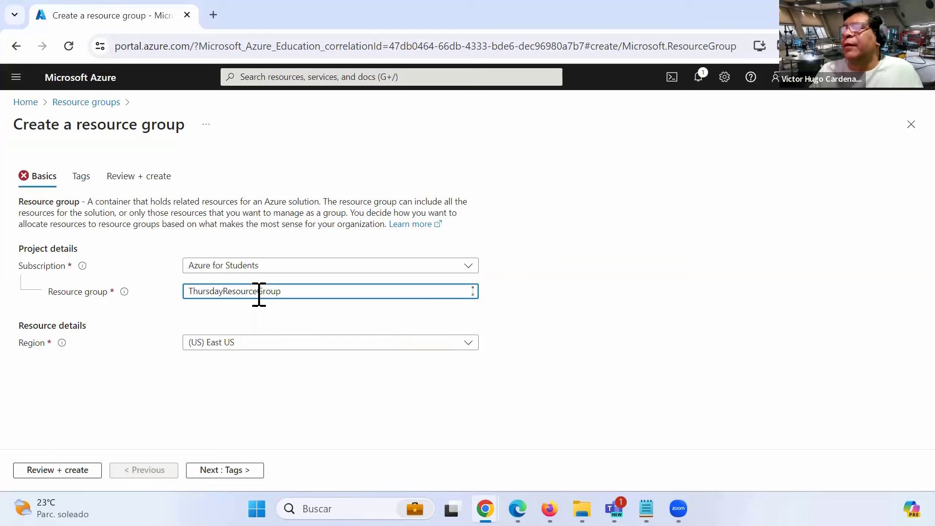
{"action": "left_click", "coordinate": [61, 471]}
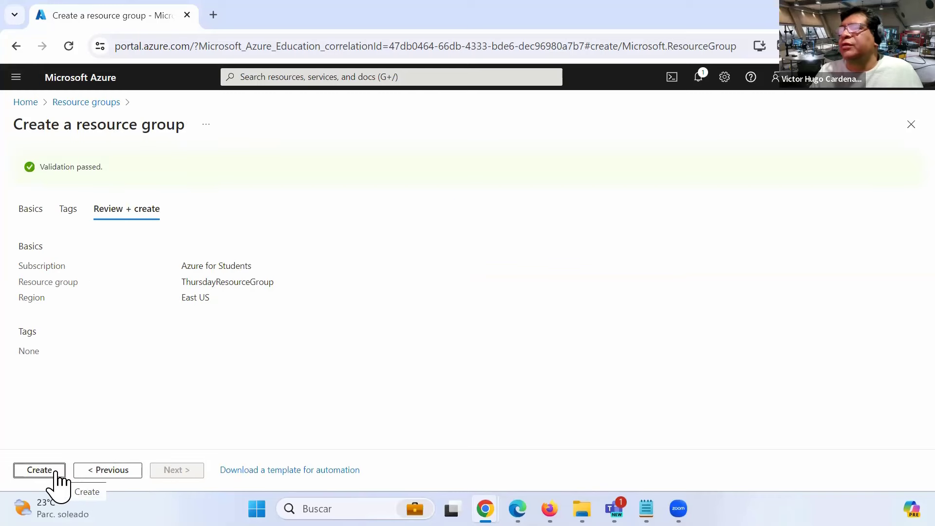
{"action": "left_click", "coordinate": [57, 473]}
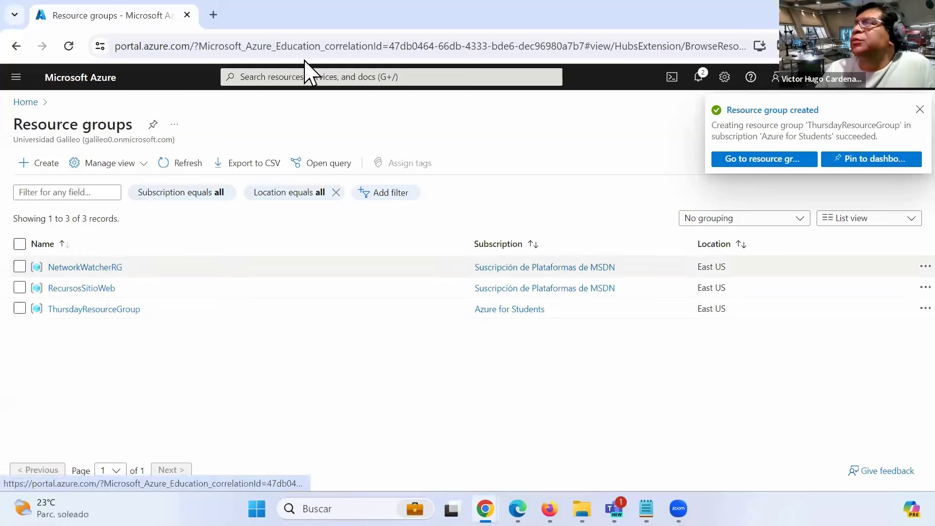
- Go to SQL servers through the top search and start a new server
{"action": "left_click", "coordinate": [296, 77]}
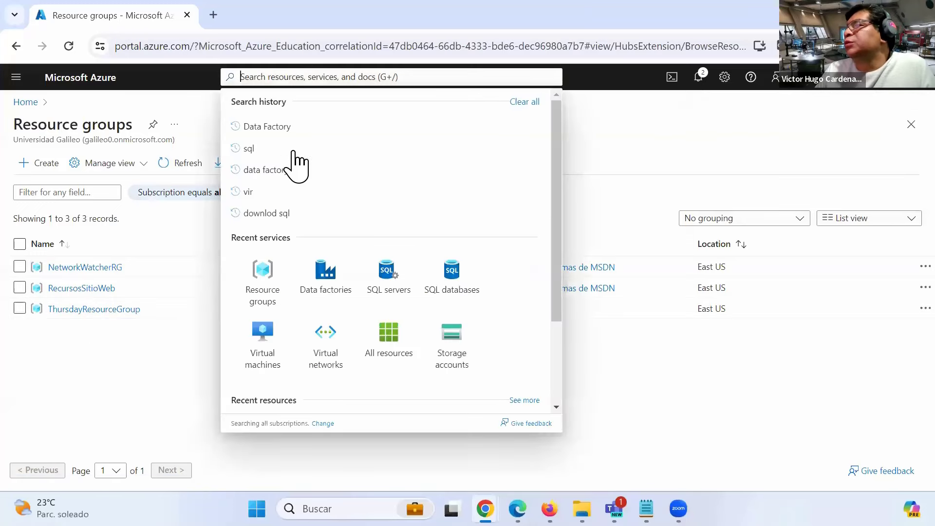
{"action": "left_click", "coordinate": [388, 288]}
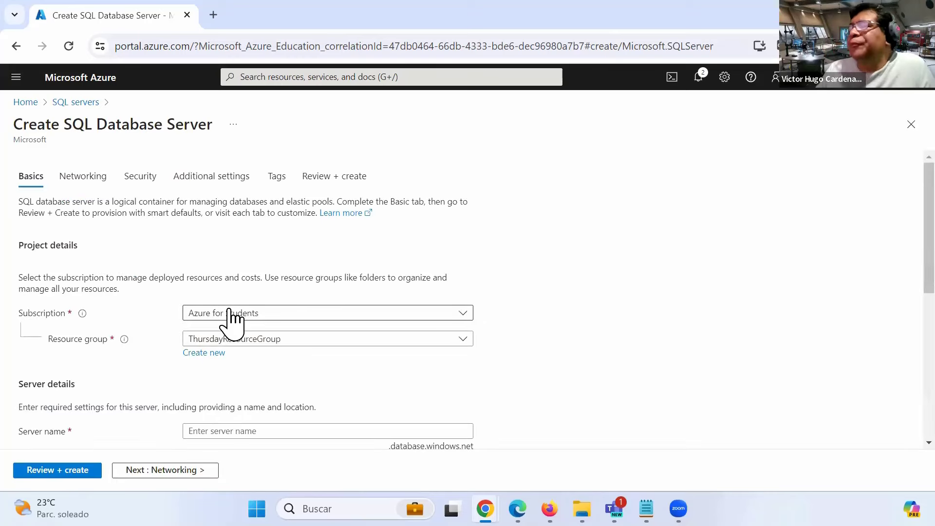
- Name the new server thursdayserver, correcting it to all lowercase
{"action": "scroll", "coordinate": [247, 330], "scroll_direction": "down", "scroll_amount": 3}
{"action": "left_click", "coordinate": [246, 286]}
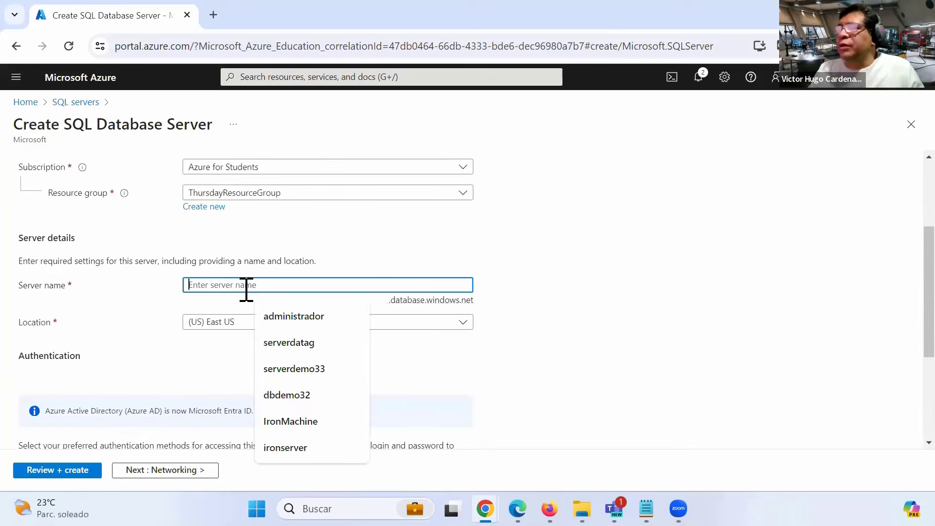
{"action": "type", "text": "Th"}
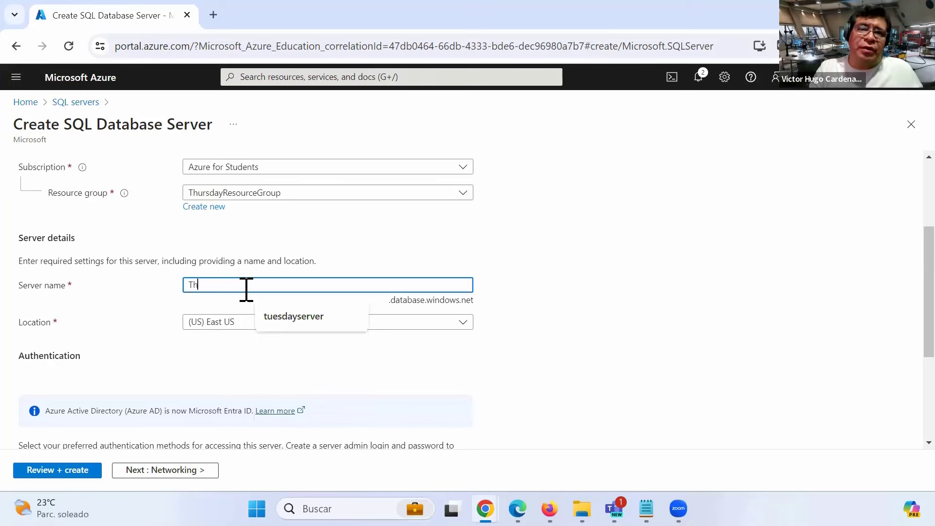
{"action": "type", "text": "ursdaySe"}
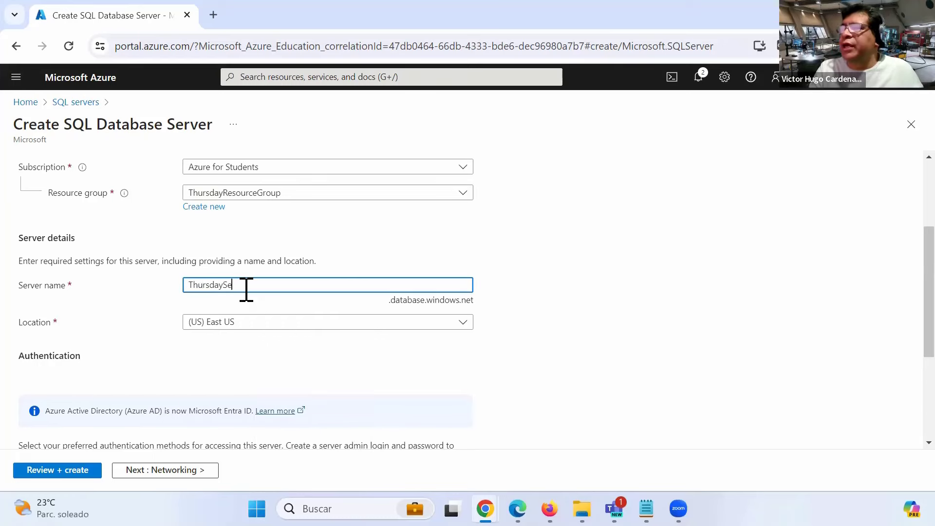
{"action": "type", "text": "rver"}
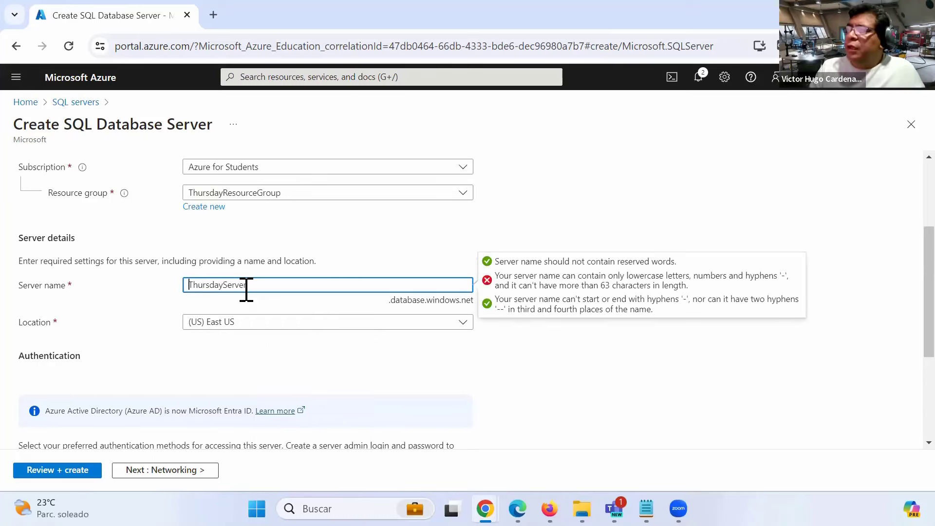
{"action": "key", "text": "Home"}
{"action": "key", "text": "Delete"}
{"action": "type", "text": "t"}
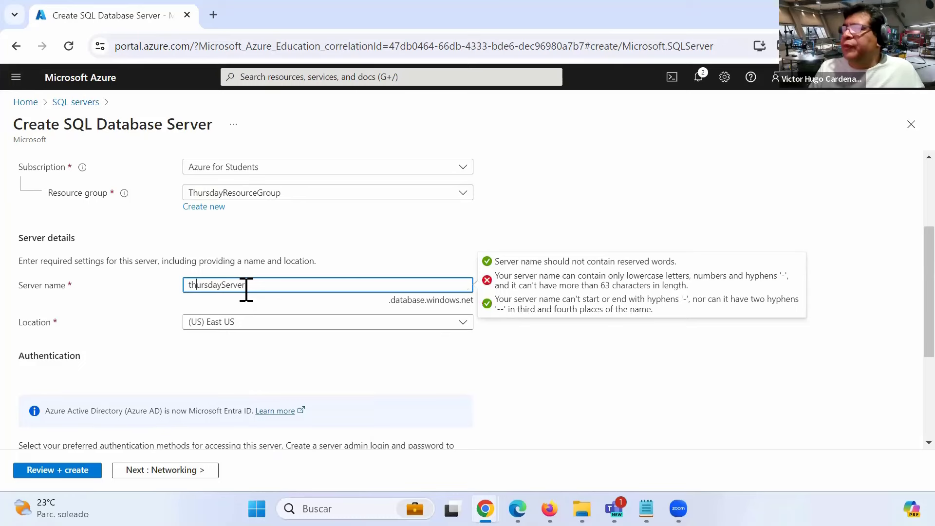
{"action": "key", "text": "Delete"}
{"action": "type", "text": "s"}
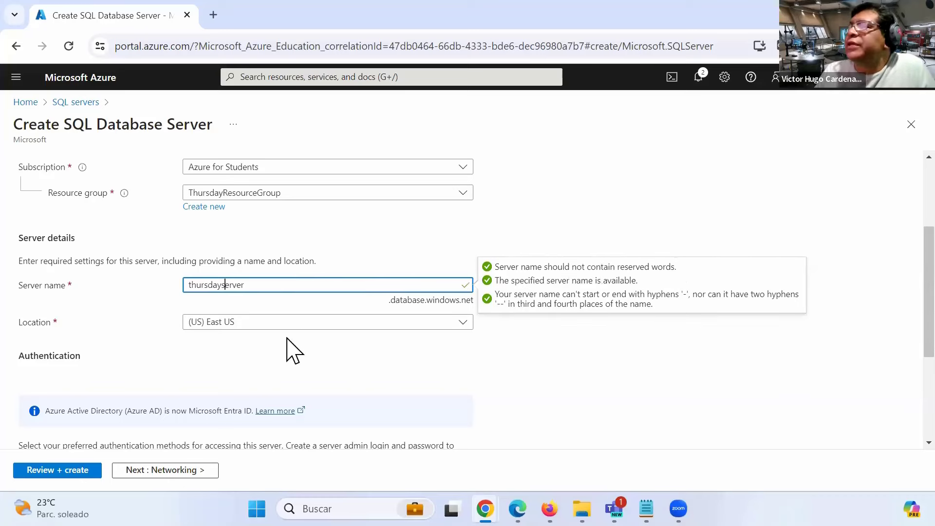
{"action": "scroll", "coordinate": [291, 353], "scroll_direction": "down", "scroll_amount": 3}
{"action": "scroll", "coordinate": [292, 351], "scroll_direction": "up", "scroll_amount": 3}
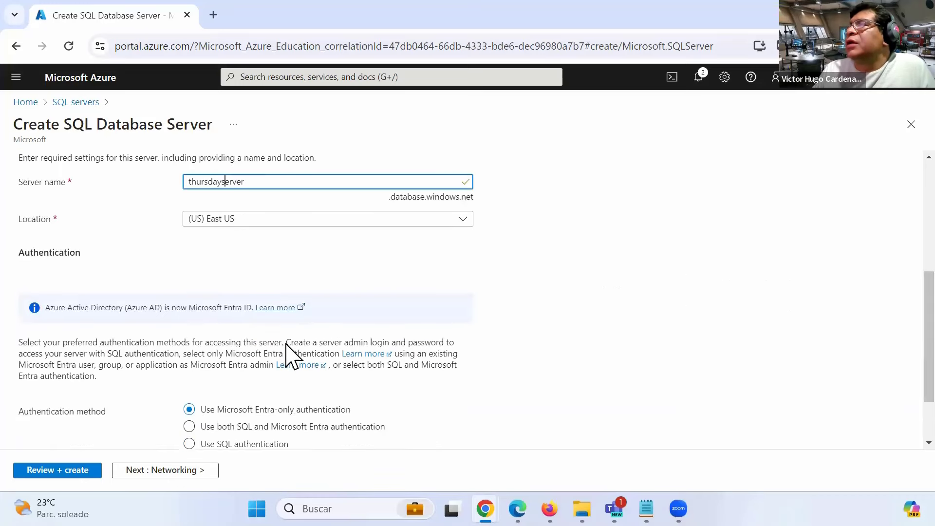
{"action": "scroll", "coordinate": [292, 355], "scroll_direction": "down", "scroll_amount": 4}
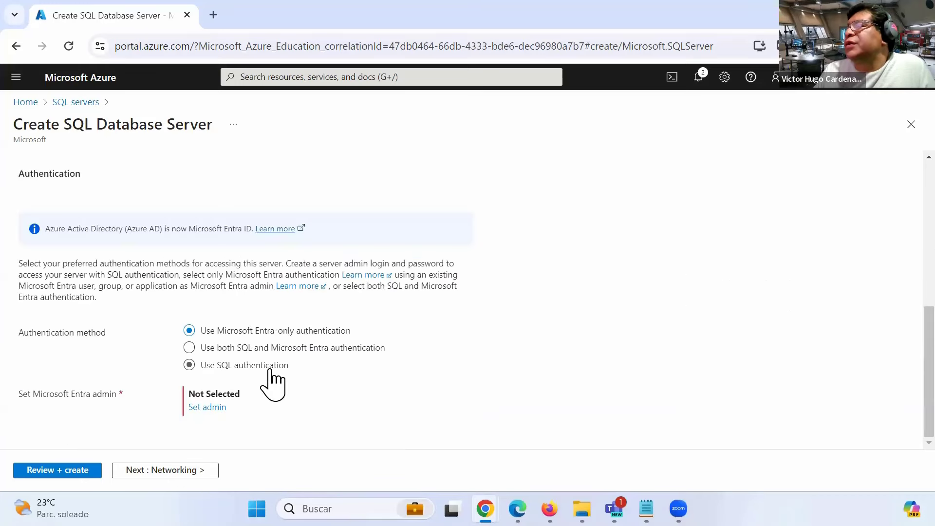
- Use SQL authentication with an admin login and confirmed password, then continue to Networking
{"action": "left_click", "coordinate": [273, 366]}
{"action": "scroll", "coordinate": [265, 385], "scroll_direction": "down", "scroll_amount": 1}
{"action": "left_click", "coordinate": [254, 359]}
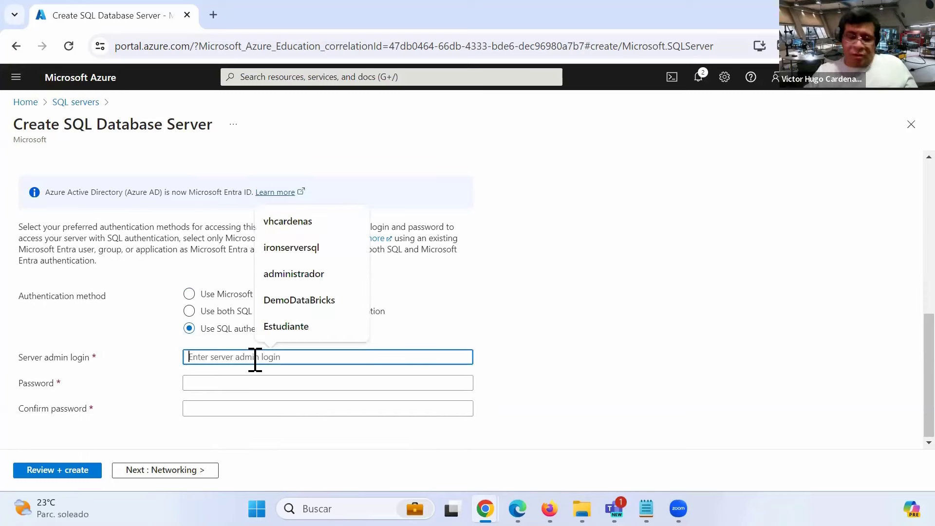
{"action": "type", "text": "administrador"}
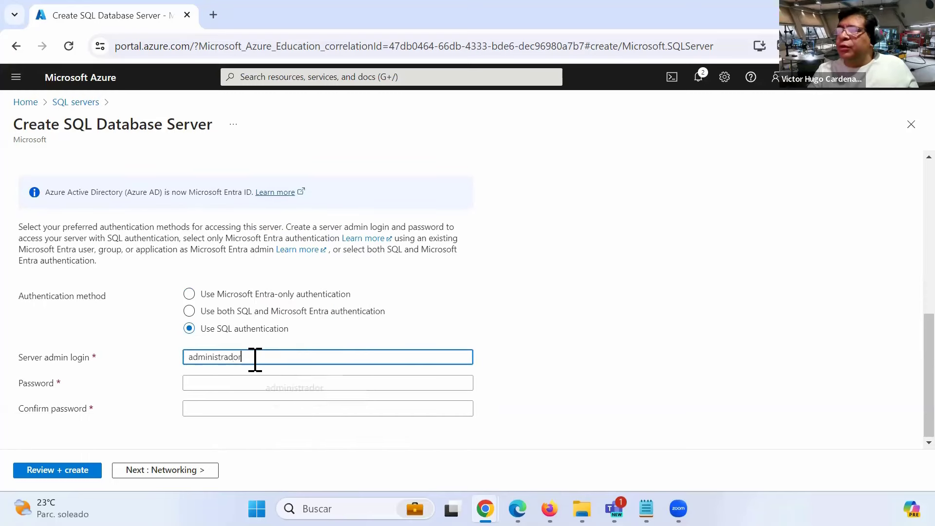
{"action": "key", "text": "Tab"}
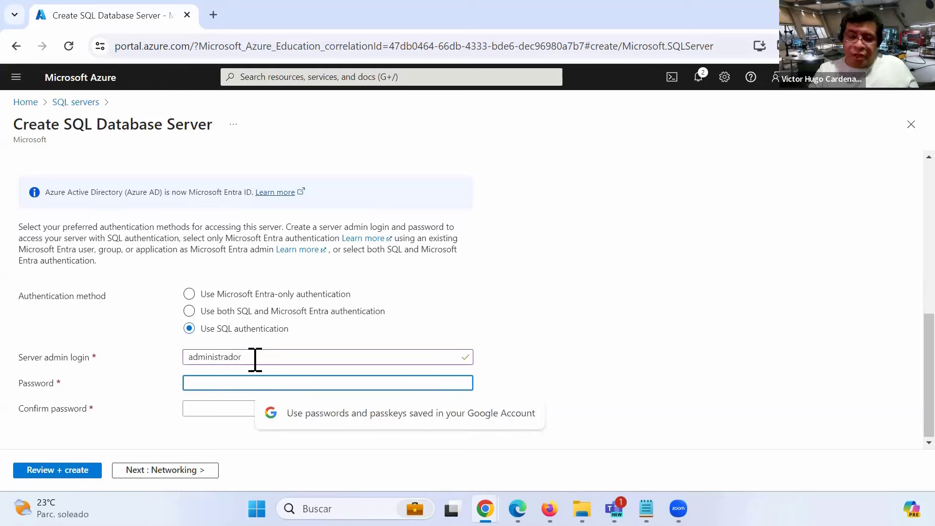
{"action": "type", "text": "•••••"}
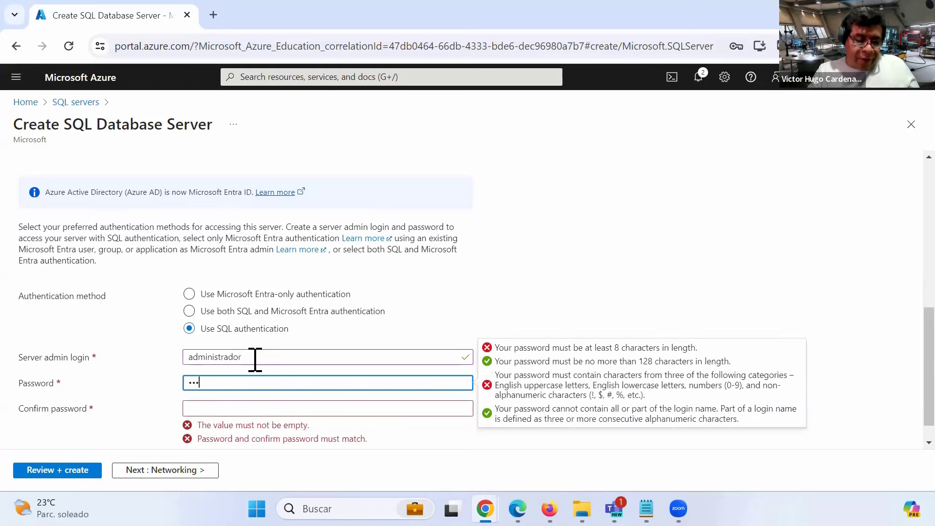
{"action": "type", "text": "•••••••"}
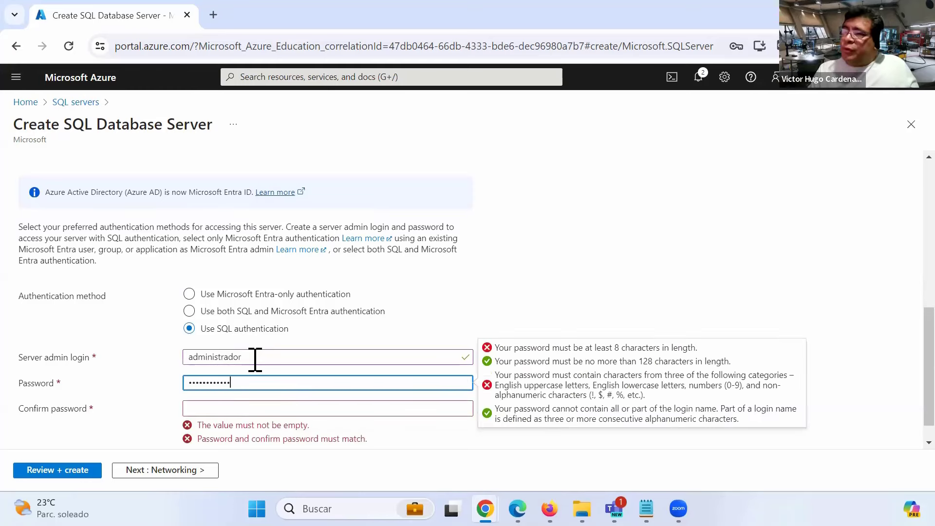
{"action": "key", "text": "Tab"}
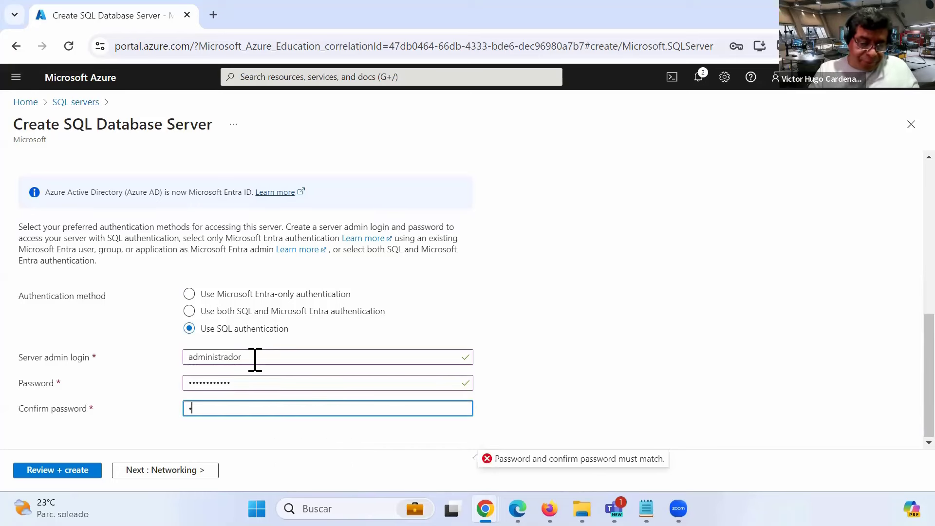
{"action": "type", "text": "•••••••••••"}
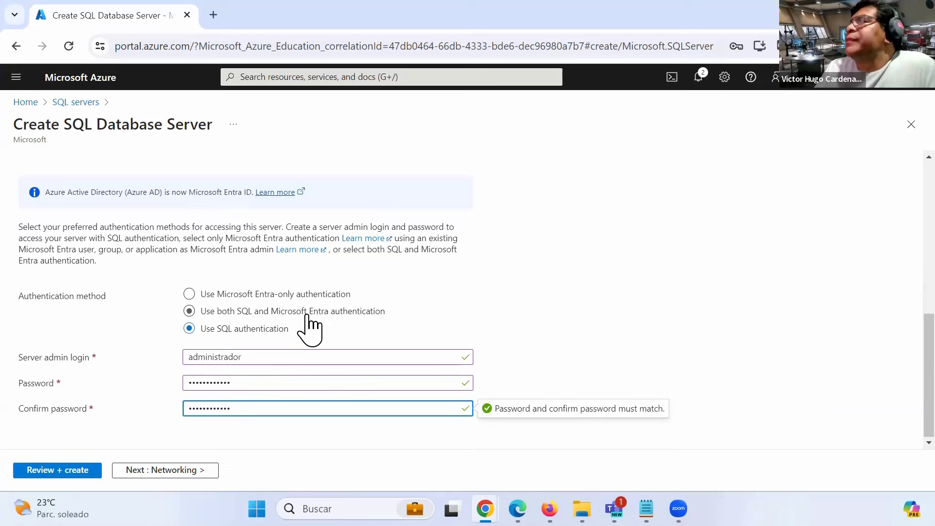
{"action": "scroll", "coordinate": [309, 326], "scroll_direction": "up", "scroll_amount": 3}
{"action": "scroll", "coordinate": [309, 326], "scroll_direction": "down", "scroll_amount": 3}
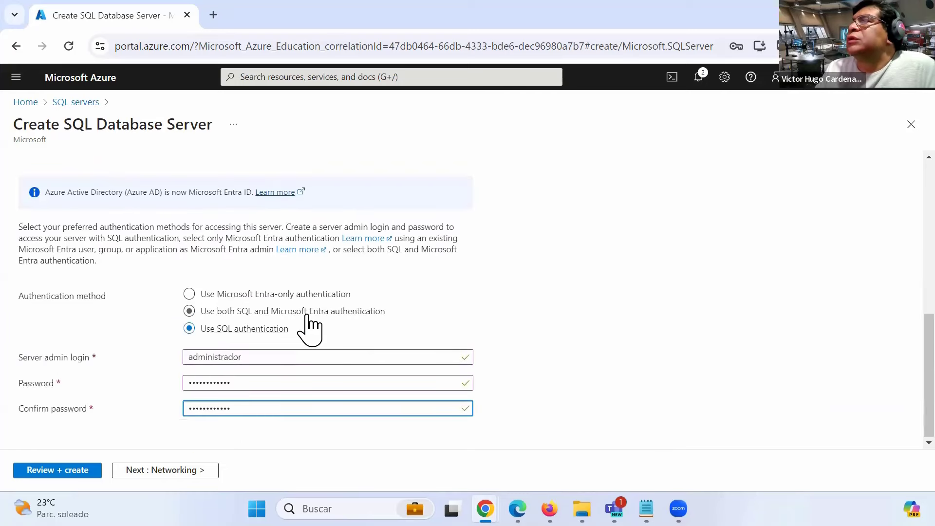
{"action": "scroll", "coordinate": [309, 328], "scroll_direction": "up", "scroll_amount": 8}
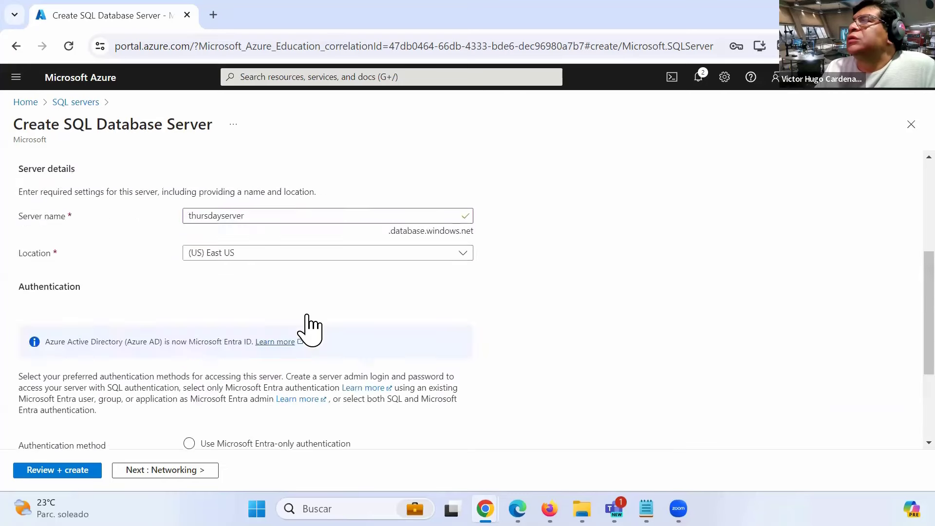
{"action": "left_click", "coordinate": [149, 470]}
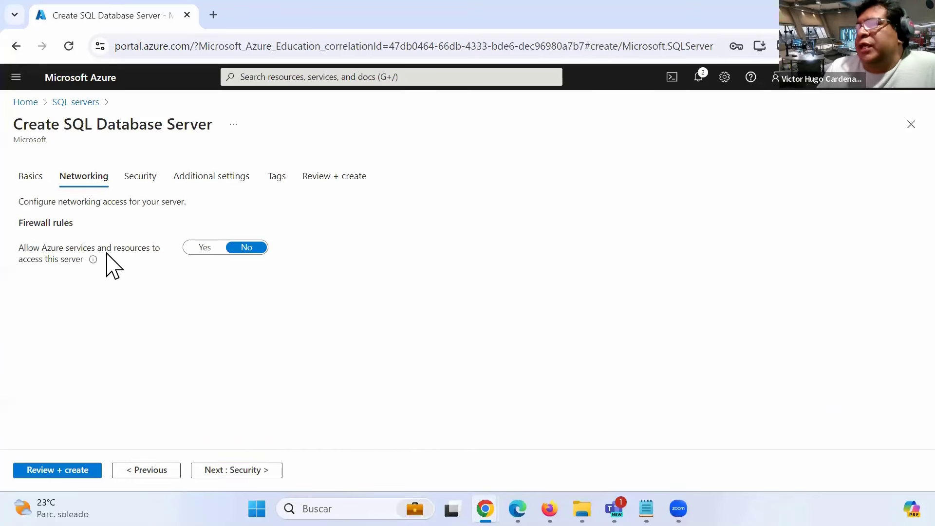
- Allow Azure services to access the server, then step through Security and Additional settings to Tags
{"action": "left_click", "coordinate": [204, 248]}
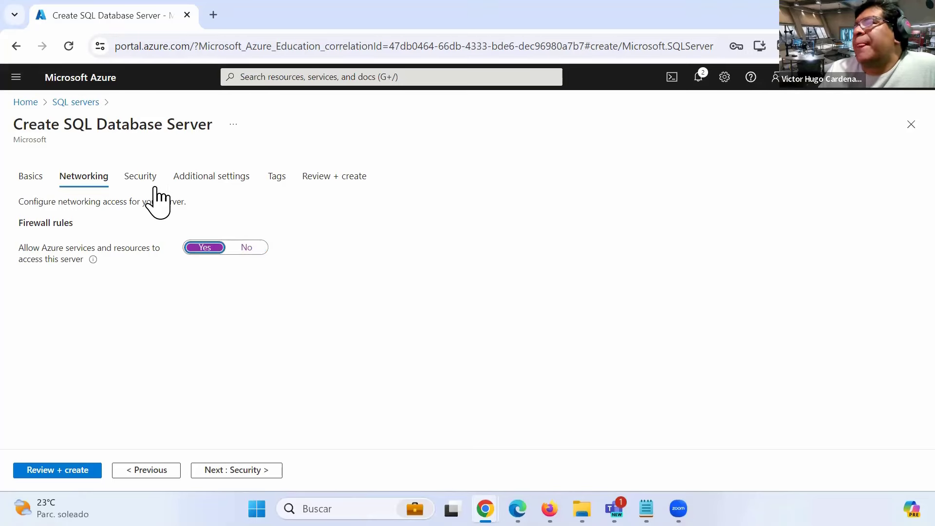
{"action": "left_click", "coordinate": [141, 179]}
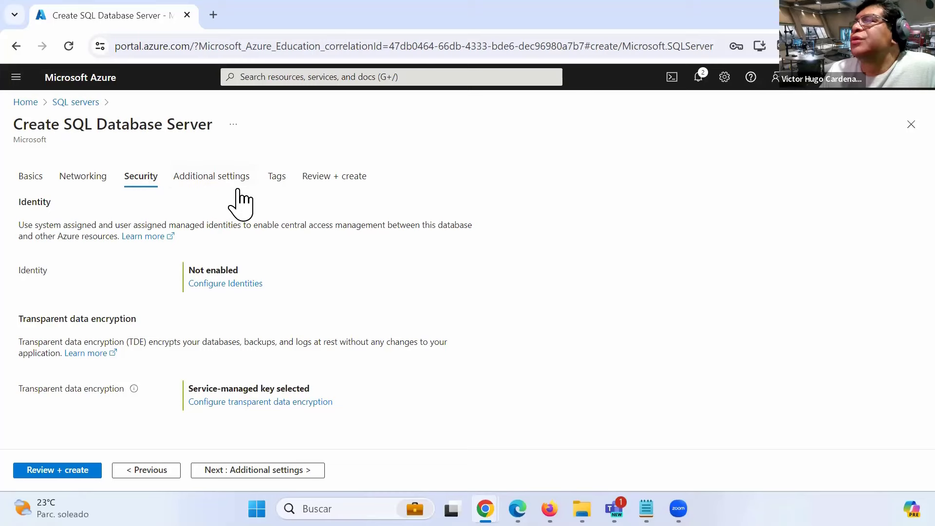
{"action": "left_click", "coordinate": [224, 182]}
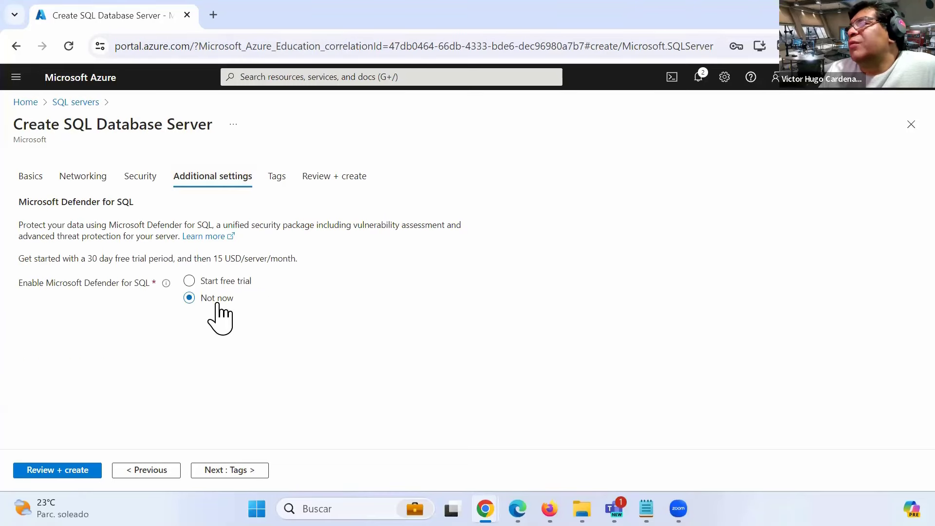
{"action": "left_click", "coordinate": [277, 176]}
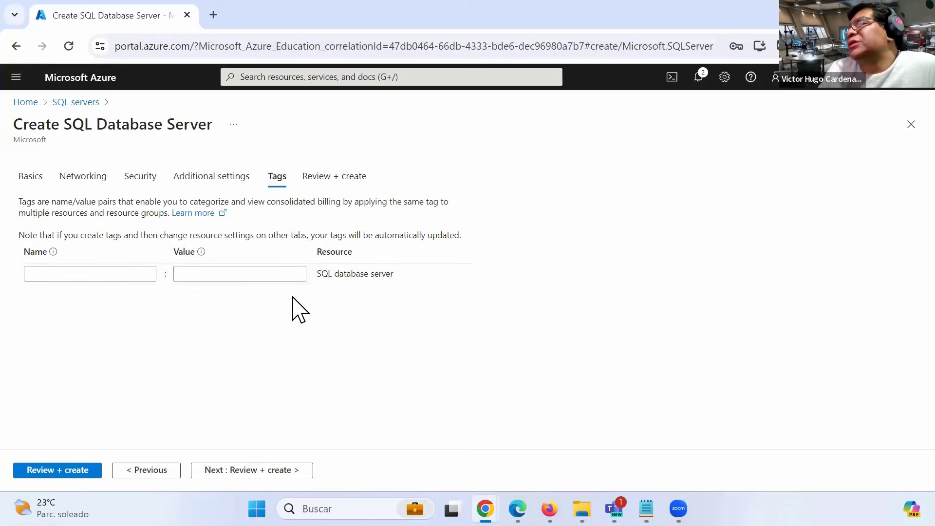
- Review the thursdayserver settings and submit the server for deployment
{"action": "left_click", "coordinate": [324, 178]}
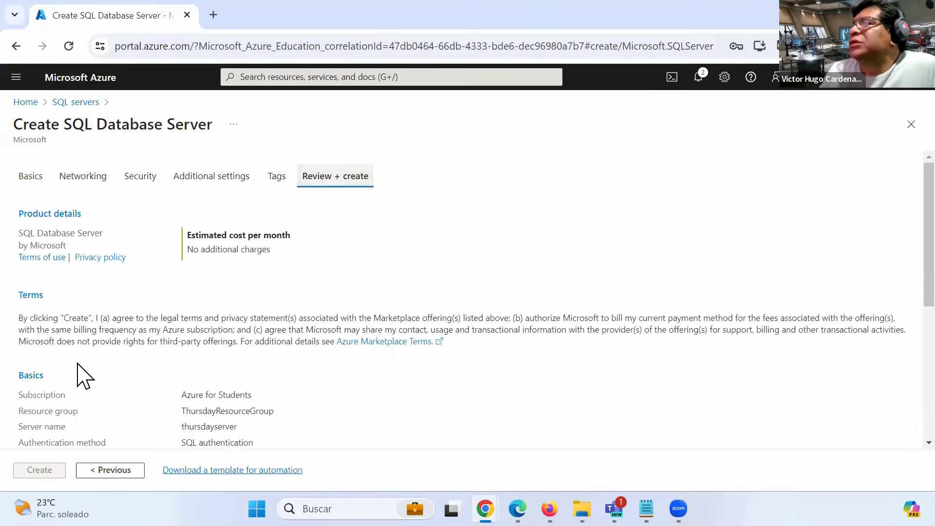
{"action": "scroll", "coordinate": [121, 414], "scroll_direction": "down", "scroll_amount": 3}
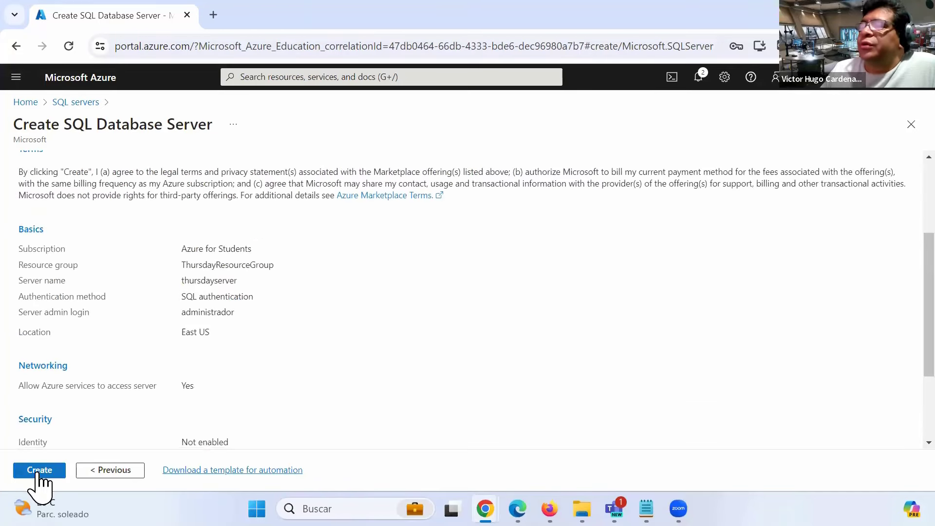
{"action": "left_click", "coordinate": [39, 470]}
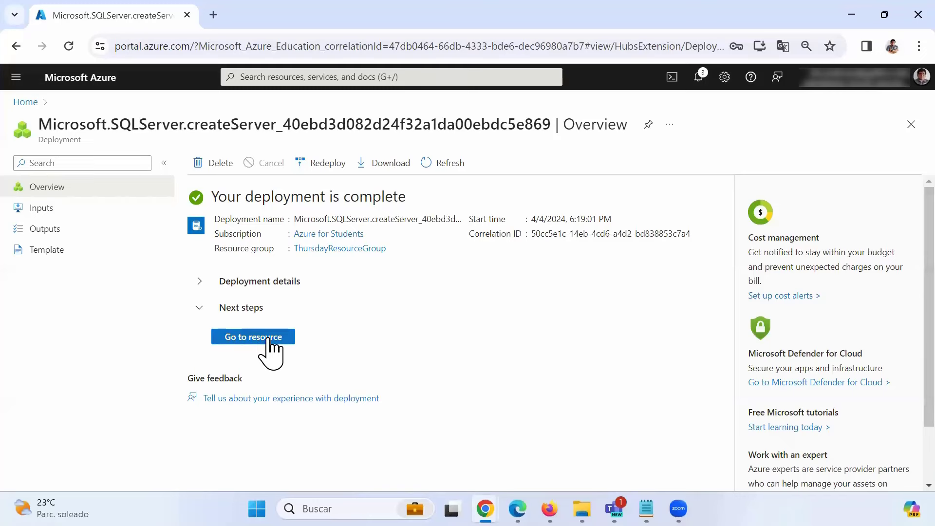
- Go to the deployed thursdayserver resource's overview page
{"action": "left_click", "coordinate": [269, 341]}
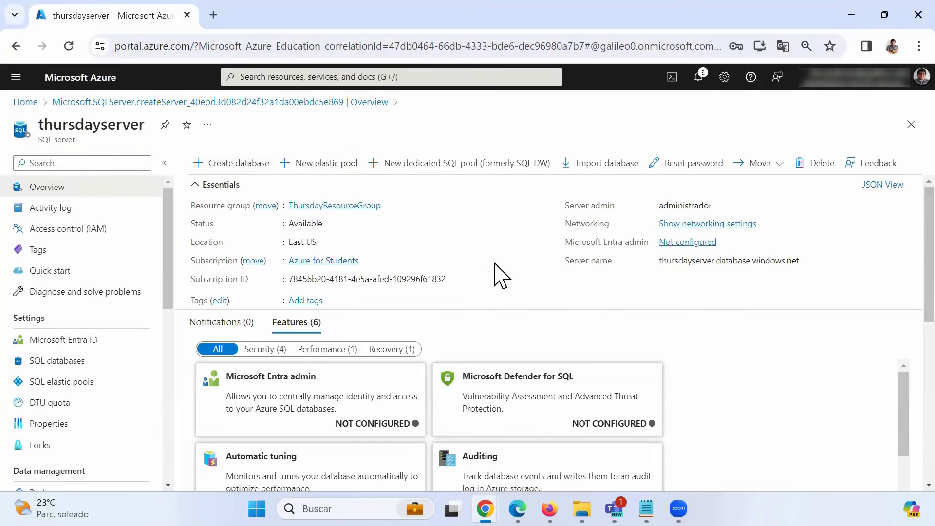
- Start a new database on thursdayserver and look over the Basics tab, highlighting the compute and storage notice
{"action": "left_click", "coordinate": [233, 162]}
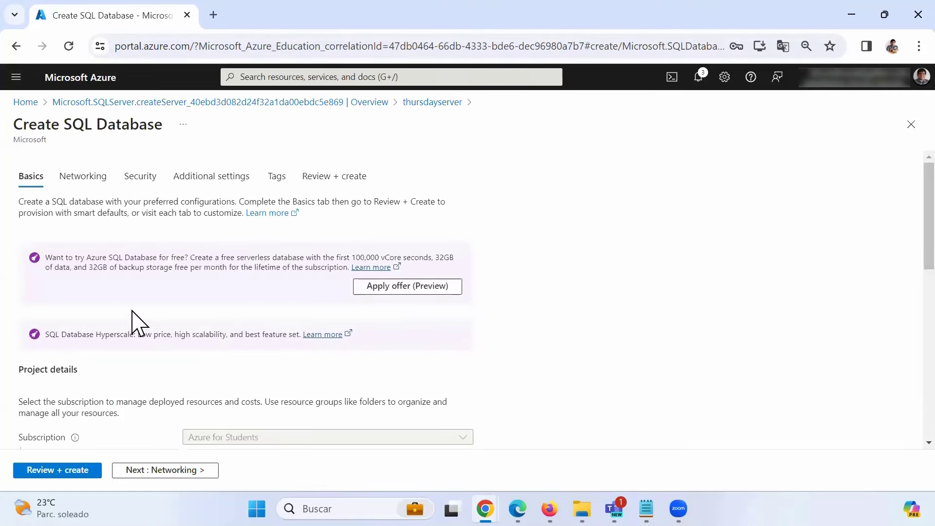
{"action": "scroll", "coordinate": [266, 274], "scroll_direction": "down", "scroll_amount": 1}
{"action": "scroll", "coordinate": [271, 288], "scroll_direction": "down", "scroll_amount": 10}
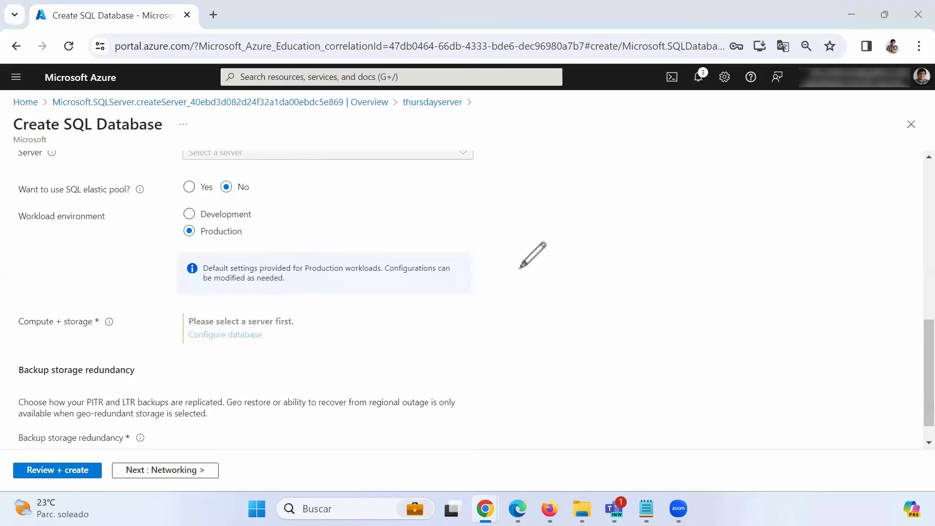
{"action": "mouse_move", "coordinate": [263, 287]}
{"action": "left_mouse_down"}
{"action": "mouse_move", "coordinate": [276, 382]}
{"action": "mouse_move", "coordinate": [377, 360]}
{"action": "mouse_move", "coordinate": [148, 294]}
{"action": "left_mouse_up"}
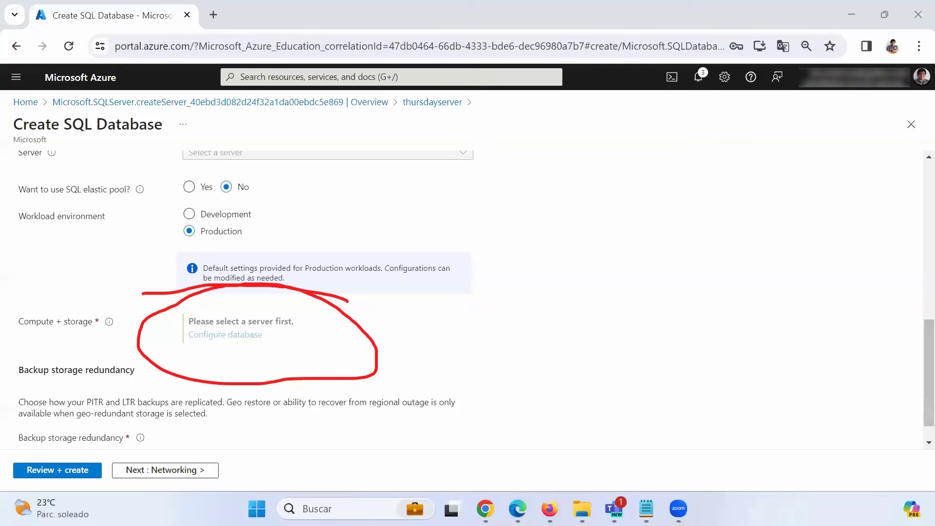
{"action": "left_click", "coordinate": [51, 41]}
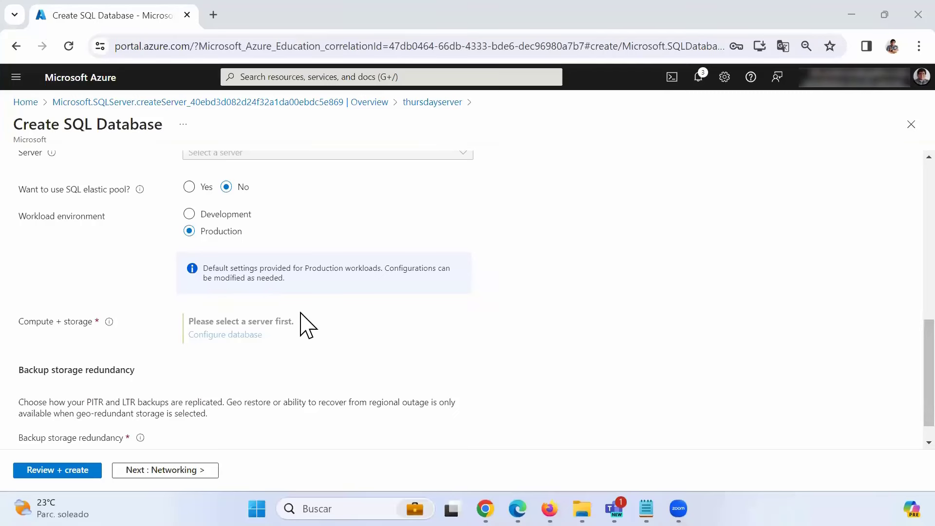
{"action": "scroll", "coordinate": [305, 358], "scroll_direction": "up", "scroll_amount": 3}
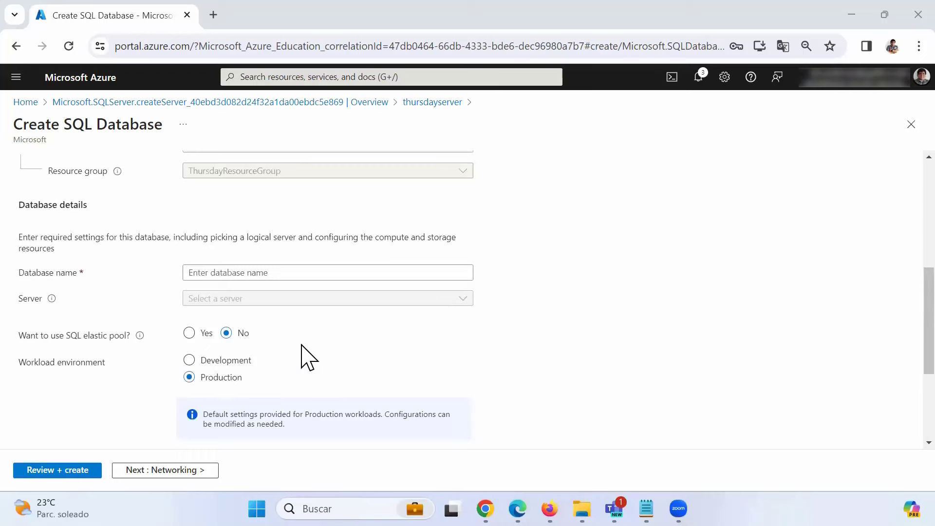
{"action": "scroll", "coordinate": [305, 358], "scroll_direction": "up", "scroll_amount": 2}
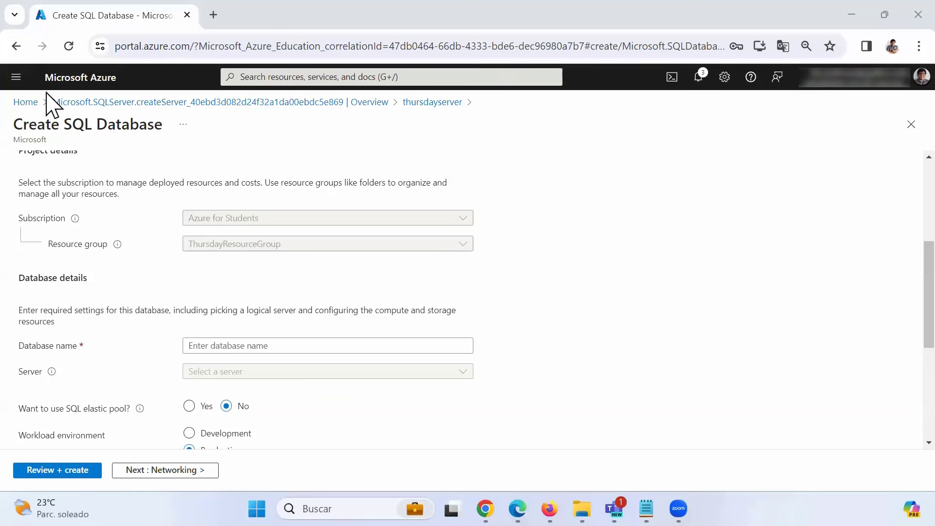
{"action": "scroll", "coordinate": [302, 397], "scroll_direction": "down", "scroll_amount": 3}
{"action": "scroll", "coordinate": [304, 397], "scroll_direction": "down", "scroll_amount": 2}
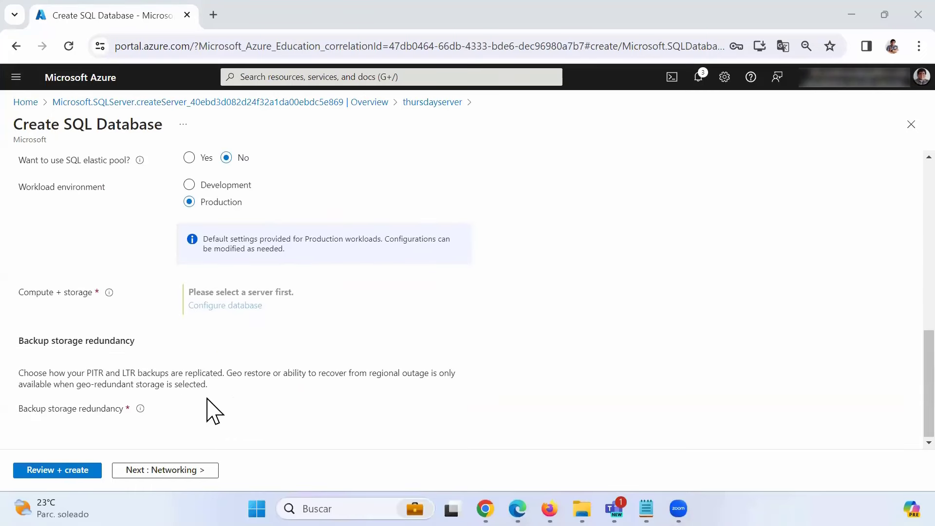
{"action": "scroll", "coordinate": [292, 282], "scroll_direction": "up", "scroll_amount": 5}
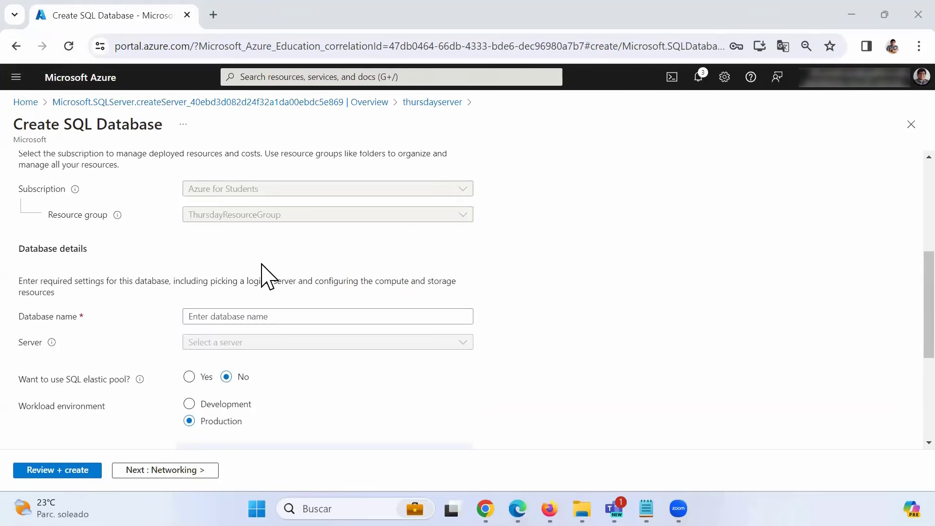
{"action": "scroll", "coordinate": [267, 274], "scroll_direction": "up", "scroll_amount": 2}
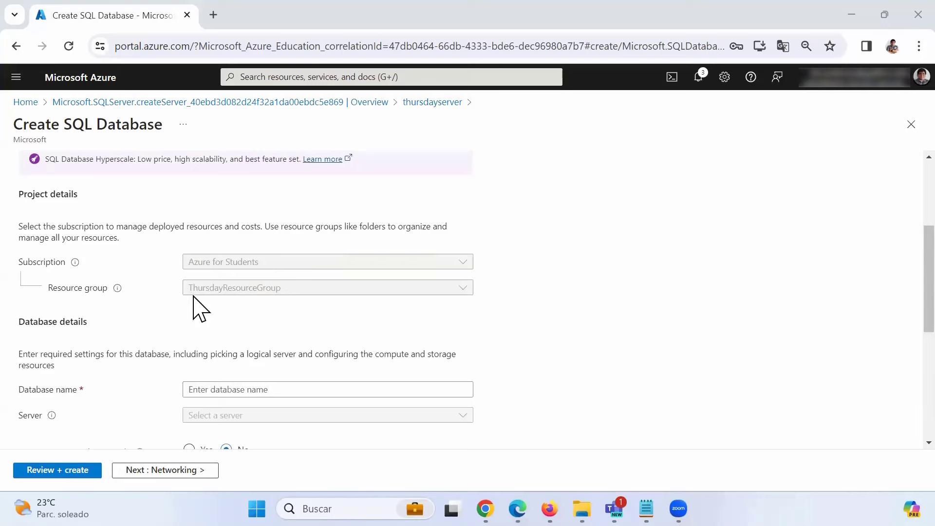
{"action": "scroll", "coordinate": [193, 307], "scroll_direction": "up", "scroll_amount": 2}
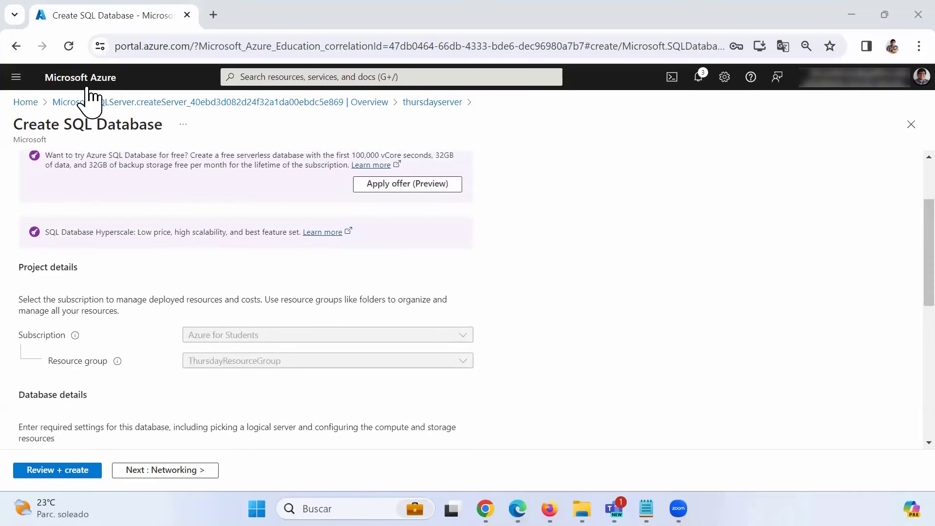
- Reload the Create SQL Database page and look over the refreshed Basics fields
{"action": "left_click", "coordinate": [68, 46]}
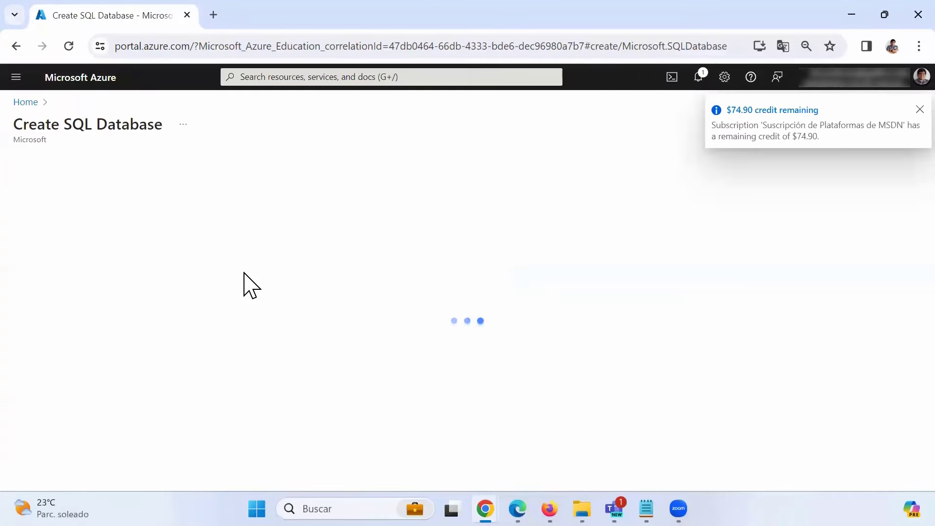
{"action": "scroll", "coordinate": [244, 278], "scroll_direction": "down", "scroll_amount": 8}
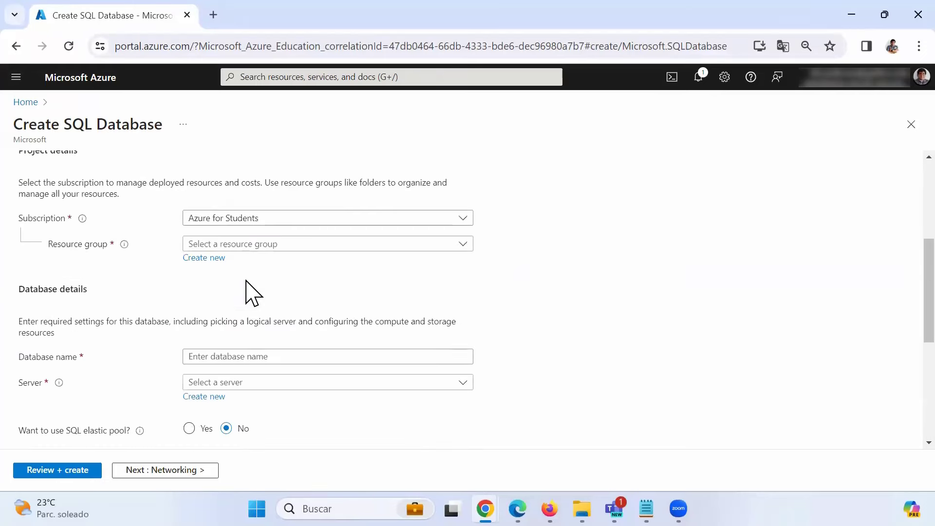
{"action": "scroll", "coordinate": [246, 281], "scroll_direction": "down", "scroll_amount": 2}
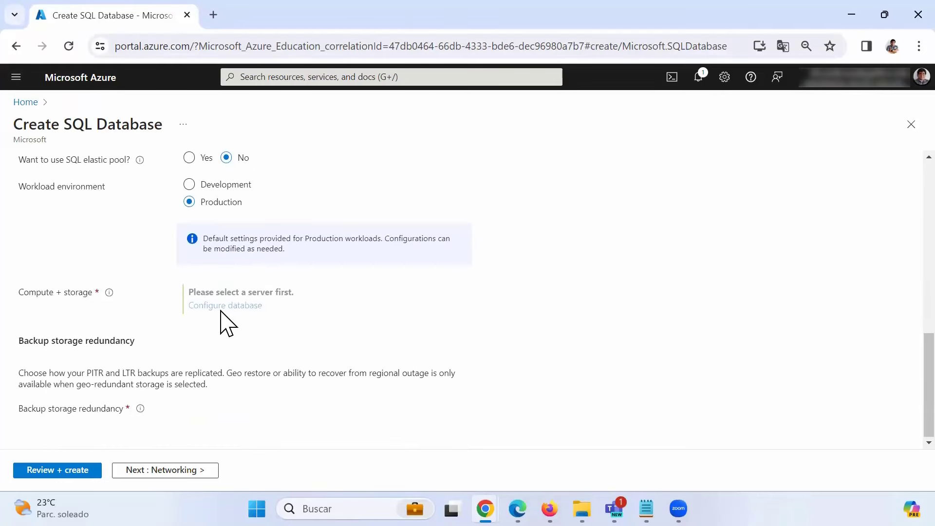
{"action": "scroll", "coordinate": [233, 313], "scroll_direction": "up", "scroll_amount": 8}
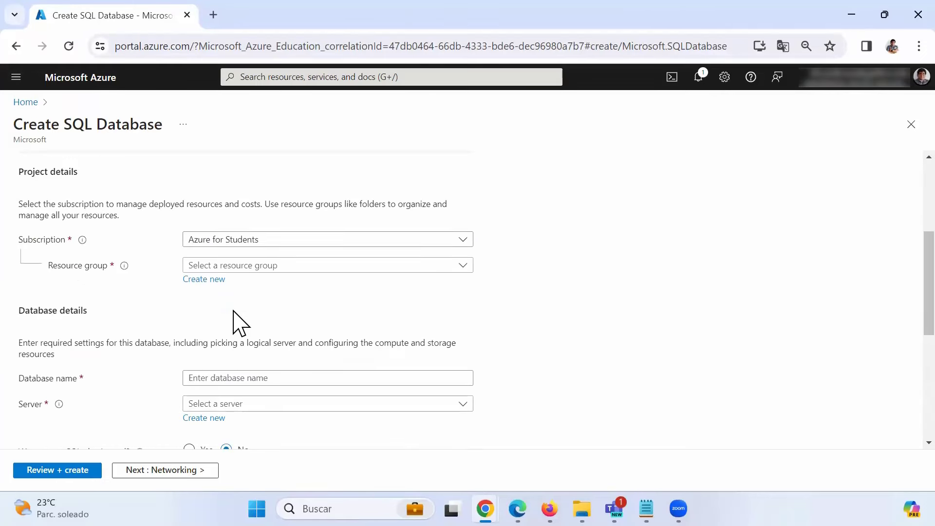
{"action": "scroll", "coordinate": [238, 323], "scroll_direction": "up", "scroll_amount": 1}
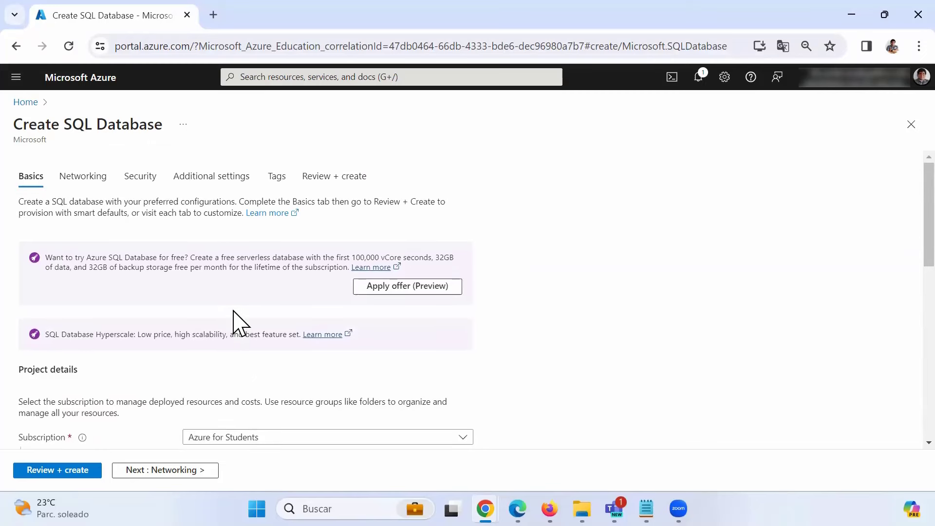
{"action": "scroll", "coordinate": [239, 323], "scroll_direction": "down", "scroll_amount": 5}
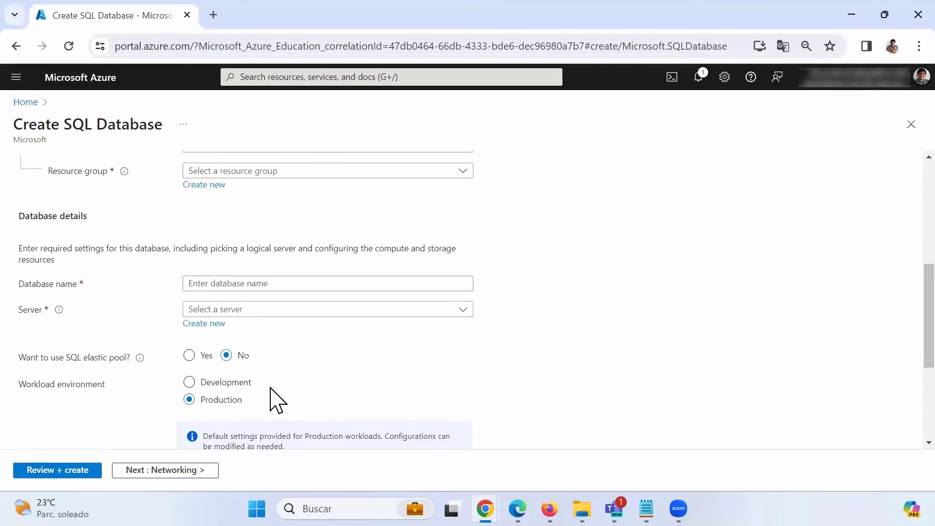
{"action": "scroll", "coordinate": [275, 398], "scroll_direction": "down", "scroll_amount": 3}
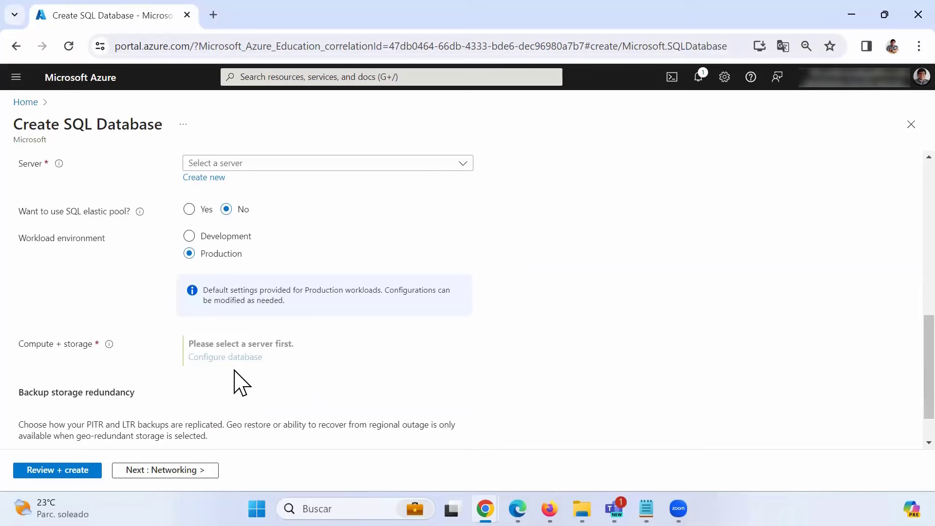
{"action": "scroll", "coordinate": [239, 383], "scroll_direction": "up", "scroll_amount": 10}
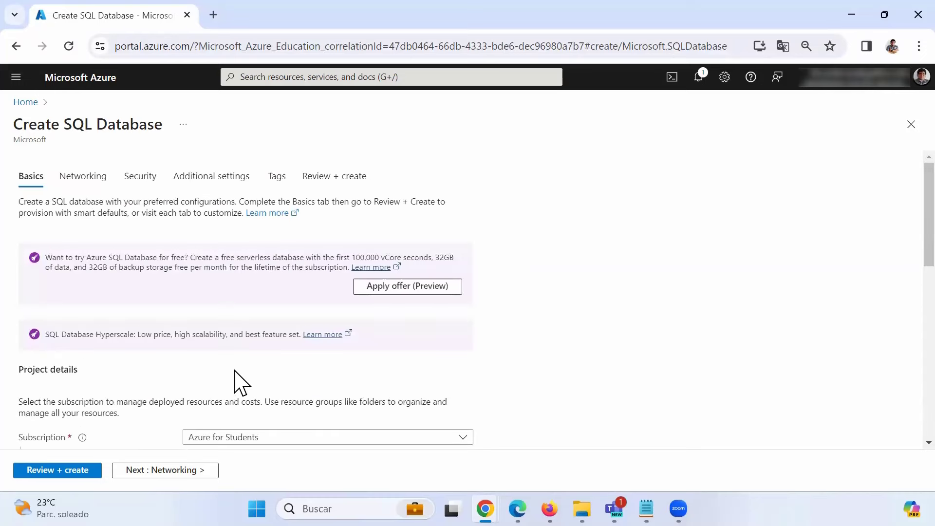
- Copy the portal address and load it in a new browser tab
{"action": "left_click_drag", "start_coordinate": [198, 45], "coordinate": [78, 25]}
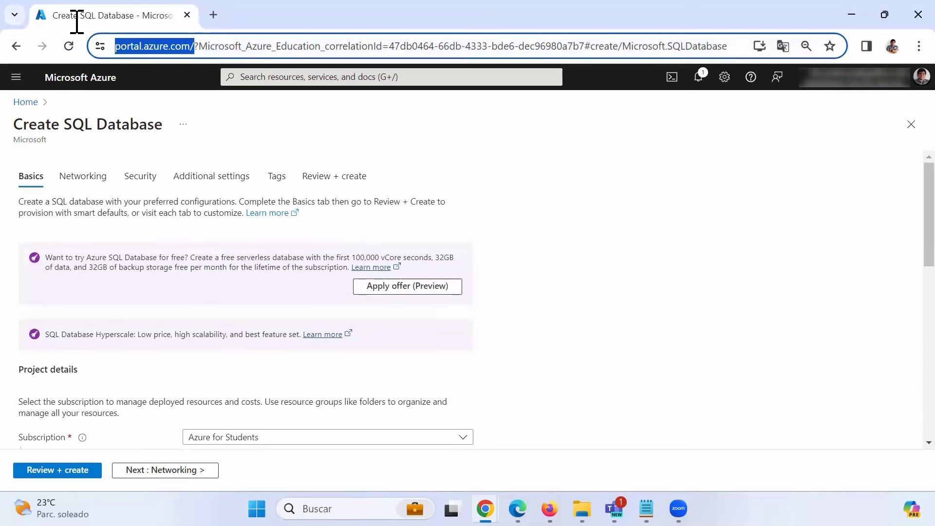
{"action": "right_click", "coordinate": [180, 46]}
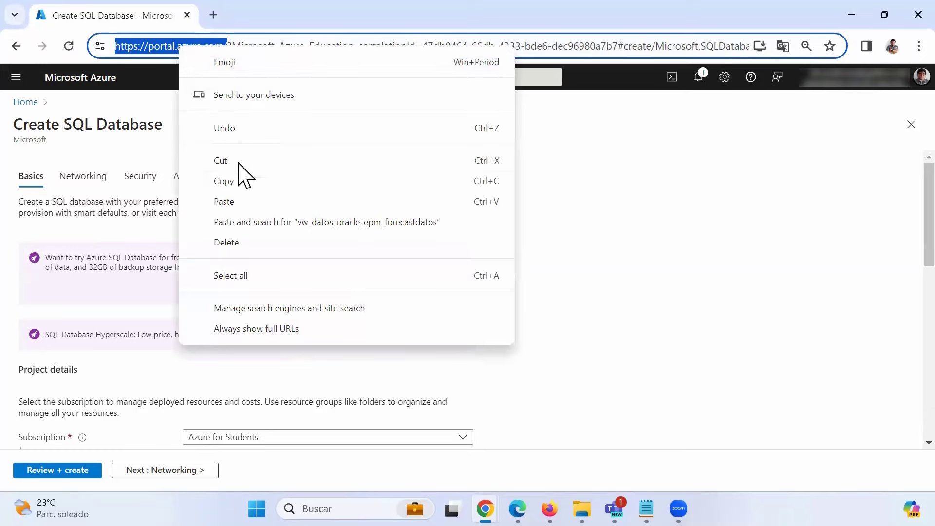
{"action": "left_click", "coordinate": [239, 180]}
{"action": "left_click", "coordinate": [213, 15]}
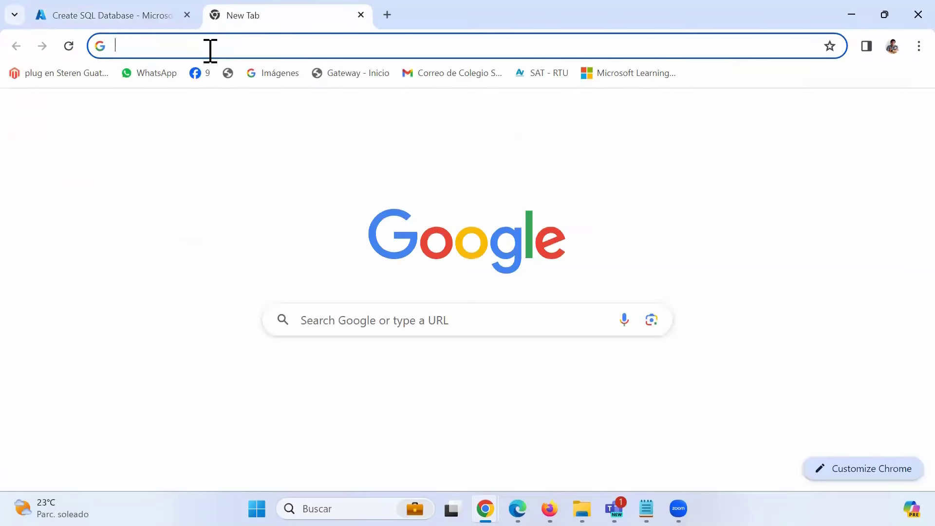
{"action": "key", "text": "ctrl+v"}
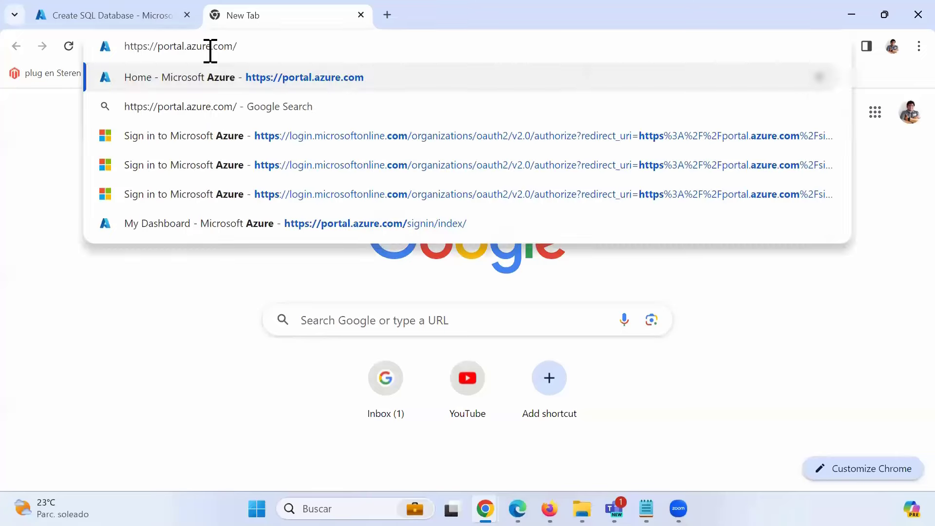
{"action": "key", "text": "Return"}
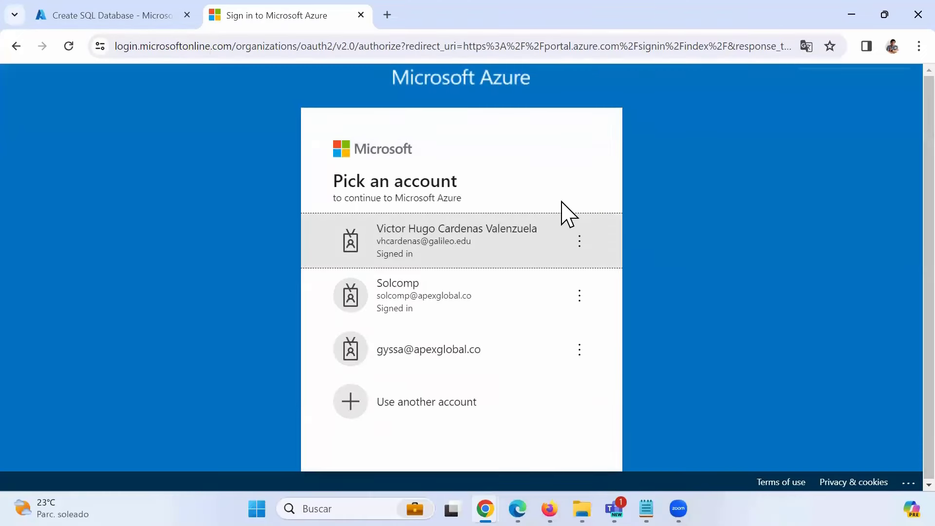
- Sign in with the existing account and go to the Data factories list
{"action": "left_click", "coordinate": [489, 235]}
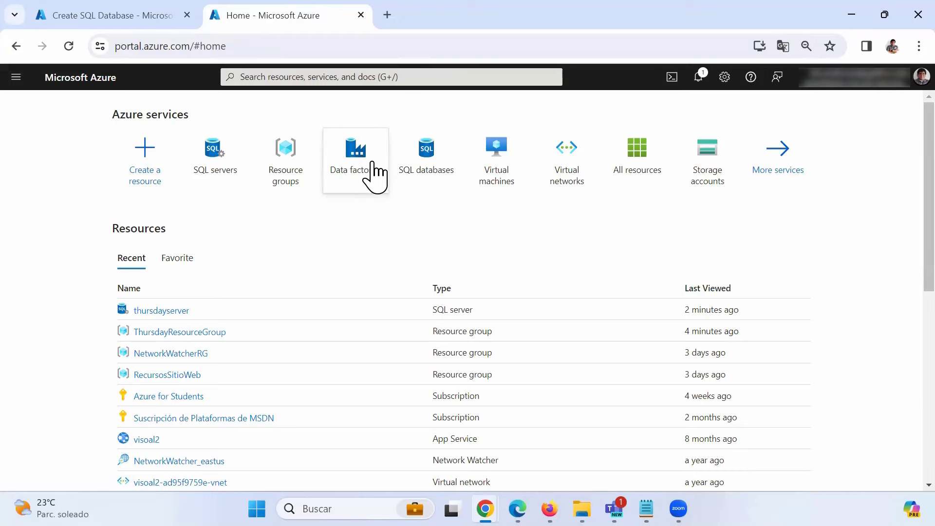
{"action": "left_click", "coordinate": [292, 78]}
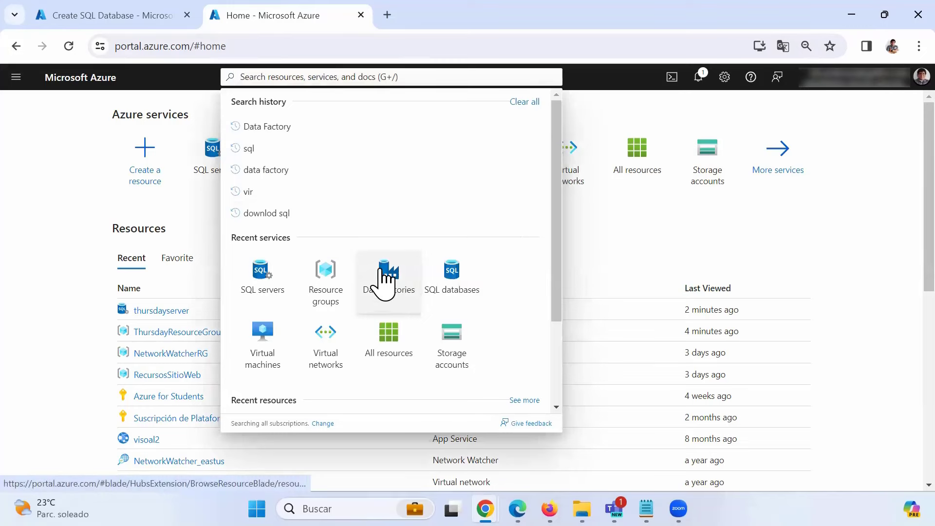
{"action": "left_click", "coordinate": [389, 280]}
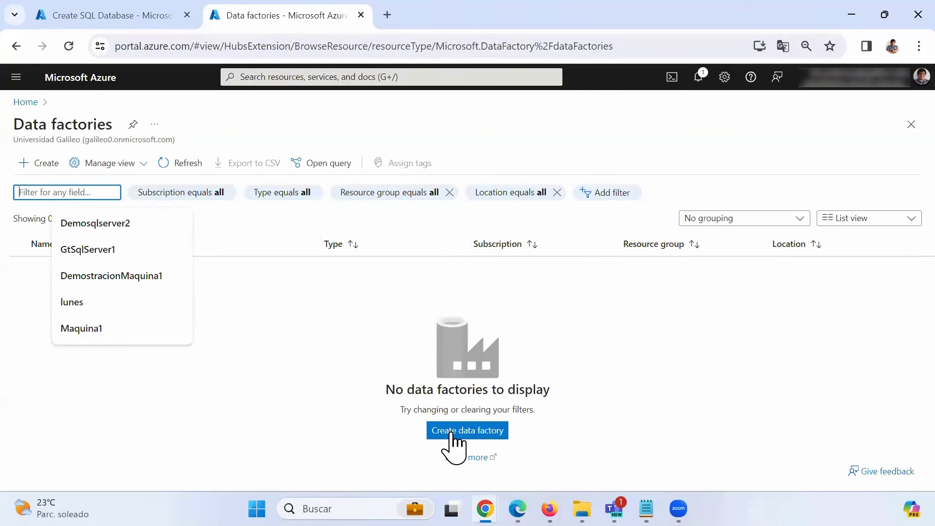
- Start a new data factory named ThursdayDataFactory in ThursdayResourceGroup and proceed to Review + create
{"action": "left_click", "coordinate": [459, 431]}
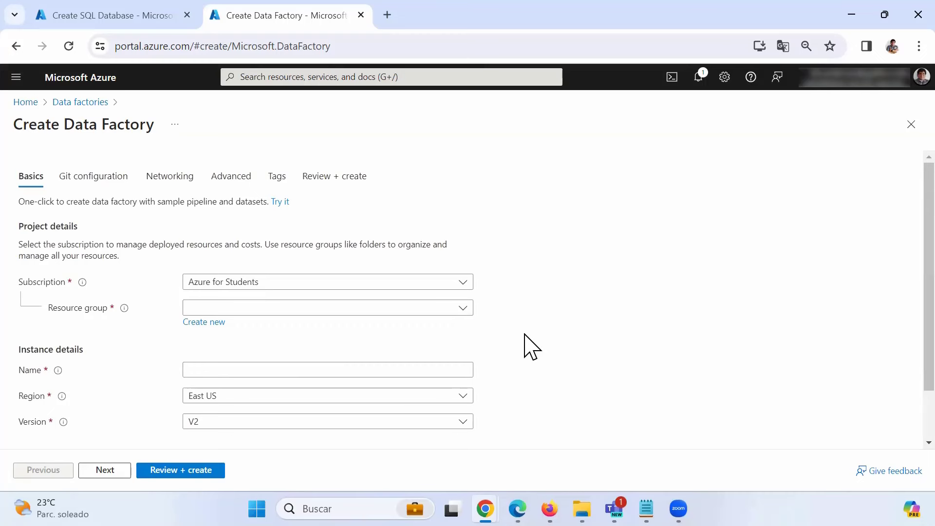
{"action": "scroll", "coordinate": [531, 347], "scroll_direction": "down", "scroll_amount": 1}
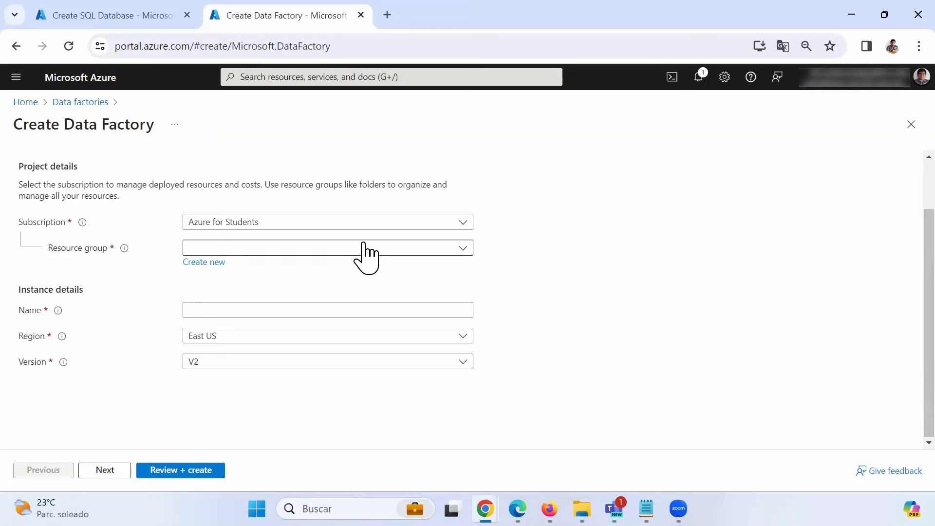
{"action": "left_click", "coordinate": [463, 249]}
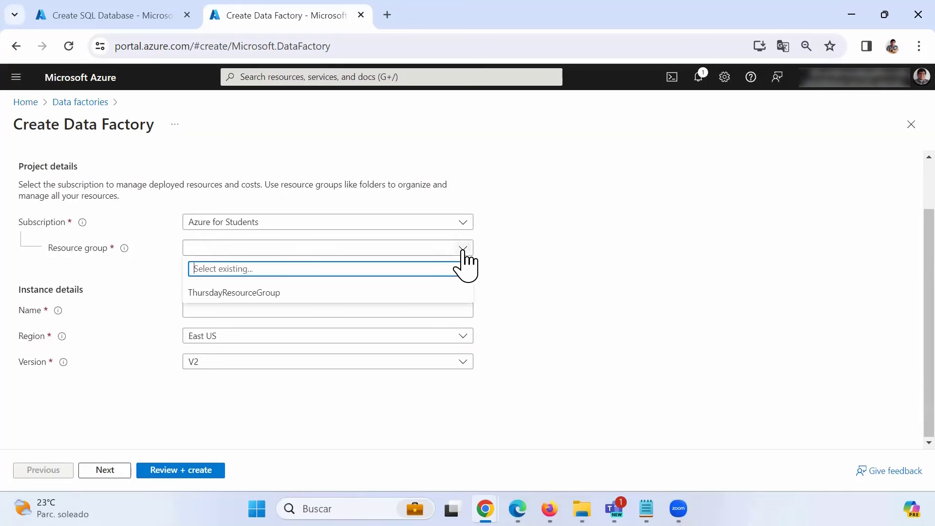
{"action": "left_click", "coordinate": [221, 293]}
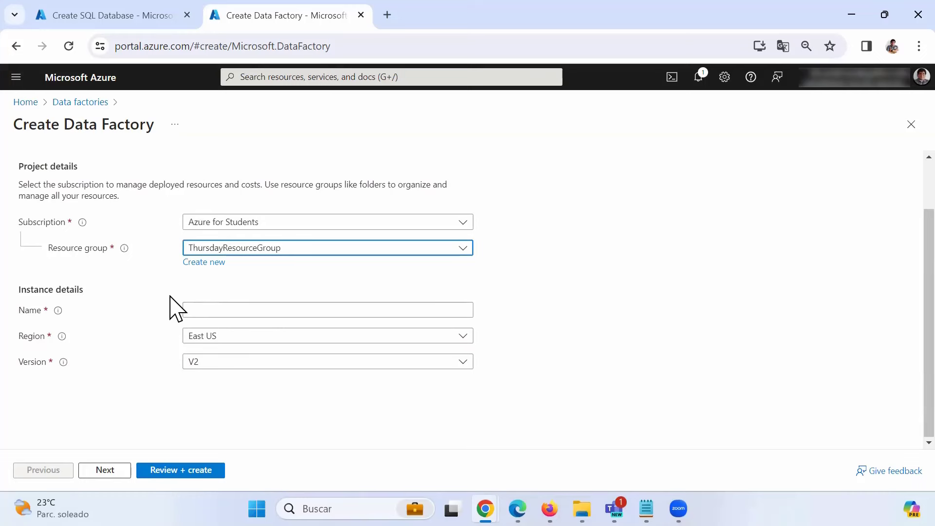
{"action": "left_click", "coordinate": [201, 311]}
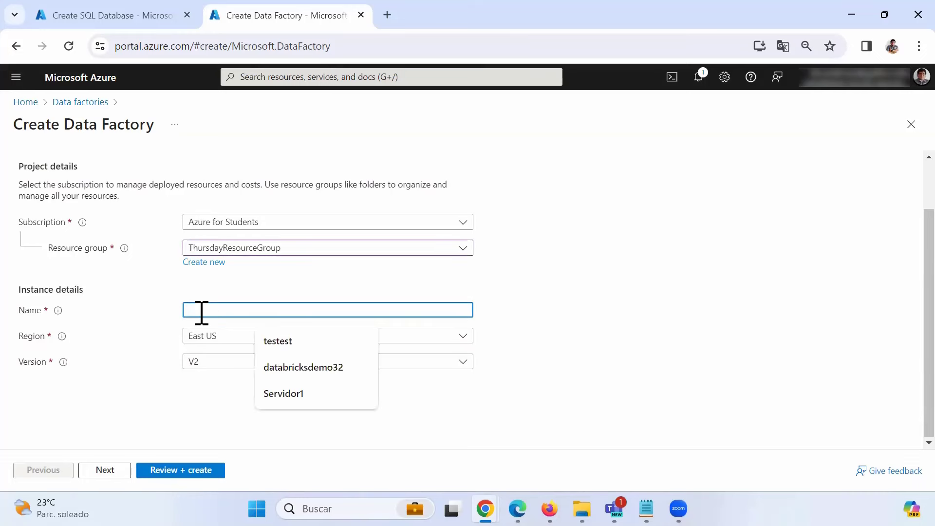
{"action": "type", "text": "ThursdayDataFactory"}
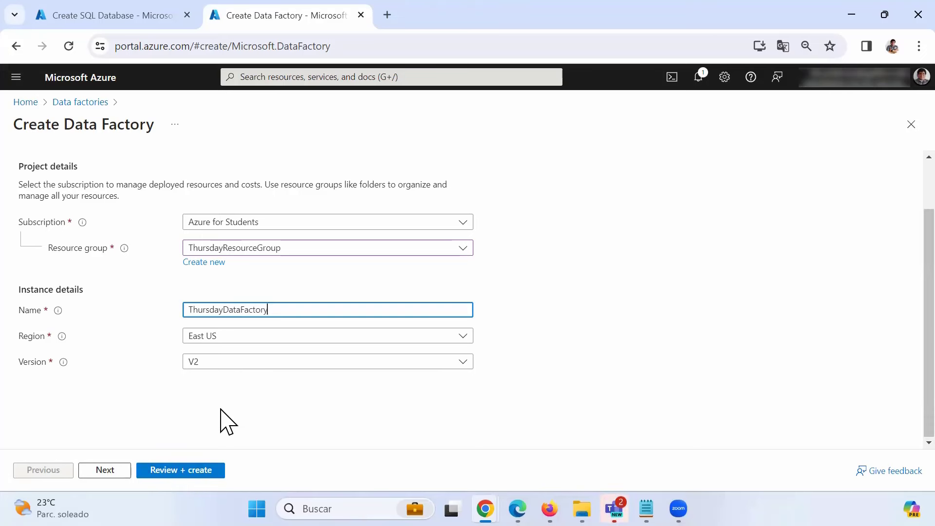
{"action": "left_click", "coordinate": [178, 472]}
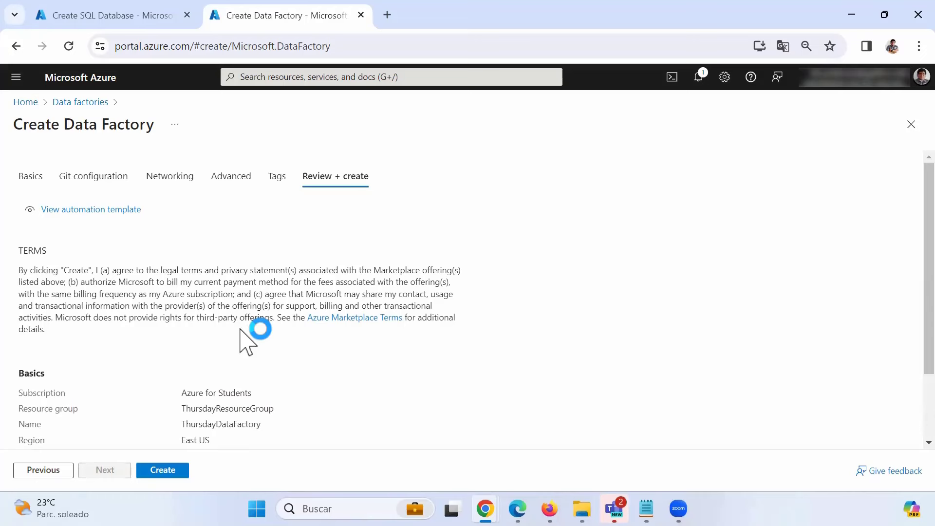
- Create ThursdayDataFactory, dismiss the Deployment succeeded notice, and open the new factory's overview
{"action": "scroll", "coordinate": [246, 336], "scroll_direction": "down", "scroll_amount": 2}
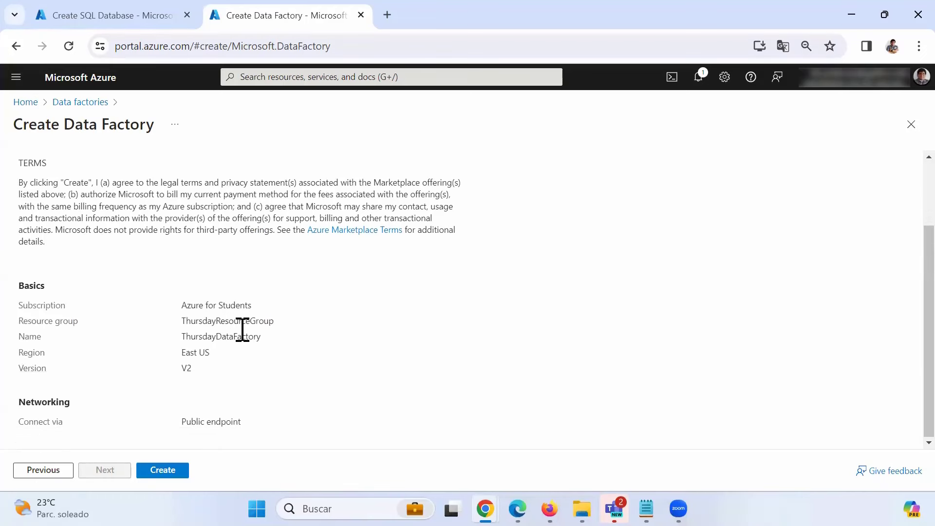
{"action": "left_click", "coordinate": [162, 469]}
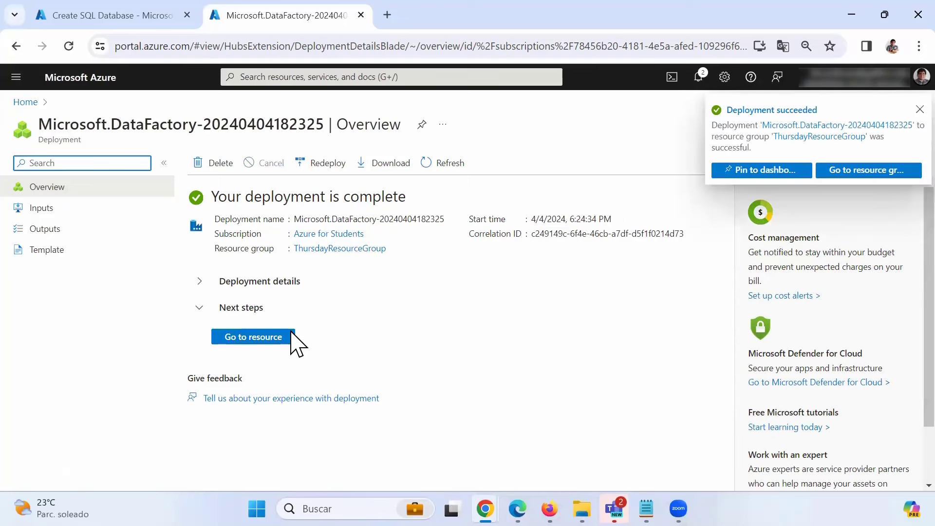
{"action": "left_click", "coordinate": [898, 109]}
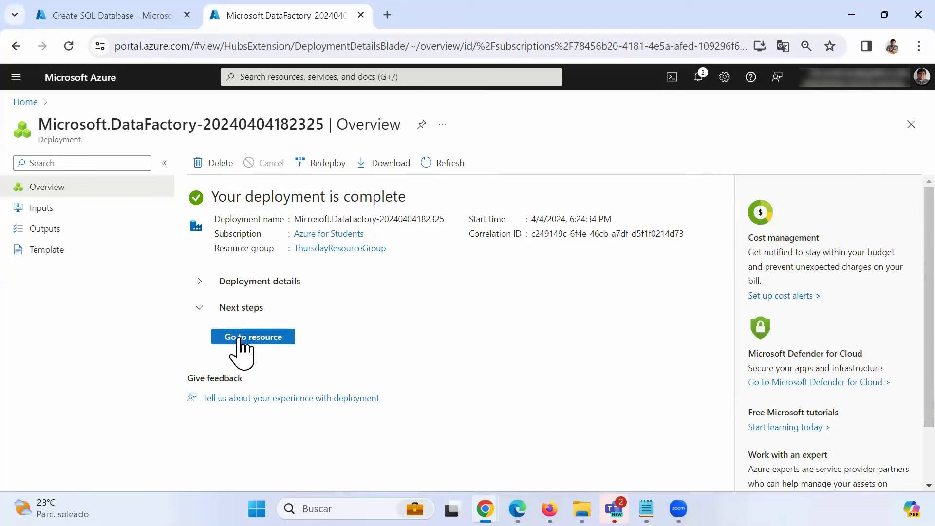
{"action": "left_click", "coordinate": [265, 339]}
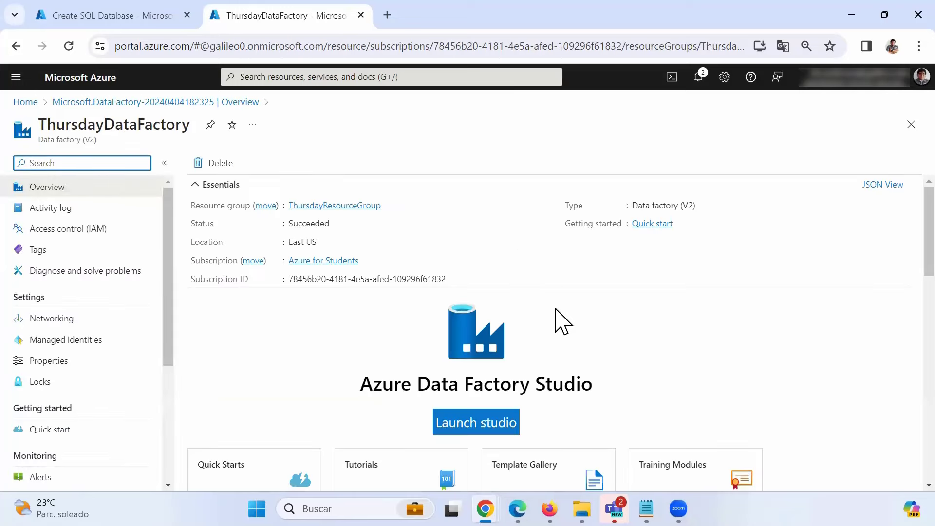
- Open ThursdayDataFactory's Launch studio link in a new browser tab
{"action": "scroll", "coordinate": [559, 317], "scroll_direction": "down", "scroll_amount": 2}
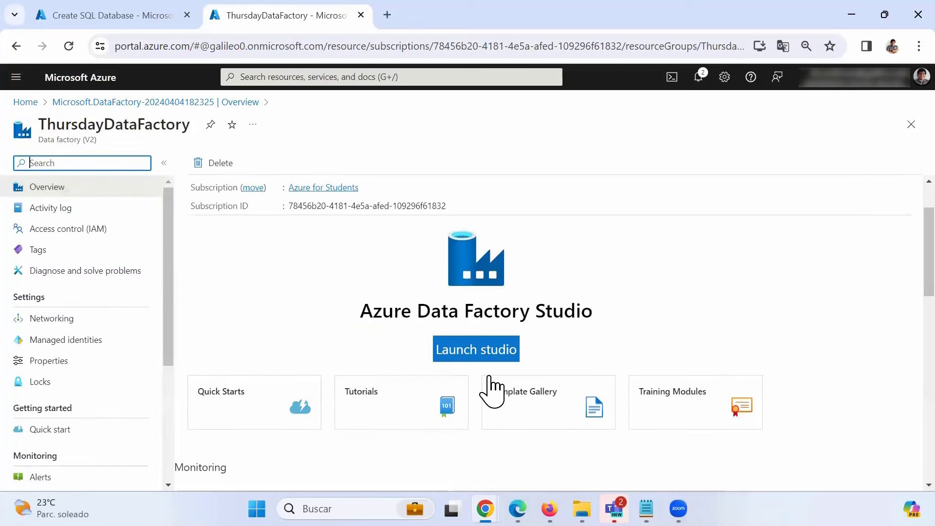
{"action": "scroll", "coordinate": [536, 380], "scroll_direction": "up", "scroll_amount": 1}
{"action": "scroll", "coordinate": [572, 388], "scroll_direction": "down", "scroll_amount": 1}
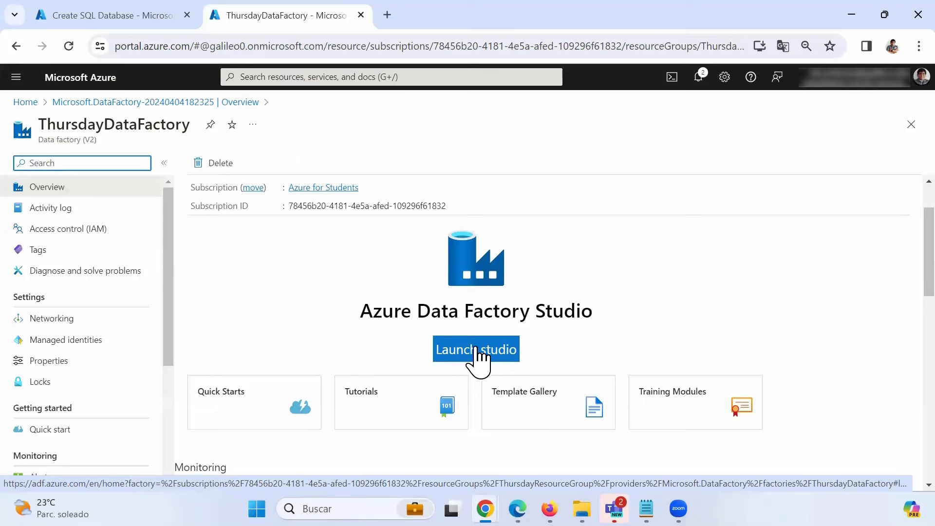
{"action": "right_click", "coordinate": [476, 348]}
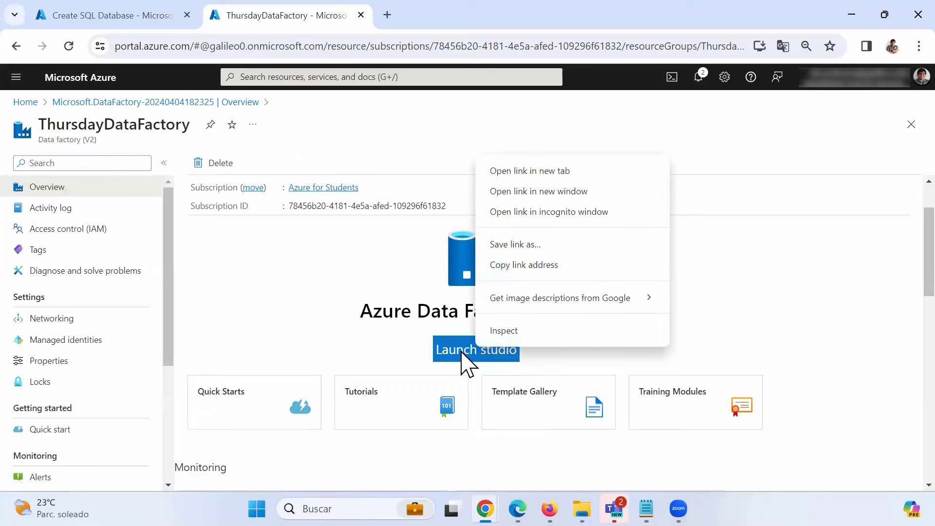
{"action": "left_click", "coordinate": [477, 352]}
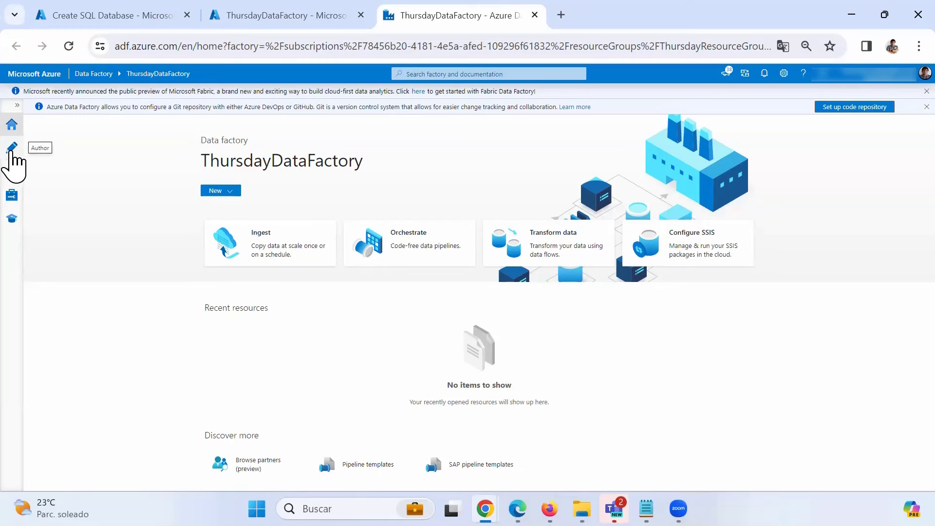
- Switch to the Author view, where pipelines, datasets, data flows and Power Query all show 0
{"action": "left_click", "coordinate": [12, 154]}
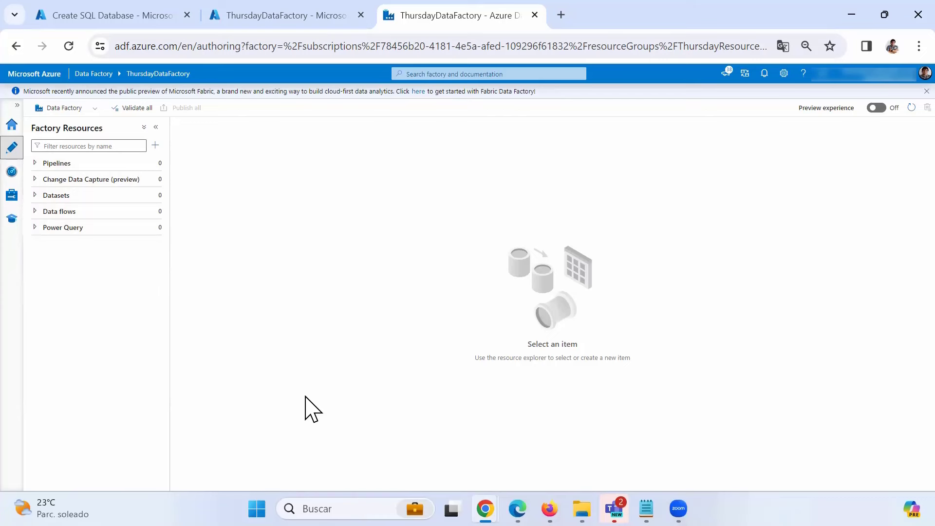
- Search the Start menu for 'visual' and launch Visual Studio 2019
{"action": "left_click", "coordinate": [257, 509]}
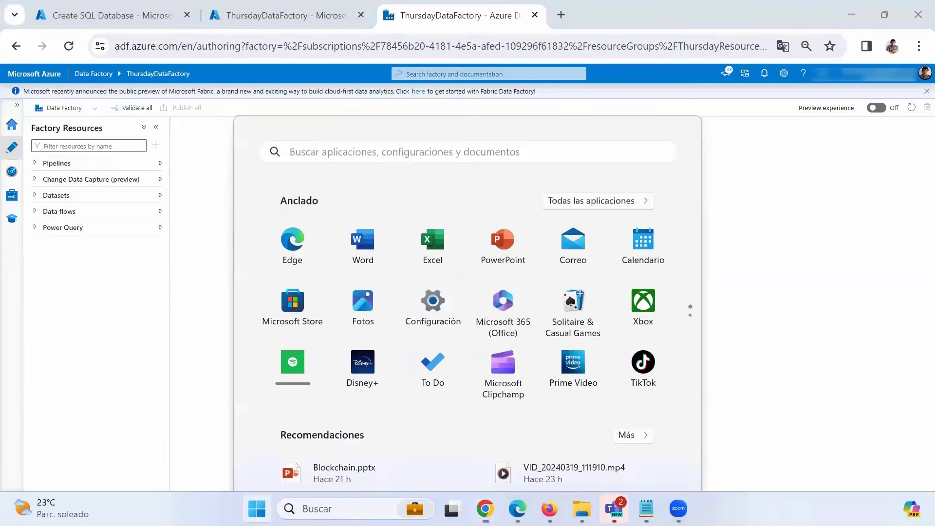
{"action": "type", "text": "visu"}
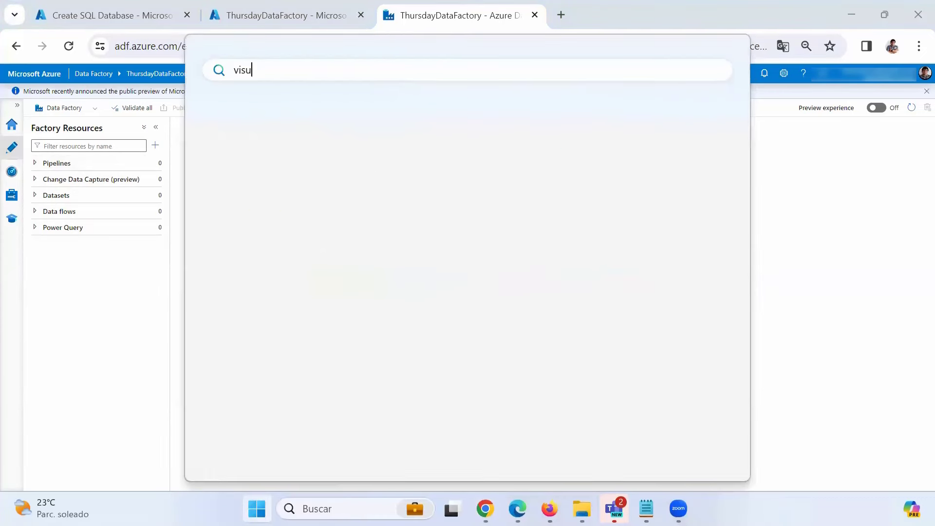
{"action": "type", "text": "al"}
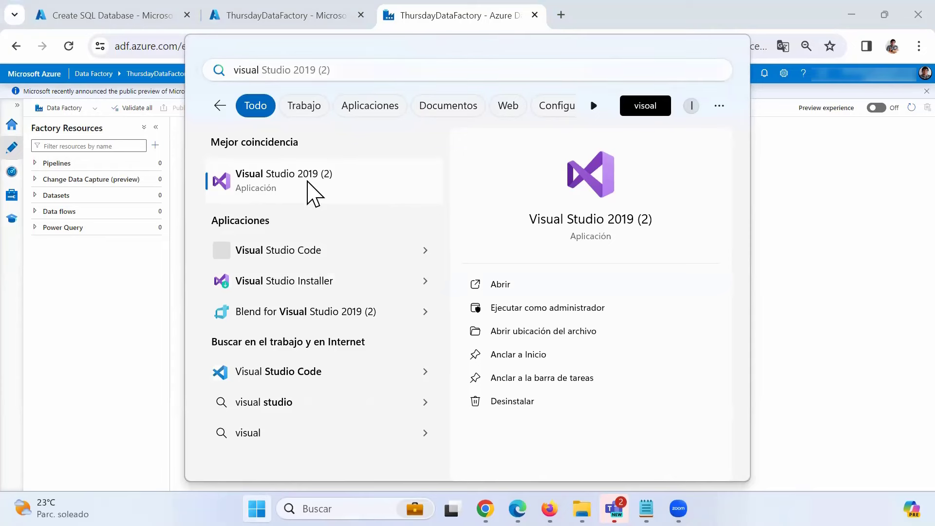
{"action": "left_click", "coordinate": [305, 199]}
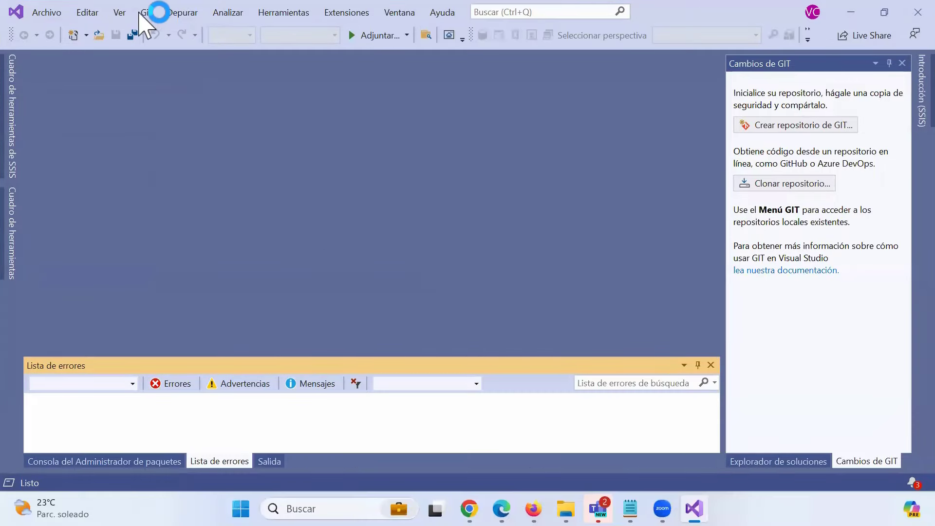
- Reopen SSISIncrementalLoad.sln from the Archivo menu's recent projects and solutions list
{"action": "left_click", "coordinate": [43, 14]}
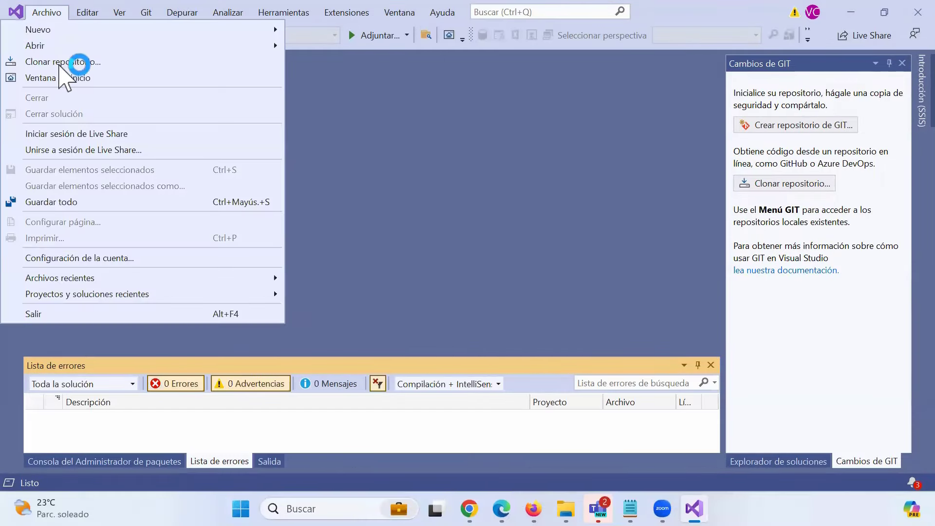
{"action": "mouse_move", "coordinate": [269, 292]}
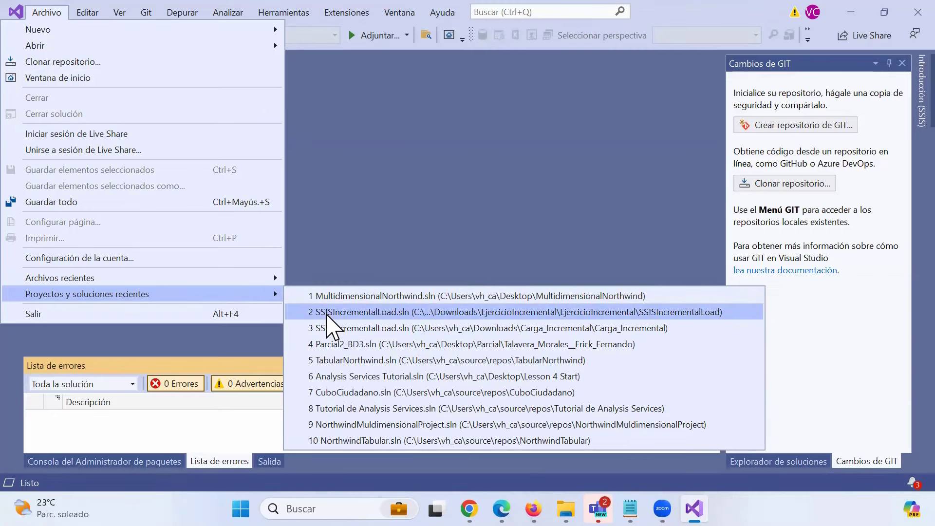
{"action": "left_click", "coordinate": [328, 313]}
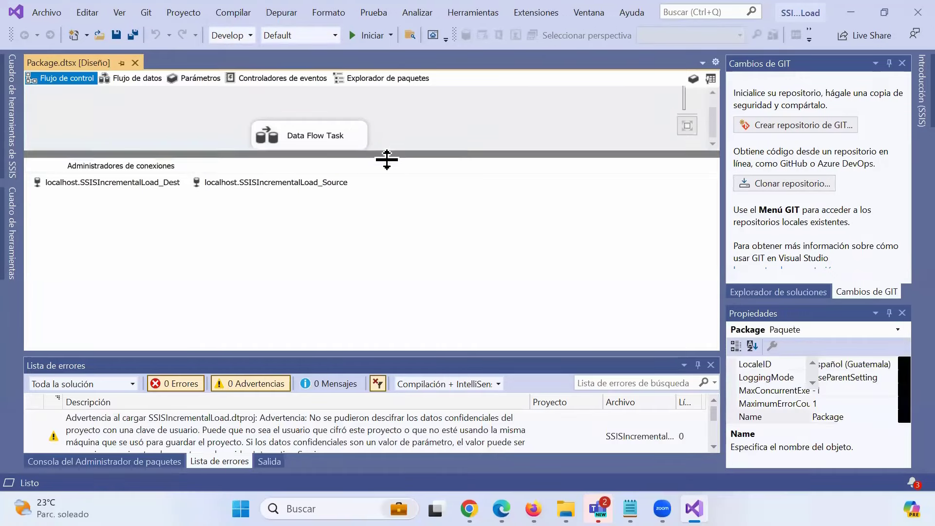
- Inspect the OLE DB Source-to-Lookup data flow, then return to an enlarged Flujo de control canvas
{"action": "left_click_drag", "start_coordinate": [386, 160], "coordinate": [309, 218]}
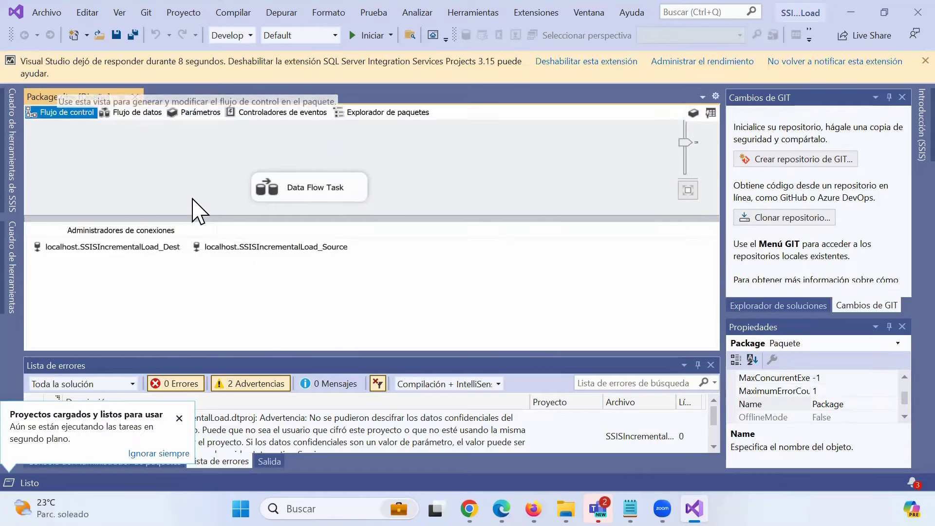
{"action": "left_click", "coordinate": [135, 113]}
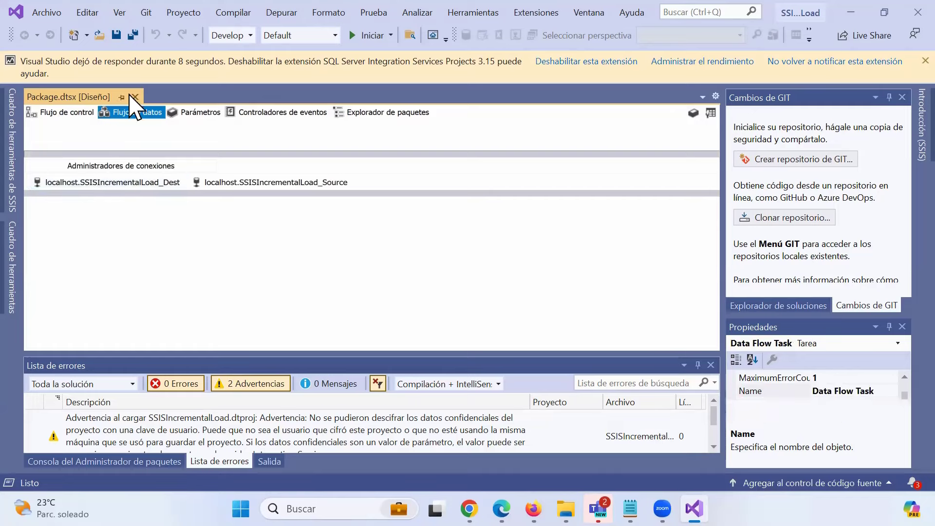
{"action": "left_click_drag", "start_coordinate": [168, 156], "coordinate": [161, 268]}
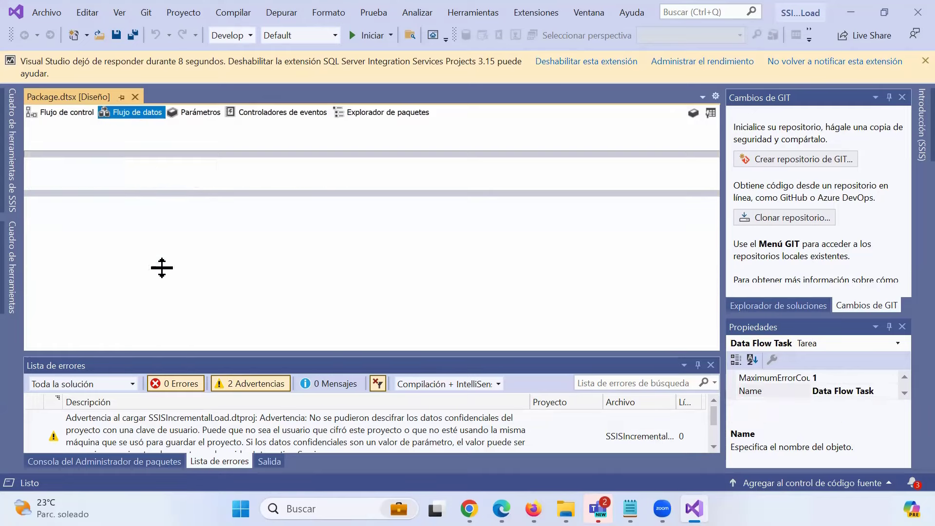
{"action": "left_click_drag", "start_coordinate": [226, 267], "coordinate": [226, 318]}
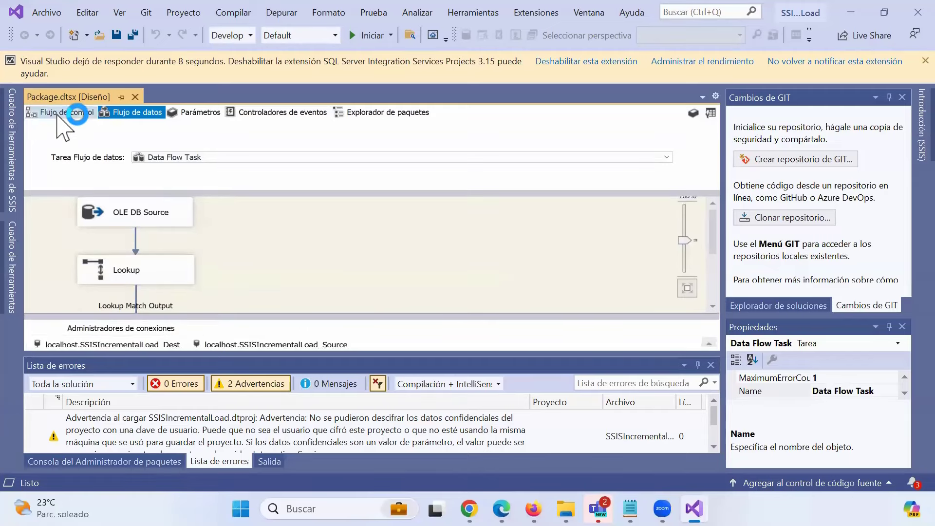
{"action": "left_click", "coordinate": [56, 118]}
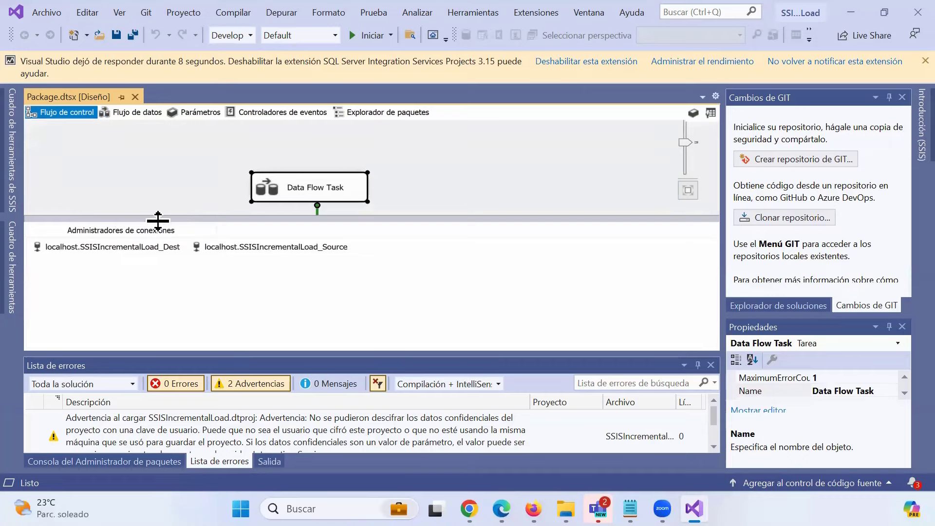
{"action": "left_click_drag", "start_coordinate": [156, 222], "coordinate": [158, 303]}
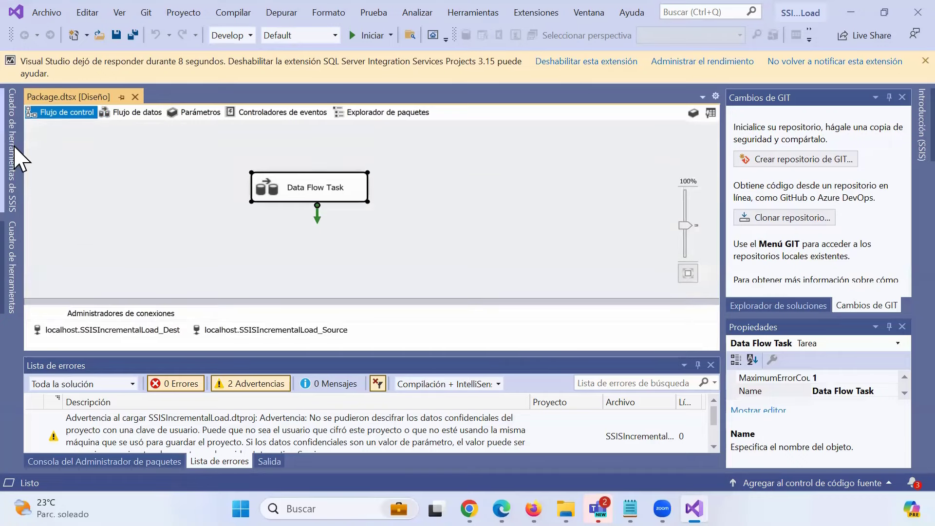
- Collapse the SSIS Toolbox and deselect the Data Flow Task, leaving 0 errors and 2 warnings
{"action": "left_click", "coordinate": [14, 153]}
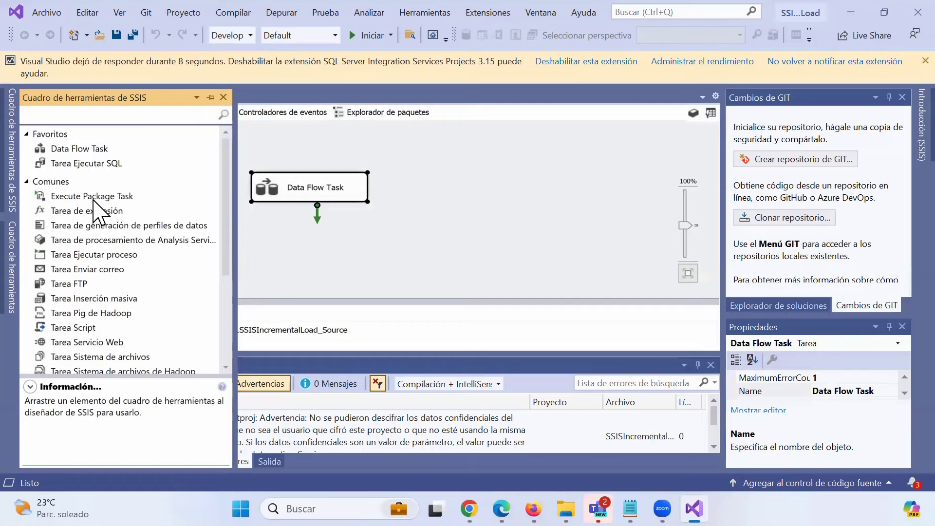
{"action": "scroll", "coordinate": [90, 315], "scroll_direction": "down", "scroll_amount": 4}
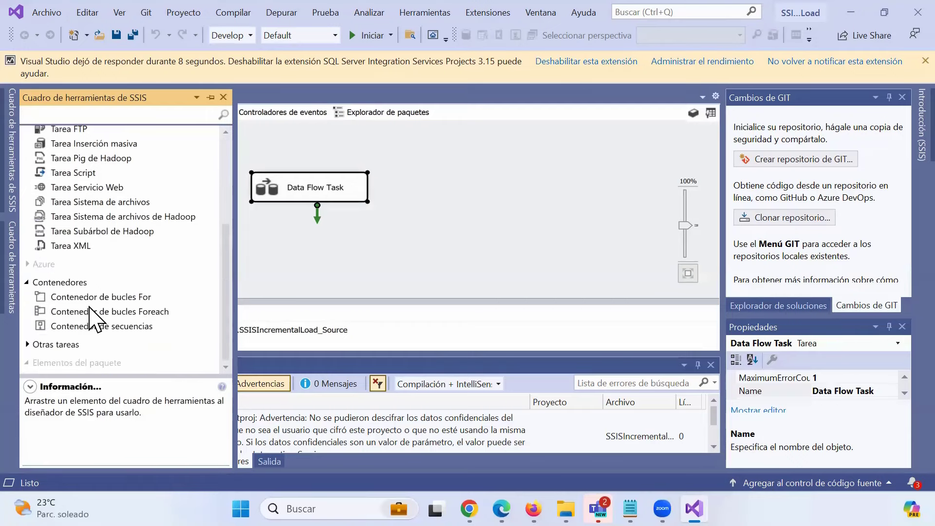
{"action": "left_click", "coordinate": [302, 157]}
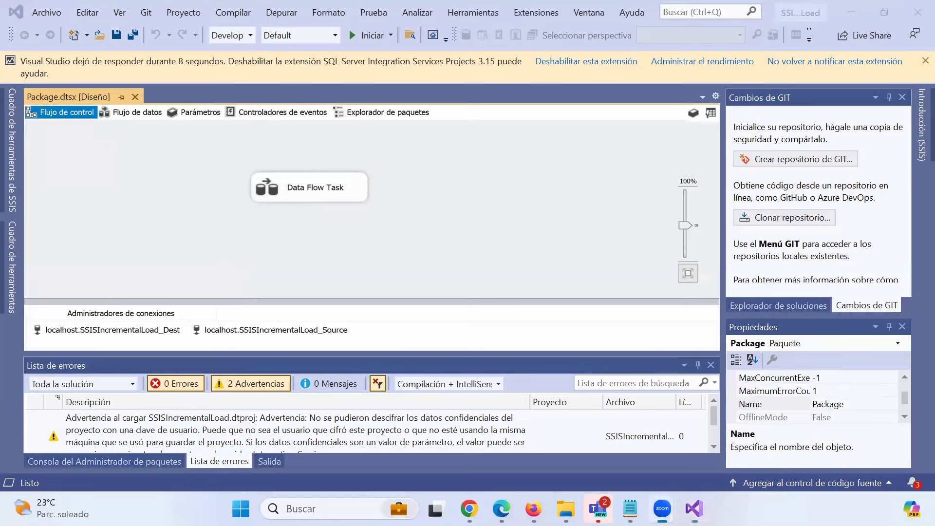
{"action": "mouse_move", "coordinate": [48, 128]}
{"action": "left_mouse_down"}
{"action": "mouse_move", "coordinate": [105, 111]}
{"action": "mouse_move", "coordinate": [62, 95]}
{"action": "mouse_move", "coordinate": [48, 127]}
{"action": "left_mouse_up"}
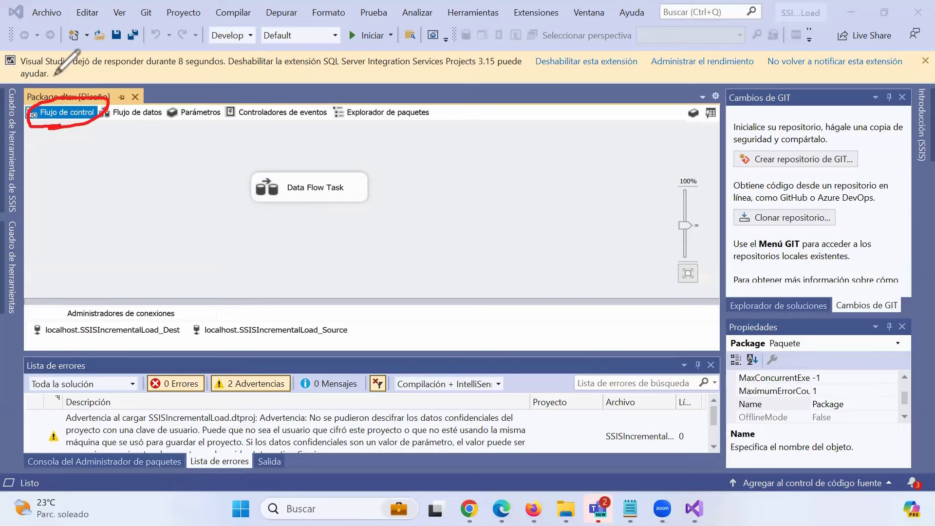
{"action": "left_click", "coordinate": [105, 356]}
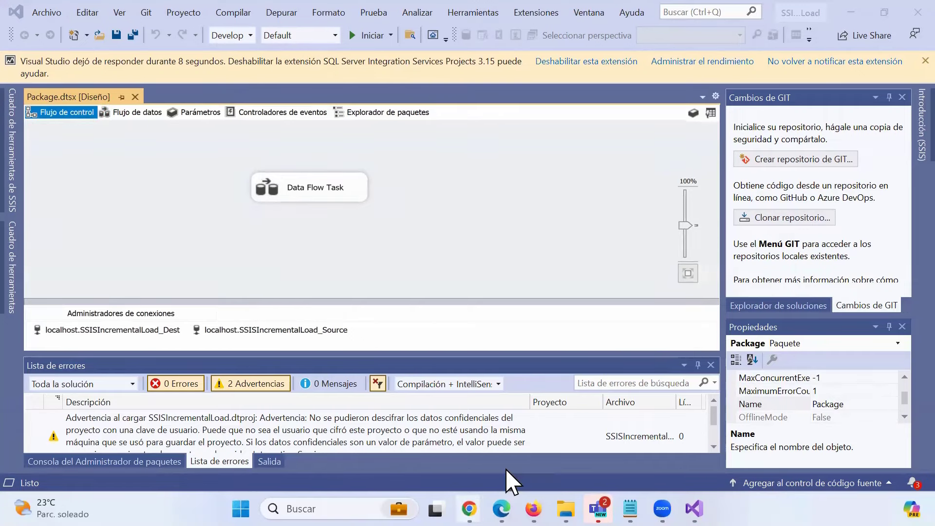
{"action": "mouse_move", "coordinate": [469, 508]}
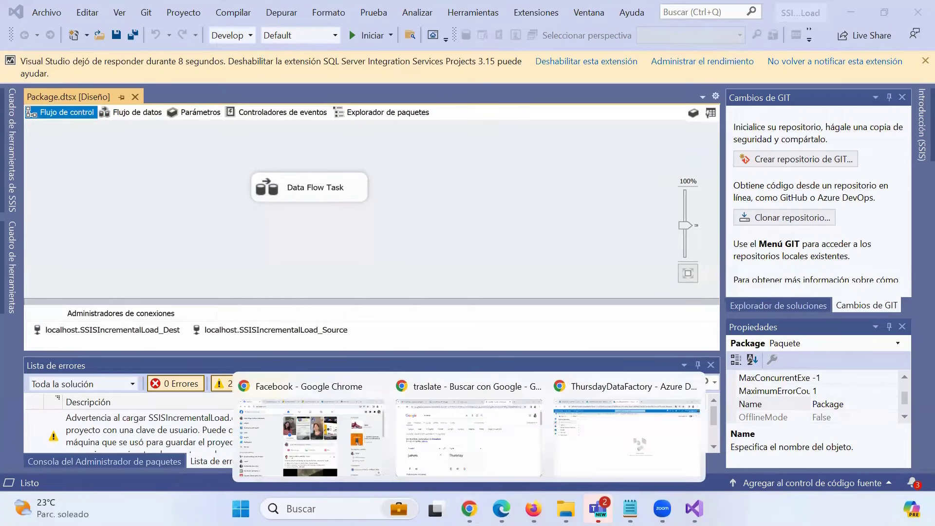
{"action": "left_click", "coordinate": [599, 458]}
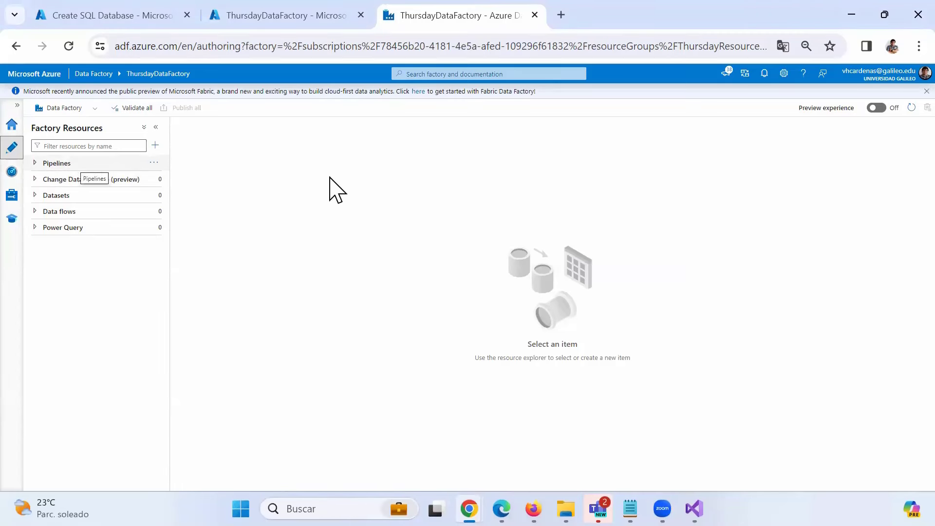
{"action": "key", "text": "alt+Tab"}
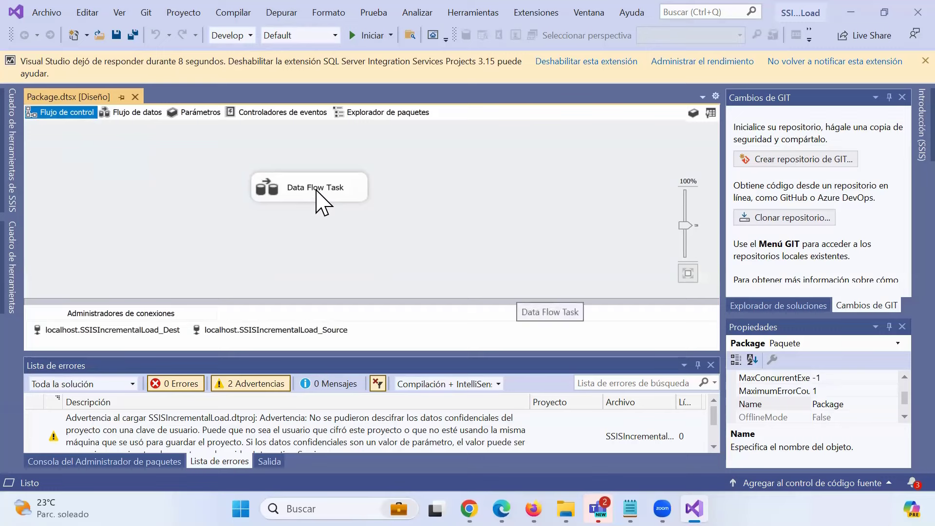
- Open the Data Flow Task to review its source, lookup and split steps, then minimize Visual Studio
{"action": "left_click", "coordinate": [306, 195]}
{"action": "double_click", "coordinate": [306, 195]}
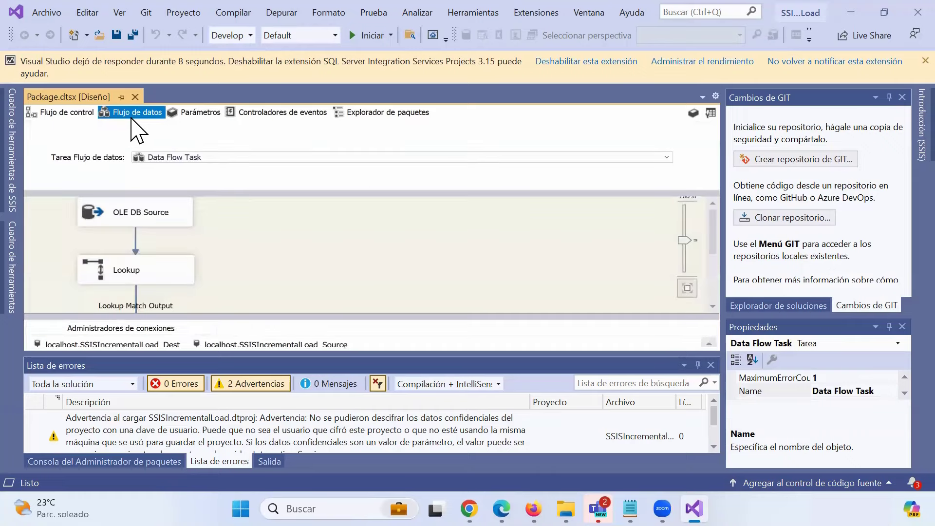
{"action": "scroll", "coordinate": [188, 277], "scroll_direction": "down", "scroll_amount": 1}
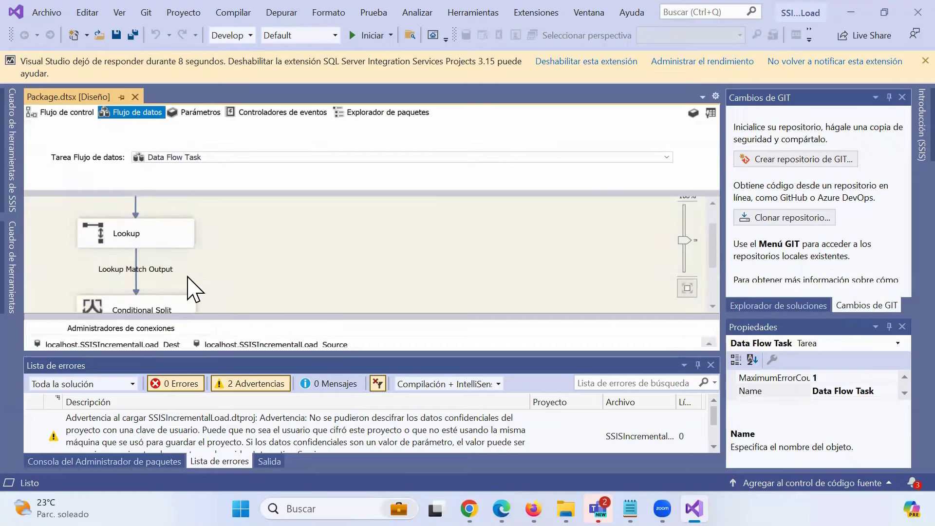
{"action": "scroll", "coordinate": [194, 228], "scroll_direction": "down", "scroll_amount": 1}
{"action": "scroll", "coordinate": [195, 263], "scroll_direction": "down", "scroll_amount": 1}
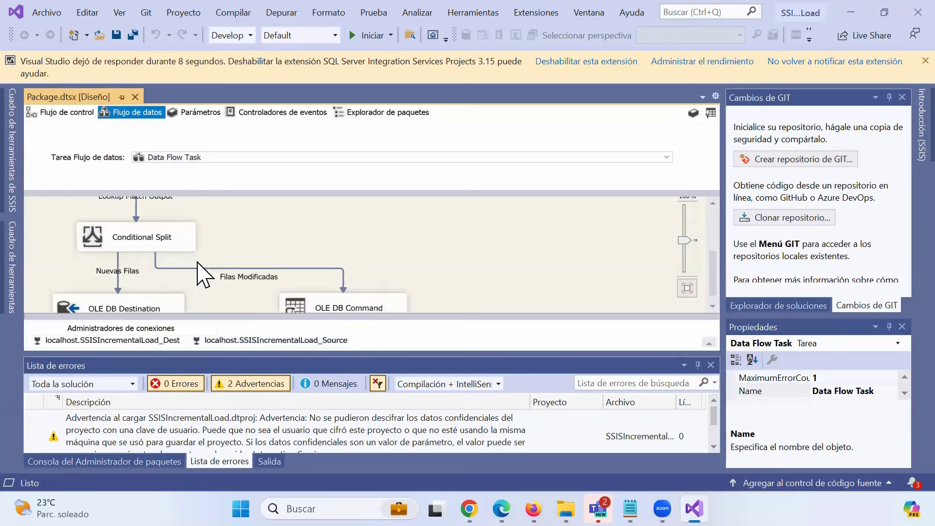
{"action": "scroll", "coordinate": [194, 261], "scroll_direction": "up", "scroll_amount": 2}
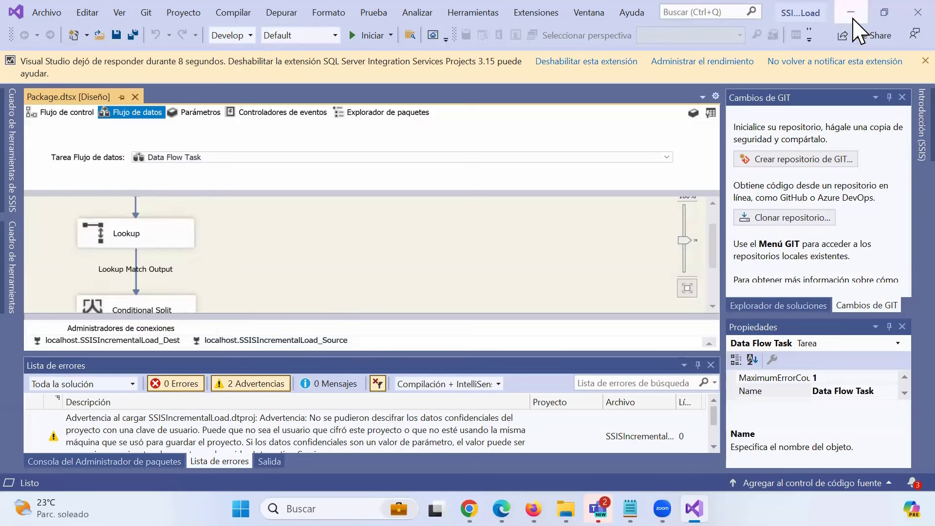
{"action": "left_click", "coordinate": [853, 18]}
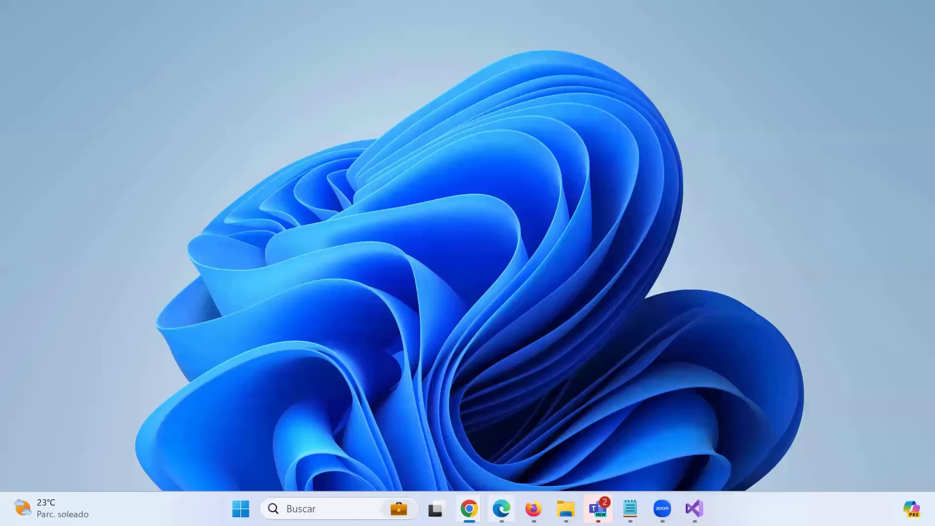
- Return to Data Factory Studio in Chrome and expand the empty Data flows category
{"action": "mouse_move", "coordinate": [469, 508]}
{"action": "left_click", "coordinate": [591, 459]}
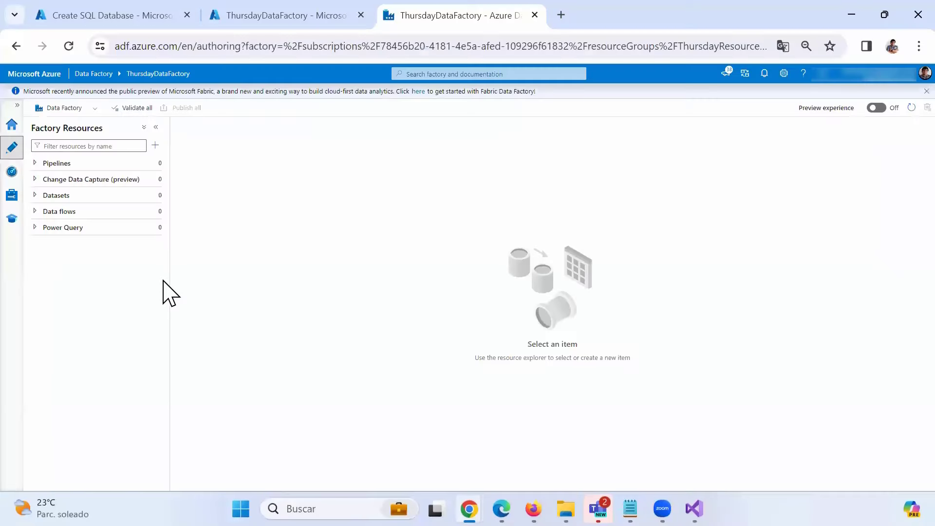
{"action": "left_click", "coordinate": [59, 215]}
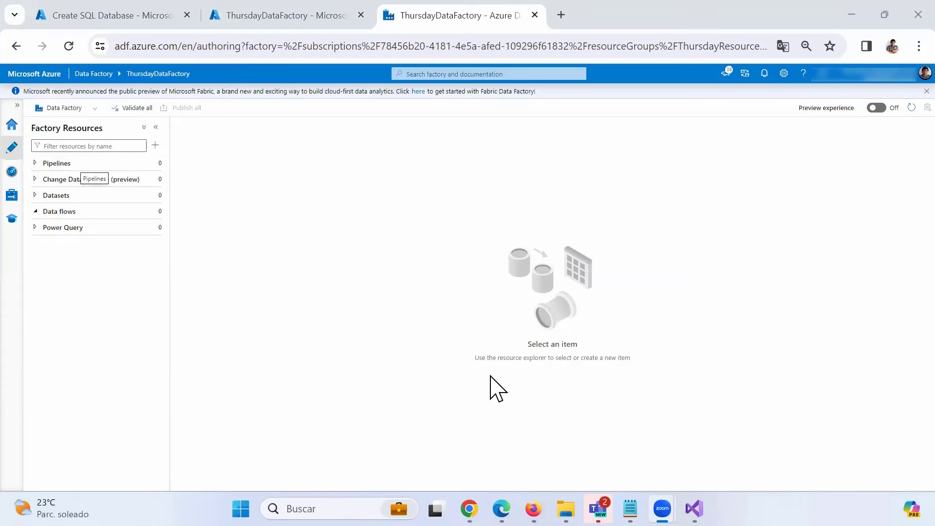
- Bring Visual Studio to the front and close it
{"action": "double_click", "coordinate": [667, 11]}
{"action": "left_click", "coordinate": [887, 10]}
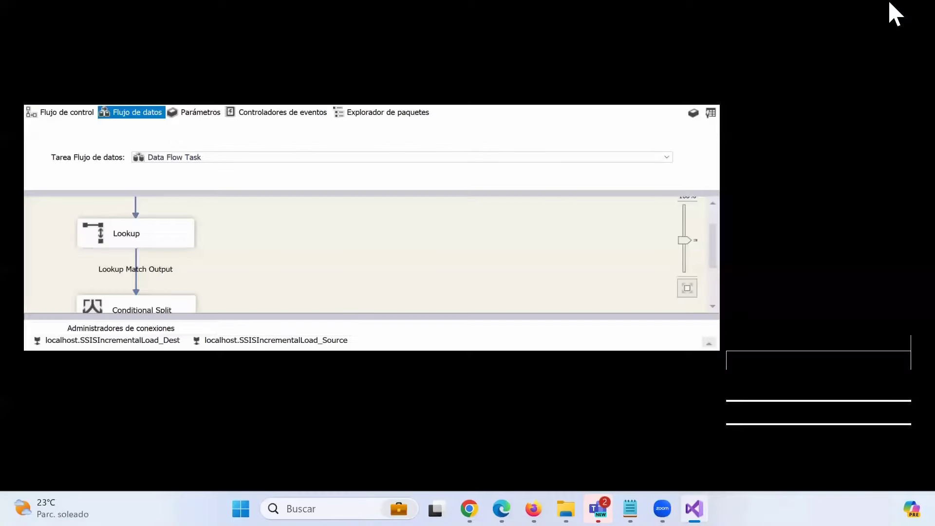
{"action": "left_click", "coordinate": [910, 21]}
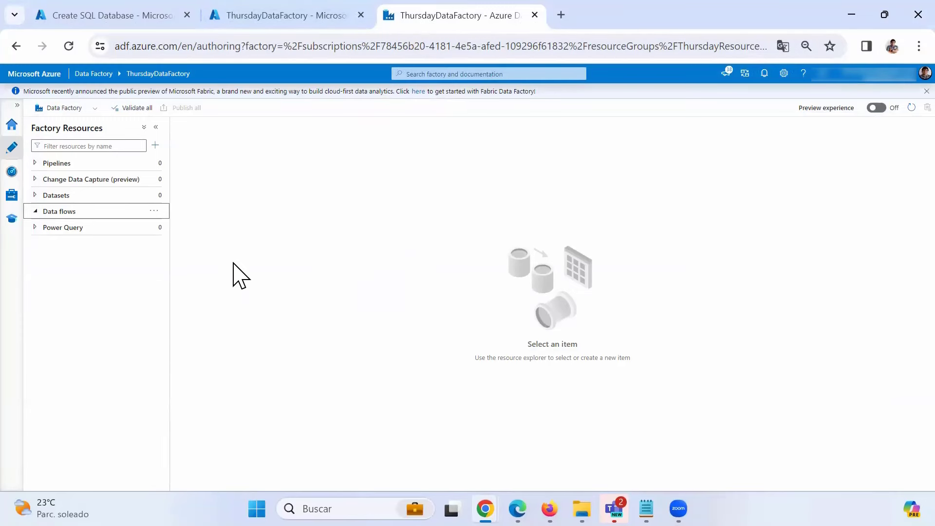
- Return to the Create SQL Database page, reload it and review the Basics form
{"action": "left_click", "coordinate": [116, 16]}
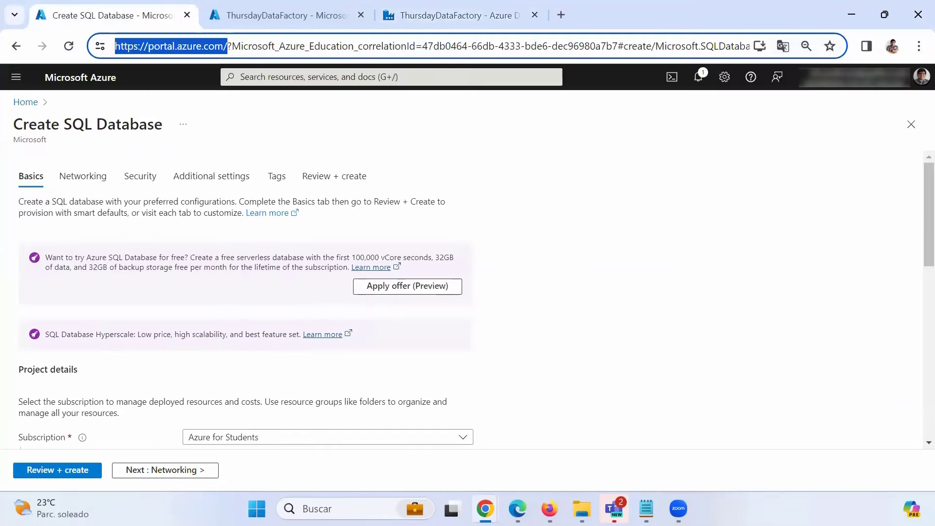
{"action": "left_click", "coordinate": [197, 332]}
{"action": "scroll", "coordinate": [197, 331], "scroll_direction": "down", "scroll_amount": 1}
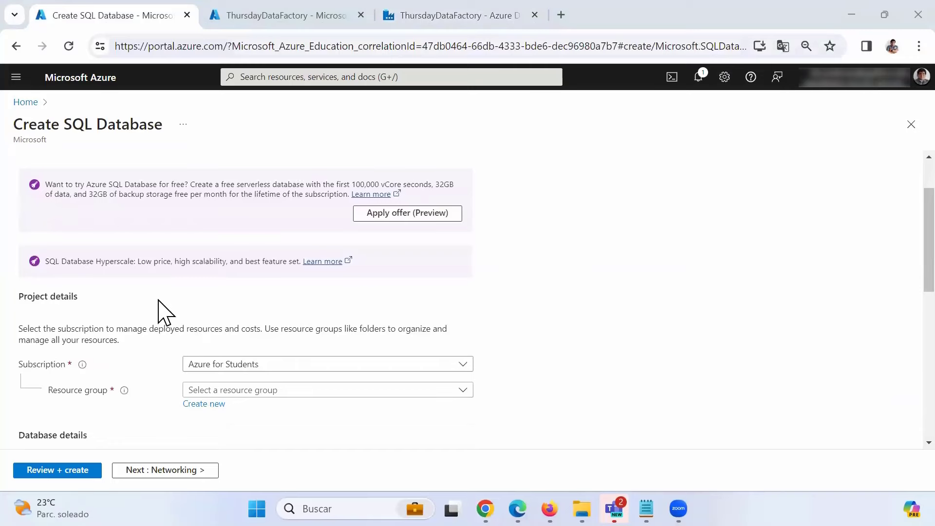
{"action": "scroll", "coordinate": [164, 312], "scroll_direction": "down", "scroll_amount": 2}
{"action": "scroll", "coordinate": [164, 311], "scroll_direction": "up", "scroll_amount": 4}
{"action": "scroll", "coordinate": [163, 312], "scroll_direction": "down", "scroll_amount": 5}
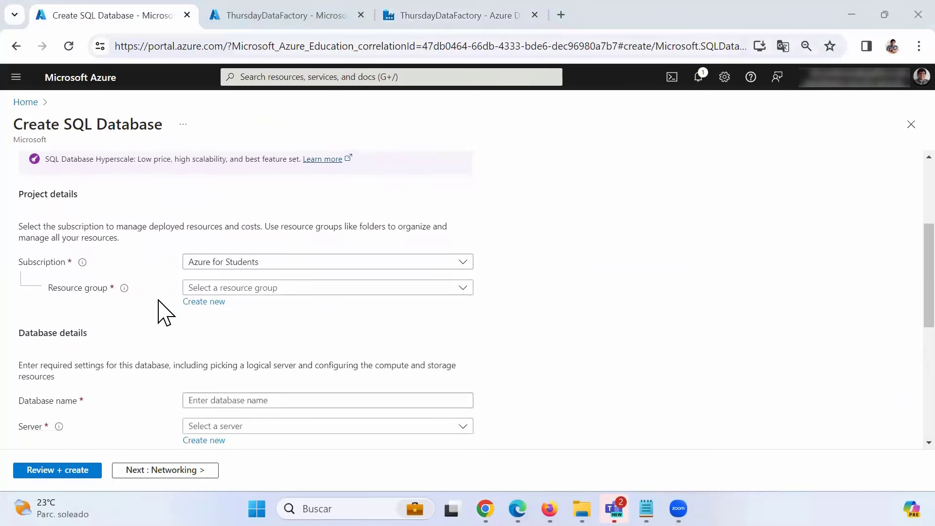
{"action": "left_click", "coordinate": [69, 46]}
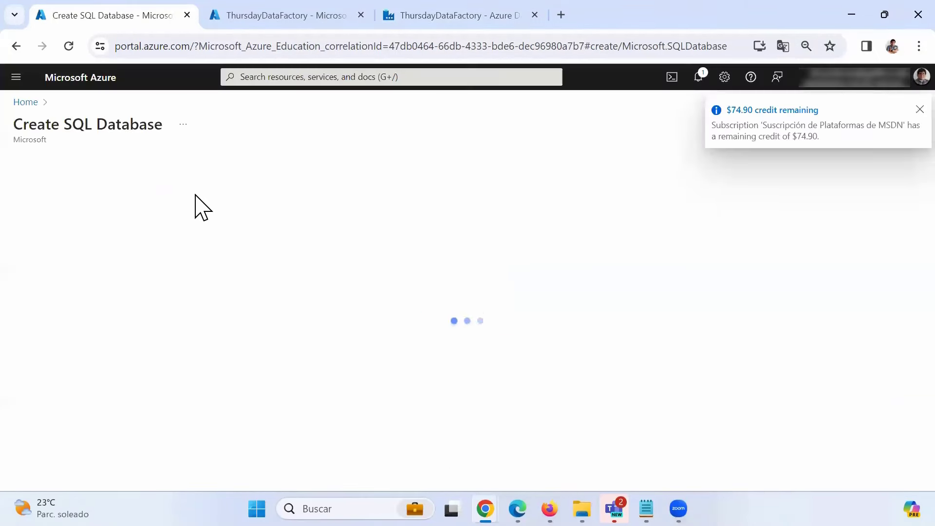
{"action": "scroll", "coordinate": [198, 204], "scroll_direction": "down", "scroll_amount": 9}
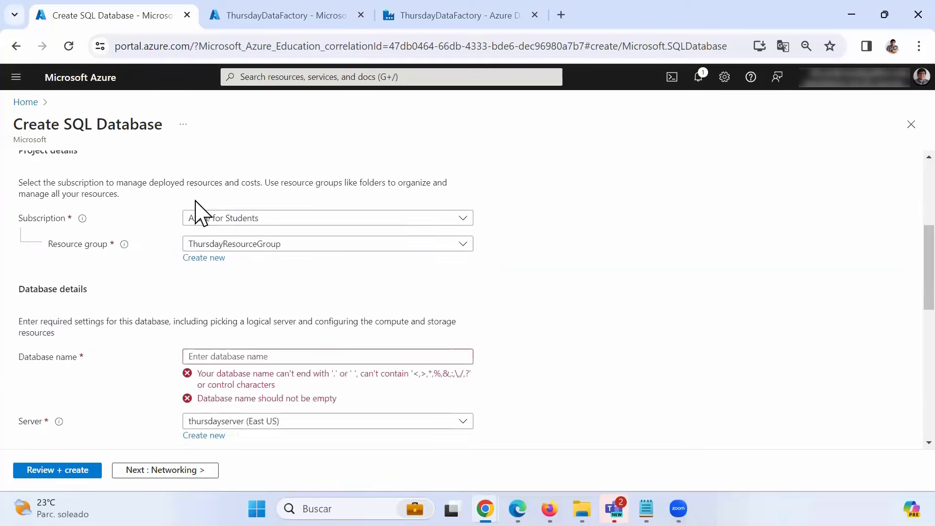
{"action": "scroll", "coordinate": [218, 410], "scroll_direction": "down", "scroll_amount": 6}
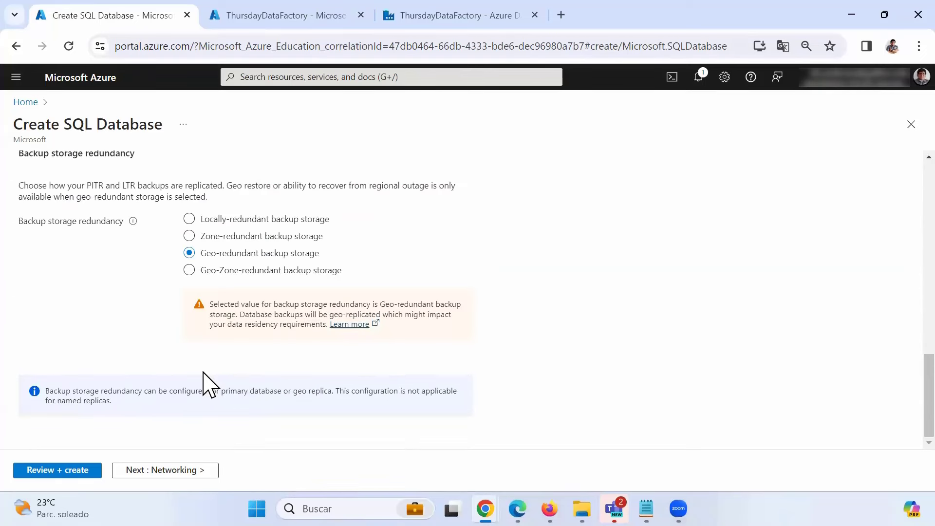
{"action": "scroll", "coordinate": [202, 371], "scroll_direction": "up", "scroll_amount": 12}
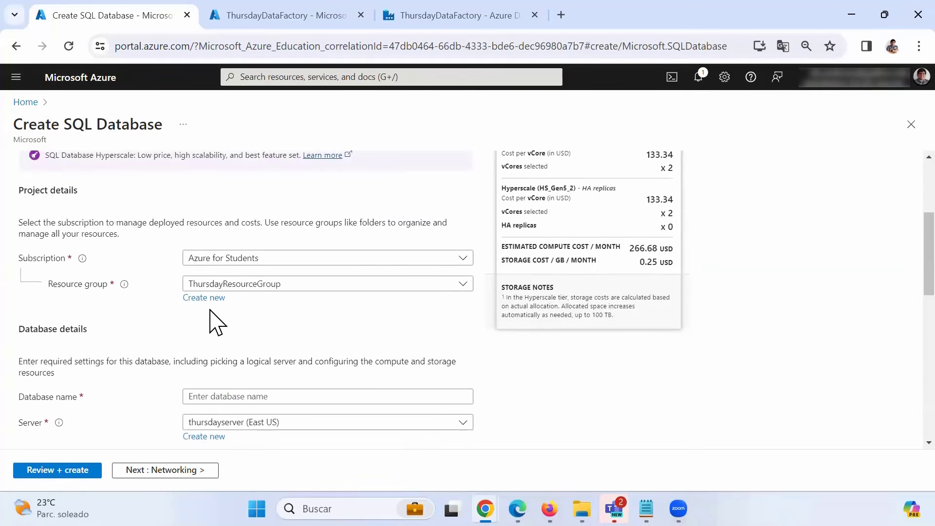
{"action": "scroll", "coordinate": [214, 321], "scroll_direction": "down", "scroll_amount": 6}
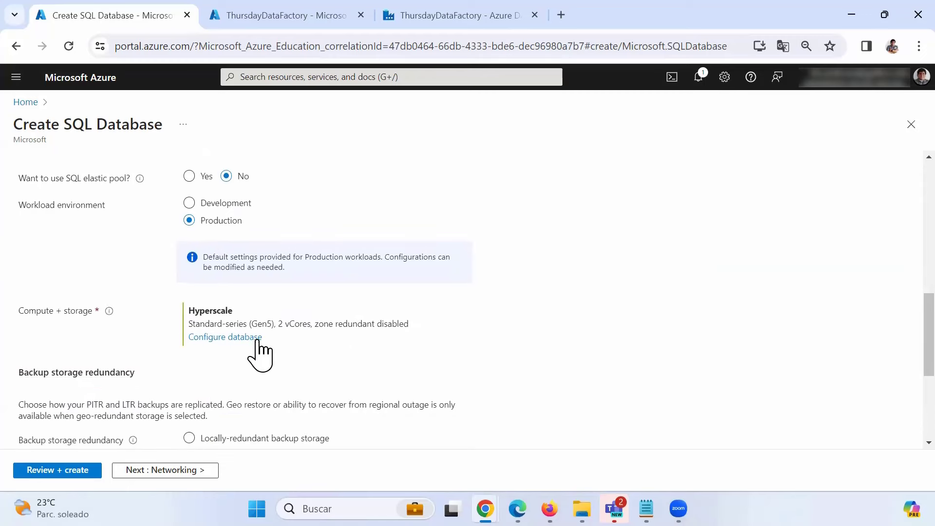
{"action": "scroll", "coordinate": [258, 351], "scroll_direction": "up", "scroll_amount": 10}
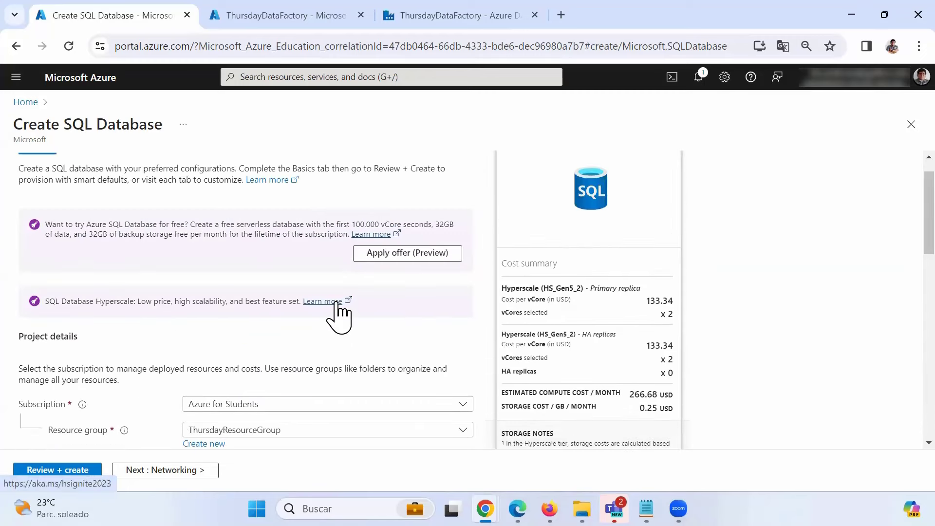
{"action": "scroll", "coordinate": [317, 327], "scroll_direction": "down", "scroll_amount": 2}
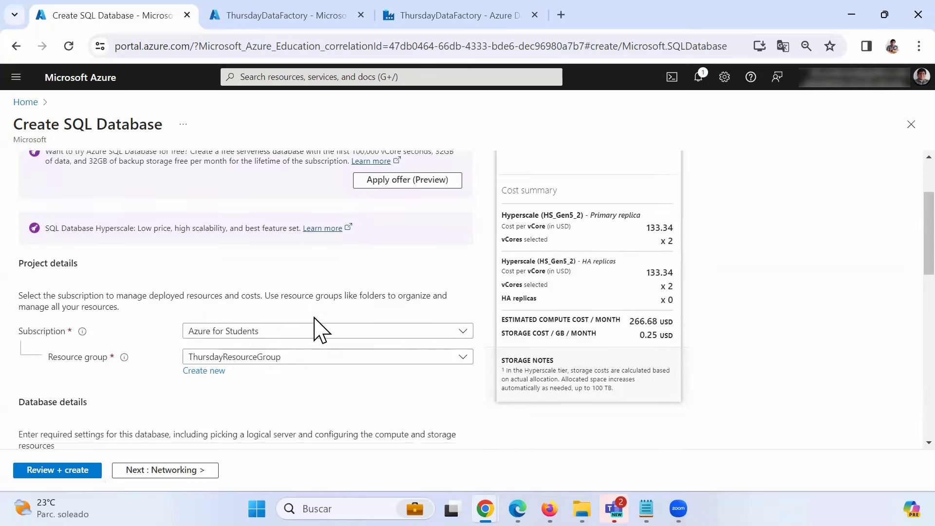
{"action": "scroll", "coordinate": [317, 328], "scroll_direction": "down", "scroll_amount": 2}
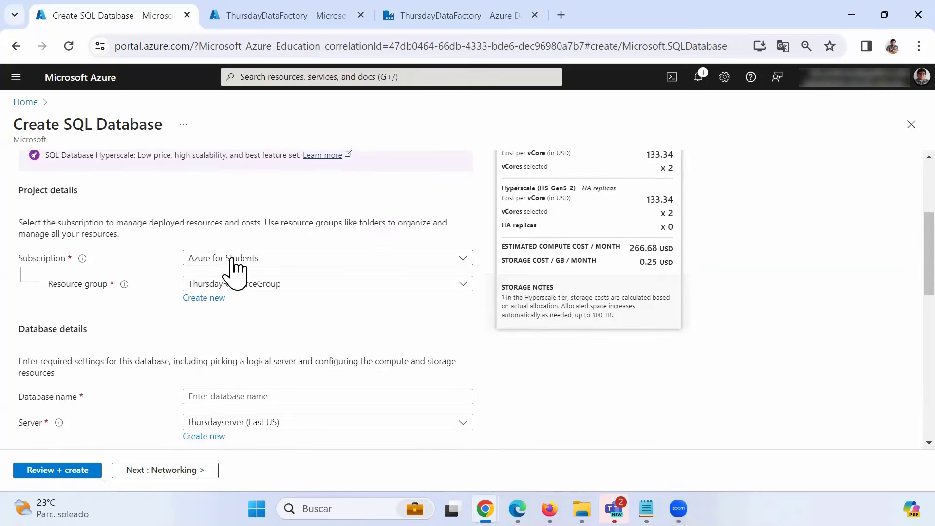
{"action": "scroll", "coordinate": [244, 285], "scroll_direction": "down", "scroll_amount": 2}
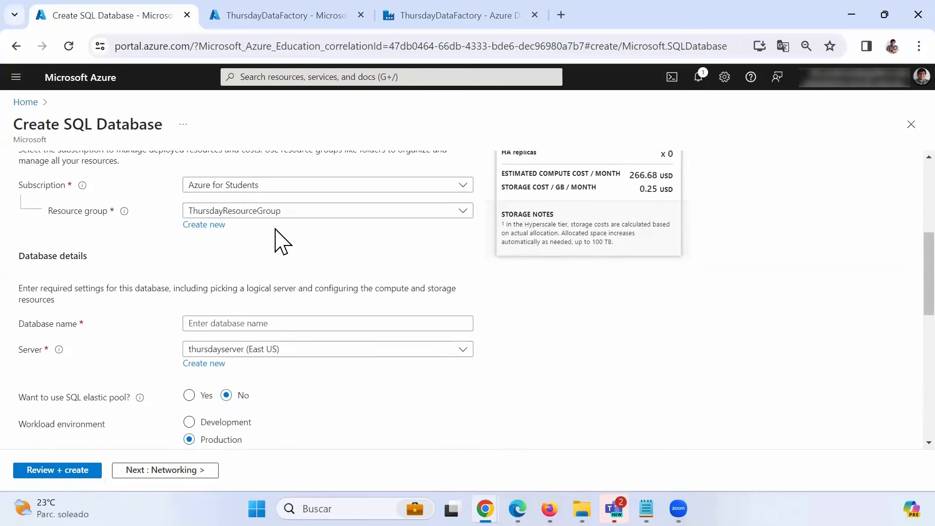
{"action": "scroll", "coordinate": [297, 251], "scroll_direction": "down", "scroll_amount": 2}
- Name the database DBSource and choose the Development workload environment
{"action": "left_click", "coordinate": [258, 250]}
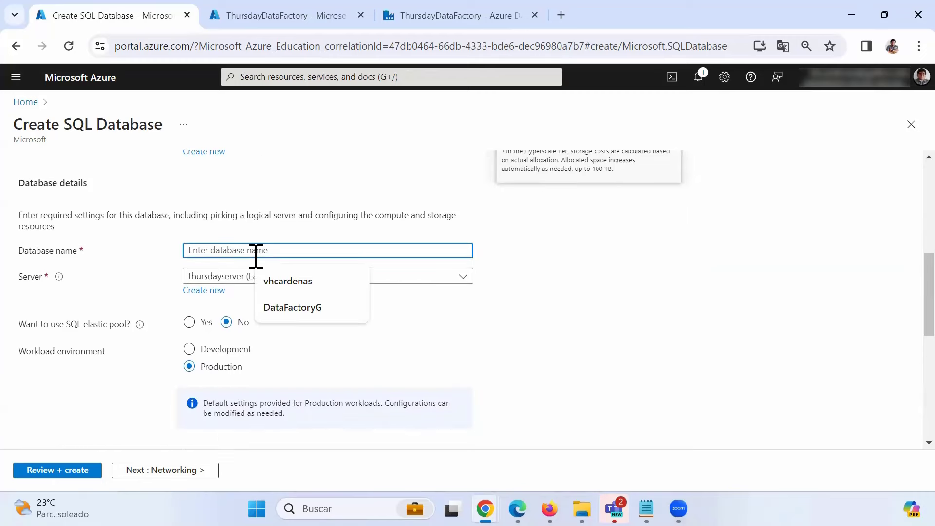
{"action": "type", "text": "DBSource"}
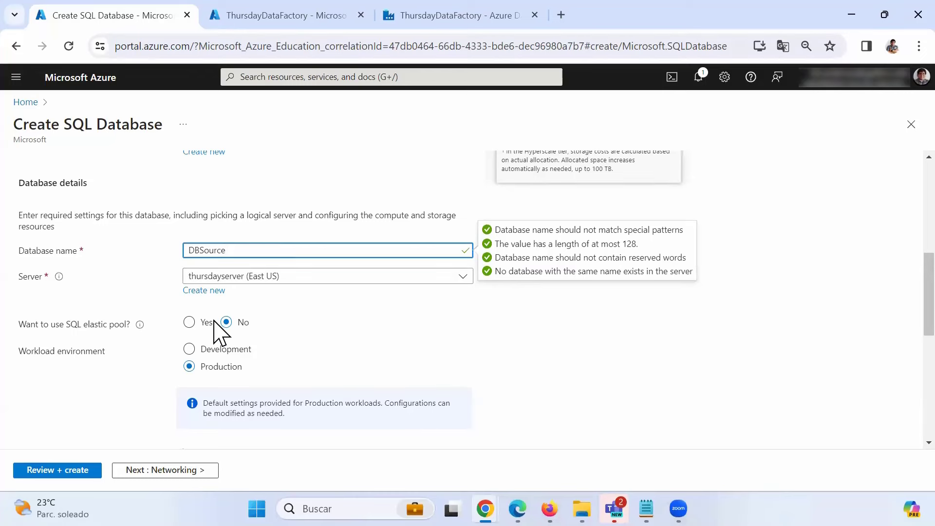
{"action": "left_click", "coordinate": [239, 349]}
{"action": "scroll", "coordinate": [309, 377], "scroll_direction": "down", "scroll_amount": 3}
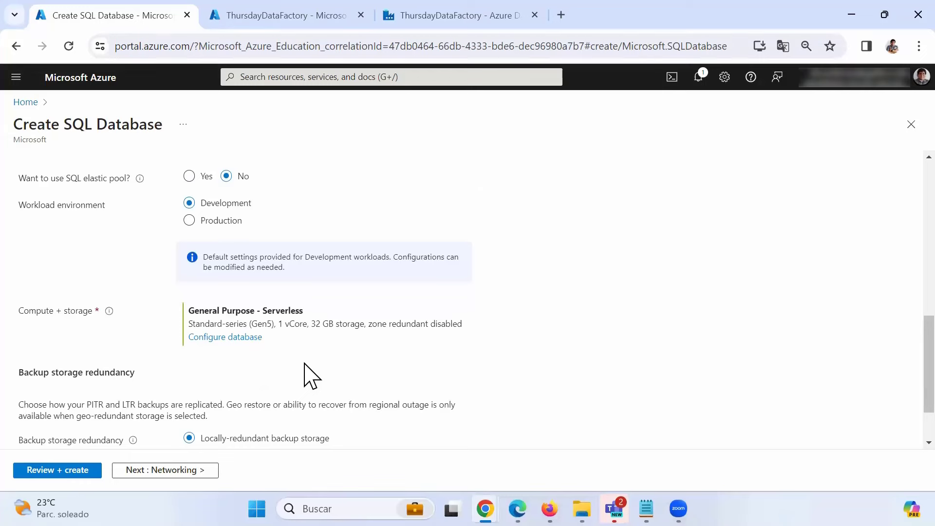
{"action": "scroll", "coordinate": [309, 378], "scroll_direction": "down", "scroll_amount": 2}
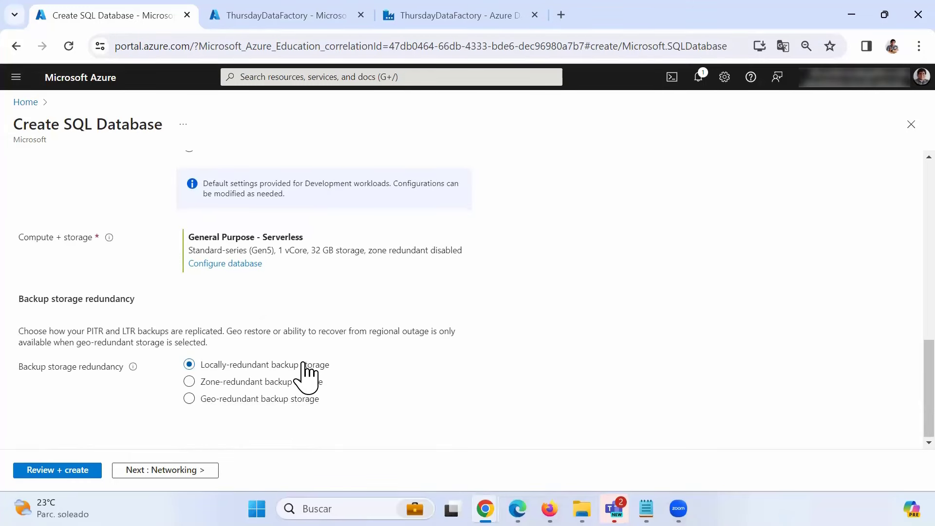
{"action": "scroll", "coordinate": [269, 327], "scroll_direction": "up", "scroll_amount": 2}
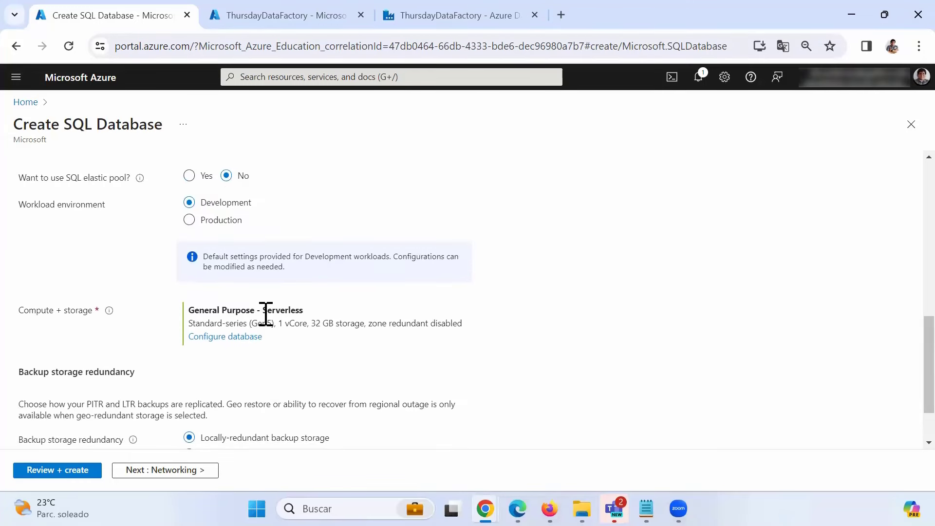
{"action": "scroll", "coordinate": [285, 355], "scroll_direction": "up", "scroll_amount": 5}
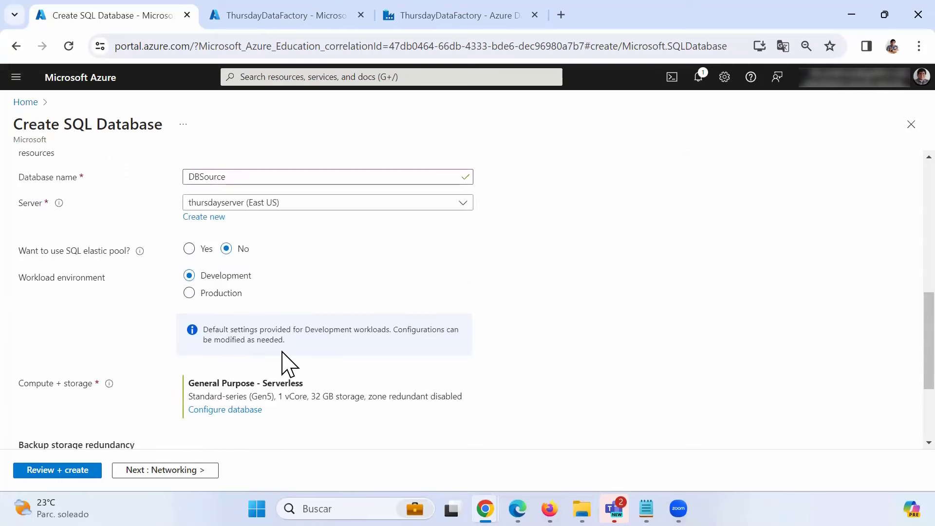
{"action": "scroll", "coordinate": [283, 356], "scroll_direction": "up", "scroll_amount": 5}
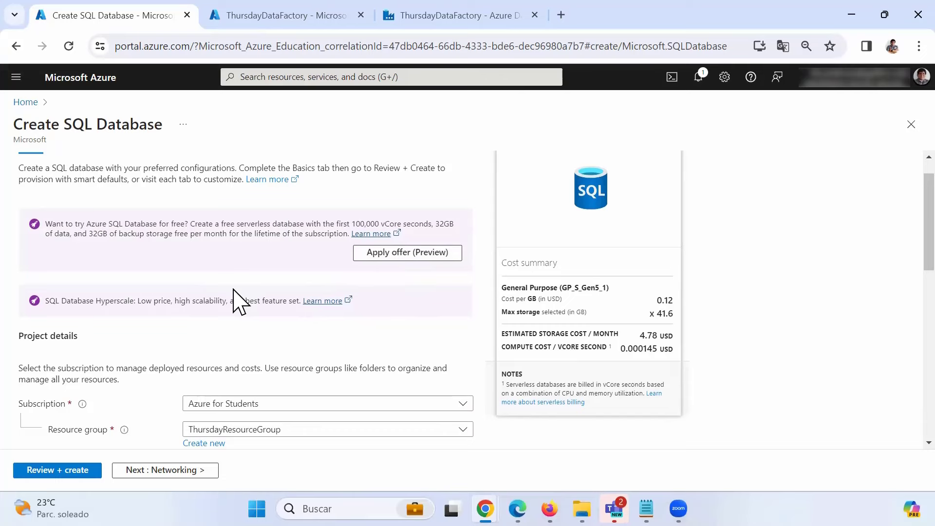
{"action": "scroll", "coordinate": [238, 301], "scroll_direction": "down", "scroll_amount": 7}
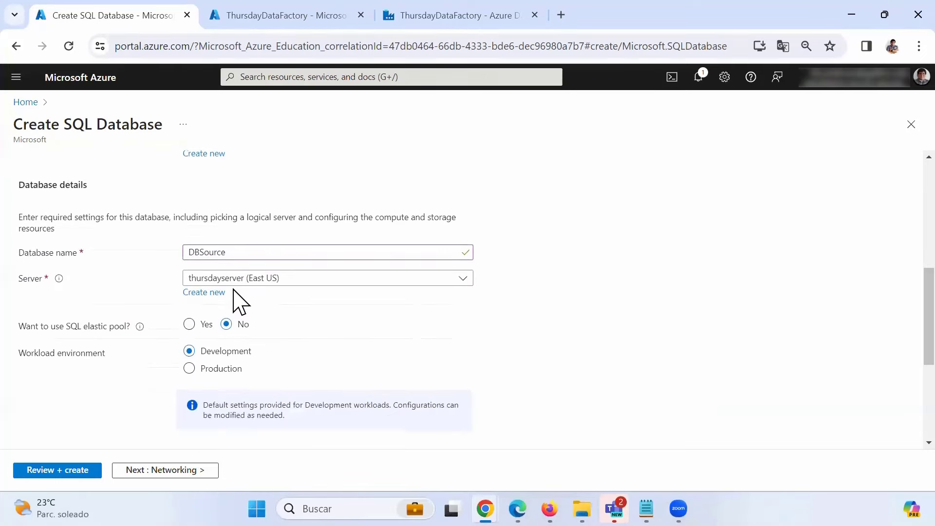
{"action": "scroll", "coordinate": [233, 287], "scroll_direction": "down", "scroll_amount": 3}
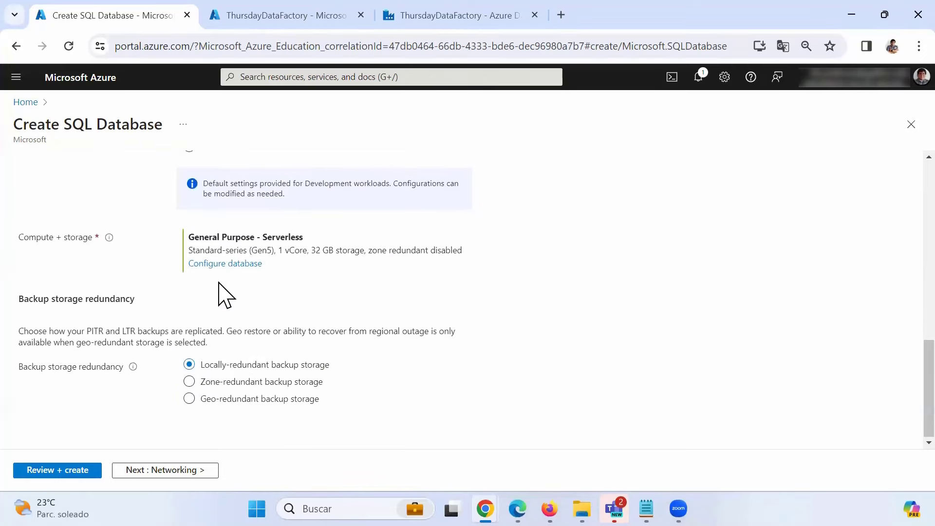
{"action": "scroll", "coordinate": [224, 292], "scroll_direction": "up", "scroll_amount": 2}
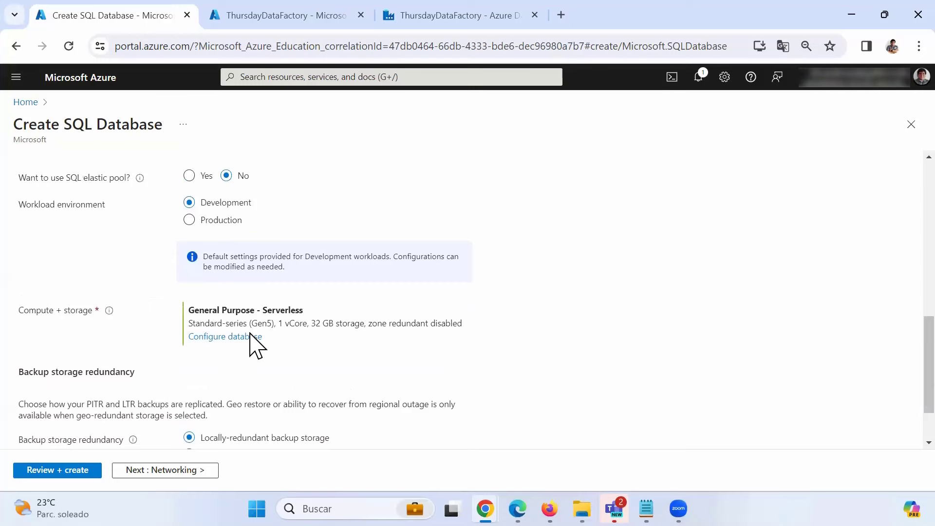
- Switch DBSource's compute to the Basic service tier with 2 GB storage, about 4.90 USD monthly
{"action": "left_click", "coordinate": [222, 337]}
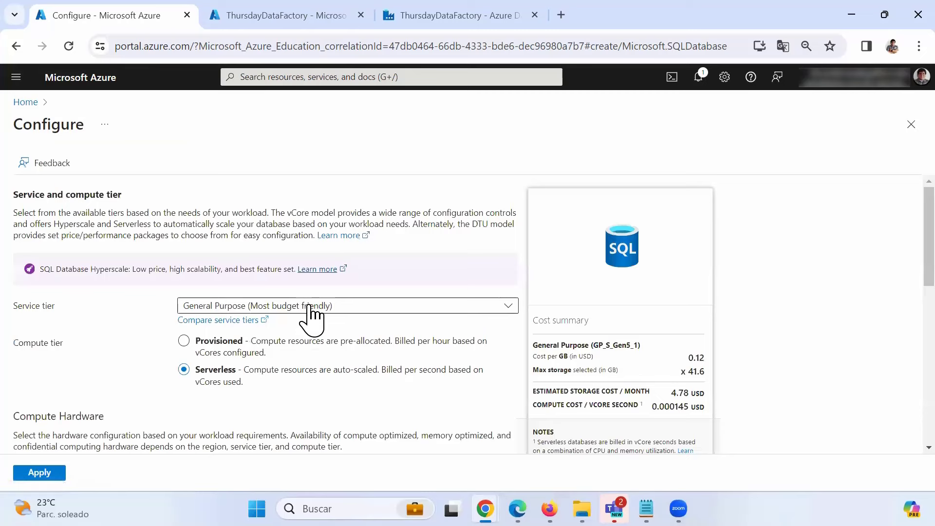
{"action": "left_click", "coordinate": [308, 305]}
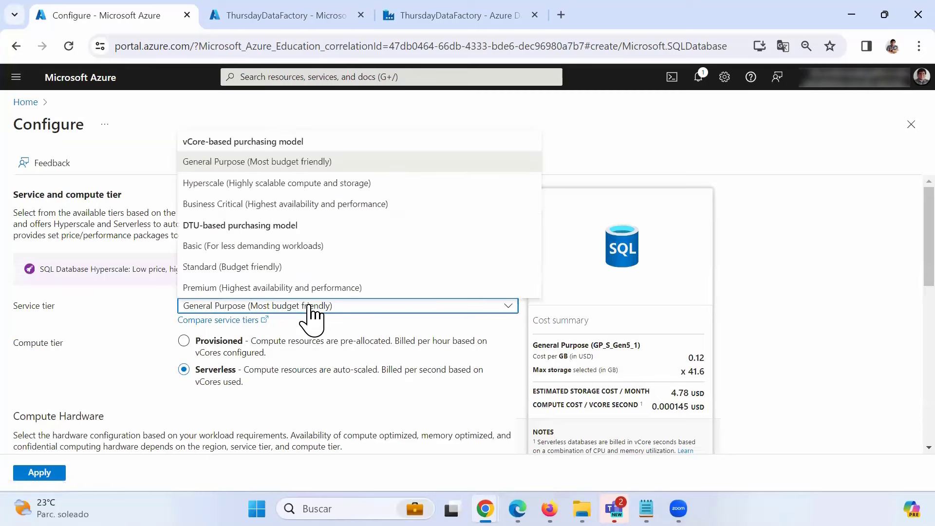
{"action": "left_click", "coordinate": [215, 246]}
{"action": "scroll", "coordinate": [135, 407], "scroll_direction": "down", "scroll_amount": 1}
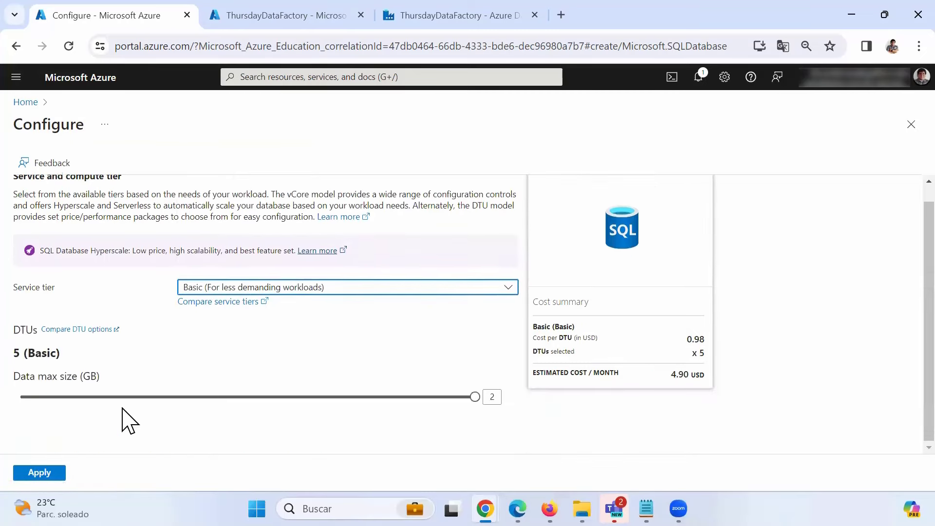
{"action": "left_click", "coordinate": [46, 475]}
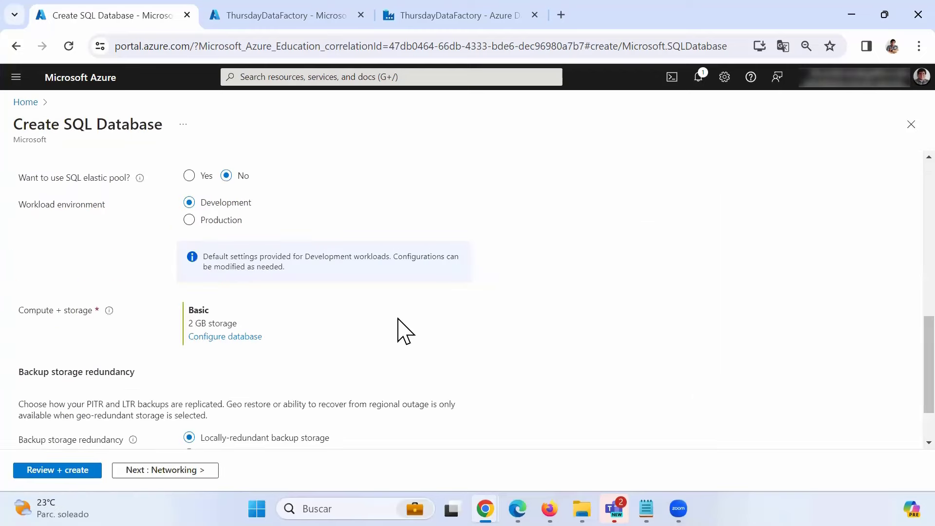
{"action": "scroll", "coordinate": [398, 331], "scroll_direction": "up", "scroll_amount": 6}
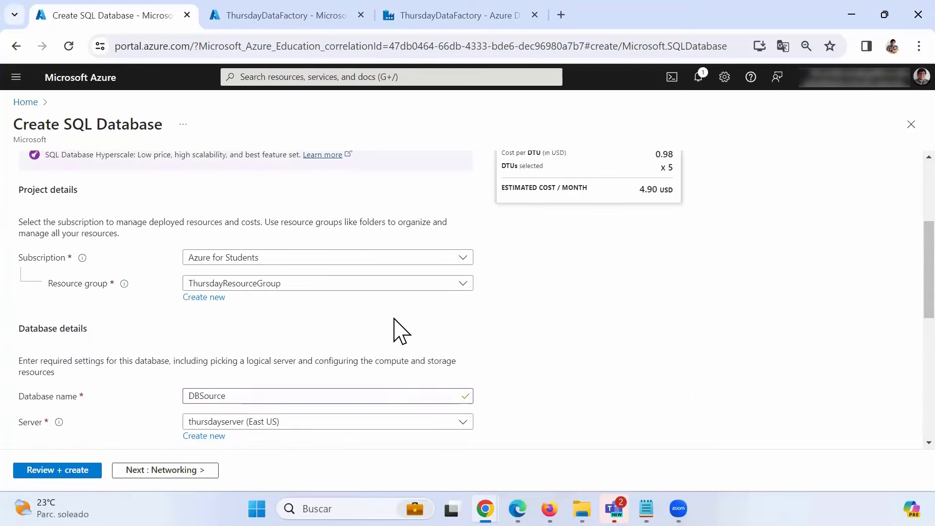
{"action": "scroll", "coordinate": [398, 331], "scroll_direction": "up", "scroll_amount": 3}
{"action": "scroll", "coordinate": [396, 327], "scroll_direction": "down", "scroll_amount": 10}
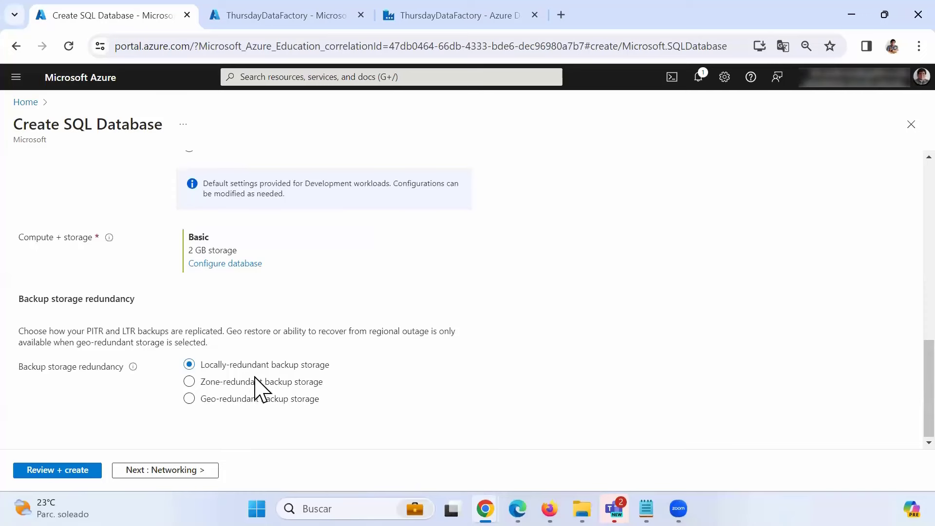
- Allow the current client IP address, then advance through Security, Additional settings and Tags to Review + create
{"action": "left_click", "coordinate": [155, 472]}
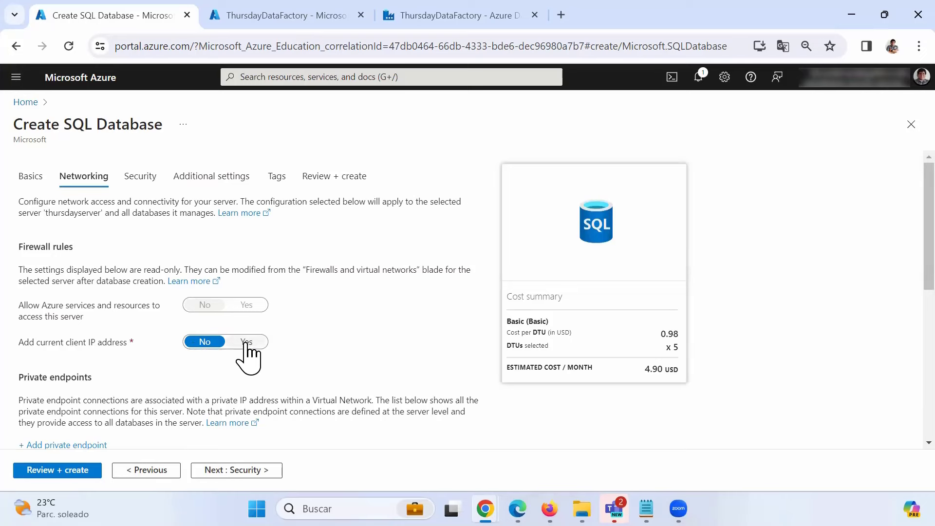
{"action": "left_click", "coordinate": [246, 347]}
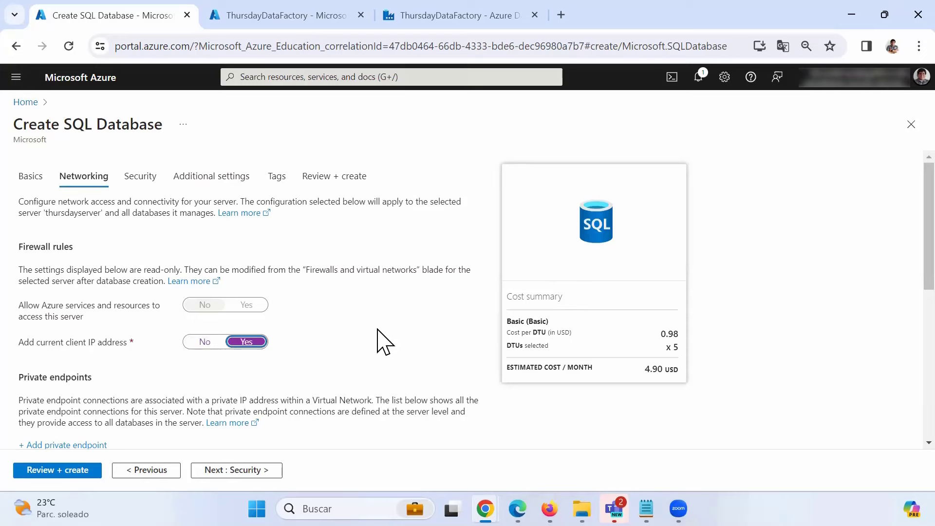
{"action": "left_click", "coordinate": [230, 472]}
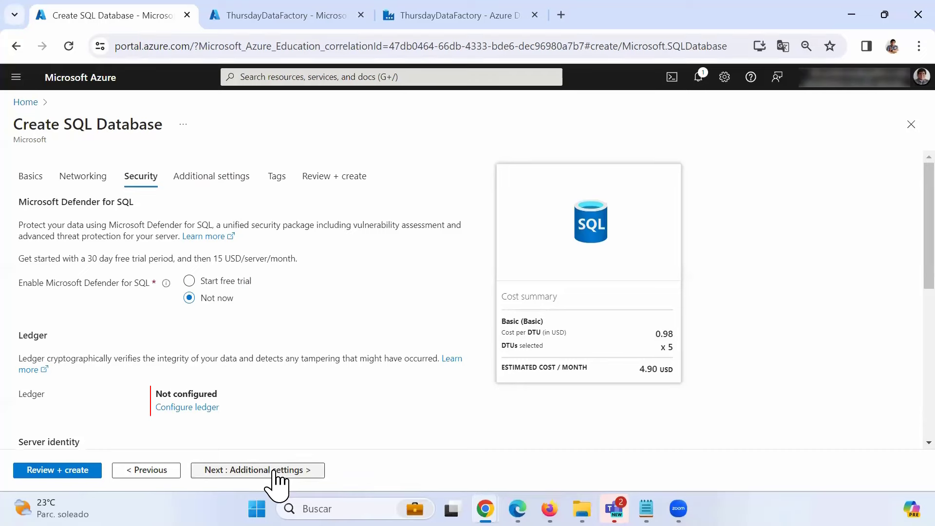
{"action": "left_click", "coordinate": [273, 474]}
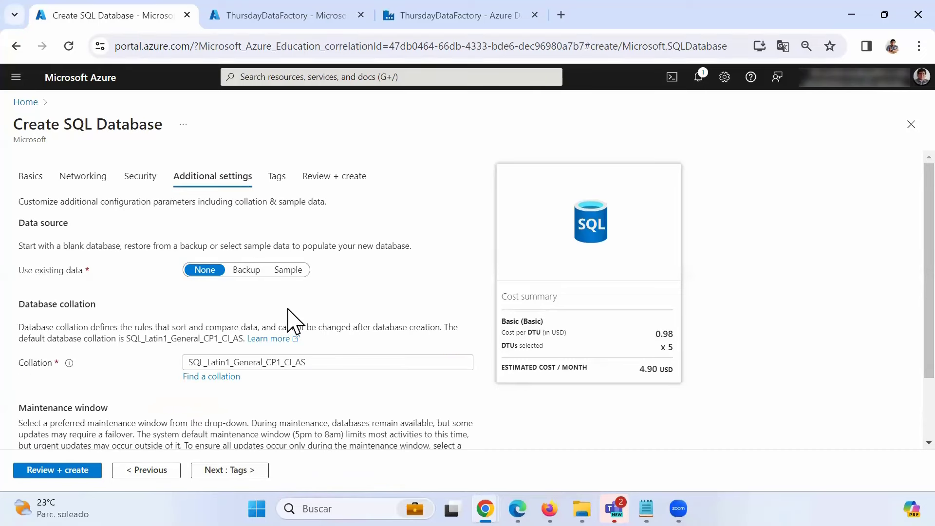
{"action": "left_click", "coordinate": [239, 471]}
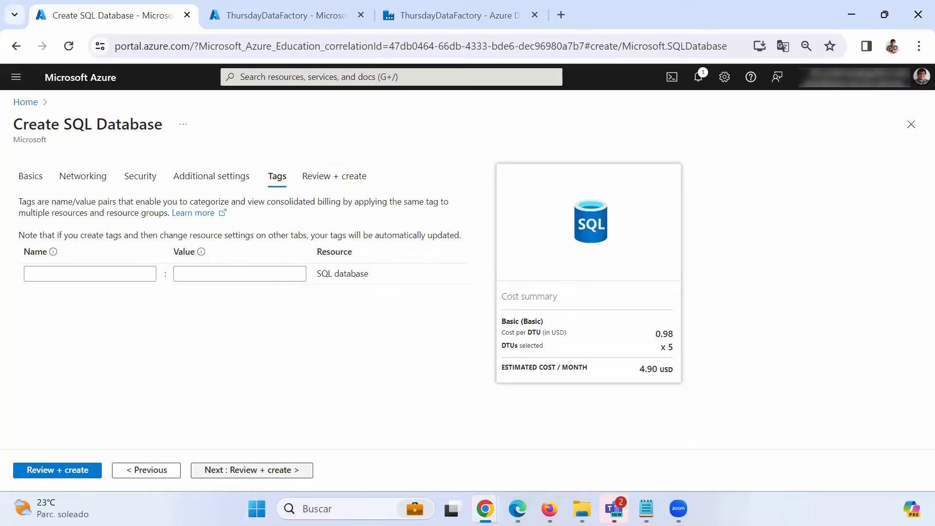
{"action": "left_click", "coordinate": [199, 469]}
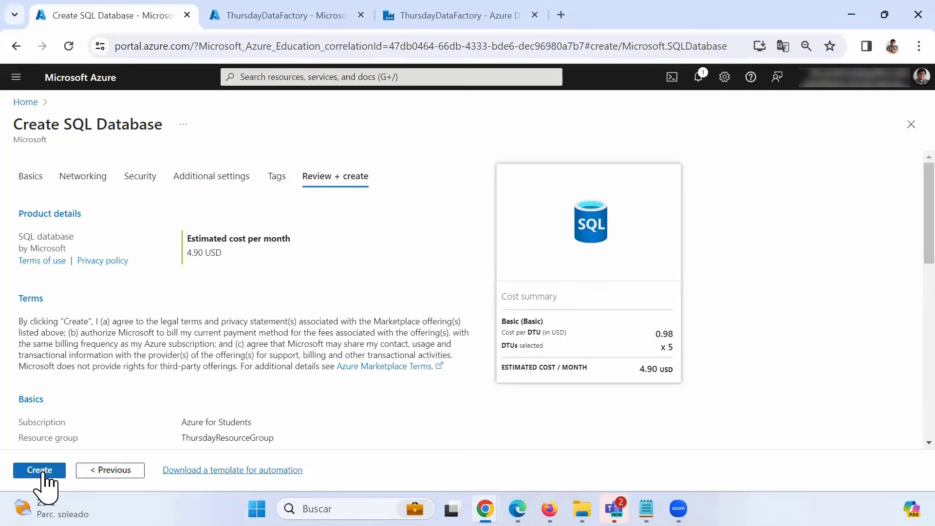
- Create the DBSource database and return to the ThursdayDataFactory overview
{"action": "left_click", "coordinate": [43, 471]}
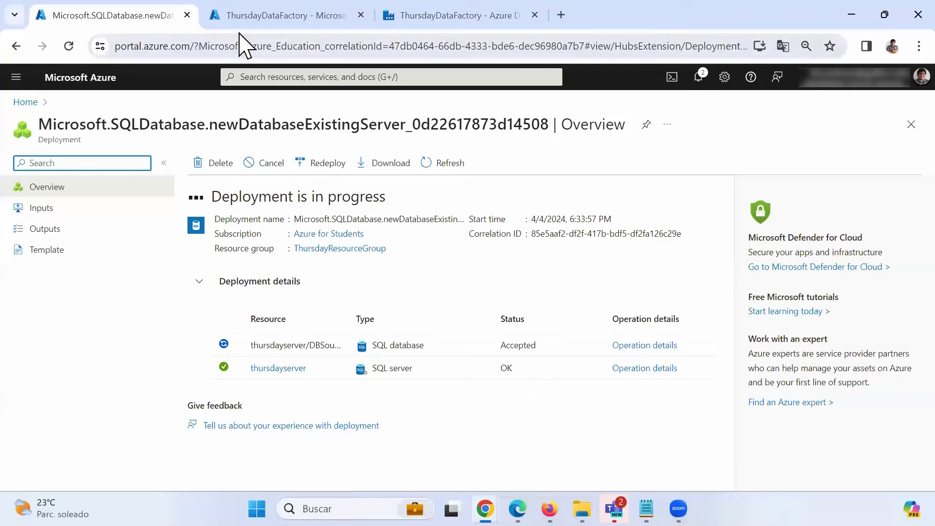
{"action": "key", "text": "ctrl+Tab"}
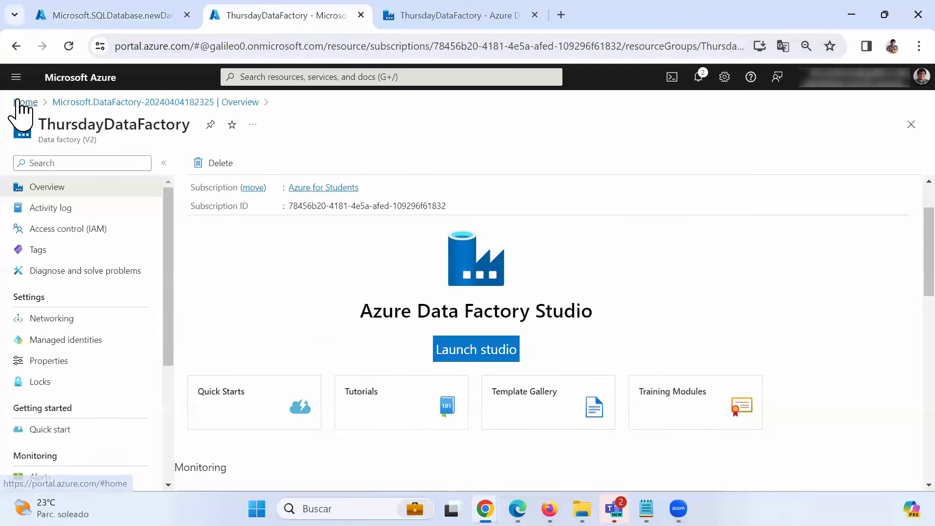
- From Home, open thursdayserver in SQL servers and start a new database on it
{"action": "left_click", "coordinate": [19, 102]}
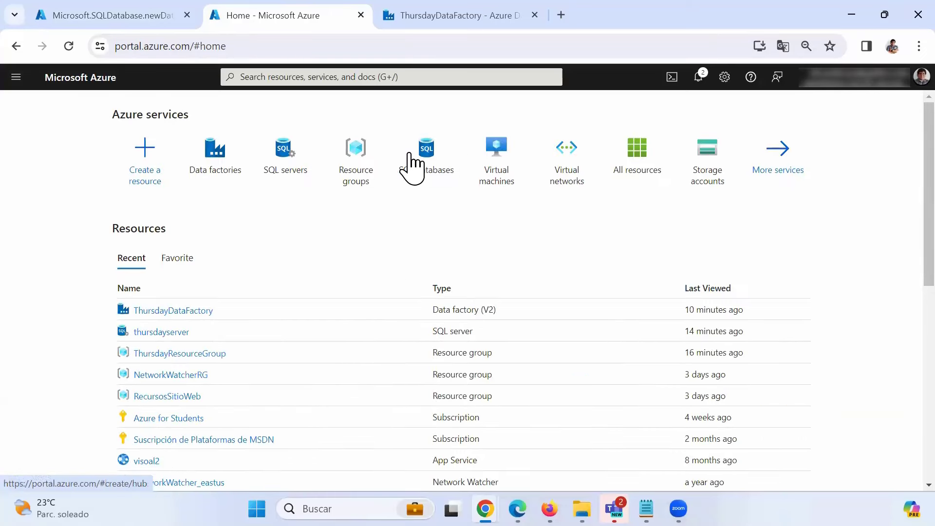
{"action": "left_click", "coordinate": [295, 173]}
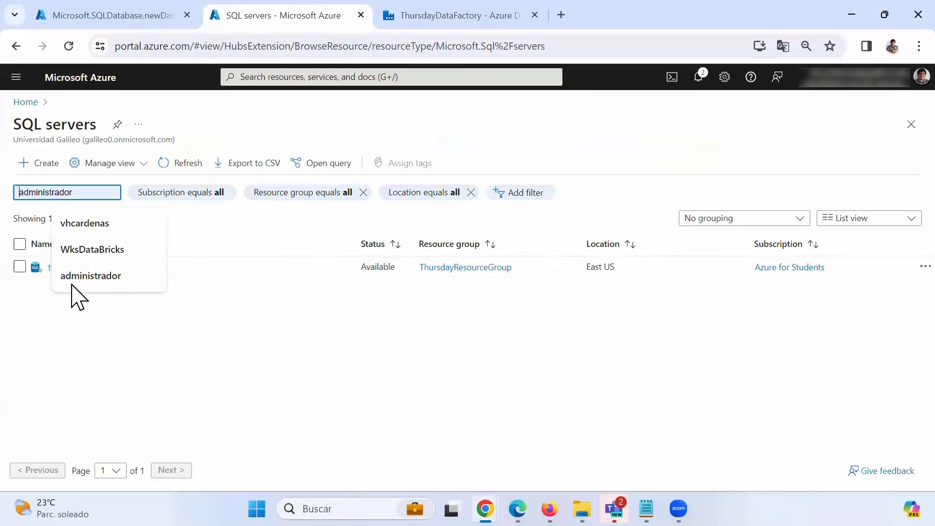
{"action": "left_click", "coordinate": [68, 268]}
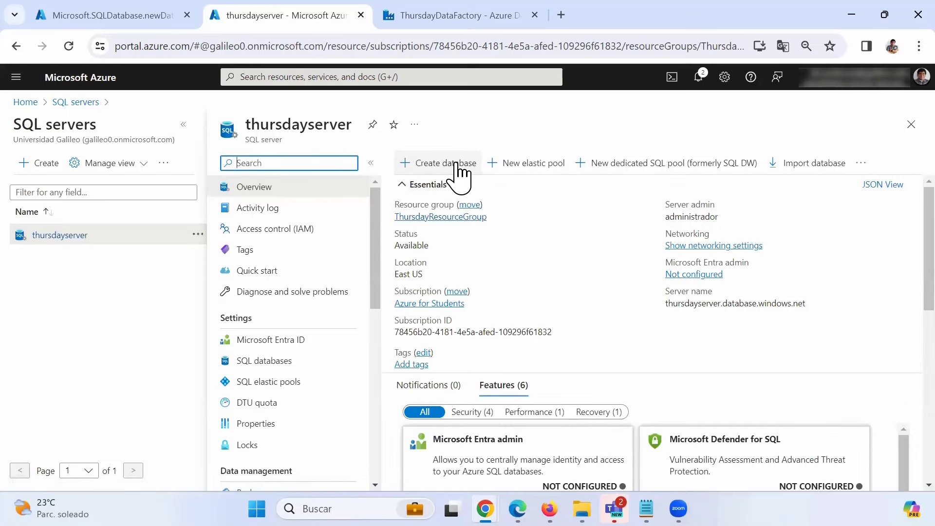
{"action": "left_click", "coordinate": [453, 164]}
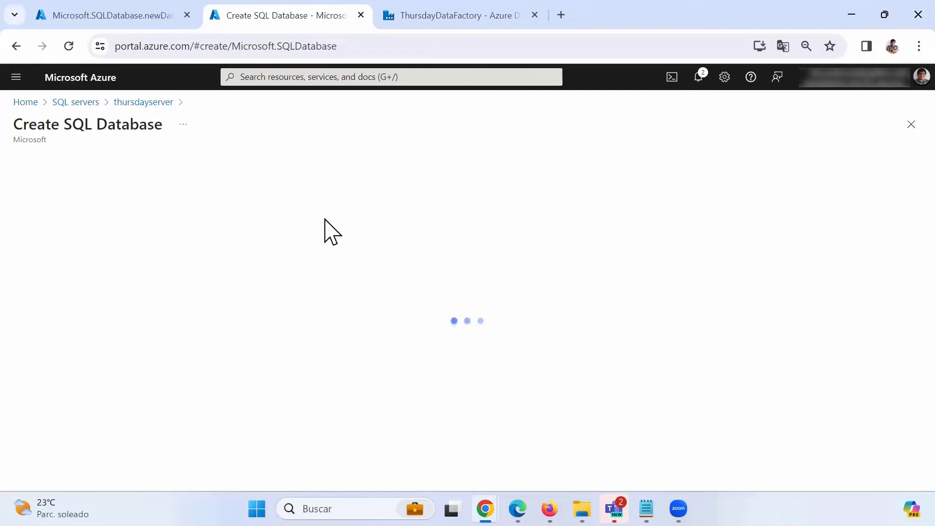
- Enter DBDestination as the database name and select the Development workload
{"action": "scroll", "coordinate": [299, 246], "scroll_direction": "down", "scroll_amount": 5}
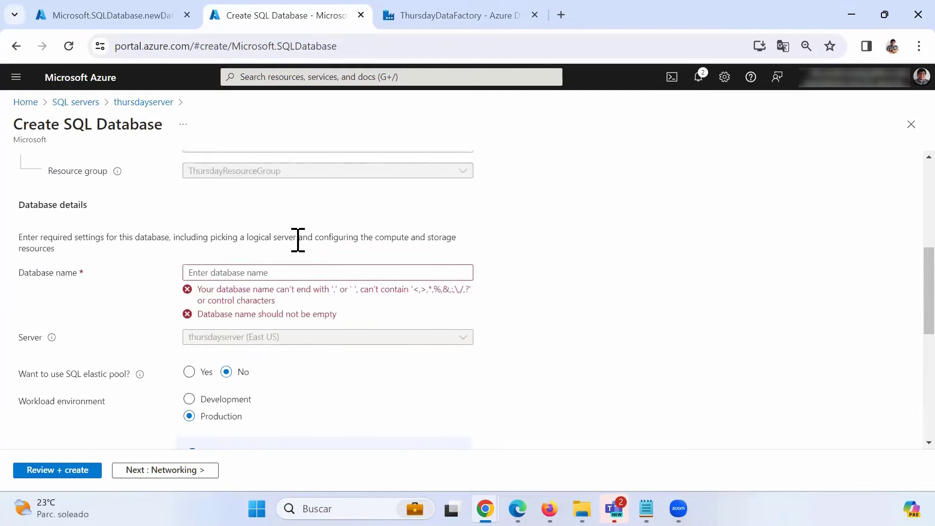
{"action": "left_click", "coordinate": [255, 272]}
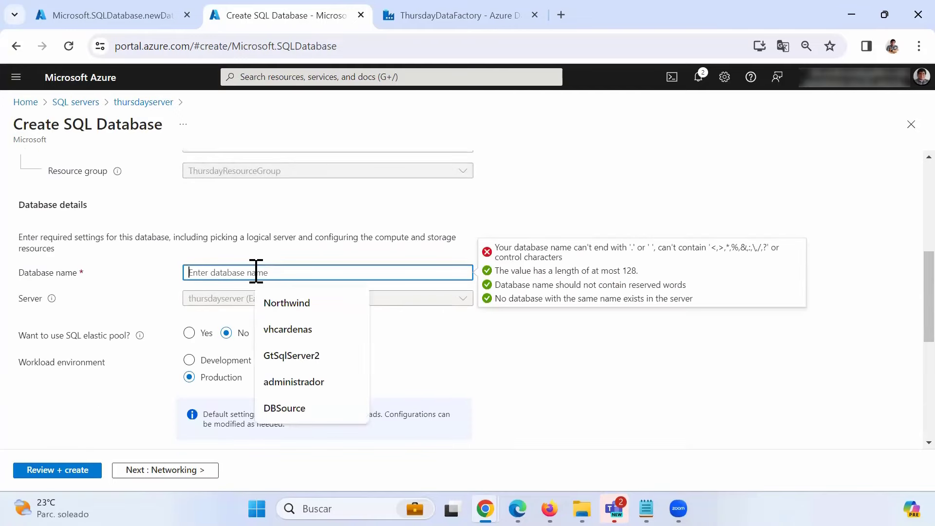
{"action": "scroll", "coordinate": [256, 271], "scroll_direction": "down", "scroll_amount": 6}
{"action": "scroll", "coordinate": [151, 258], "scroll_direction": "up", "scroll_amount": 3}
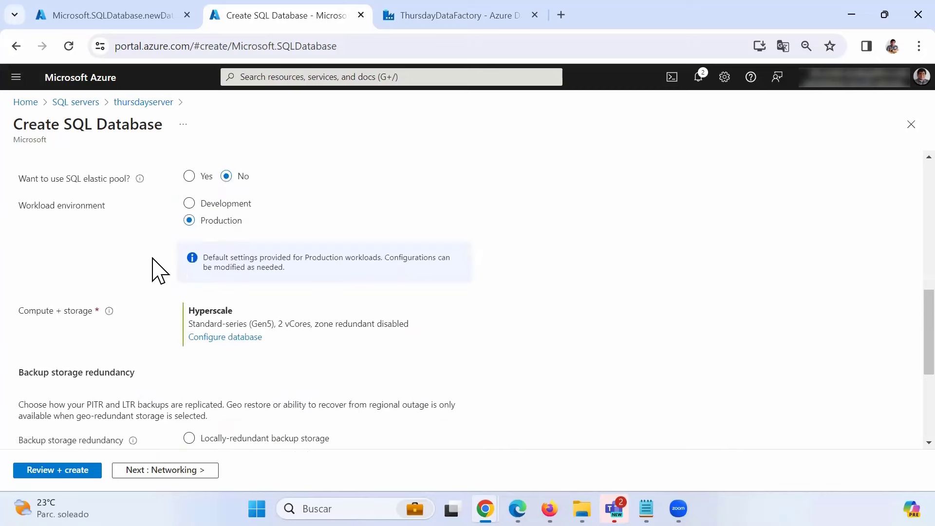
{"action": "scroll", "coordinate": [160, 270], "scroll_direction": "up", "scroll_amount": 4}
{"action": "left_click", "coordinate": [214, 335]}
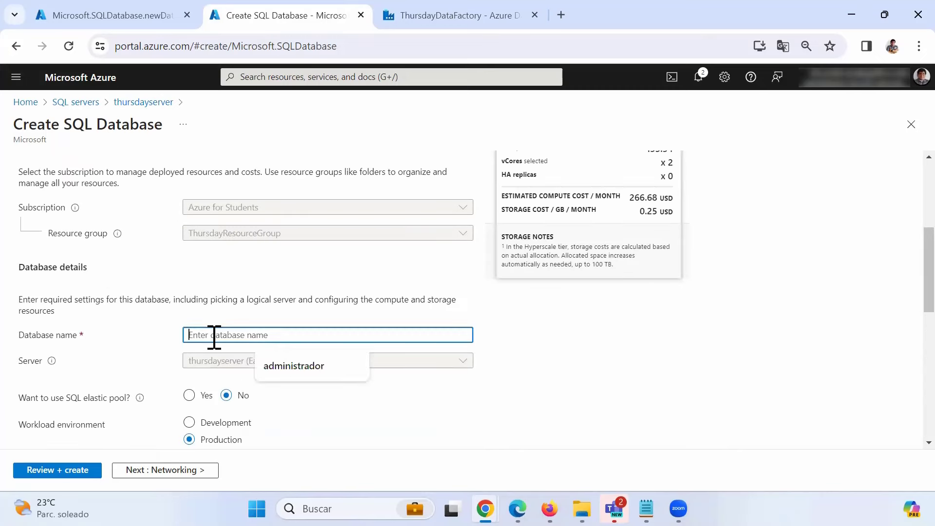
{"action": "type", "text": "DB"}
{"action": "type", "text": "Destination"}
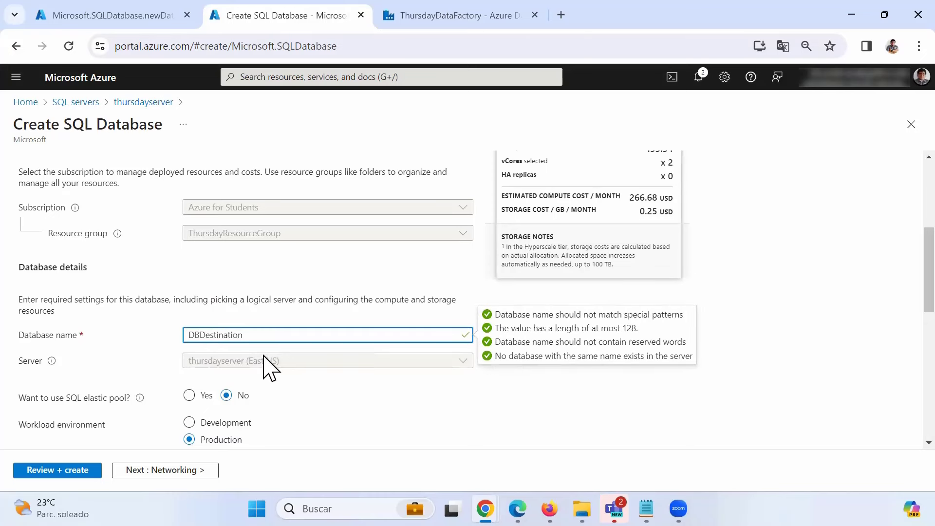
{"action": "scroll", "coordinate": [254, 367], "scroll_direction": "down", "scroll_amount": 2}
{"action": "left_click", "coordinate": [228, 351]}
- Configure DBDestination with the Basic service tier and 2 GB storage
{"action": "scroll", "coordinate": [321, 365], "scroll_direction": "down", "scroll_amount": 3}
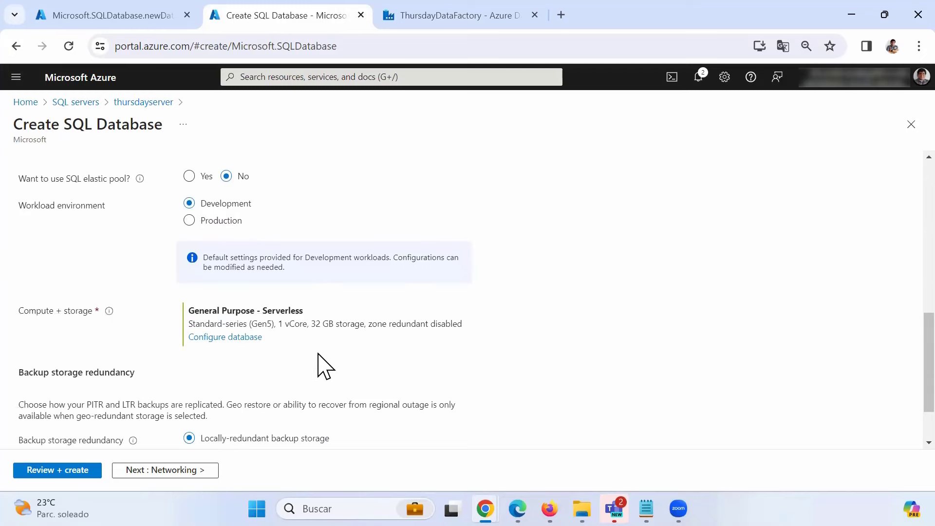
{"action": "left_click", "coordinate": [228, 338]}
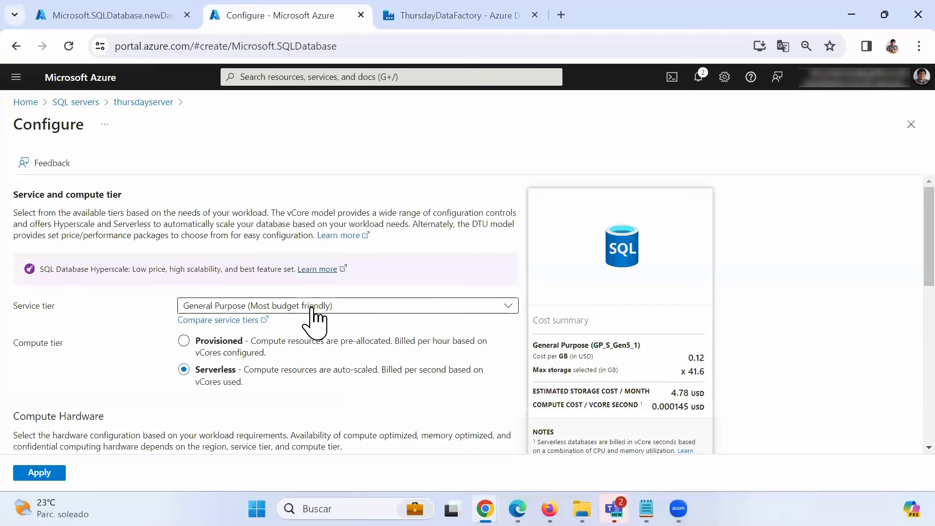
{"action": "left_click", "coordinate": [271, 304]}
{"action": "left_click", "coordinate": [250, 246]}
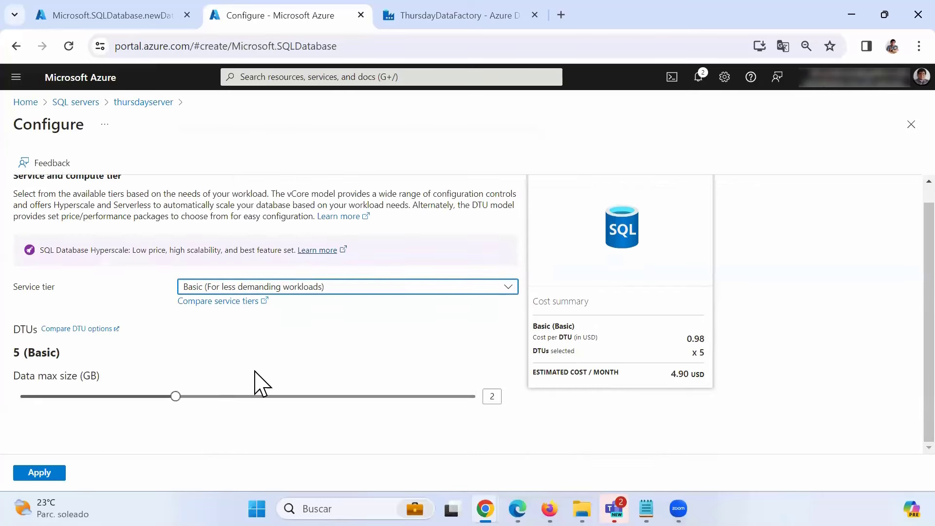
{"action": "left_click", "coordinate": [41, 474]}
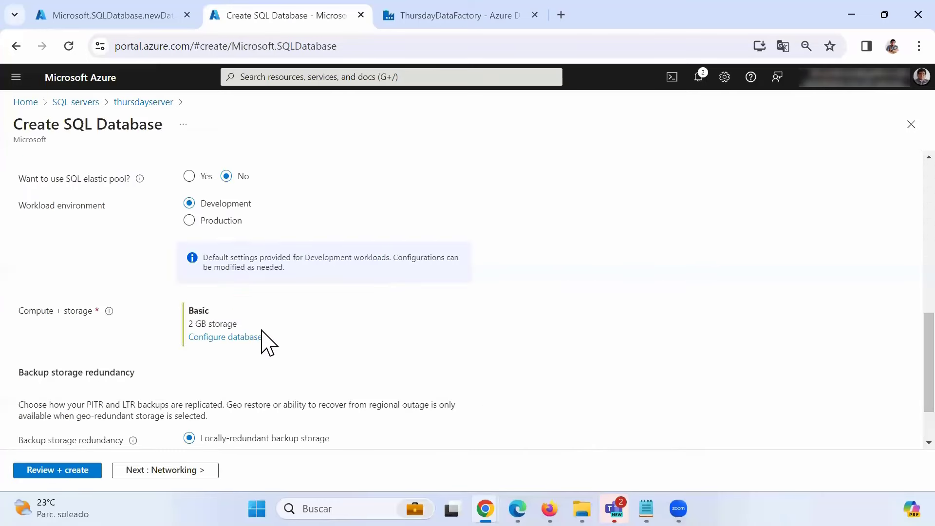
{"action": "scroll", "coordinate": [271, 344], "scroll_direction": "up", "scroll_amount": 5}
{"action": "scroll", "coordinate": [271, 345], "scroll_direction": "down", "scroll_amount": 7}
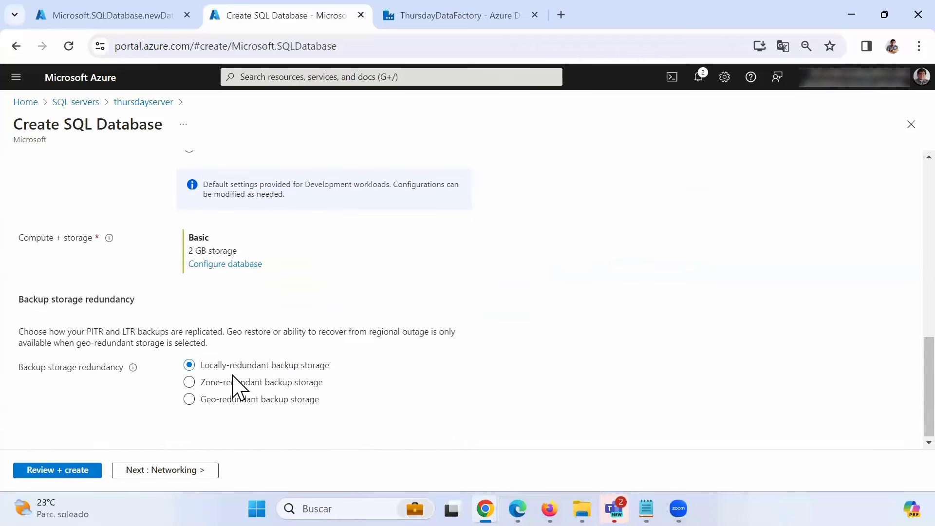
- Allow the current client IP, step through the remaining tabs and create DBDestination
{"action": "left_click", "coordinate": [188, 473]}
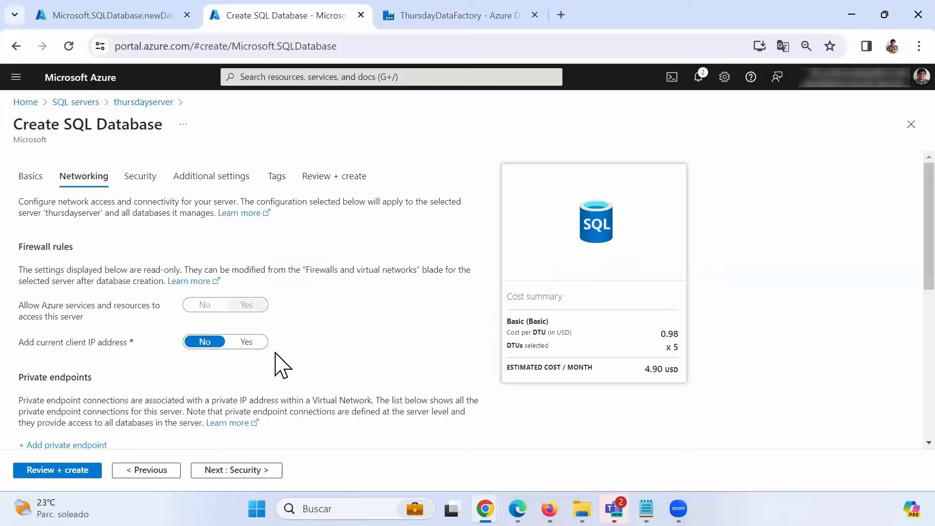
{"action": "left_click", "coordinate": [250, 342]}
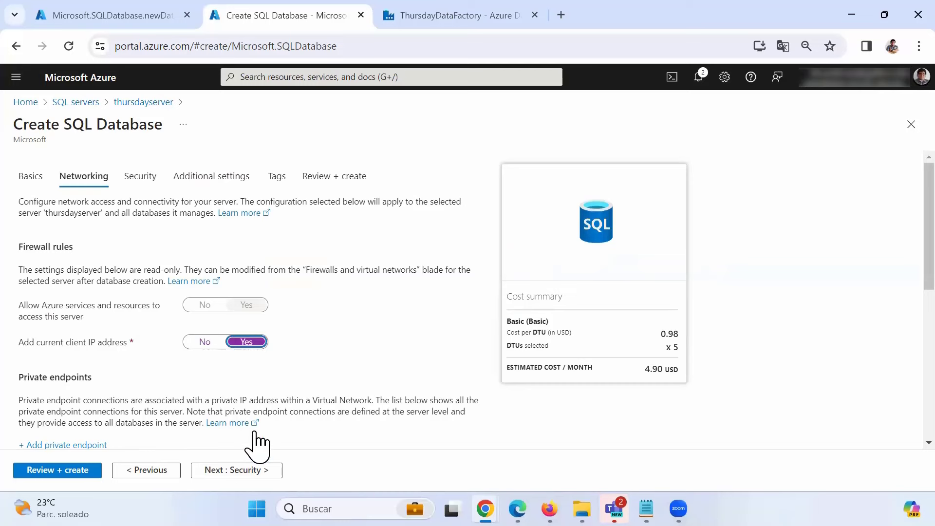
{"action": "left_click", "coordinate": [244, 470]}
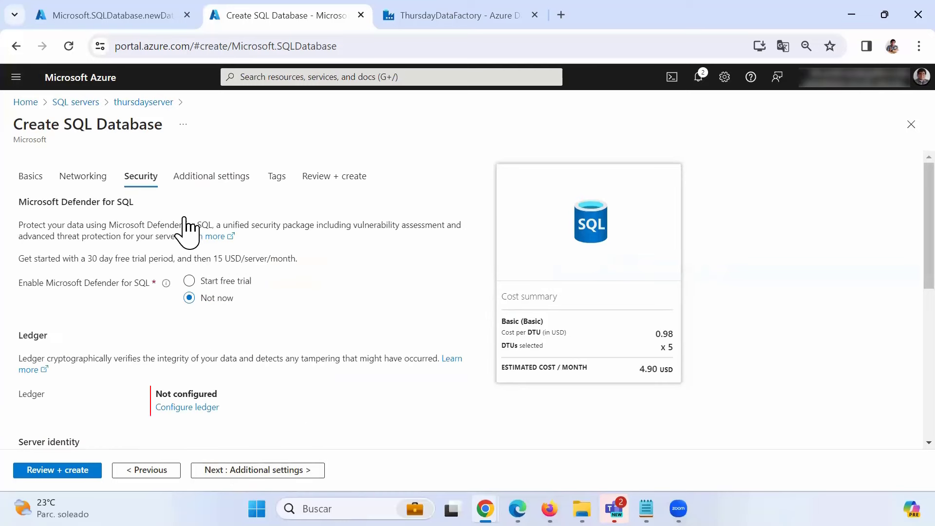
{"action": "left_click", "coordinate": [256, 469]}
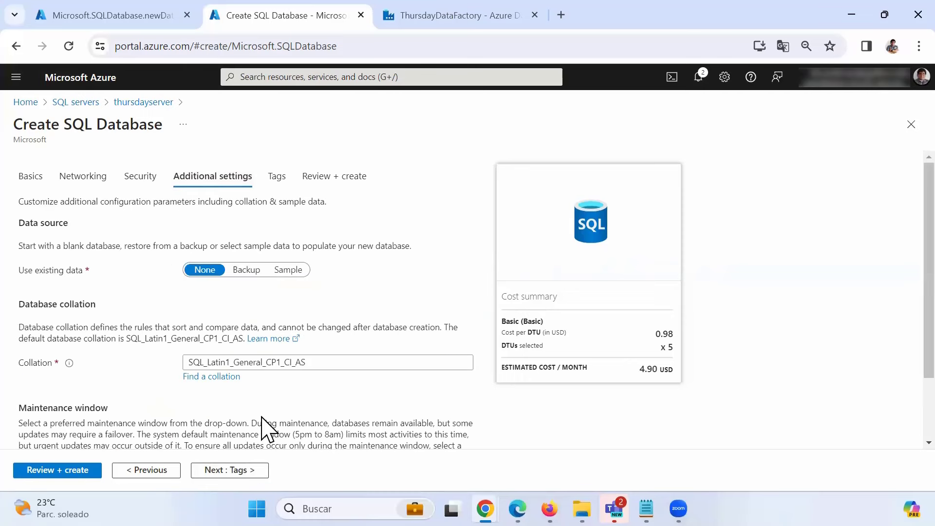
{"action": "left_click", "coordinate": [238, 470]}
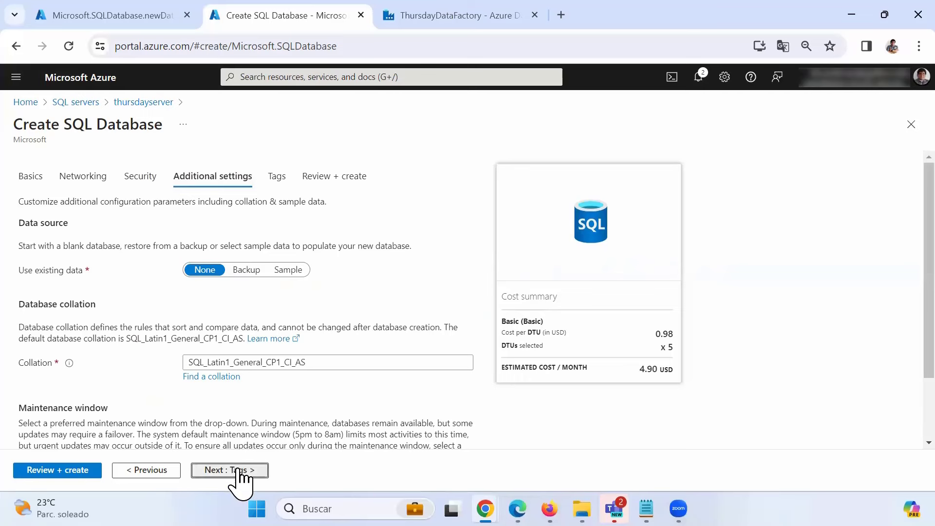
{"action": "left_click", "coordinate": [239, 470]}
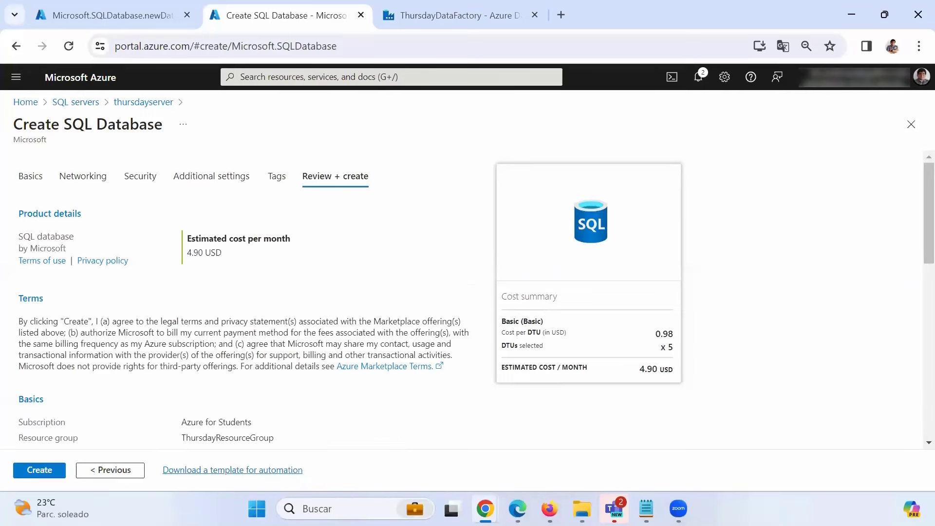
{"action": "left_click", "coordinate": [24, 468]}
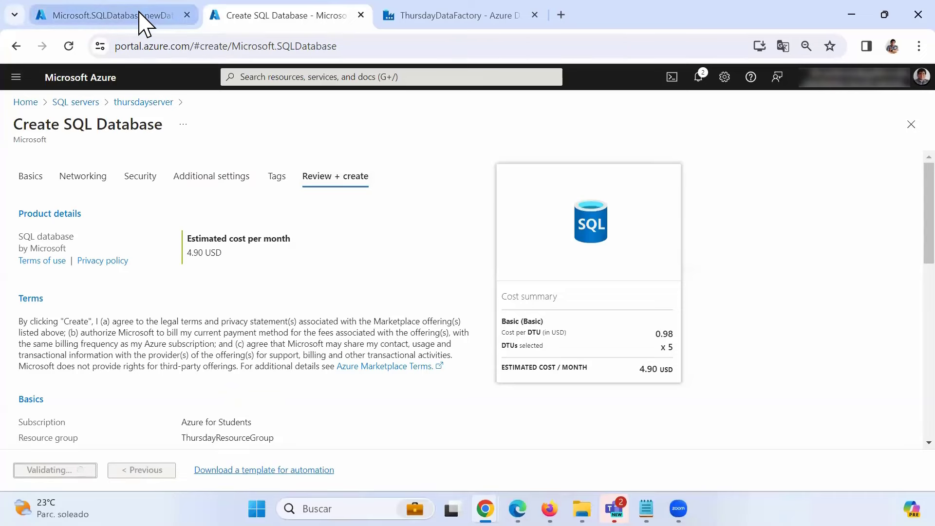
- Show DBSource's completed deployment overview in the other tab
{"action": "key", "text": "ctrl+Page_Up"}
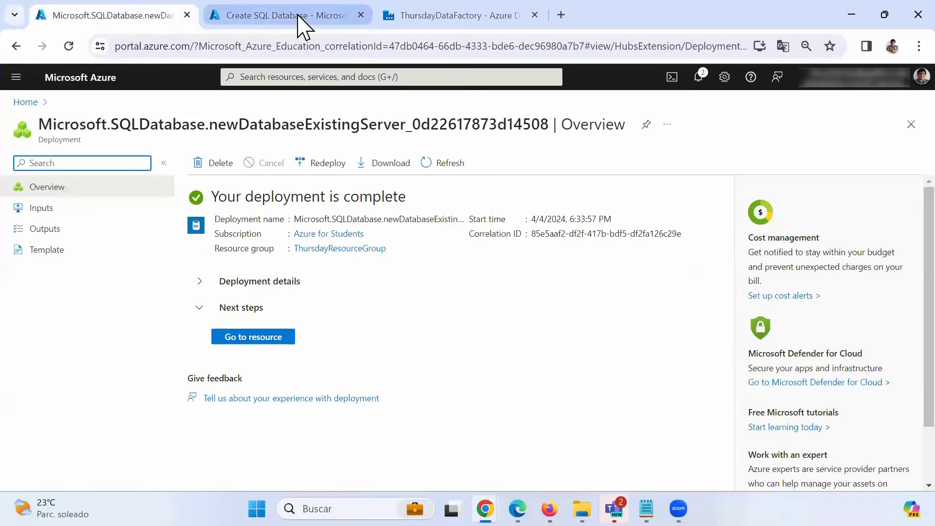
{"action": "left_click", "coordinate": [299, 17]}
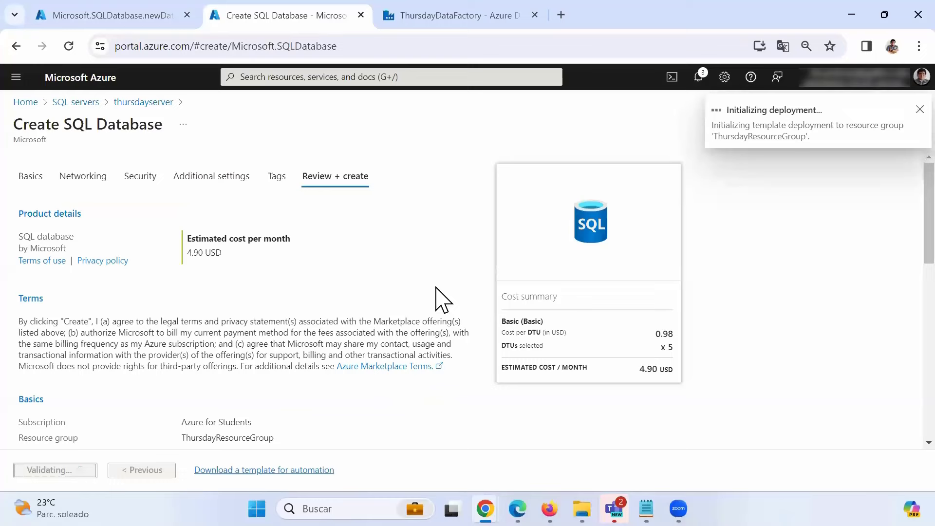
{"action": "left_click", "coordinate": [140, 23]}
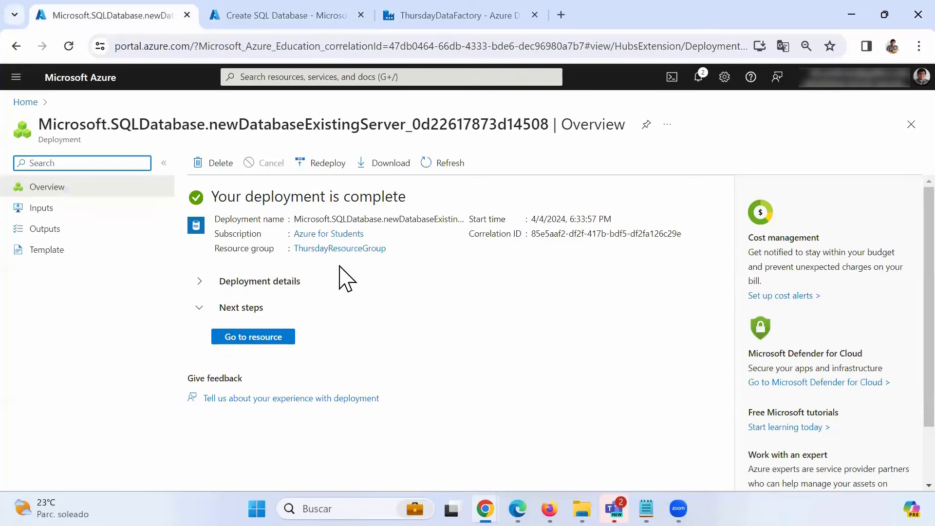
- Go to the DBSource resource from its deployment overview
{"action": "left_click", "coordinate": [259, 341]}
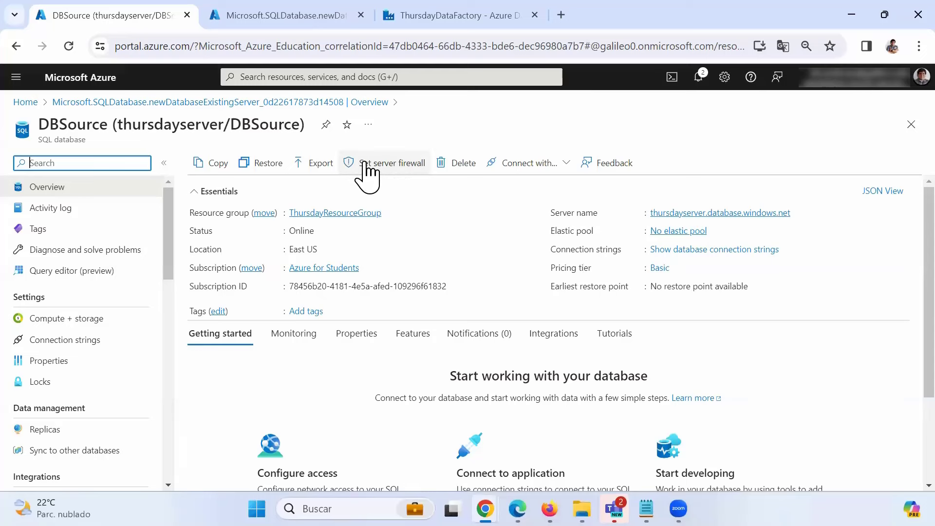
- Add a thursdayserver firewall rule for the client IPv4 address and save it
{"action": "left_click", "coordinate": [388, 165]}
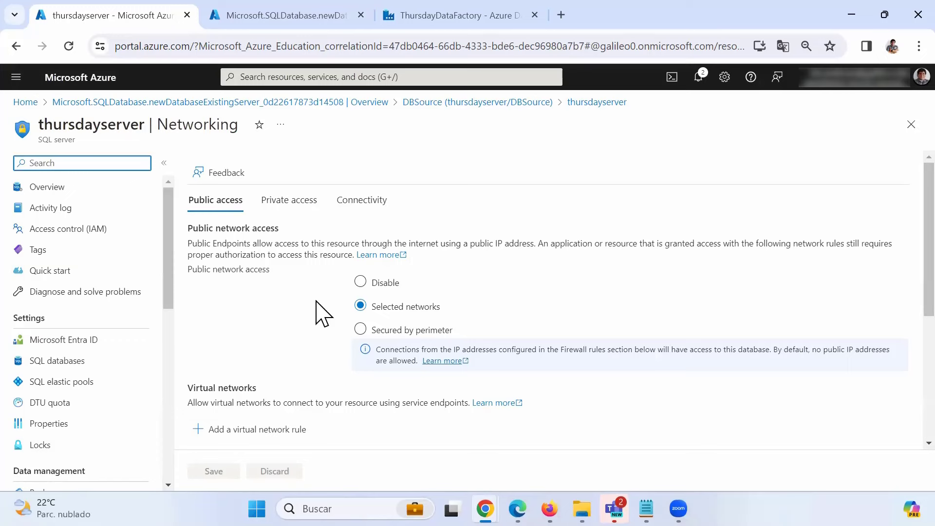
{"action": "scroll", "coordinate": [321, 314], "scroll_direction": "down", "scroll_amount": 5}
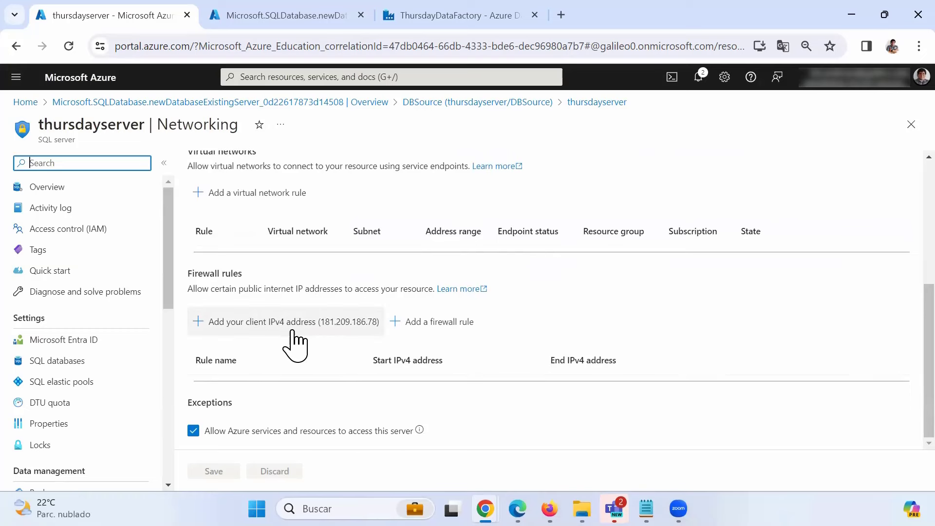
{"action": "left_click", "coordinate": [275, 321]}
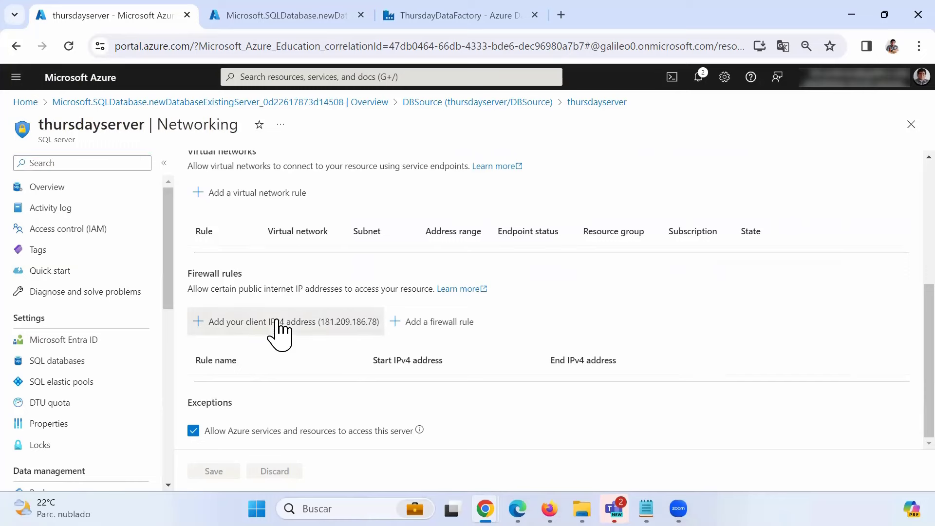
{"action": "scroll", "coordinate": [340, 375], "scroll_direction": "down", "scroll_amount": 1}
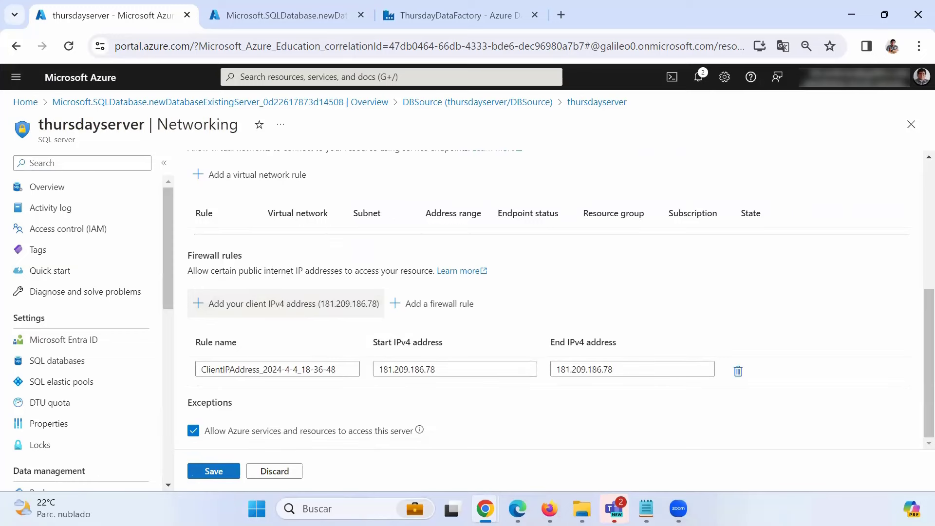
{"action": "left_click", "coordinate": [213, 471]}
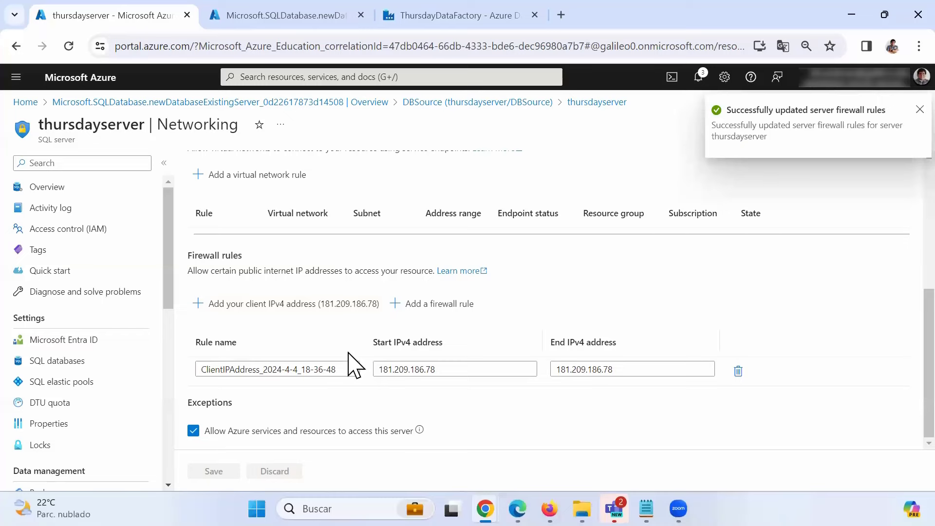
- Search the Windows Start menu for sql
{"action": "scroll", "coordinate": [406, 331], "scroll_direction": "up", "scroll_amount": 1}
{"action": "scroll", "coordinate": [403, 314], "scroll_direction": "up", "scroll_amount": 5}
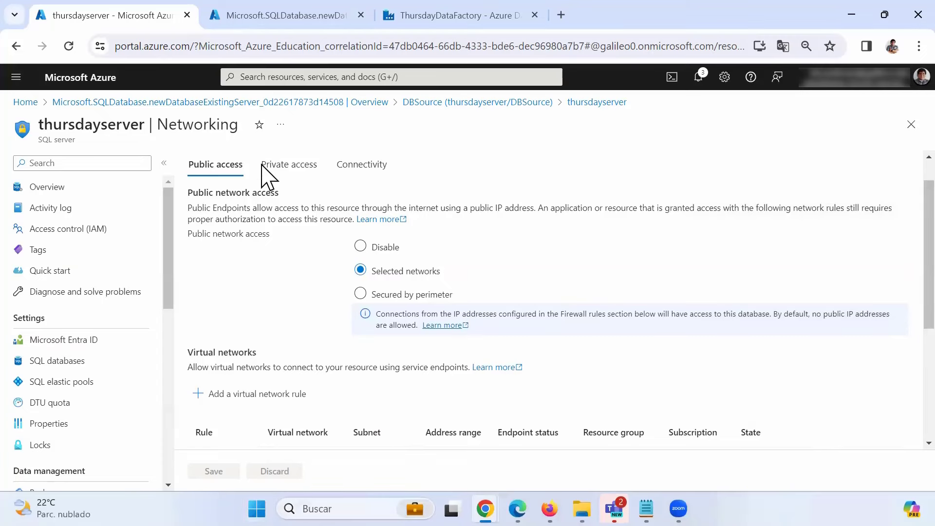
{"action": "key", "text": "super"}
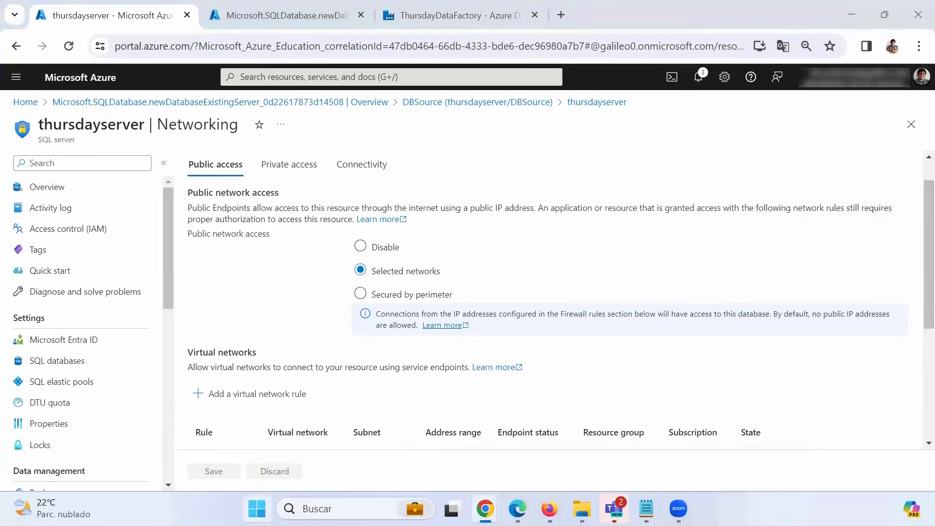
{"action": "type", "text": "sql"}
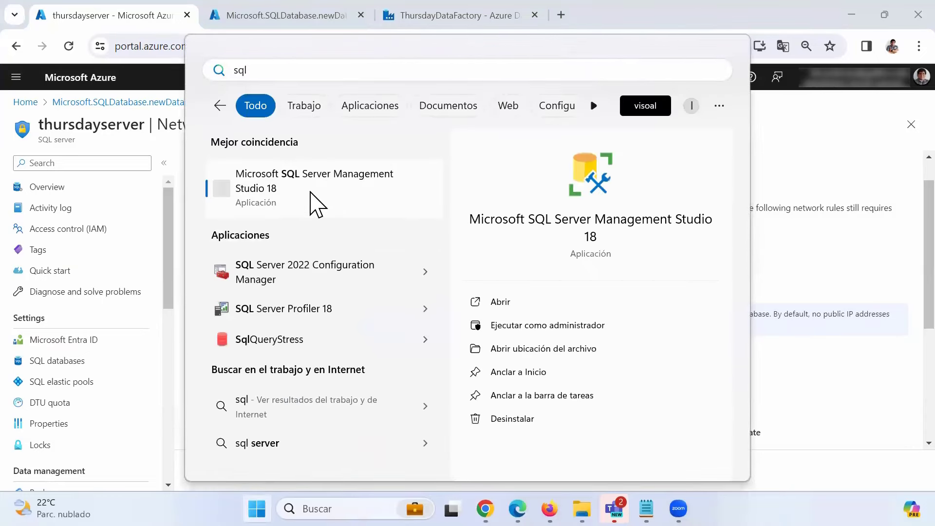
- Launch Microsoft SQL Server Management Studio 18 from the Start menu results
{"action": "left_click", "coordinate": [317, 202]}
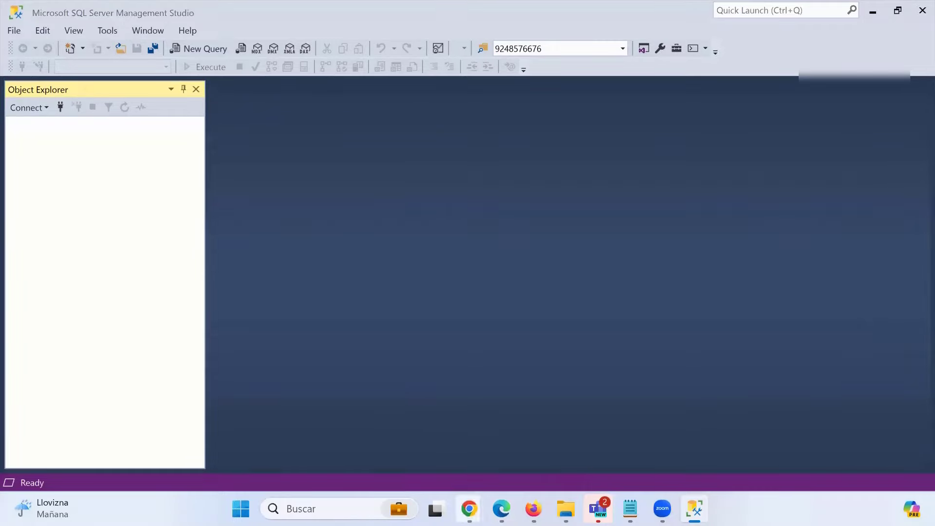
- Copy thursdayserver.database.windows.net from thursdayserver's Overview page in the Azure portal
{"action": "mouse_move", "coordinate": [469, 508]}
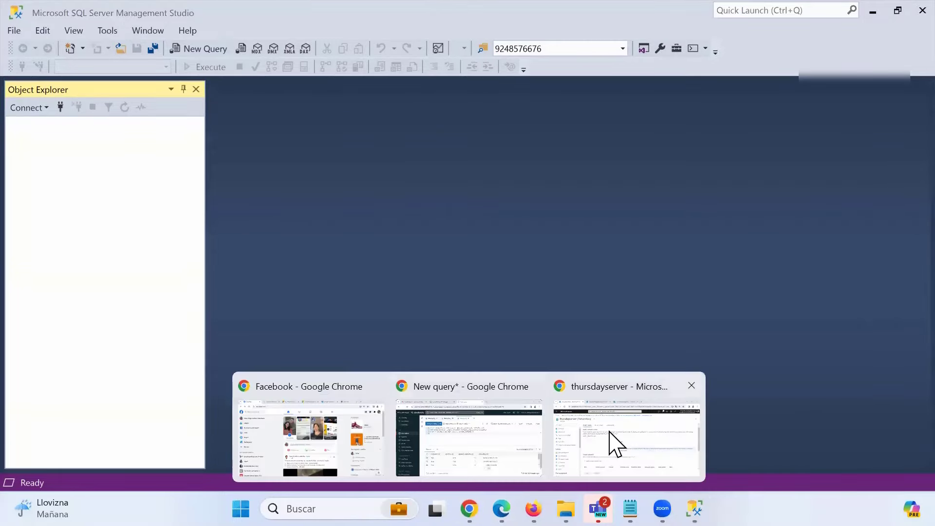
{"action": "left_click", "coordinate": [600, 438]}
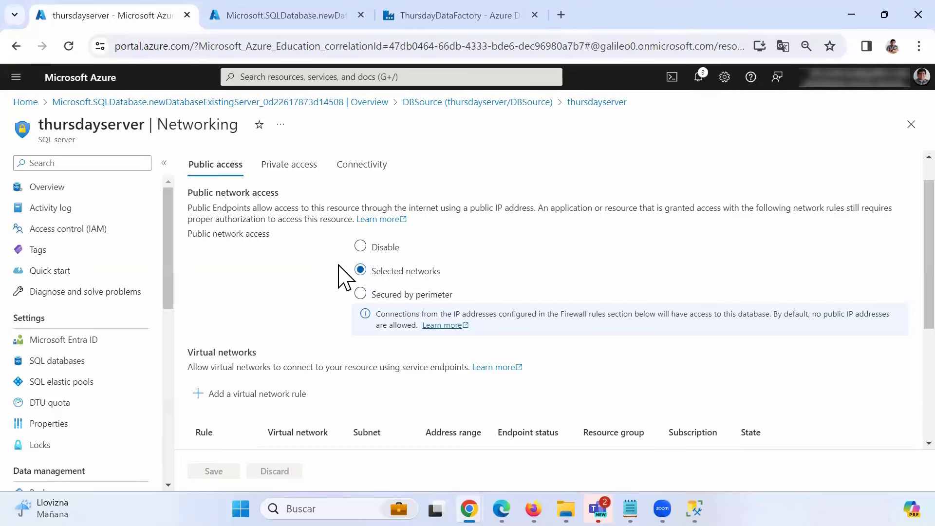
{"action": "scroll", "coordinate": [304, 292], "scroll_direction": "down", "scroll_amount": 3}
{"action": "scroll", "coordinate": [299, 428], "scroll_direction": "down", "scroll_amount": 2}
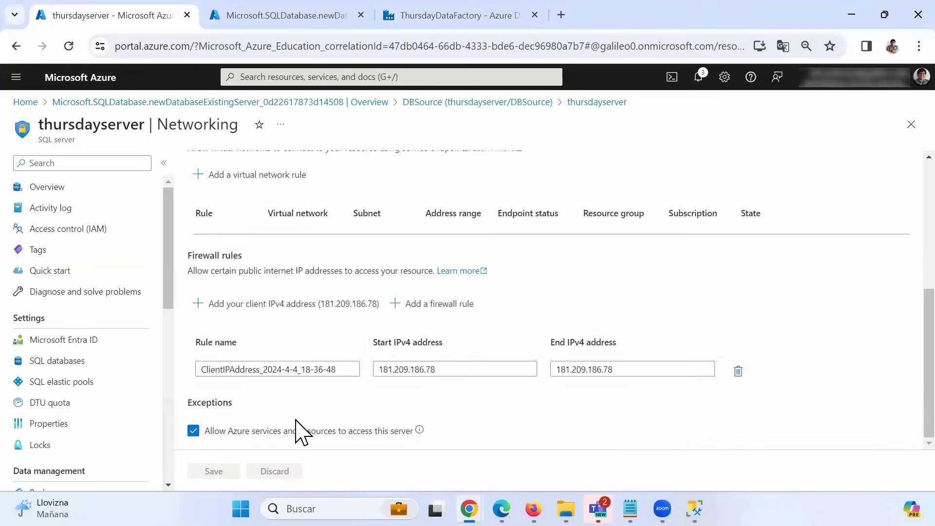
{"action": "scroll", "coordinate": [297, 419], "scroll_direction": "up", "scroll_amount": 3}
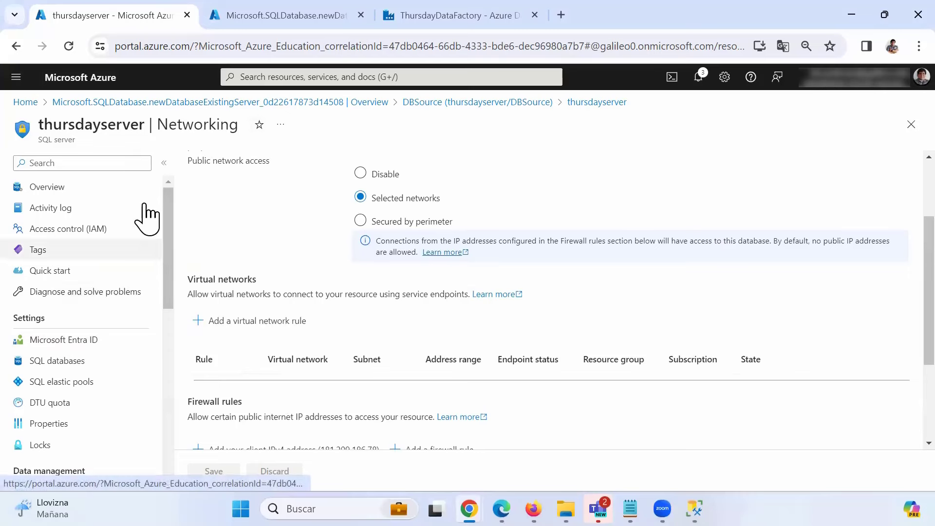
{"action": "left_click", "coordinate": [51, 188]}
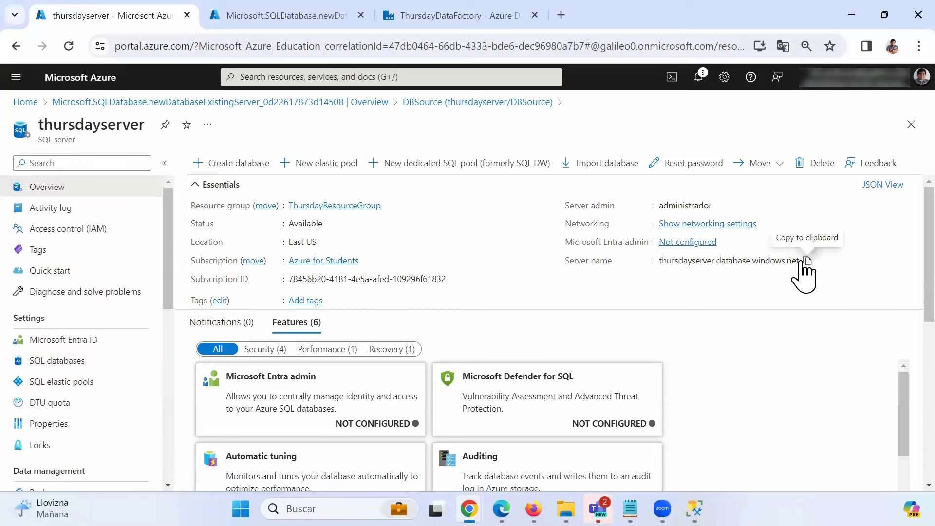
{"action": "left_click", "coordinate": [806, 261]}
- Connect to the pasted thursdayserver.database.windows.net using SQL Server Authentication with the admin login and password
{"action": "left_click", "coordinate": [695, 508]}
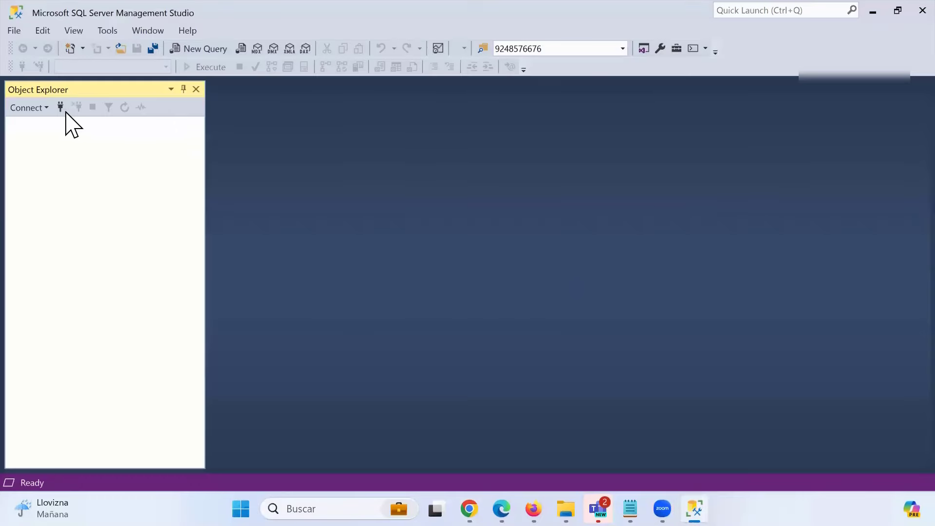
{"action": "left_click", "coordinate": [61, 108]}
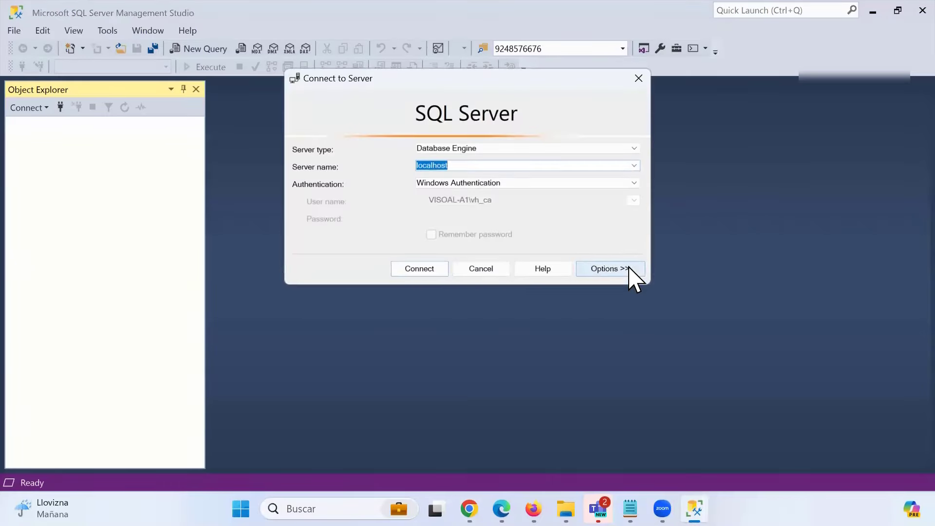
{"action": "key", "text": "ctrl+v"}
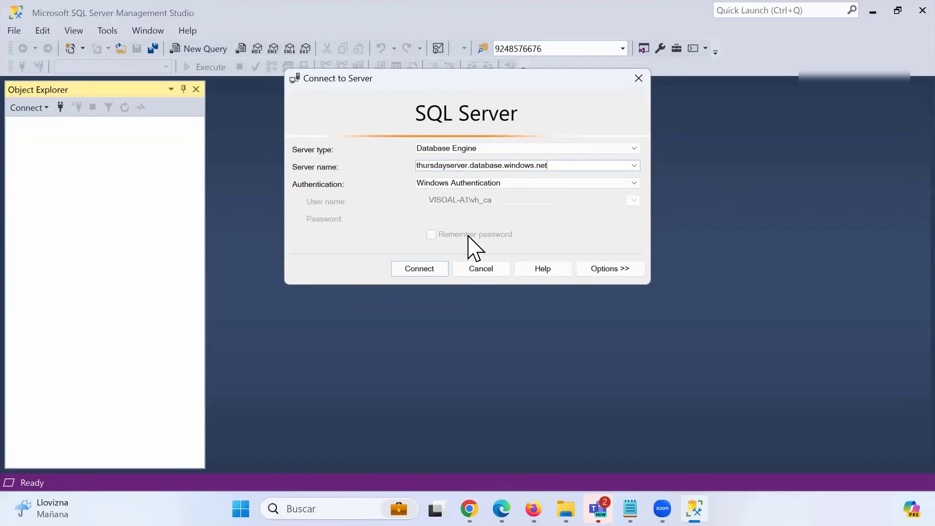
{"action": "left_click", "coordinate": [470, 185]}
{"action": "left_click", "coordinate": [471, 202]}
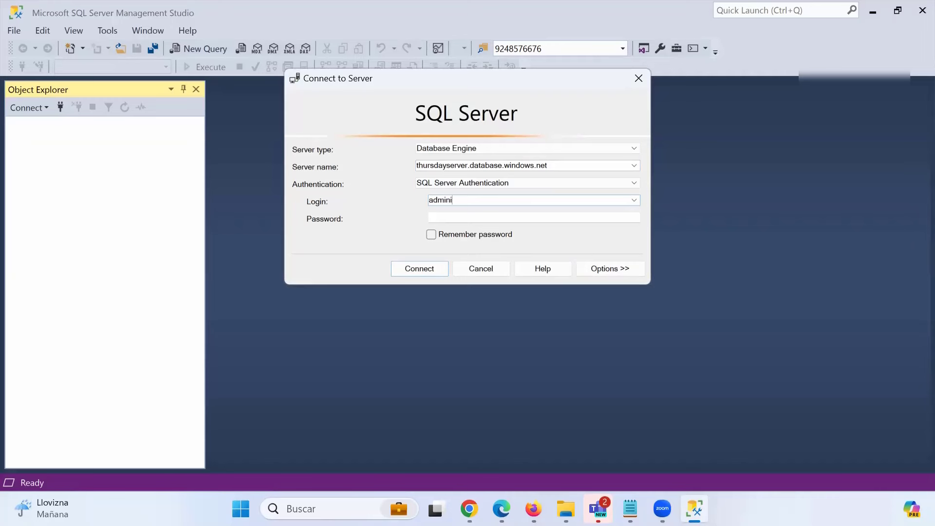
{"action": "type", "text": "**"}
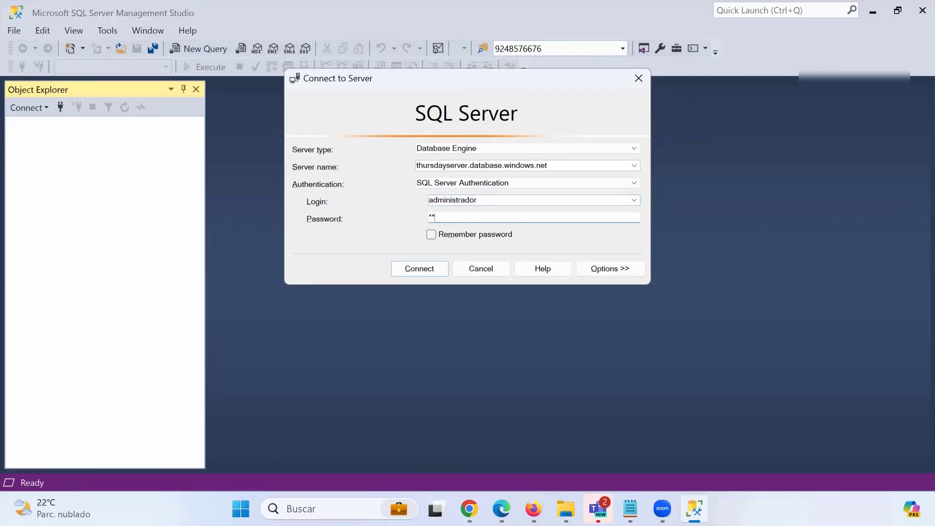
{"action": "key", "text": "Return"}
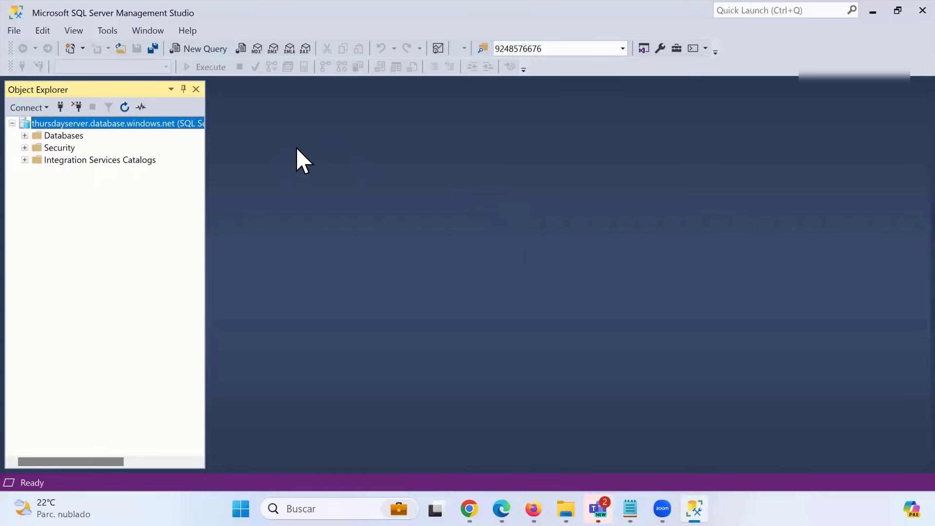
- Expand thursdayserver's databases to reveal DBDestination and DBSource, then select DBSource
{"action": "left_click", "coordinate": [25, 136]}
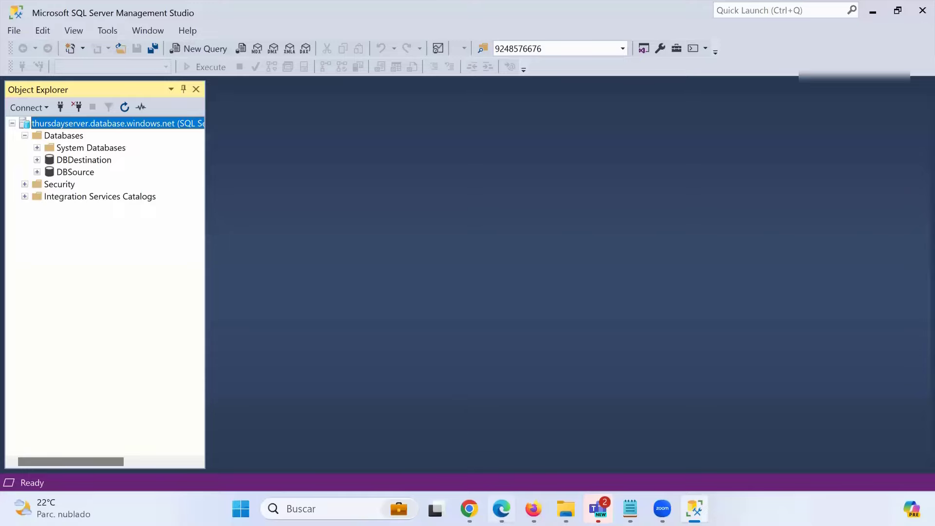
{"action": "mouse_move", "coordinate": [469, 509]}
{"action": "left_click", "coordinate": [589, 453]}
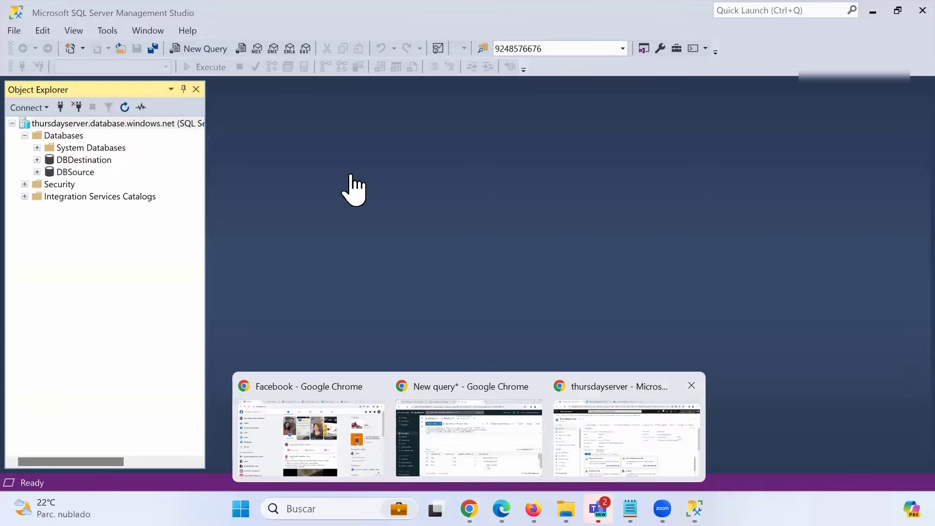
{"action": "left_click", "coordinate": [275, 17]}
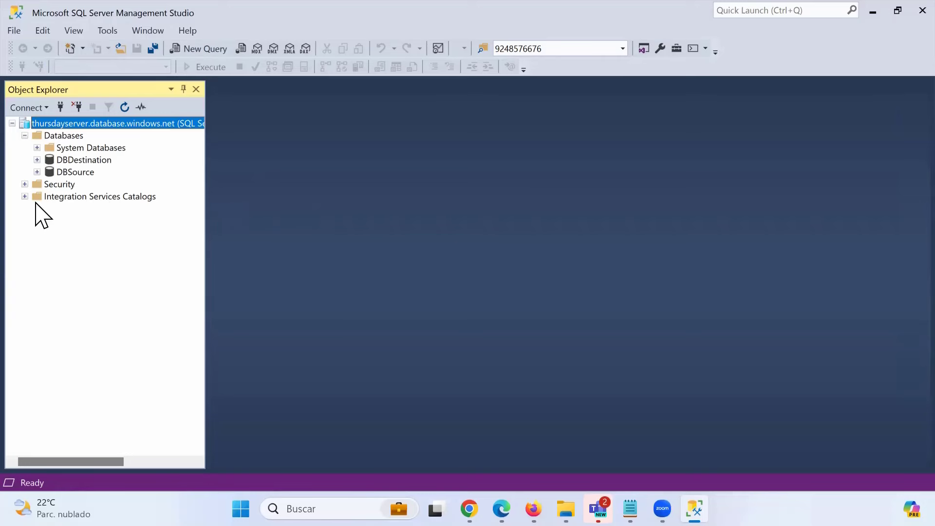
{"action": "left_click", "coordinate": [74, 171]}
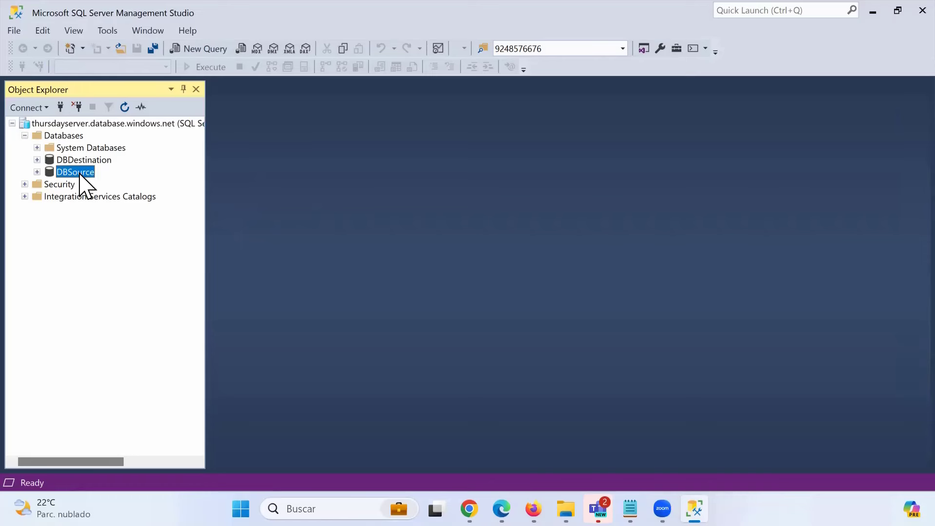
- Open instnwnd.sql from the Descargas folder in a query window on DBSource
{"action": "left_click", "coordinate": [122, 49]}
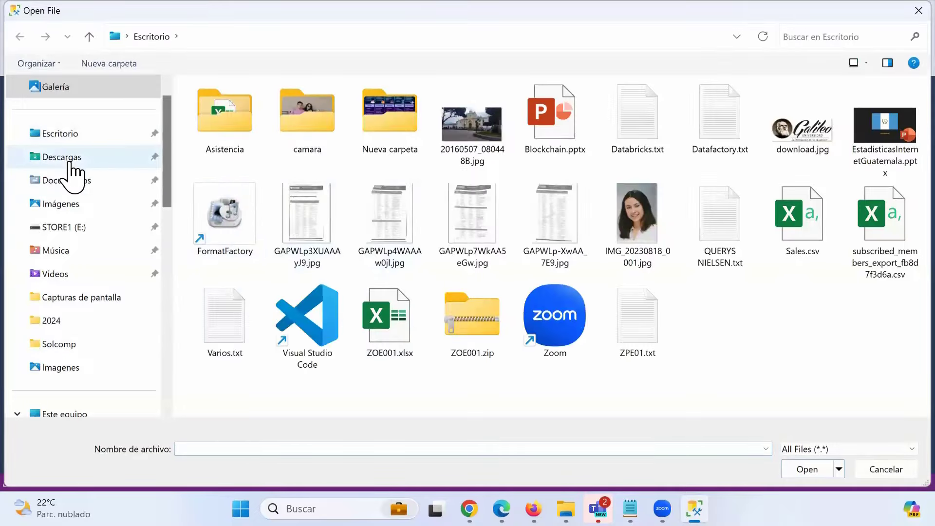
{"action": "left_click", "coordinate": [73, 157]}
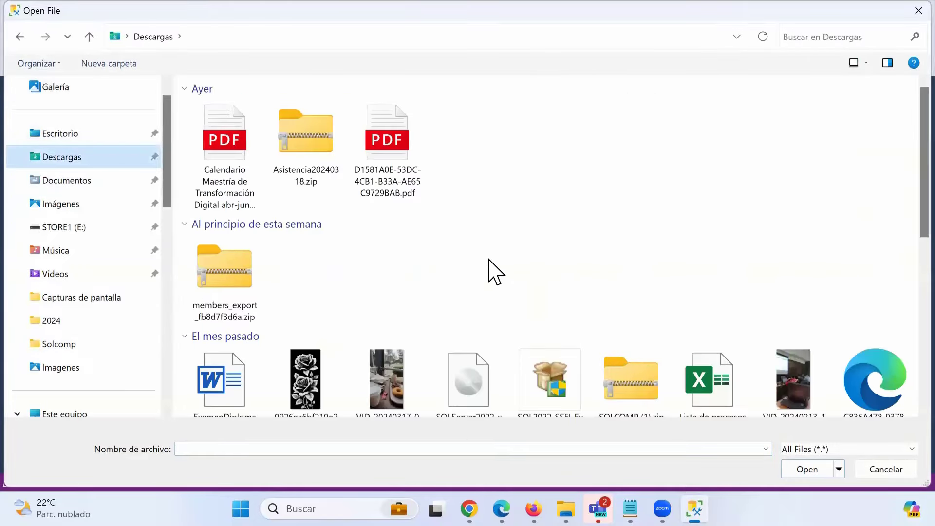
{"action": "scroll", "coordinate": [490, 267], "scroll_direction": "down", "scroll_amount": 10}
{"action": "double_click", "coordinate": [542, 263]}
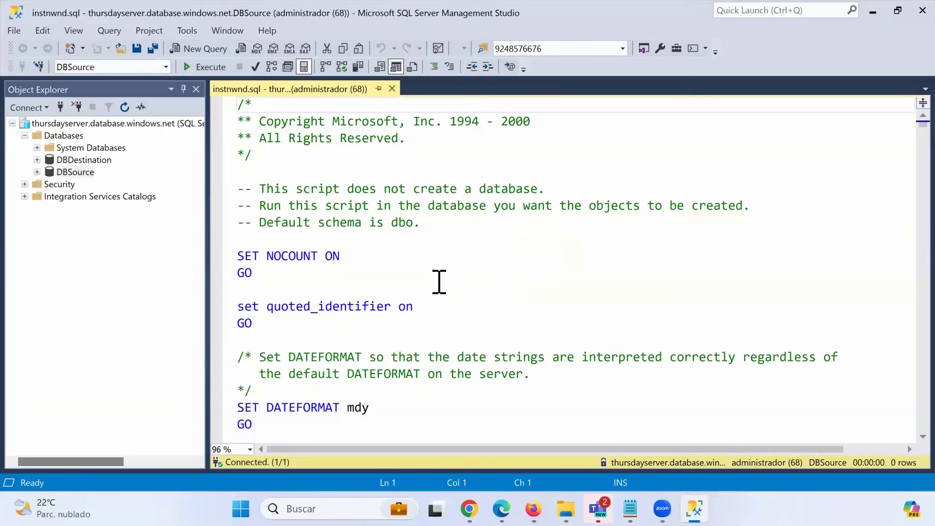
{"action": "scroll", "coordinate": [429, 282], "scroll_direction": "down", "scroll_amount": 4}
{"action": "scroll", "coordinate": [419, 287], "scroll_direction": "up", "scroll_amount": 4}
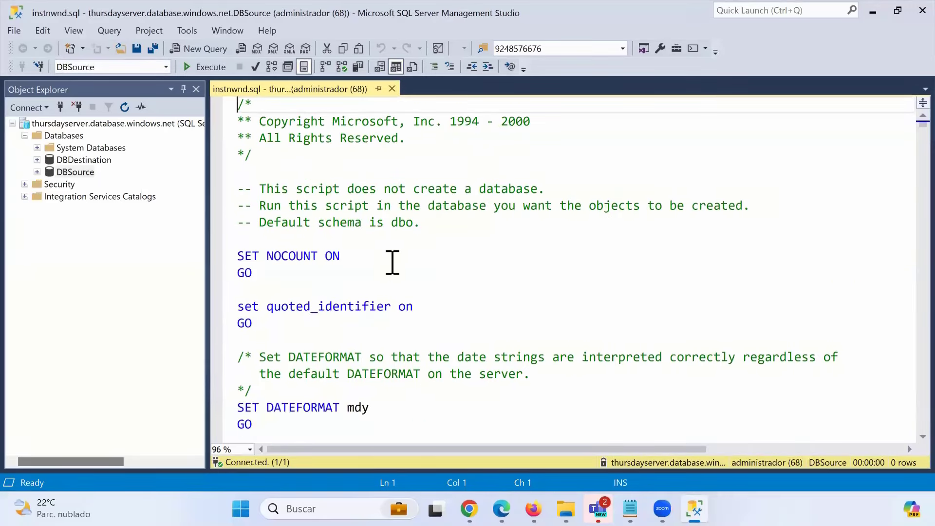
- Execute instnwnd.sql and confirm DBSource's Tables now include Northwind tables like dbo.Orders
{"action": "left_click", "coordinate": [211, 68]}
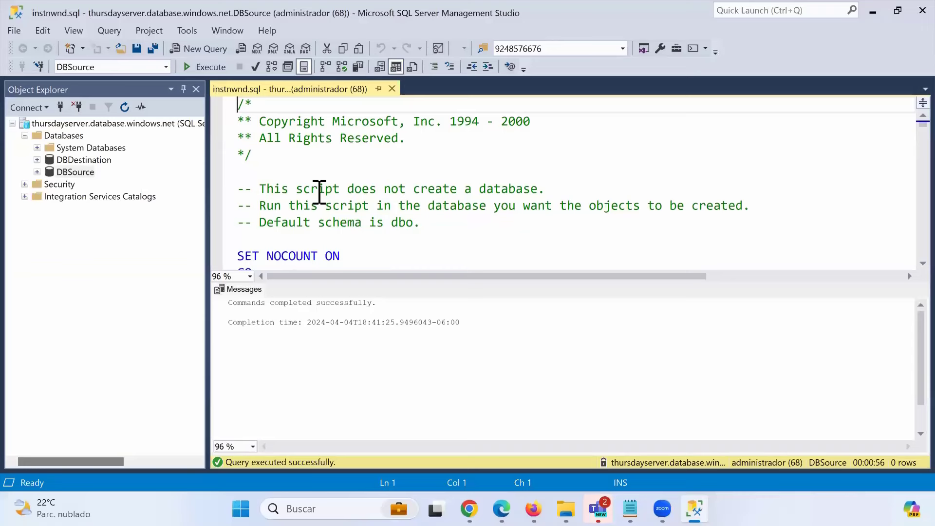
{"action": "double_click", "coordinate": [74, 172]}
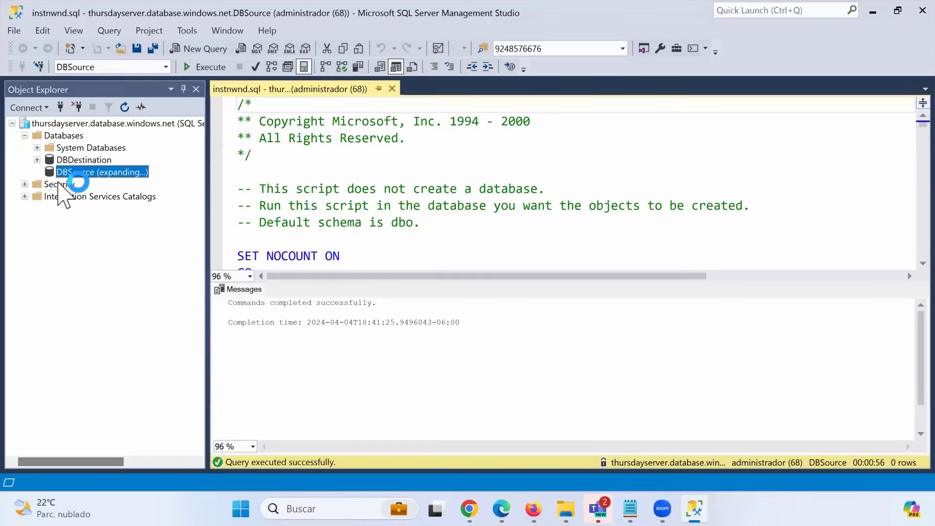
{"action": "left_click", "coordinate": [49, 197]}
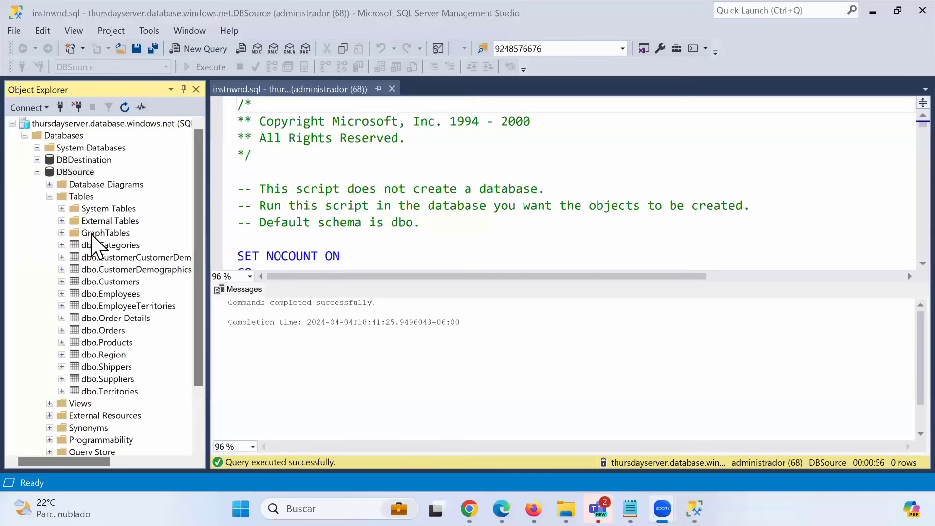
{"action": "left_click", "coordinate": [49, 197]}
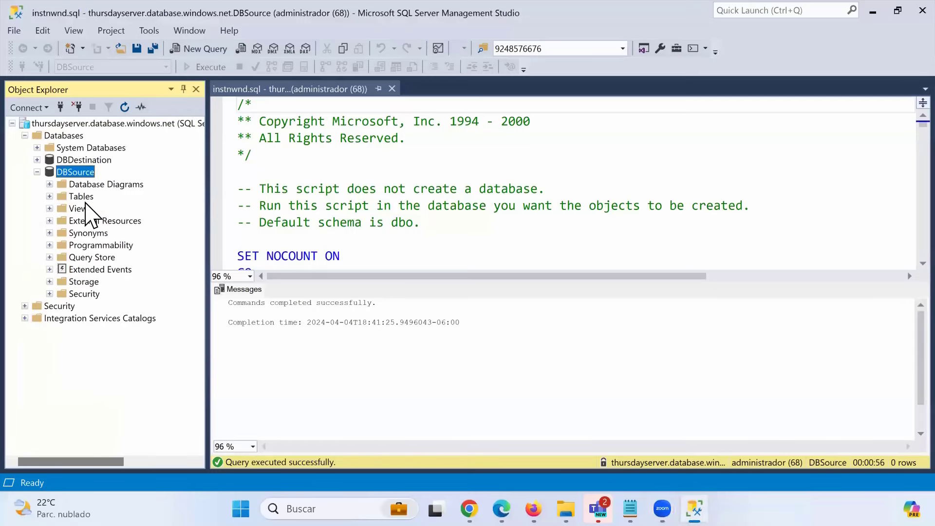
{"action": "left_click", "coordinate": [100, 160]}
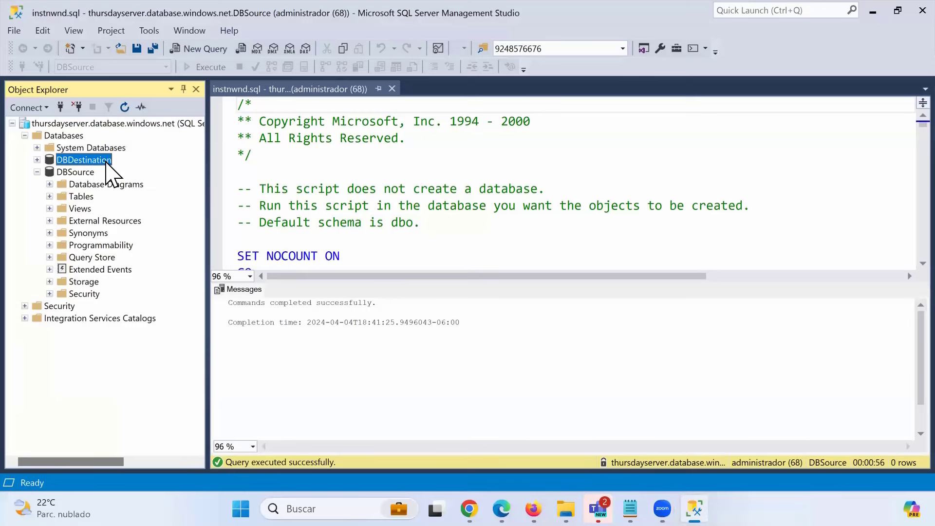
- Create a New Query on DBDestination from its right-click menu, opening SQLQuery1.sql
{"action": "right_click", "coordinate": [106, 170]}
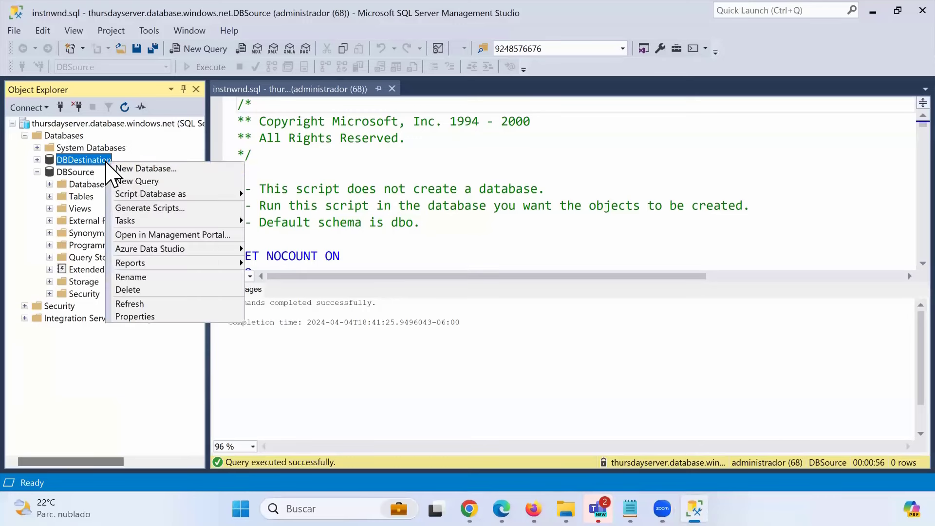
{"action": "left_click", "coordinate": [137, 181]}
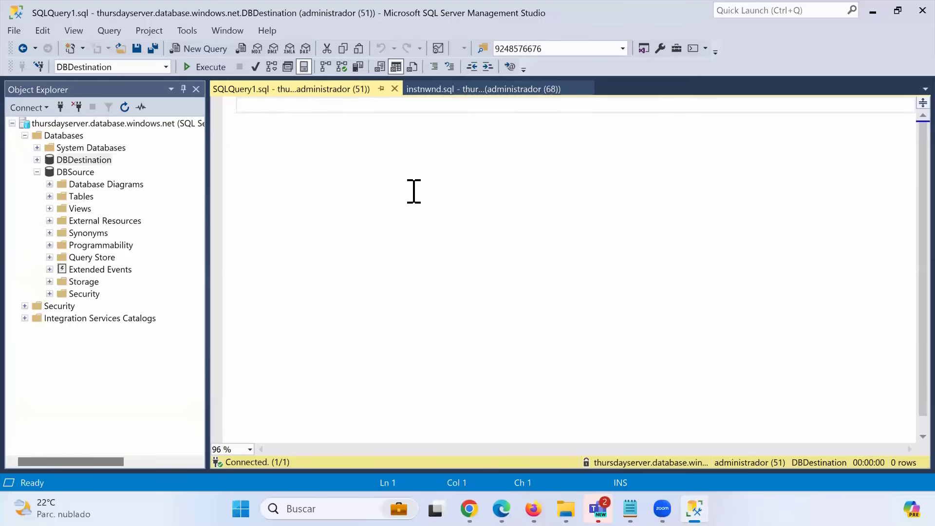
- Copy the CREATE TABLE "Orders" definition through PK_Orders from instnwnd.sql into SQLQuery1.sql
{"action": "left_click", "coordinate": [433, 90]}
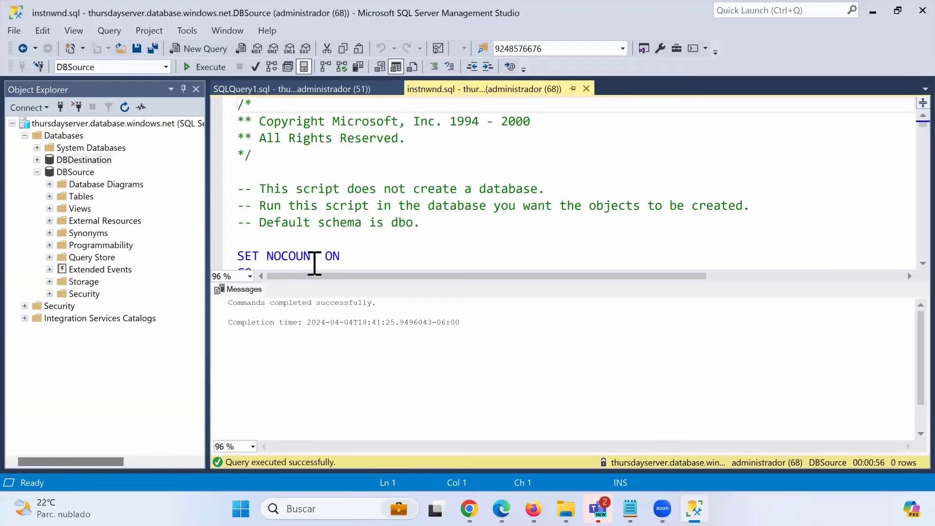
{"action": "scroll", "coordinate": [327, 234], "scroll_direction": "down", "scroll_amount": 5}
{"action": "scroll", "coordinate": [330, 231], "scroll_direction": "down", "scroll_amount": 20}
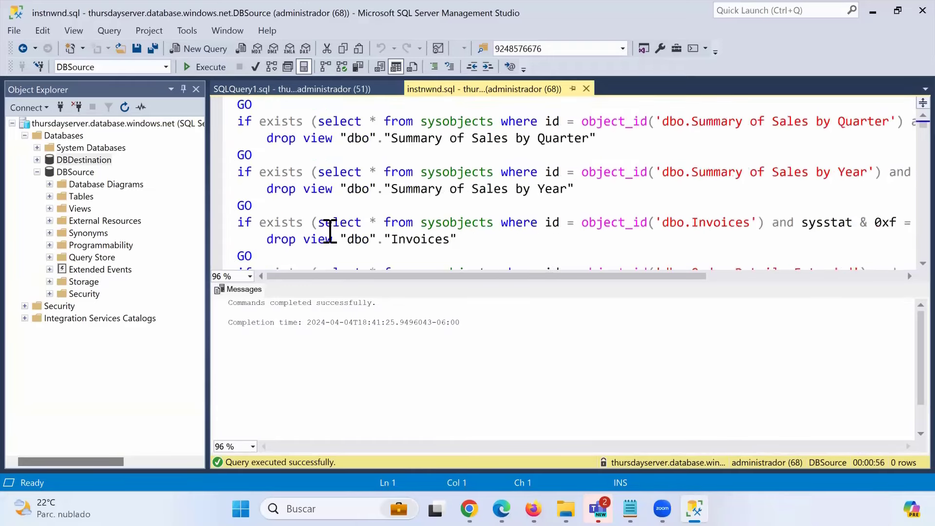
{"action": "scroll", "coordinate": [330, 229], "scroll_direction": "down", "scroll_amount": 7}
{"action": "scroll", "coordinate": [330, 228], "scroll_direction": "up", "scroll_amount": 2}
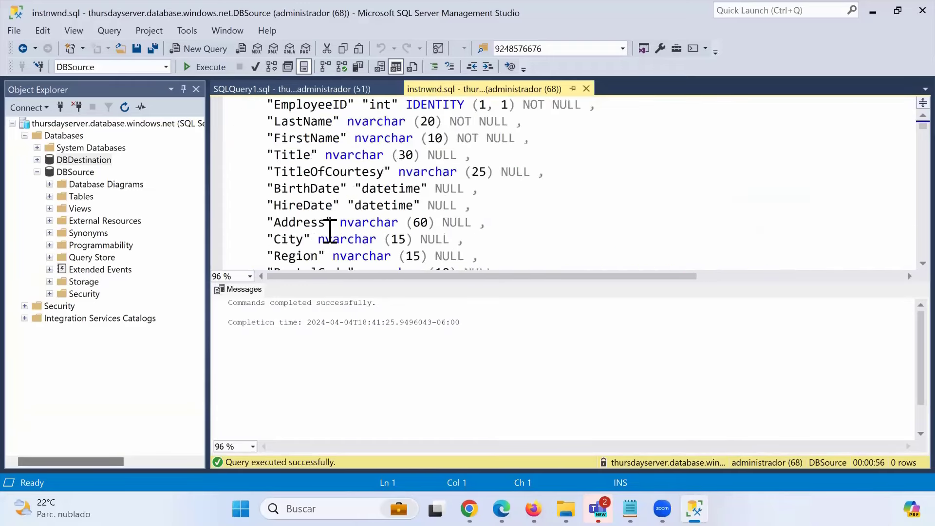
{"action": "scroll", "coordinate": [330, 229], "scroll_direction": "down", "scroll_amount": 1}
{"action": "scroll", "coordinate": [330, 229], "scroll_direction": "up", "scroll_amount": 4}
{"action": "scroll", "coordinate": [330, 230], "scroll_direction": "down", "scroll_amount": 18}
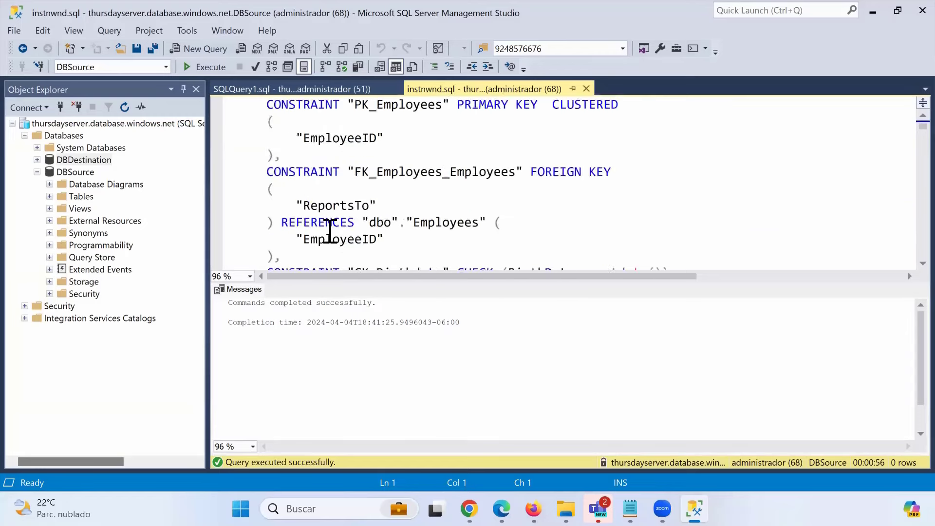
{"action": "scroll", "coordinate": [331, 232], "scroll_direction": "down", "scroll_amount": 20}
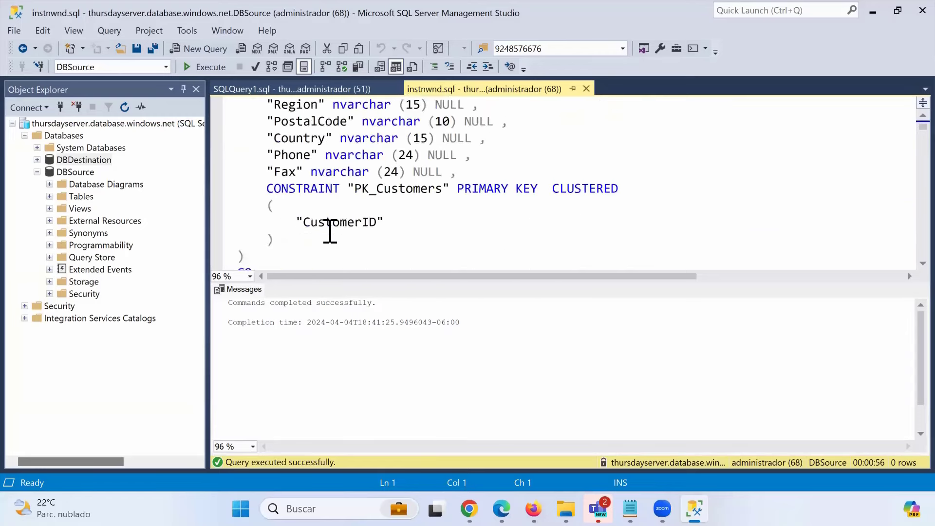
{"action": "scroll", "coordinate": [331, 234], "scroll_direction": "down", "scroll_amount": 6}
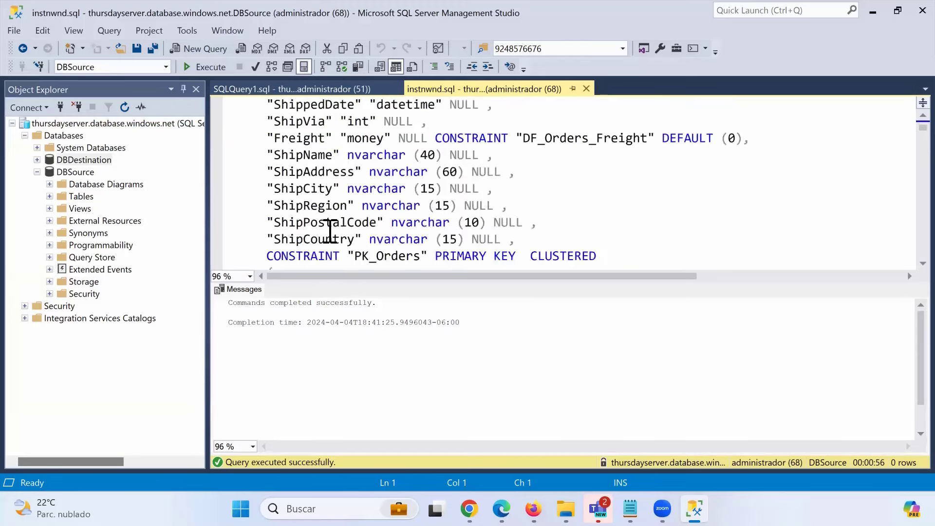
{"action": "scroll", "coordinate": [328, 234], "scroll_direction": "up", "scroll_amount": 3}
{"action": "left_click_drag", "start_coordinate": [237, 104], "coordinate": [275, 194]}
{"action": "key", "text": "ctrl+c"}
{"action": "left_click", "coordinate": [311, 90]}
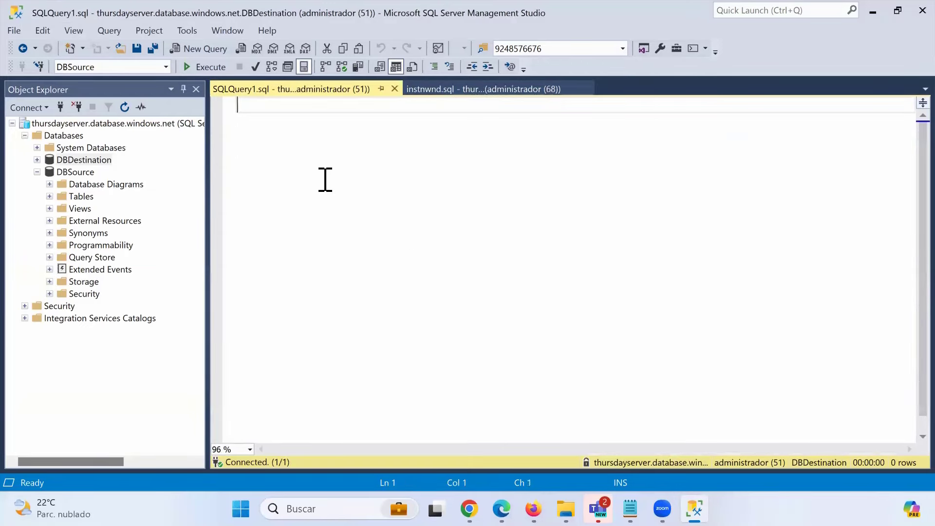
{"action": "key", "text": "ctrl+v"}
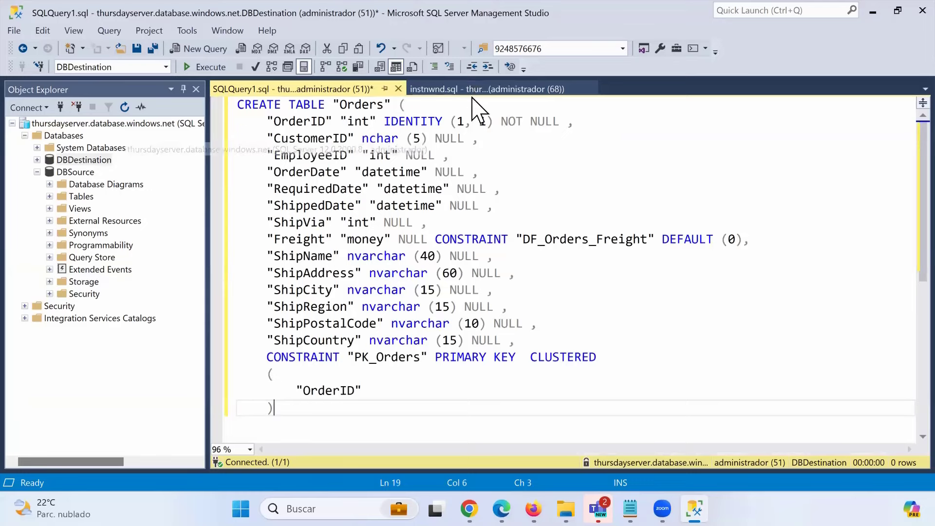
- Select the Order Details ProductID, UnitPrice, Quantity and Discount column lines in instnwnd.sql
{"action": "left_click", "coordinate": [482, 89]}
{"action": "scroll", "coordinate": [349, 221], "scroll_direction": "down", "scroll_amount": 12}
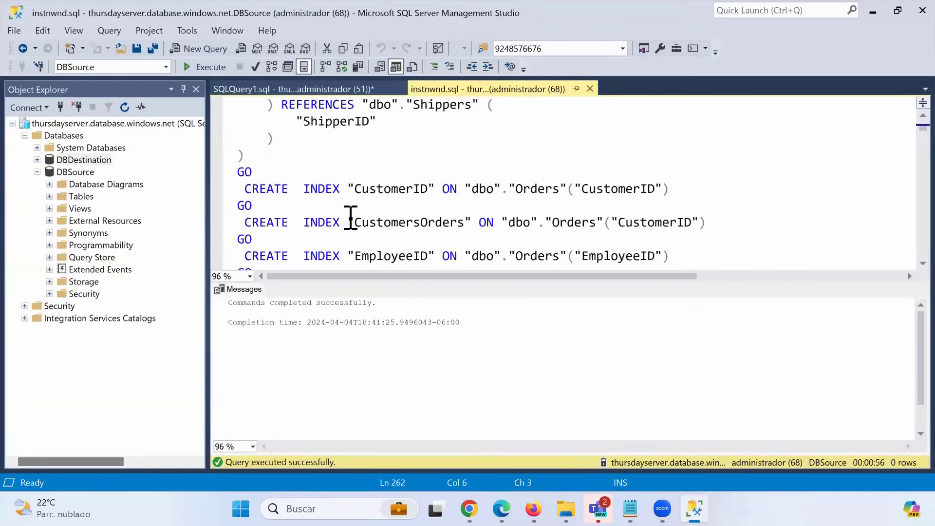
{"action": "scroll", "coordinate": [350, 218], "scroll_direction": "down", "scroll_amount": 12}
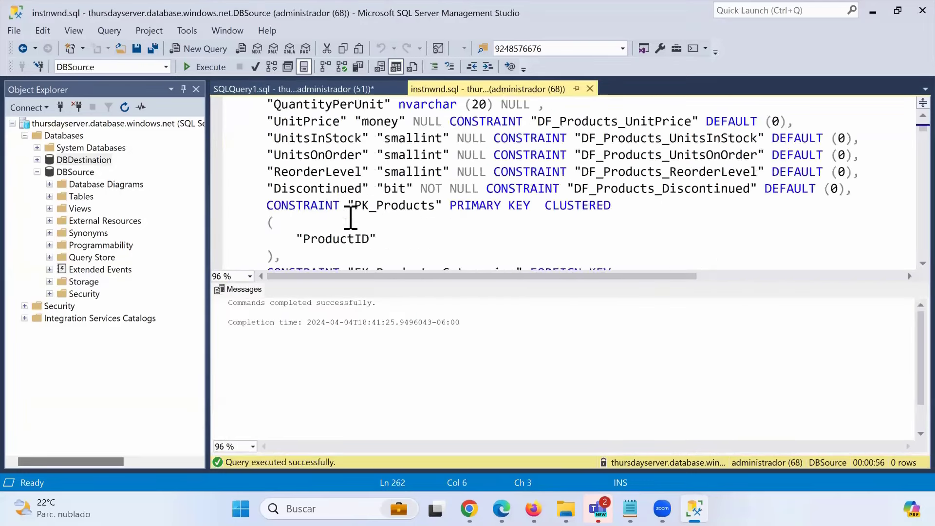
{"action": "scroll", "coordinate": [351, 217], "scroll_direction": "down", "scroll_amount": 4}
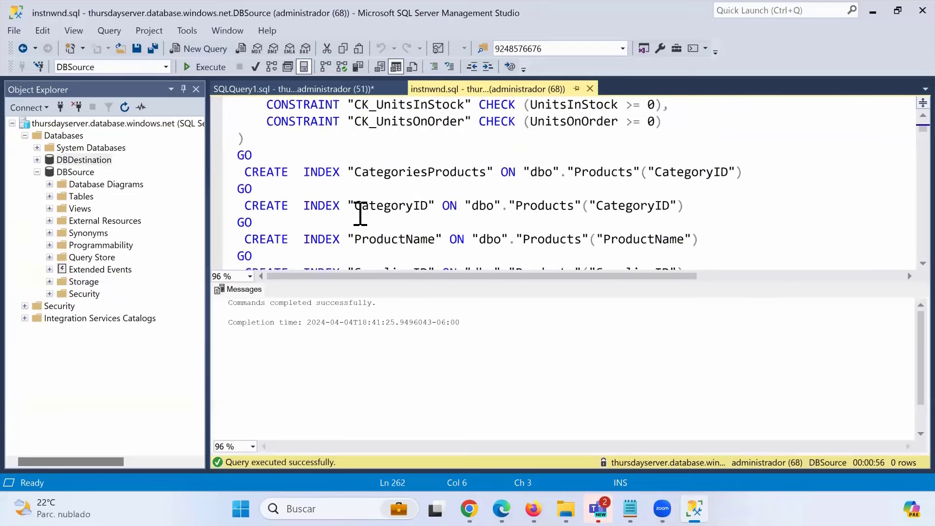
{"action": "scroll", "coordinate": [336, 216], "scroll_direction": "down", "scroll_amount": 2}
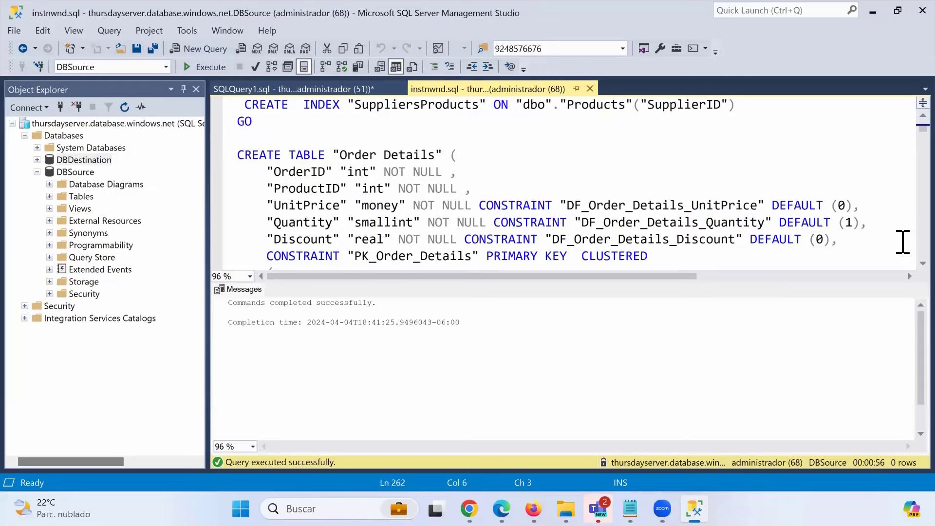
{"action": "left_click_drag", "start_coordinate": [901, 240], "coordinate": [175, 194]}
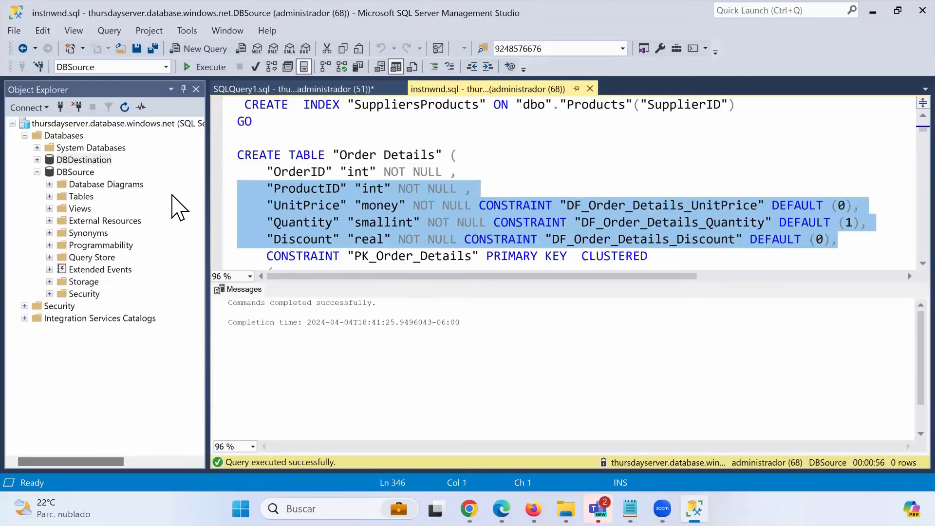
{"action": "left_click", "coordinate": [307, 90]}
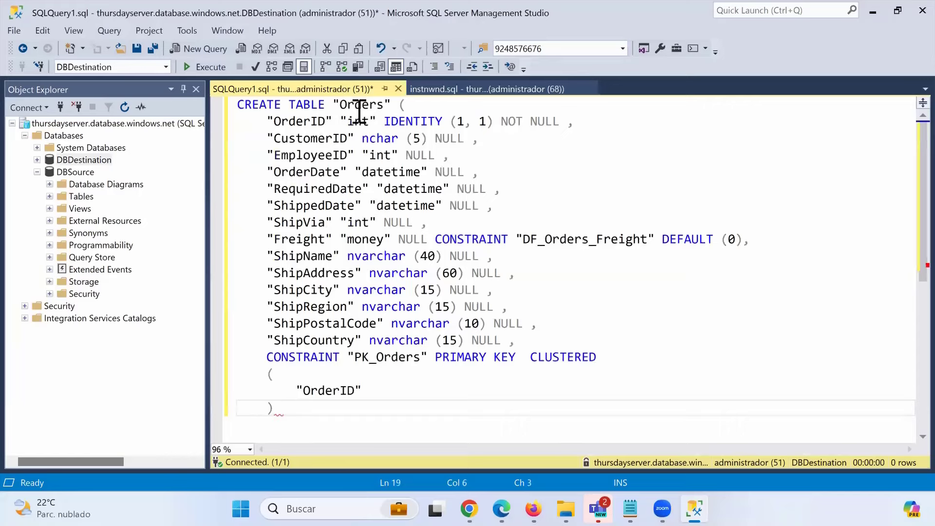
- Rename the table in the CREATE TABLE statement from Orders to Sales
{"action": "left_click_drag", "start_coordinate": [333, 104], "coordinate": [391, 105]}
{"action": "key", "text": "Left"}
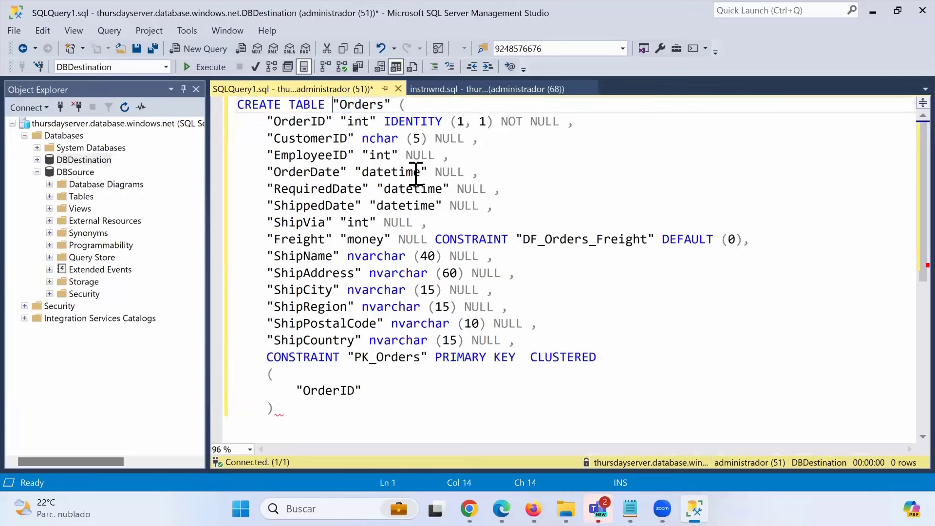
{"action": "key", "text": "Right"}
{"action": "key", "text": "Delete"}
{"action": "key", "text": "Delete"}
{"action": "key", "text": "Delete"}
{"action": "key", "text": "Delete"}
{"action": "key", "text": "Delete"}
{"action": "key", "text": "Delete"}
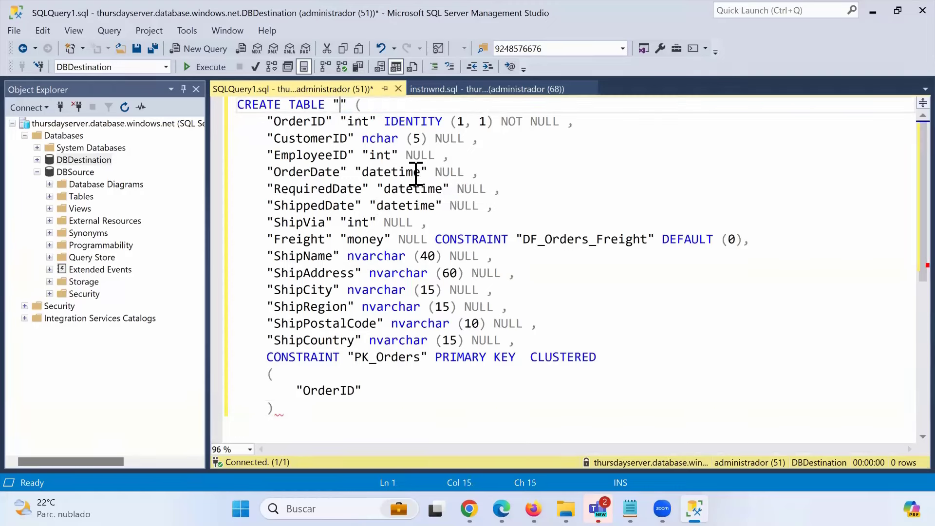
{"action": "type", "text": "Sales"}
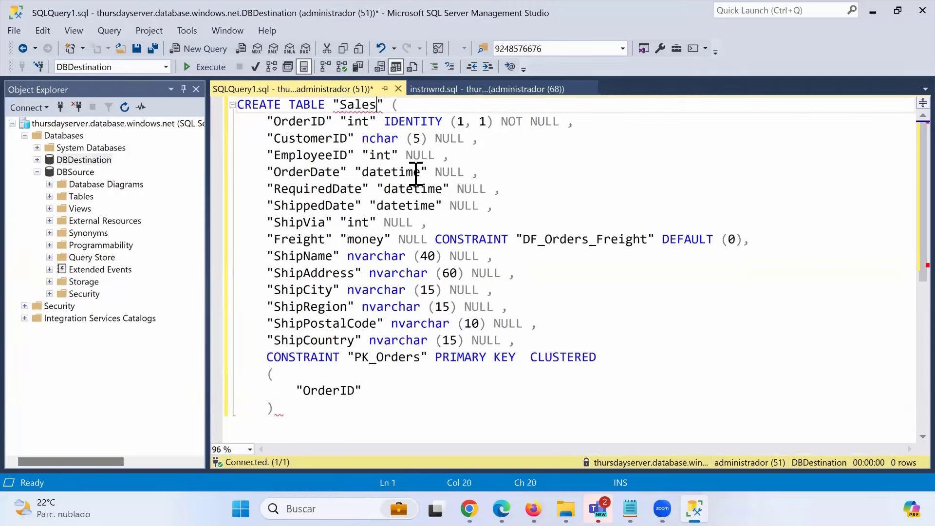
- Paste the ProductID, UnitPrice, Quantity and Discount columns after ShipCountry, aligned with the others
{"action": "left_click", "coordinate": [559, 339]}
{"action": "key", "text": "Return"}
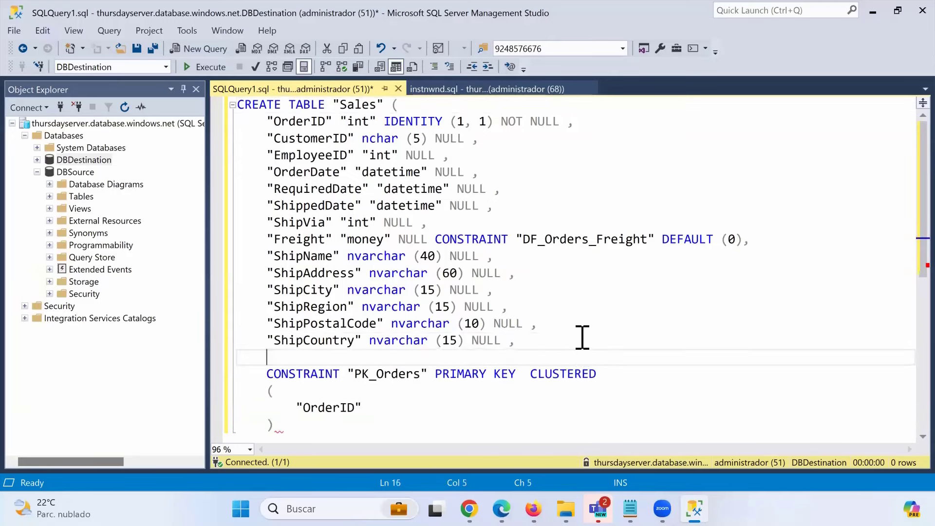
{"action": "key", "text": "ctrl+v"}
{"action": "left_click", "coordinate": [296, 357]}
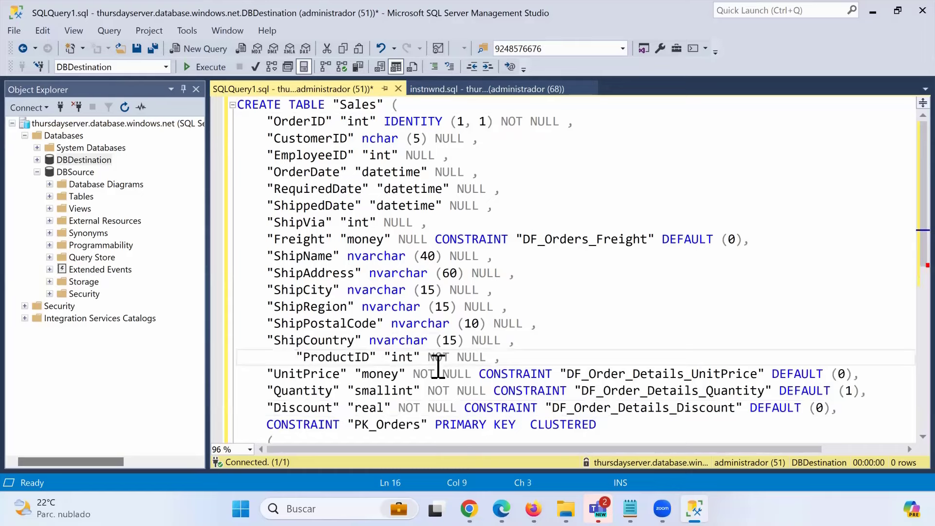
{"action": "key", "text": "BackSpace"}
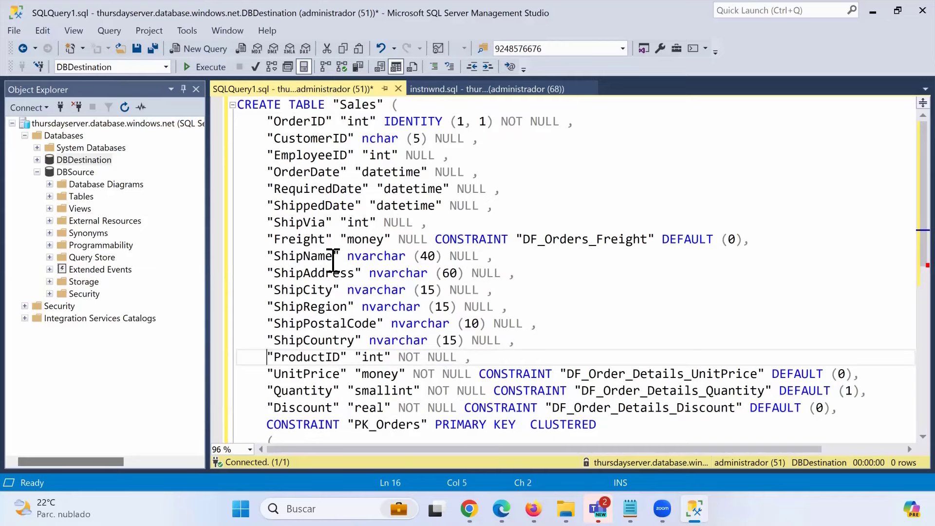
- Add ProductID to the PK_Orders primary key next to OrderID
{"action": "scroll", "coordinate": [333, 263], "scroll_direction": "down", "scroll_amount": 1}
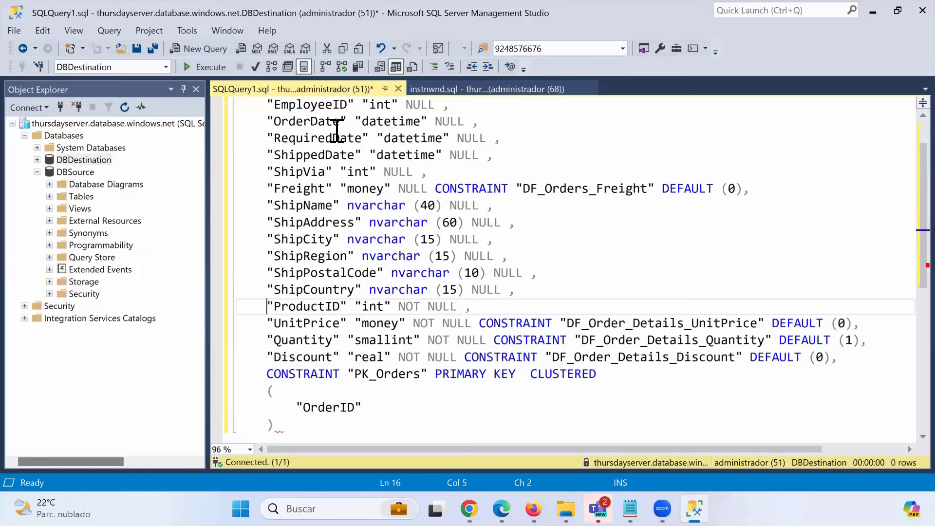
{"action": "scroll", "coordinate": [314, 182], "scroll_direction": "up", "scroll_amount": 1}
{"action": "scroll", "coordinate": [346, 265], "scroll_direction": "down", "scroll_amount": 1}
{"action": "left_click_drag", "start_coordinate": [347, 307], "coordinate": [271, 308]}
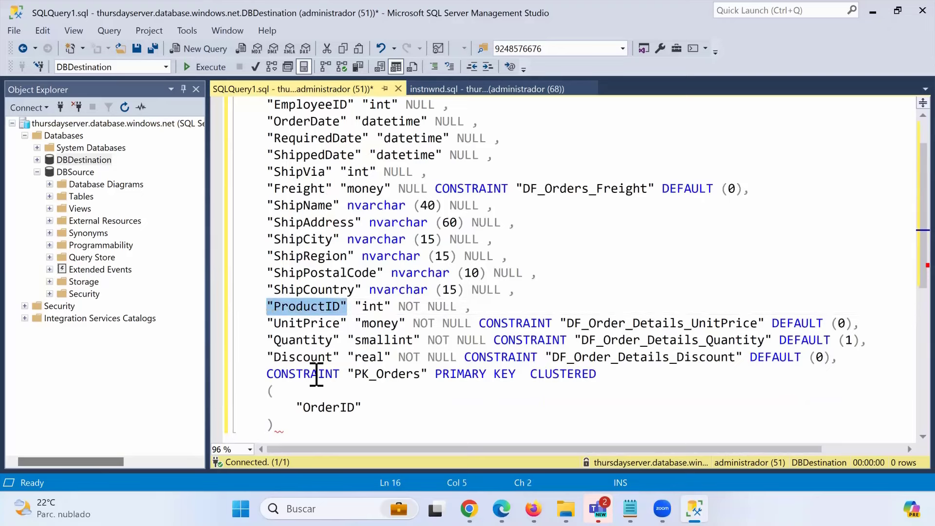
{"action": "left_click", "coordinate": [380, 406]}
{"action": "key", "text": "ctrl+v"}
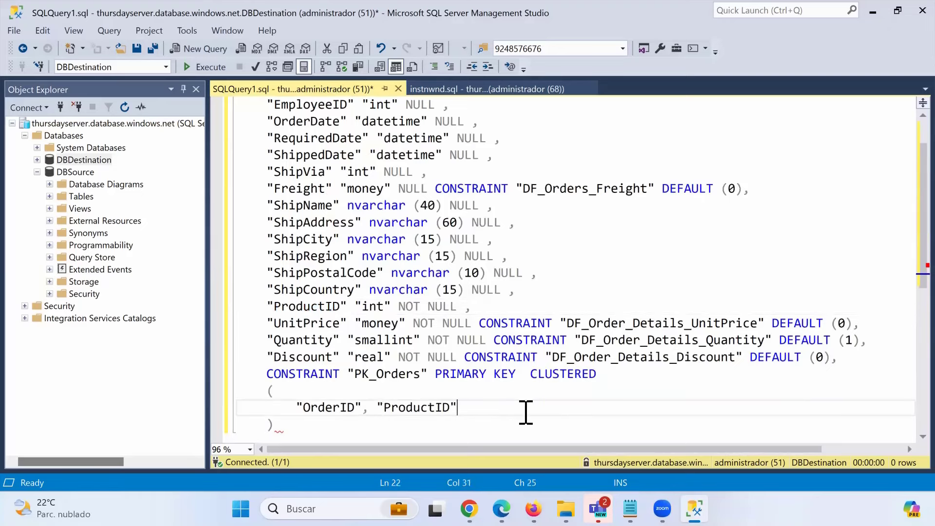
{"action": "scroll", "coordinate": [467, 233], "scroll_direction": "up", "scroll_amount": 1}
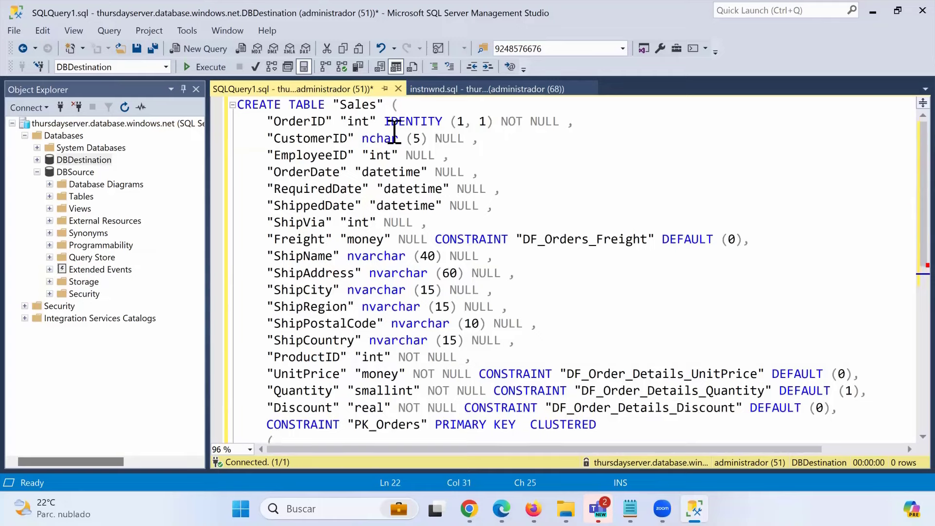
- Remove IDENTITY (1, 1) from OrderID and change ShipVia's type from int to nvarchar (40)
{"action": "left_click_drag", "start_coordinate": [384, 121], "coordinate": [495, 121]}
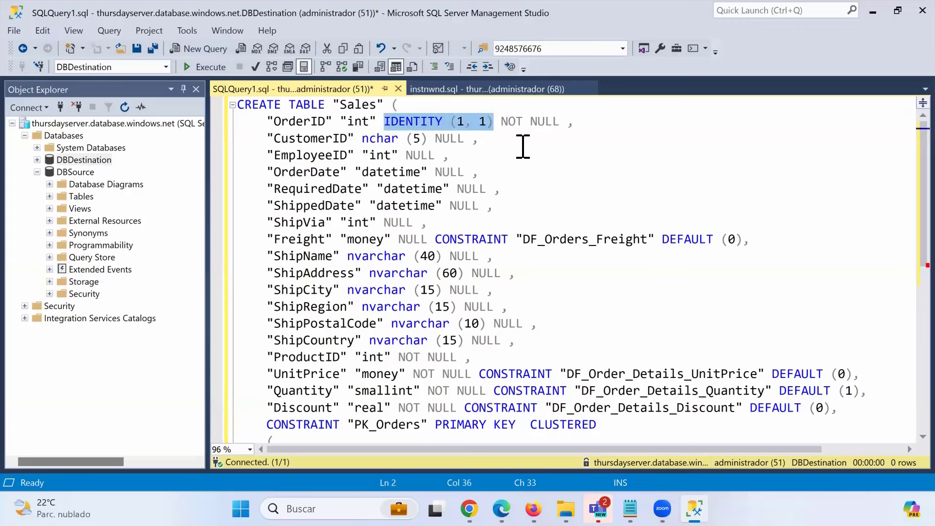
{"action": "key", "text": "Delete"}
{"action": "key", "text": "Delete"}
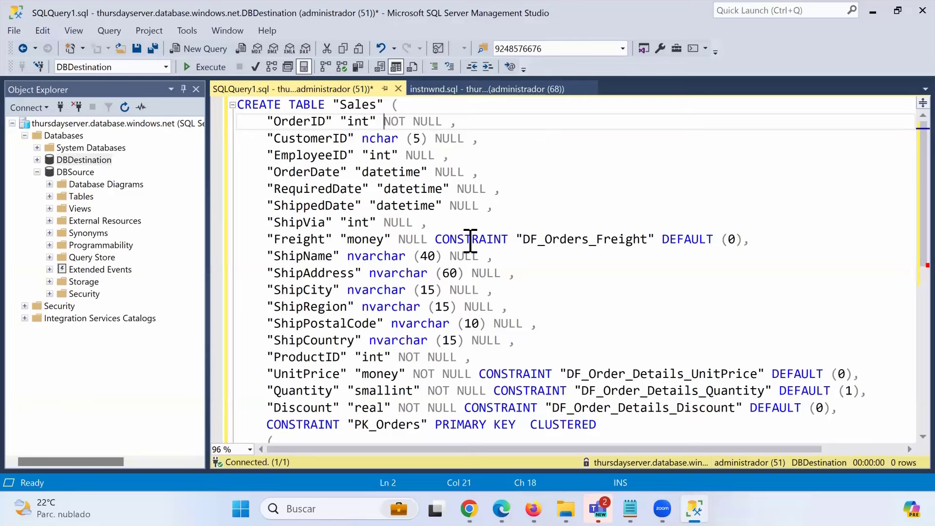
{"action": "double_click", "coordinate": [321, 223]}
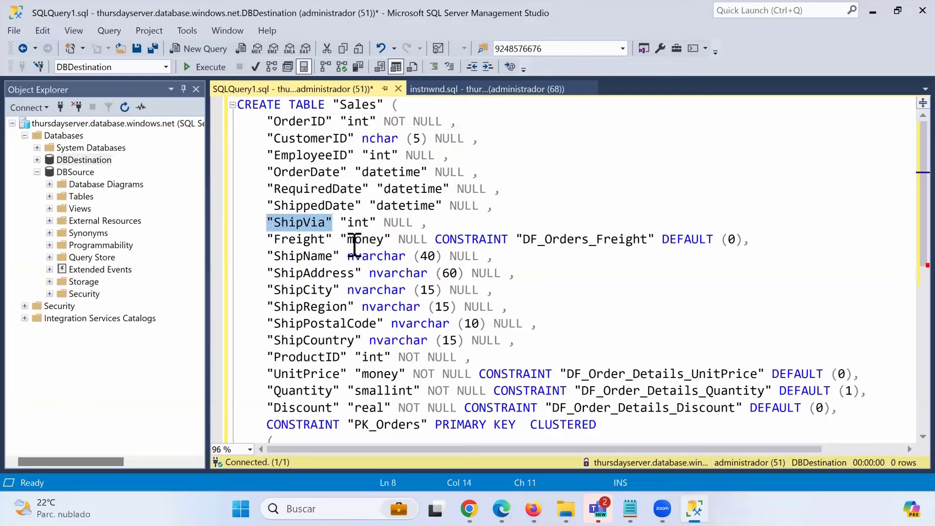
{"action": "left_click_drag", "start_coordinate": [347, 257], "coordinate": [442, 258]}
{"action": "key", "text": "ctrl+c"}
{"action": "double_click", "coordinate": [361, 223]}
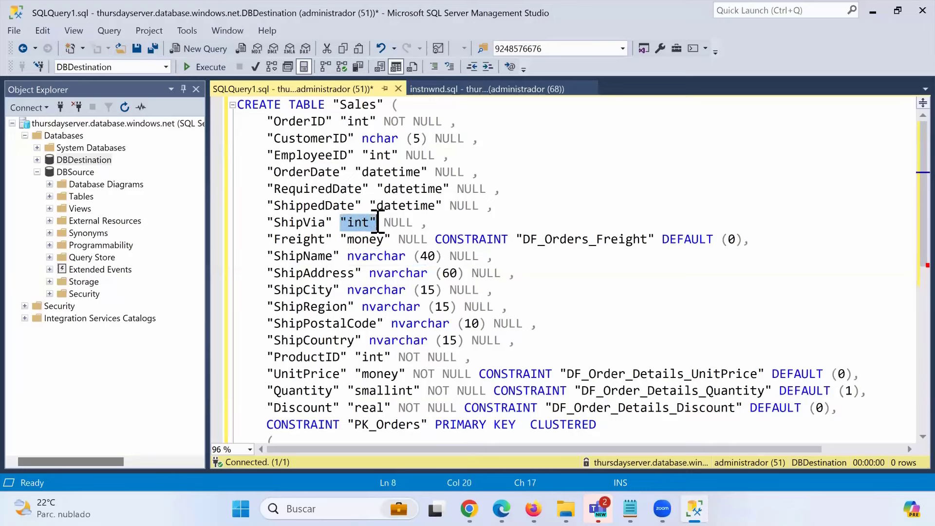
{"action": "key", "text": "ctrl+v"}
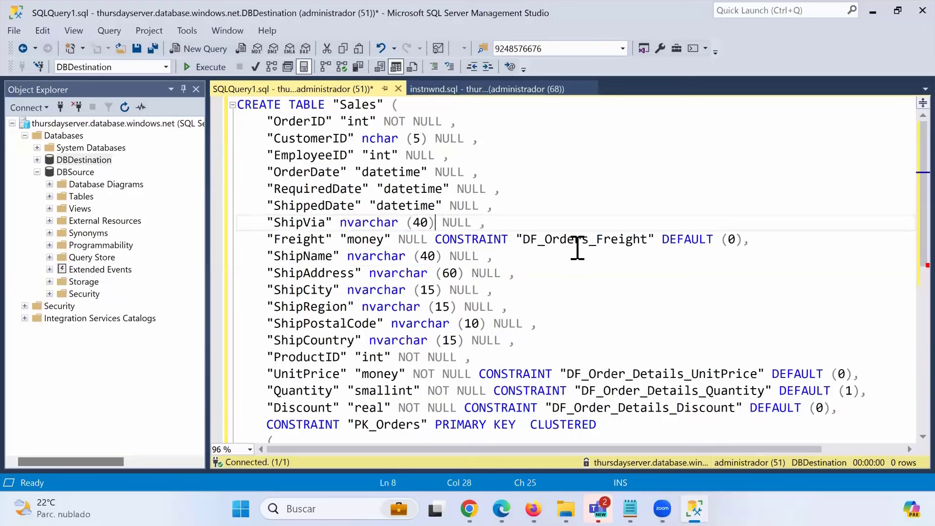
{"action": "left_click_drag", "start_coordinate": [482, 223], "coordinate": [248, 224]}
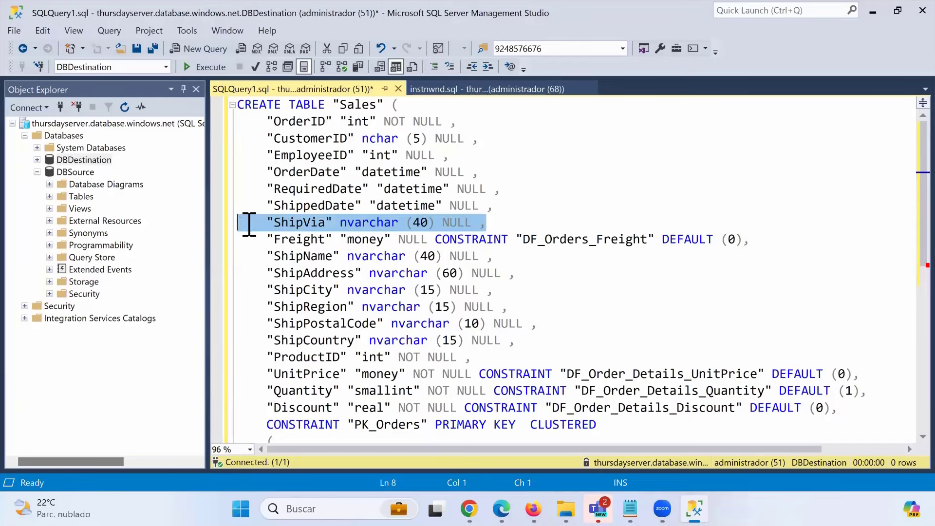
{"action": "left_click", "coordinate": [375, 241]}
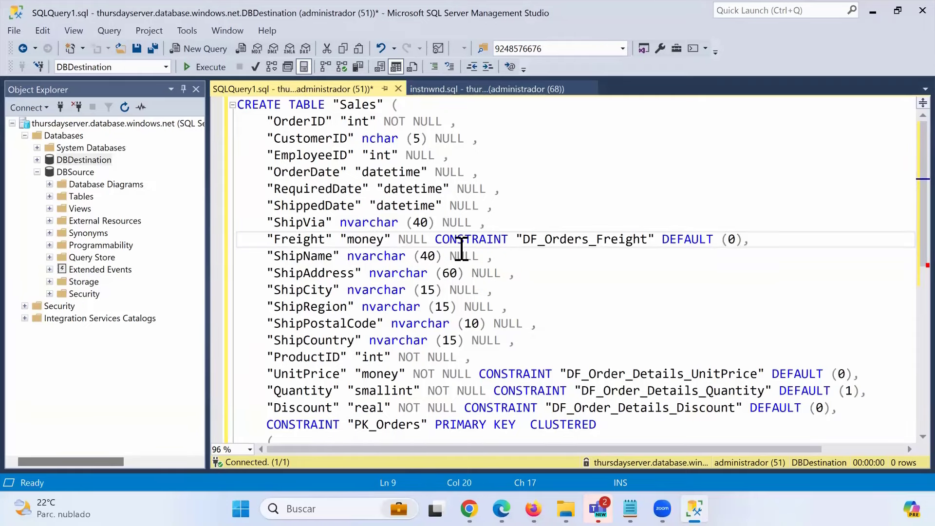
- Add the closing parenthesis at the end of the CREATE TABLE statement
{"action": "scroll", "coordinate": [461, 251], "scroll_direction": "down", "scroll_amount": 1, "text": "ctrl"}
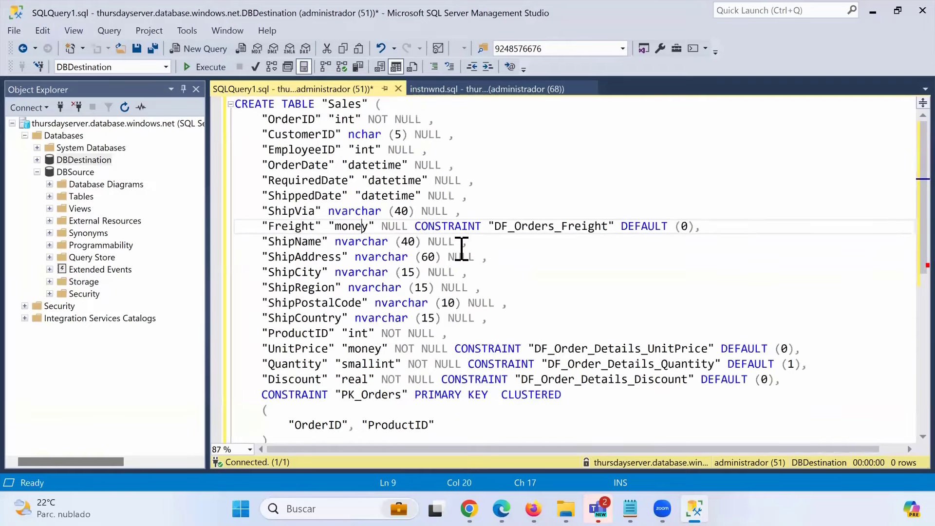
{"action": "scroll", "coordinate": [477, 277], "scroll_direction": "down", "scroll_amount": 1}
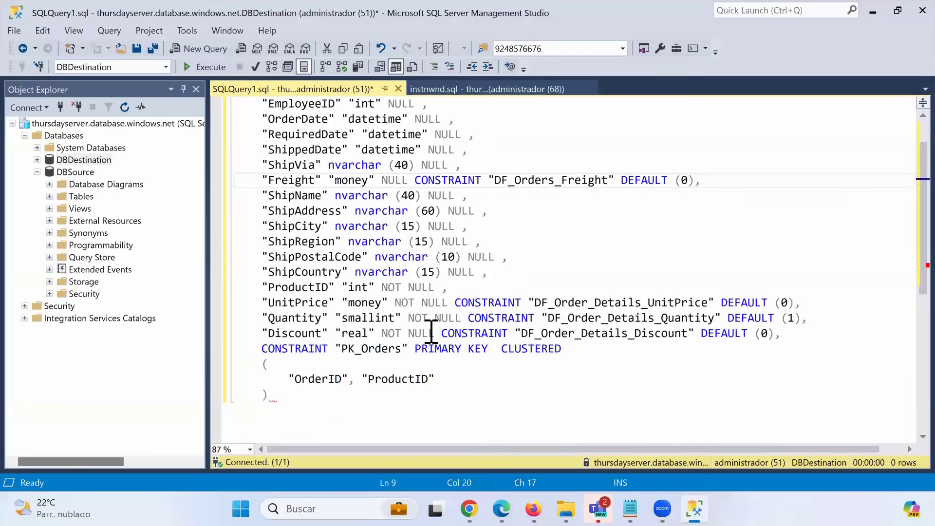
{"action": "left_click", "coordinate": [316, 389]}
{"action": "type", "text": ")"}
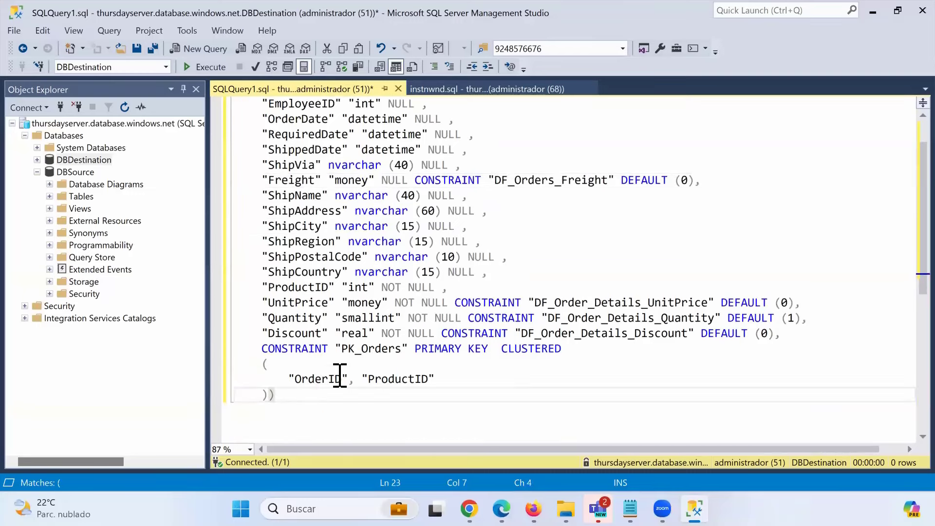
{"action": "scroll", "coordinate": [419, 375], "scroll_direction": "up", "scroll_amount": 1}
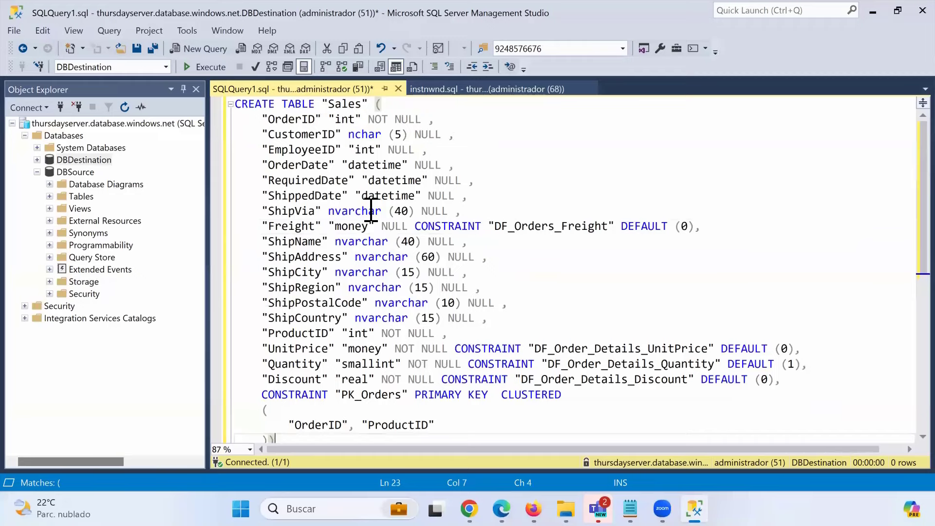
{"action": "left_click", "coordinate": [236, 104]}
- Execute the Sales CREATE TABLE script and confirm the commands completed successfully
{"action": "left_click", "coordinate": [205, 67]}
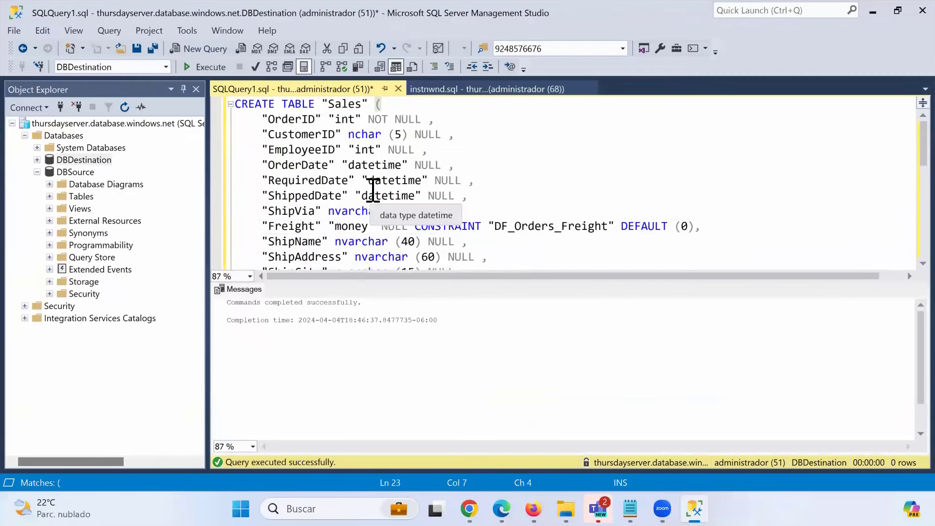
{"action": "left_click", "coordinate": [487, 196]}
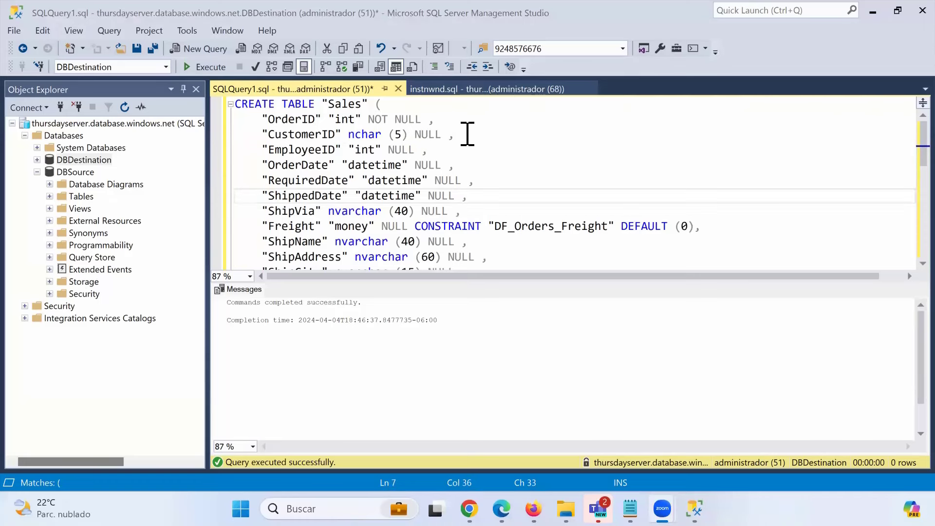
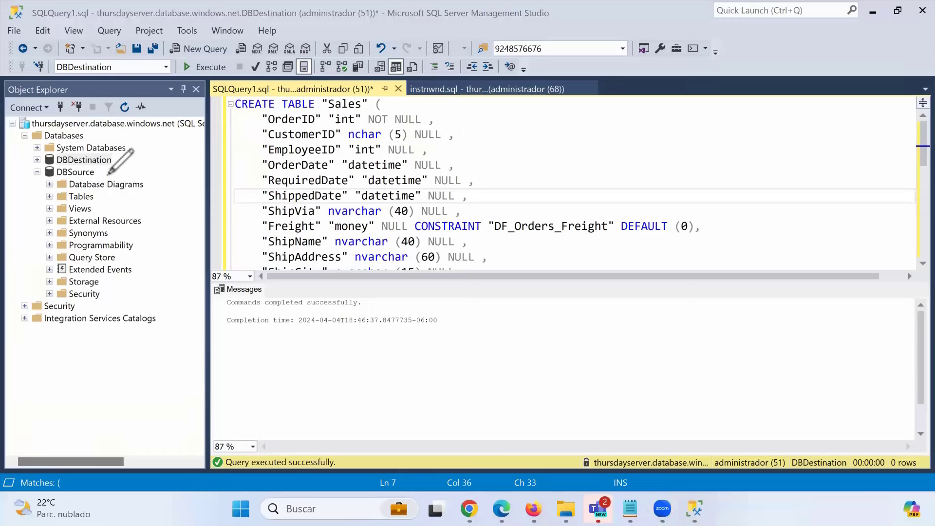
- Annotate the DBSource database contents, clear the marks, and move to the end of the Sales definition
{"action": "mouse_move", "coordinate": [108, 174]}
{"action": "left_mouse_down"}
{"action": "mouse_move", "coordinate": [63, 167]}
{"action": "mouse_move", "coordinate": [89, 197]}
{"action": "mouse_move", "coordinate": [99, 175]}
{"action": "mouse_move", "coordinate": [173, 255]}
{"action": "mouse_move", "coordinate": [253, 254]}
{"action": "left_mouse_up"}
{"action": "mouse_move", "coordinate": [299, 229]}
{"action": "left_mouse_down"}
{"action": "mouse_move", "coordinate": [307, 152]}
{"action": "mouse_move", "coordinate": [195, 106]}
{"action": "mouse_move", "coordinate": [130, 135]}
{"action": "mouse_move", "coordinate": [122, 153]}
{"action": "mouse_move", "coordinate": [138, 149]}
{"action": "left_mouse_up"}
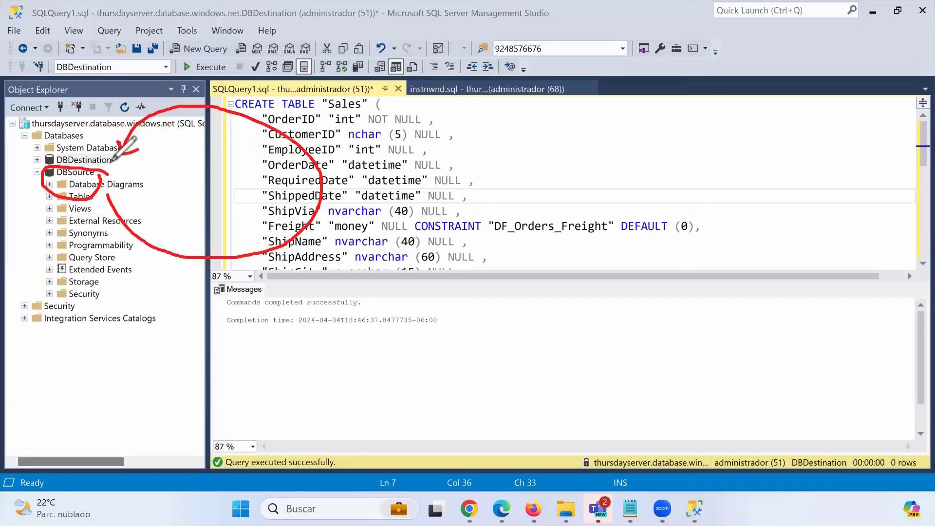
{"action": "left_click", "coordinate": [70, 336]}
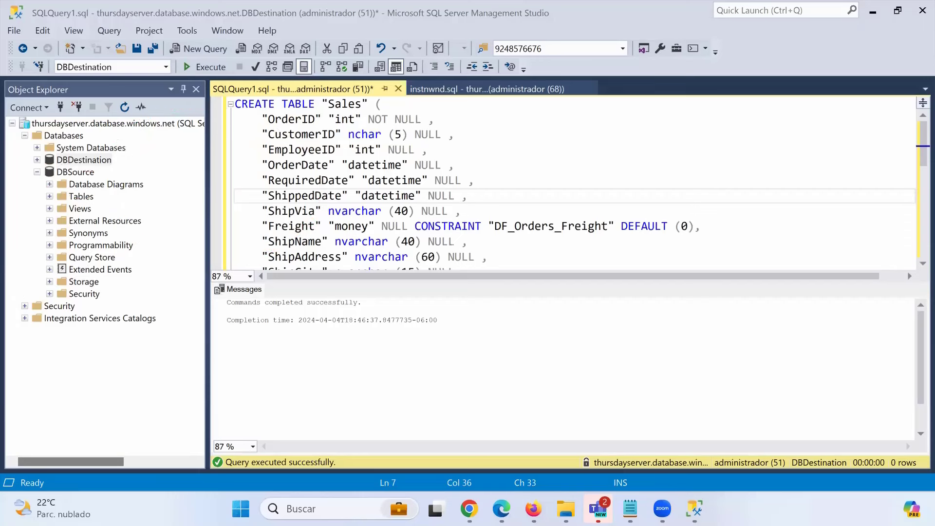
{"action": "key", "text": "Down"}
{"action": "key", "text": "Down"}
{"action": "key", "text": "Down"}
{"action": "key", "text": "Down"}
{"action": "key", "text": "End"}
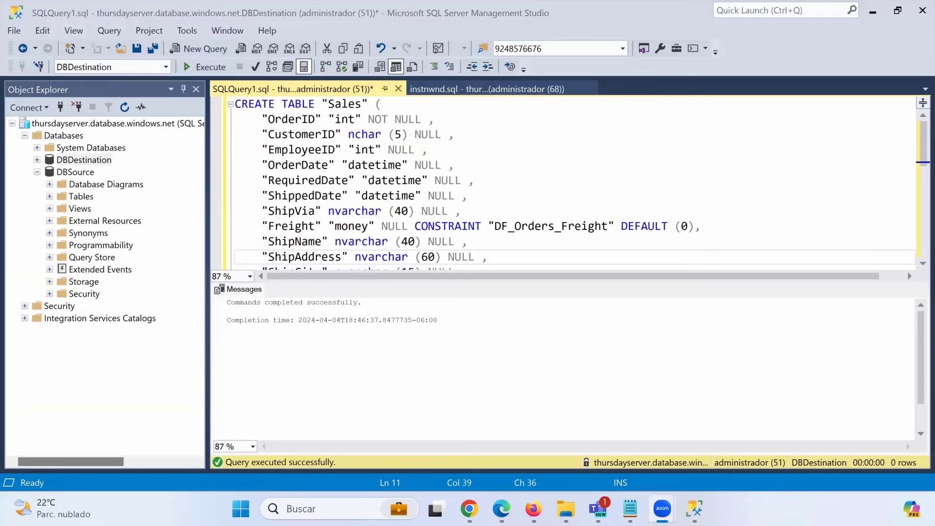
- Glance at the ThursdayDataFactory authoring page in the browser, then return to Management Studio
{"action": "mouse_move", "coordinate": [502, 508]}
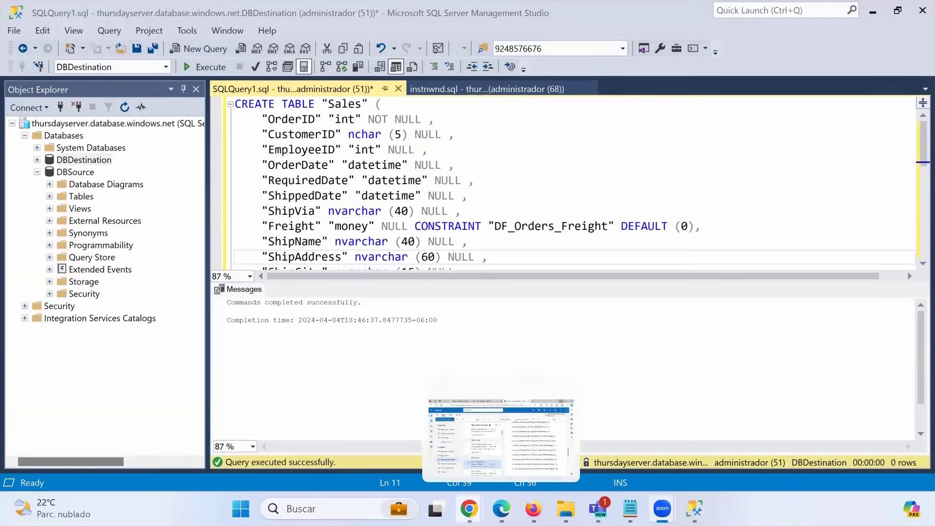
{"action": "mouse_move", "coordinate": [468, 508]}
{"action": "left_click", "coordinate": [618, 460]}
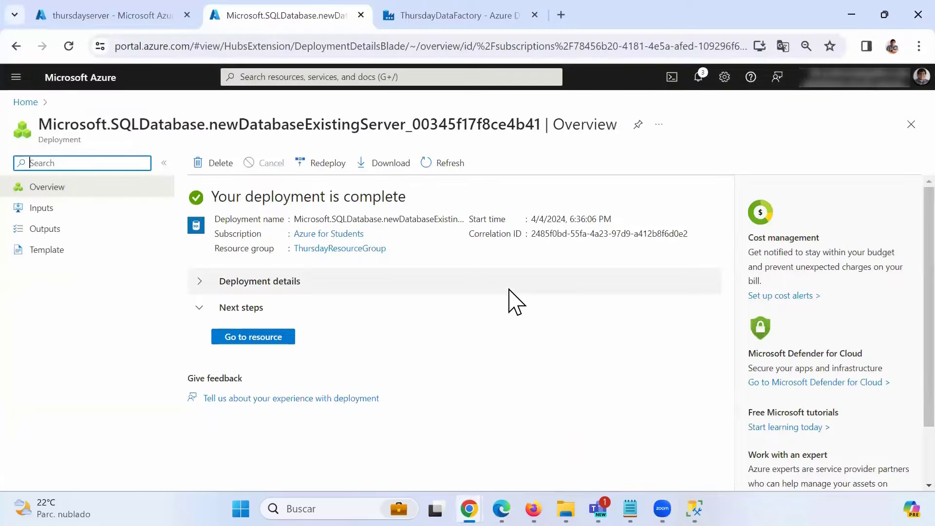
{"action": "left_click", "coordinate": [476, 16]}
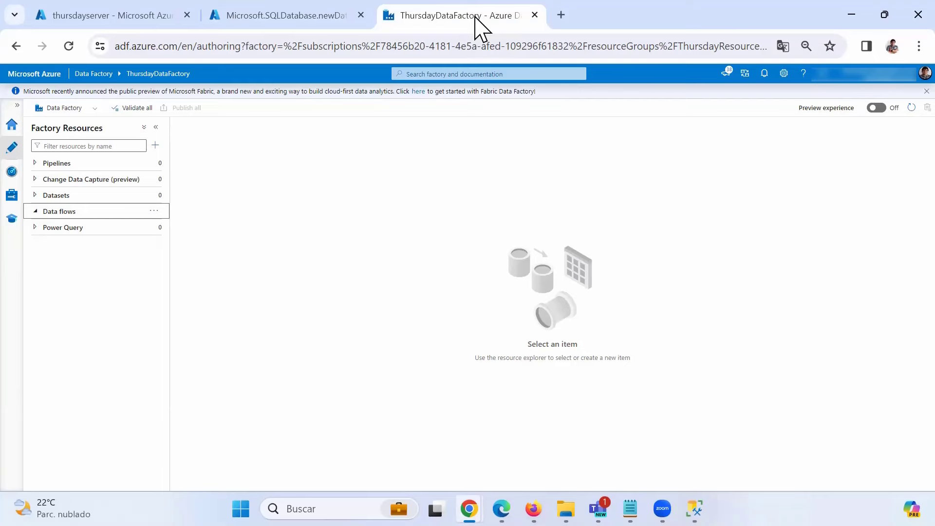
{"action": "mouse_move", "coordinate": [694, 508]}
{"action": "left_click", "coordinate": [698, 441]}
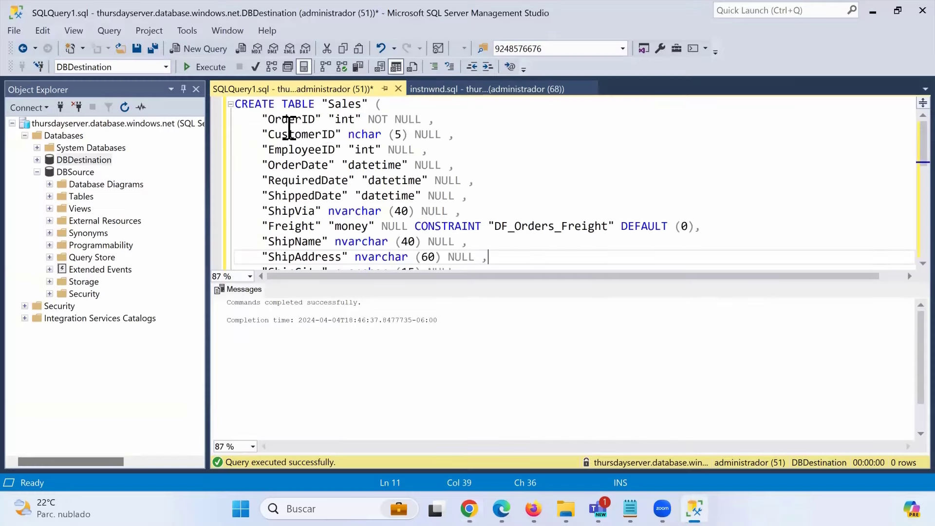
- Run 'Select * from Sales' on its own to query the still-empty Sales table
{"action": "scroll", "coordinate": [352, 200], "scroll_direction": "down", "scroll_amount": 6}
{"action": "left_click", "coordinate": [360, 202]}
{"action": "key", "text": "Return"}
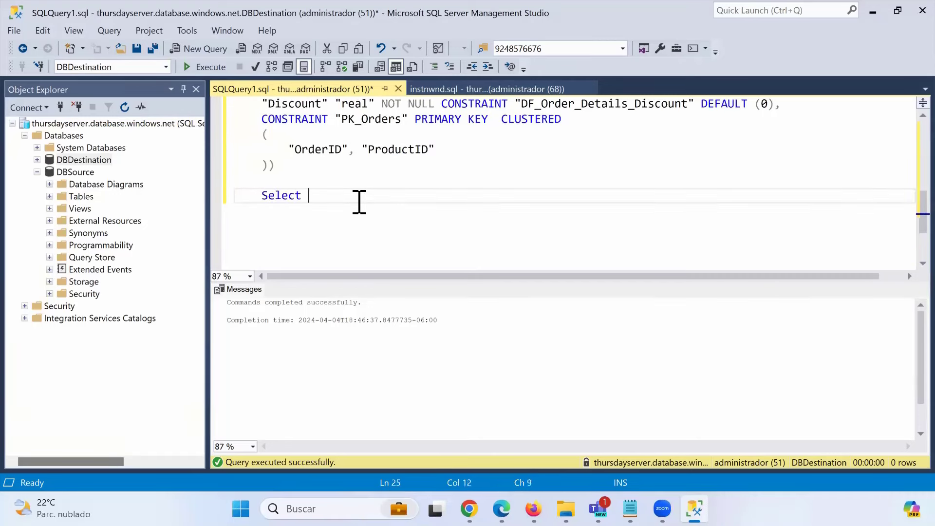
{"action": "type", "text": "Select * from Sales"}
{"action": "key", "text": "shift+Home"}
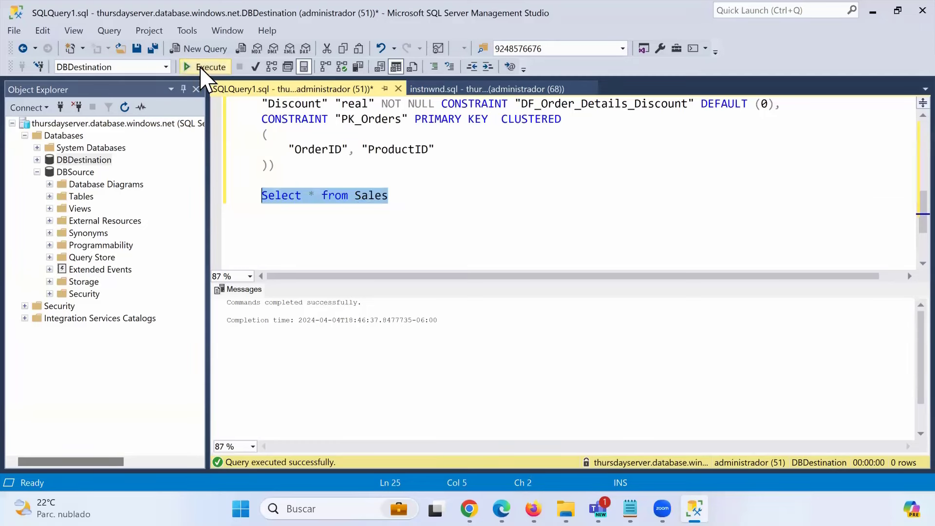
{"action": "left_click", "coordinate": [204, 66]}
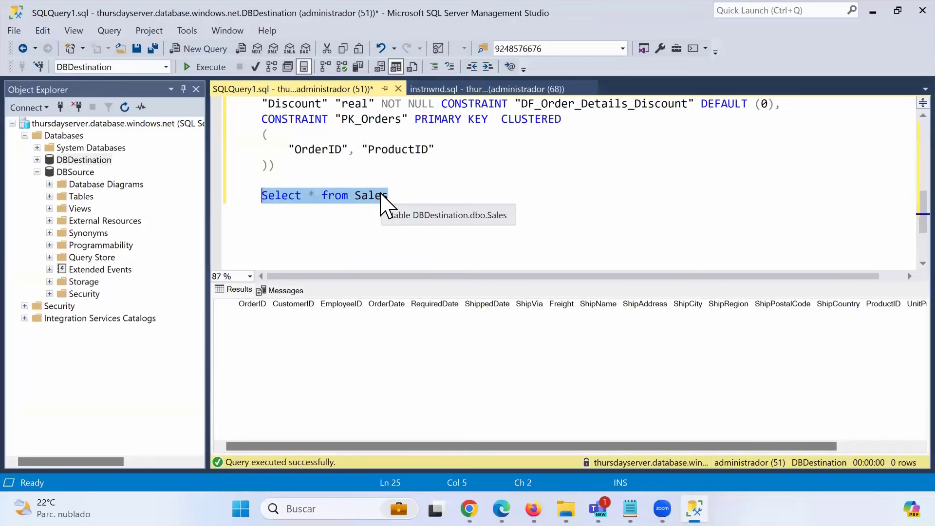
- View the instnwnd.sql script, then minimize Management Studio to reveal Data Factory
{"action": "left_click", "coordinate": [455, 90]}
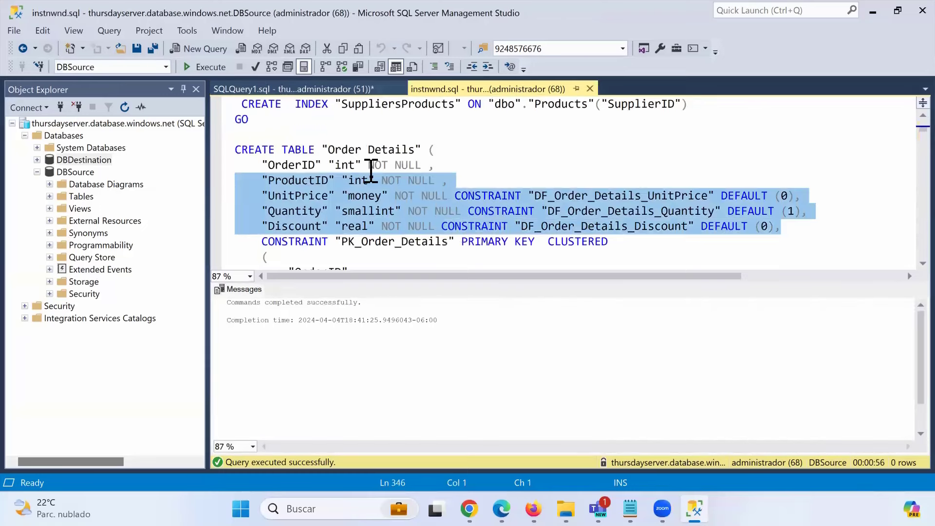
{"action": "left_click", "coordinate": [414, 150]}
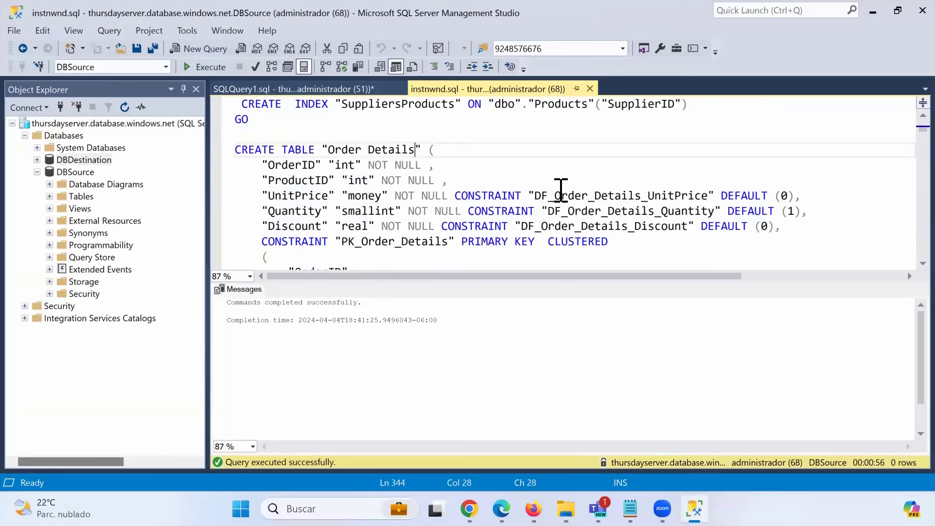
{"action": "left_click", "coordinate": [873, 20]}
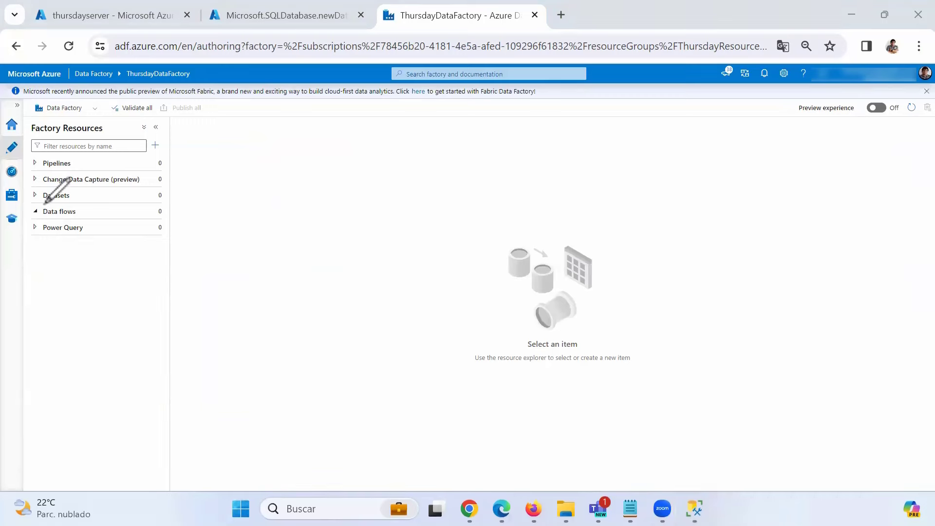
- Start a new dataset from the Datasets category's actions menu
{"action": "mouse_move", "coordinate": [44, 203]}
{"action": "left_mouse_down"}
{"action": "mouse_move", "coordinate": [142, 207]}
{"action": "mouse_move", "coordinate": [100, 179]}
{"action": "mouse_move", "coordinate": [40, 184]}
{"action": "mouse_move", "coordinate": [43, 192]}
{"action": "left_mouse_up"}
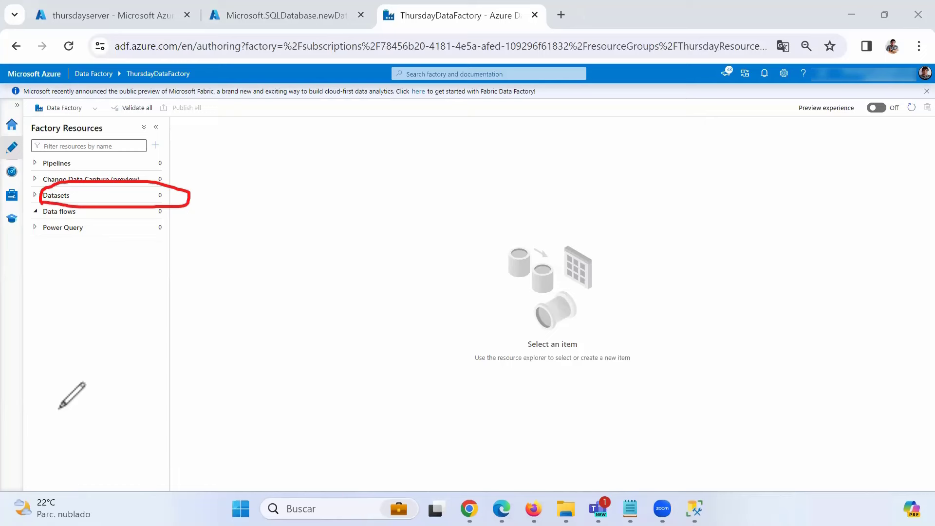
{"action": "key", "text": "ctrl+z"}
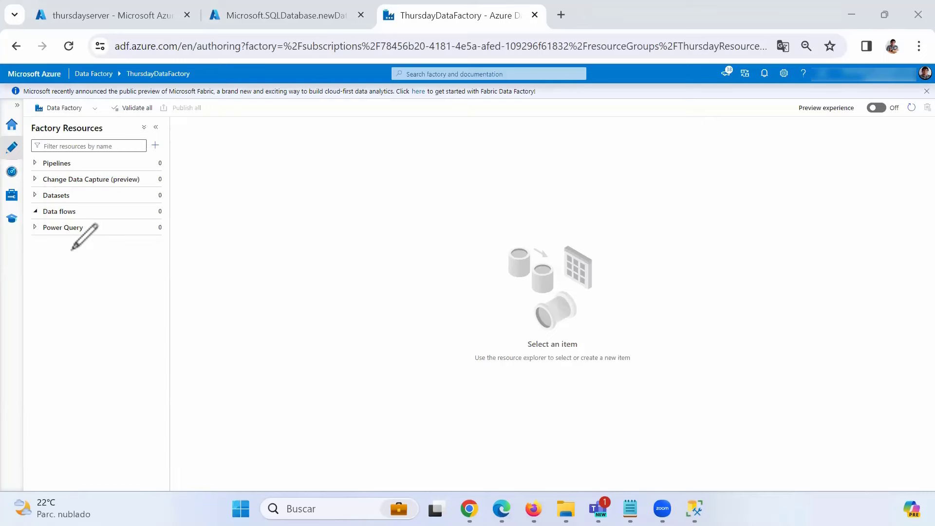
{"action": "left_click", "coordinate": [158, 196]}
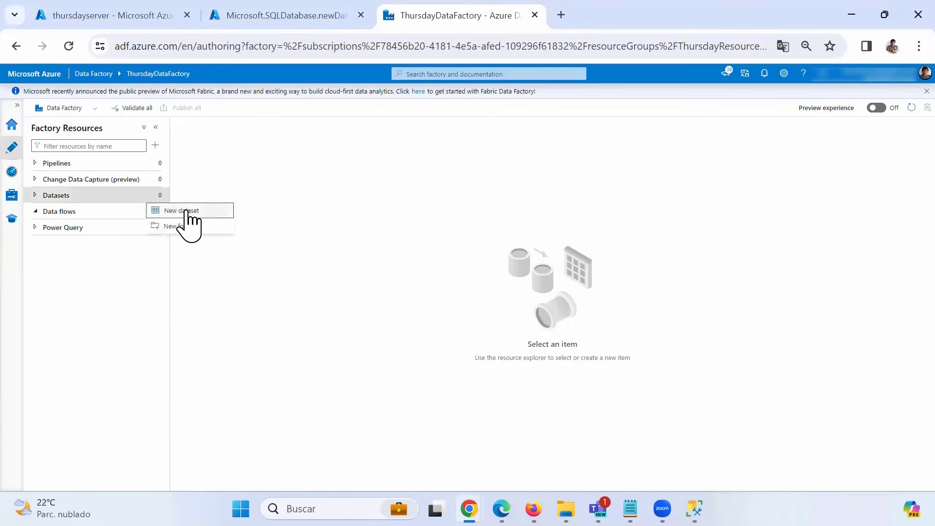
{"action": "left_click", "coordinate": [186, 211]}
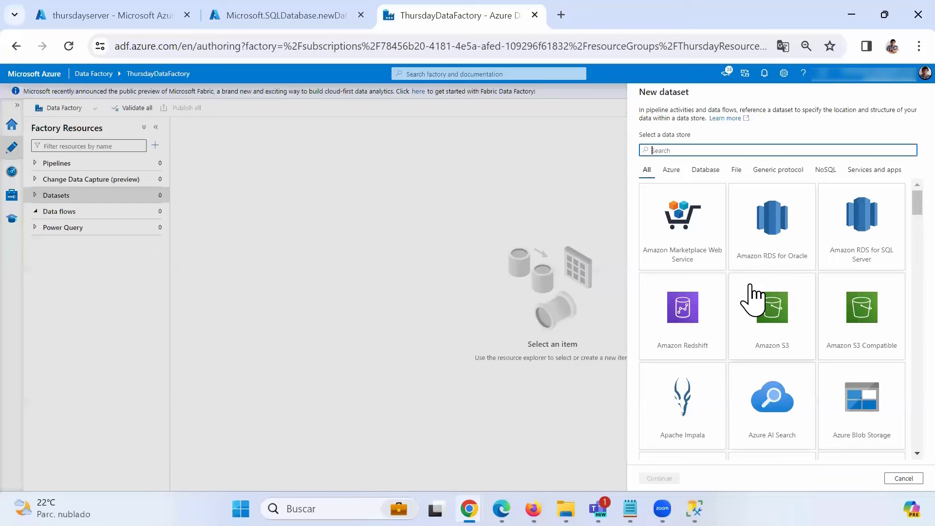
- Choose Azure SQL Database as the data store and continue to the dataset properties
{"action": "scroll", "coordinate": [772, 266], "scroll_direction": "down", "scroll_amount": 1}
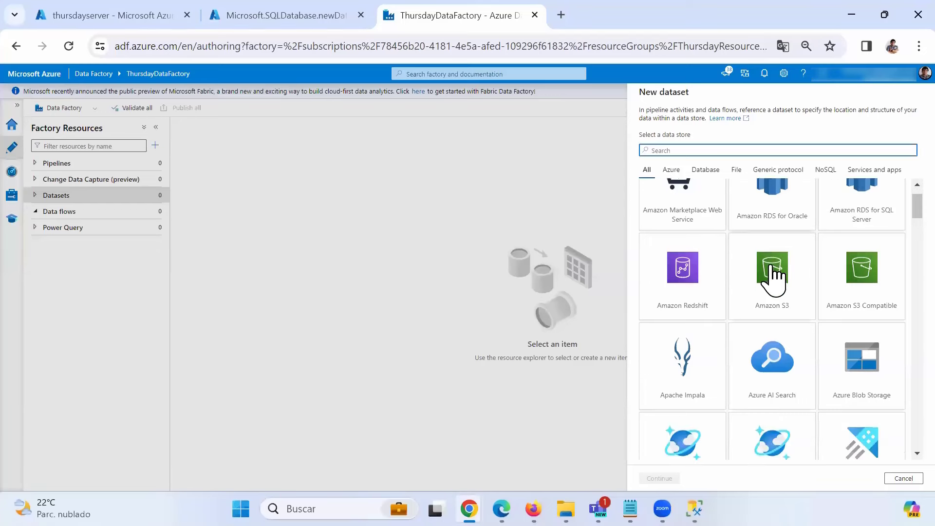
{"action": "scroll", "coordinate": [774, 279], "scroll_direction": "down", "scroll_amount": 2}
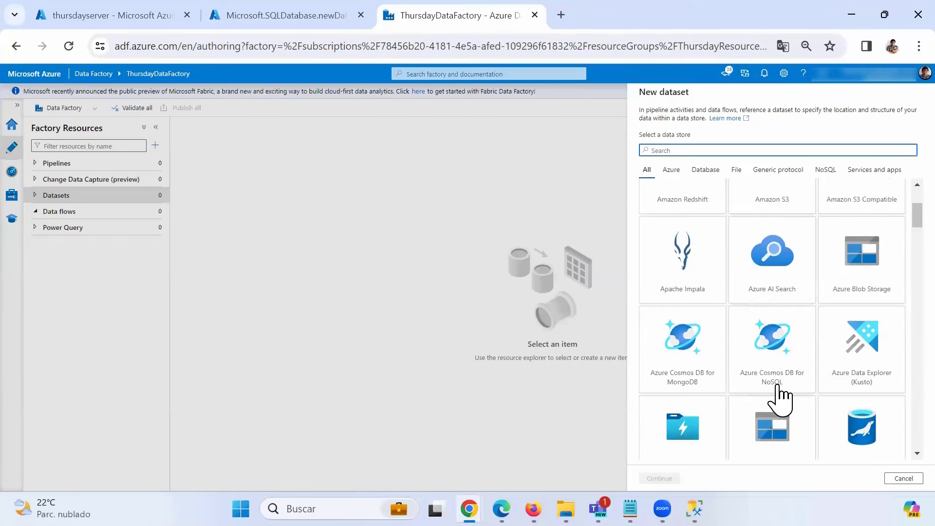
{"action": "scroll", "coordinate": [795, 297], "scroll_direction": "down", "scroll_amount": 1}
{"action": "scroll", "coordinate": [794, 296], "scroll_direction": "down", "scroll_amount": 1}
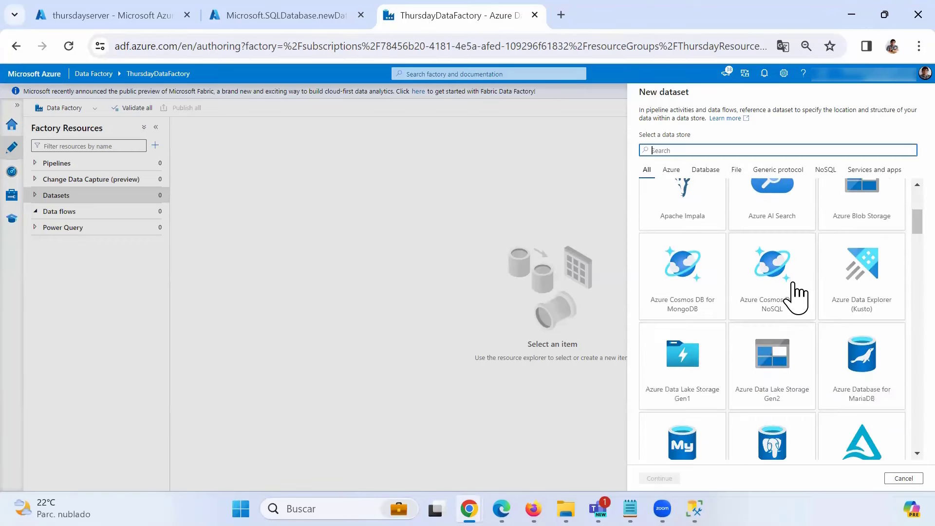
{"action": "scroll", "coordinate": [795, 297], "scroll_direction": "down", "scroll_amount": 4}
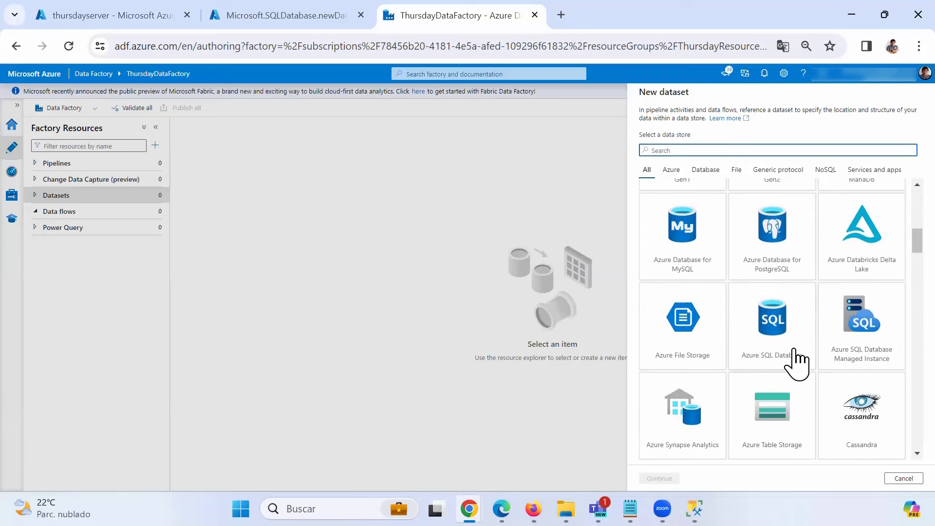
{"action": "scroll", "coordinate": [795, 362], "scroll_direction": "down", "scroll_amount": 1}
{"action": "scroll", "coordinate": [856, 379], "scroll_direction": "down", "scroll_amount": 3}
{"action": "scroll", "coordinate": [827, 380], "scroll_direction": "up", "scroll_amount": 4}
{"action": "left_click", "coordinate": [763, 341]}
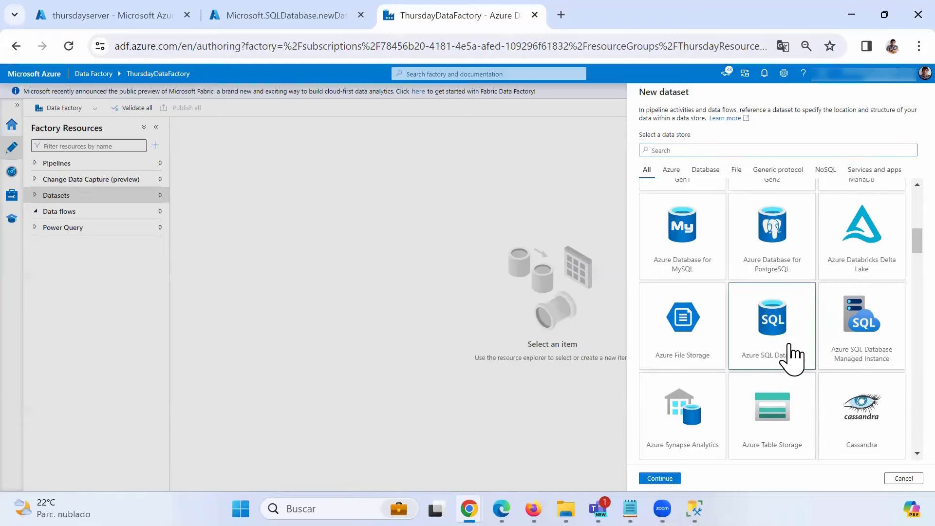
{"action": "left_click", "coordinate": [659, 478]}
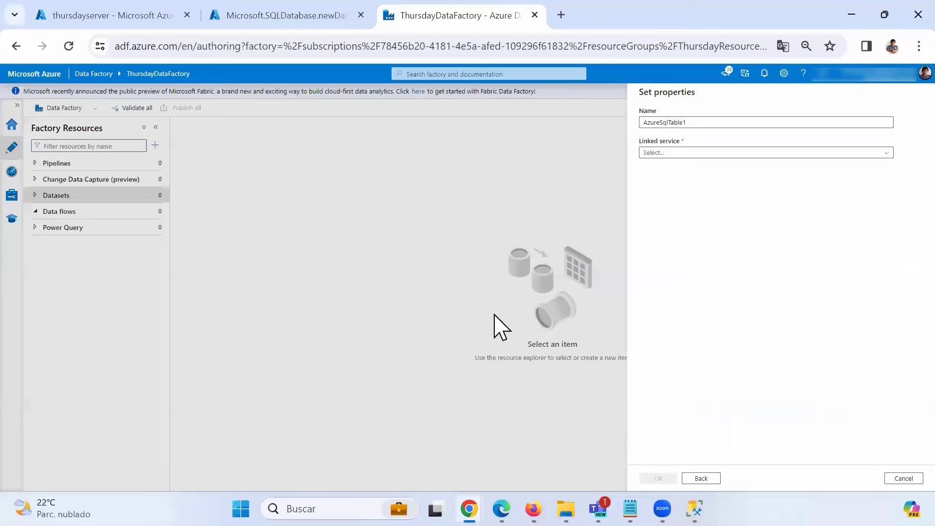
- Select Table1 in the dataset name to make it AzureSqlOrders, checking table names in SSMS
{"action": "left_click", "coordinate": [674, 123]}
{"action": "left_click_drag", "start_coordinate": [689, 122], "coordinate": [699, 121]}
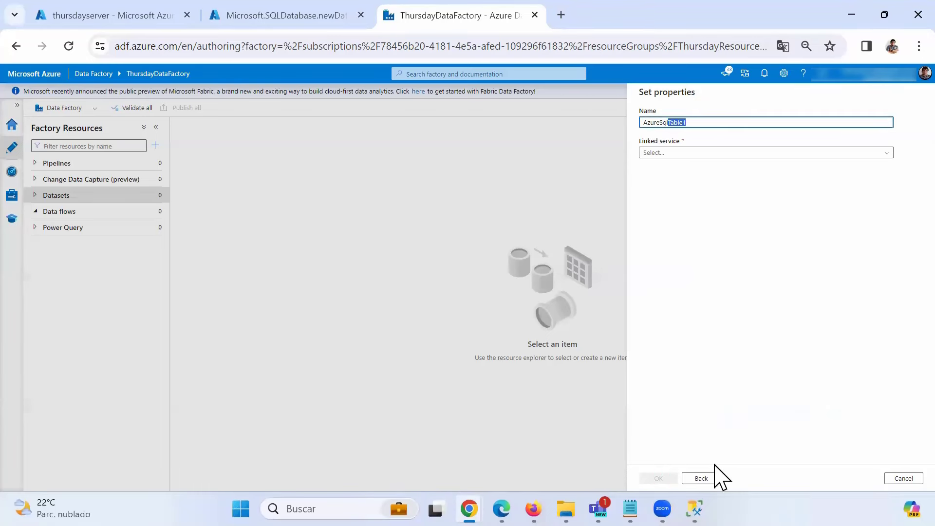
{"action": "left_click", "coordinate": [694, 508]}
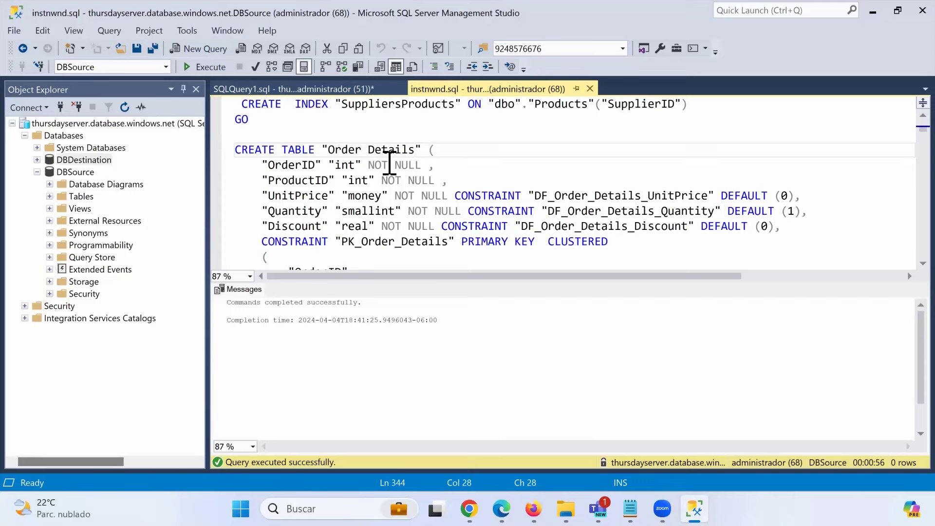
{"action": "left_click", "coordinate": [324, 89]}
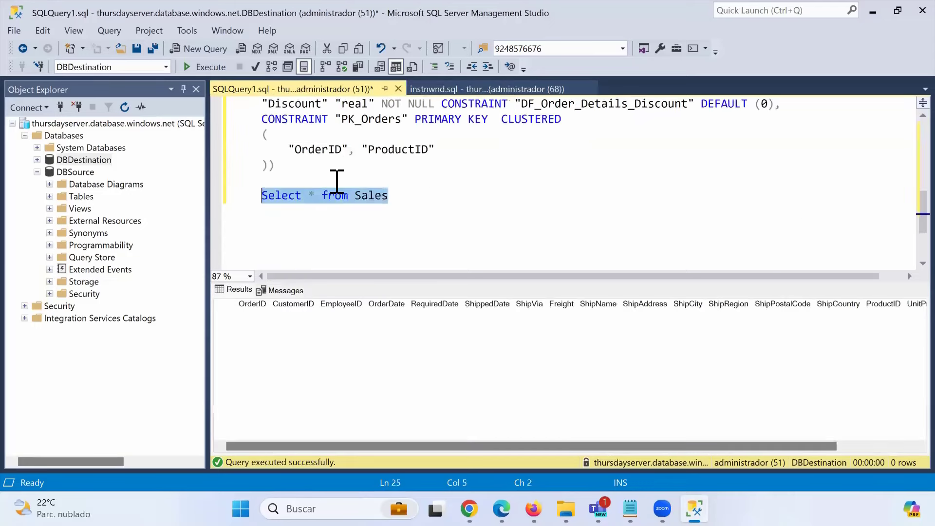
{"action": "left_click", "coordinate": [375, 201]}
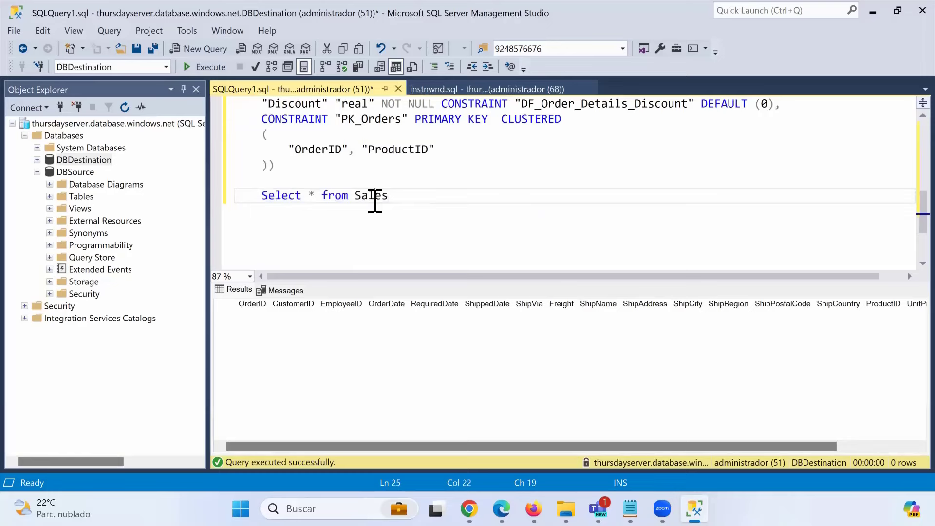
{"action": "left_click", "coordinate": [872, 11]}
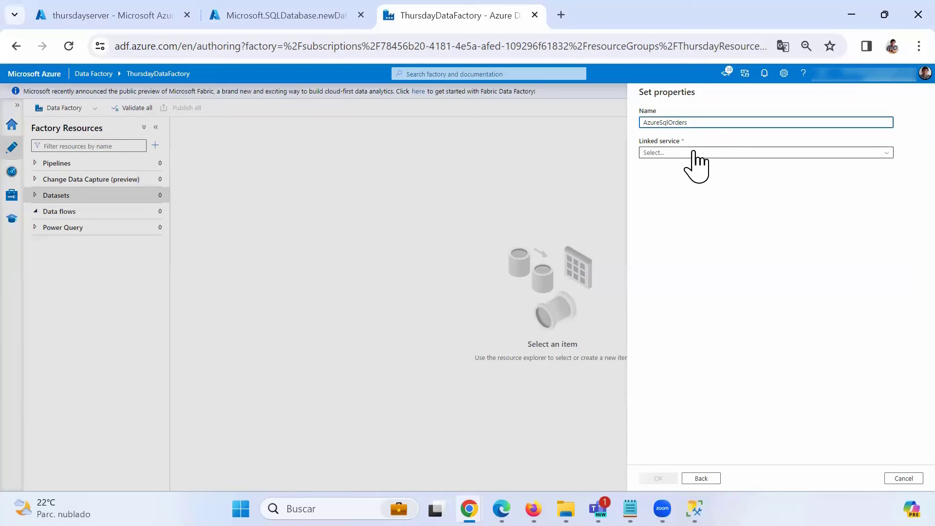
- Start a new linked service AzureSqlDatabaseSource on Azure for Students, server thursdayserver, database DBSource
{"action": "left_click", "coordinate": [673, 152]}
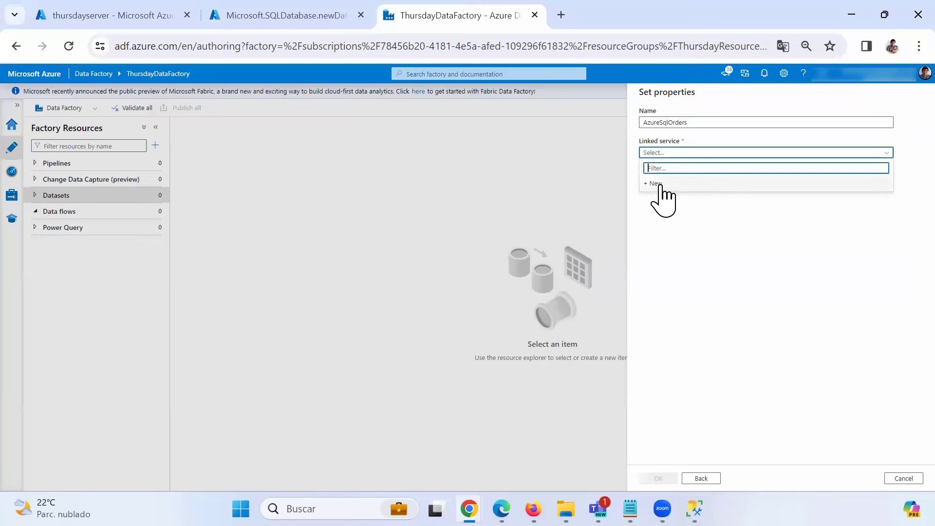
{"action": "left_click", "coordinate": [656, 184]}
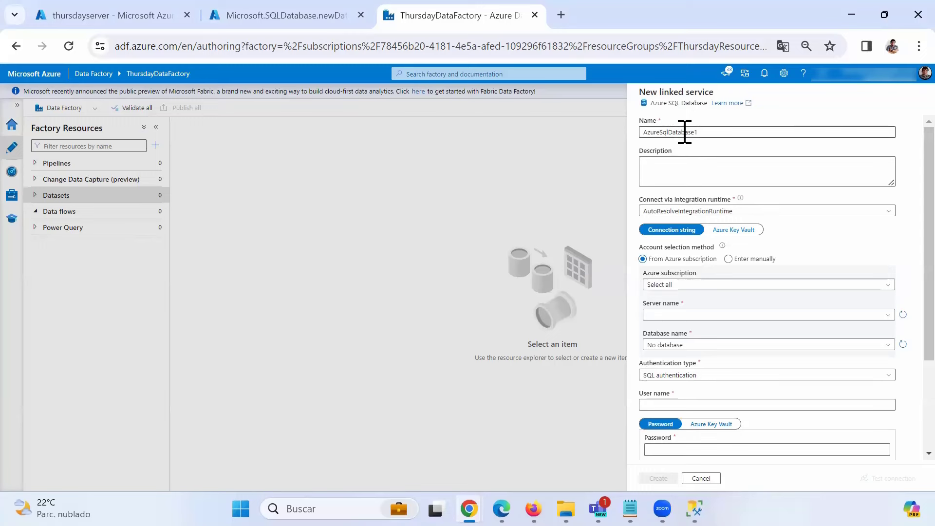
{"action": "left_click_drag", "start_coordinate": [694, 133], "coordinate": [720, 133]}
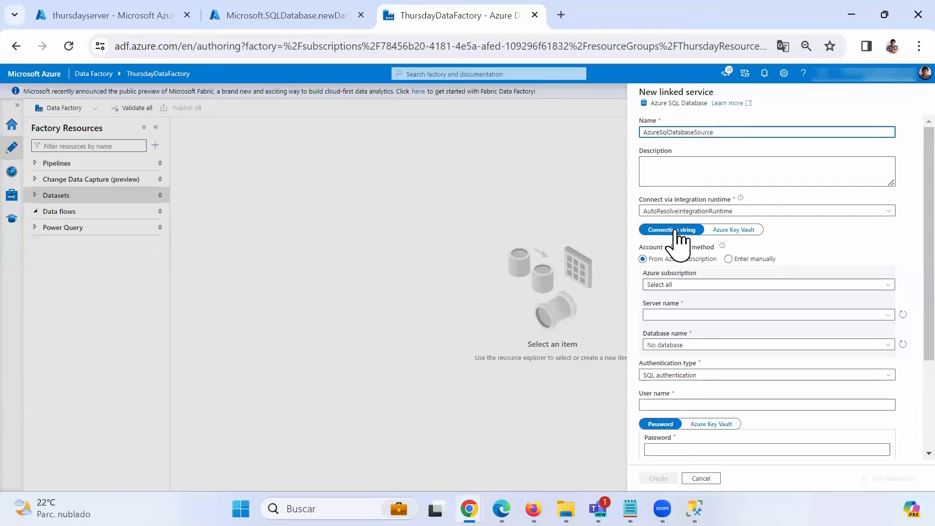
{"action": "left_click", "coordinate": [676, 287]}
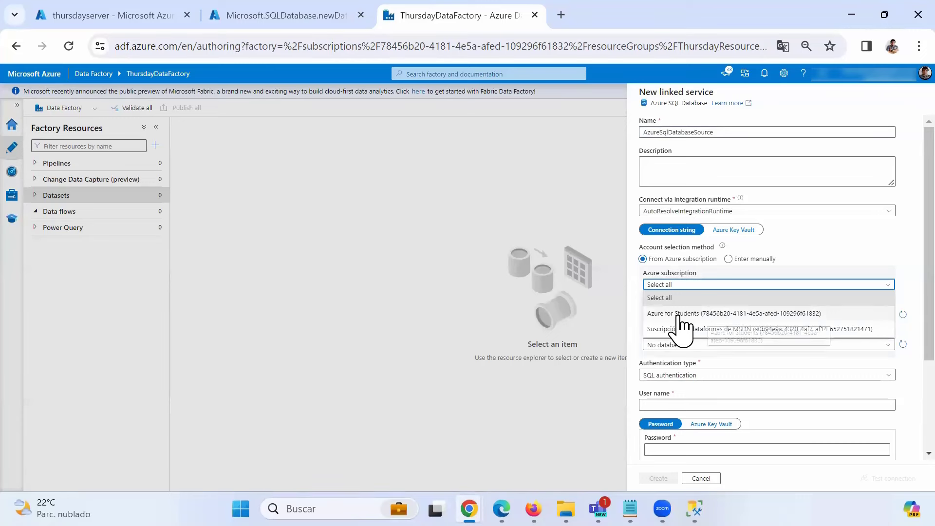
{"action": "left_click", "coordinate": [678, 313]}
{"action": "left_click", "coordinate": [691, 315]}
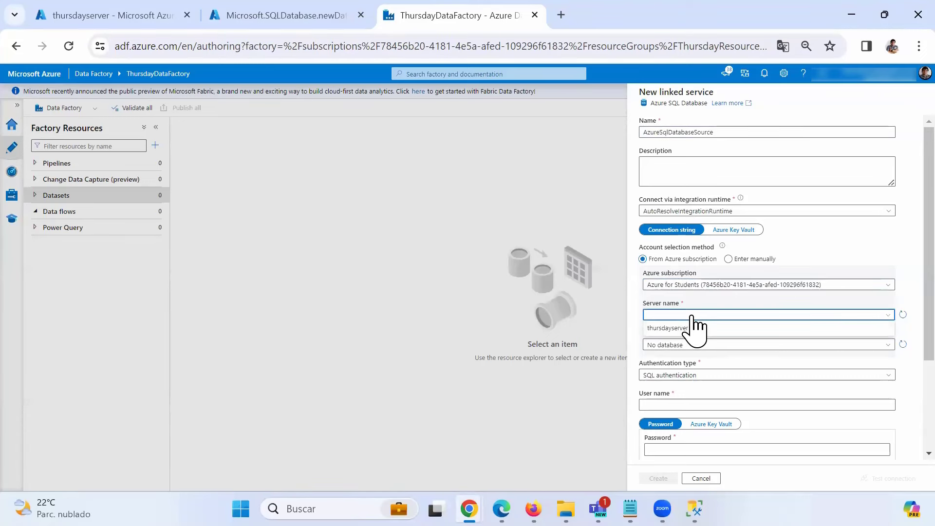
{"action": "left_click", "coordinate": [655, 329]}
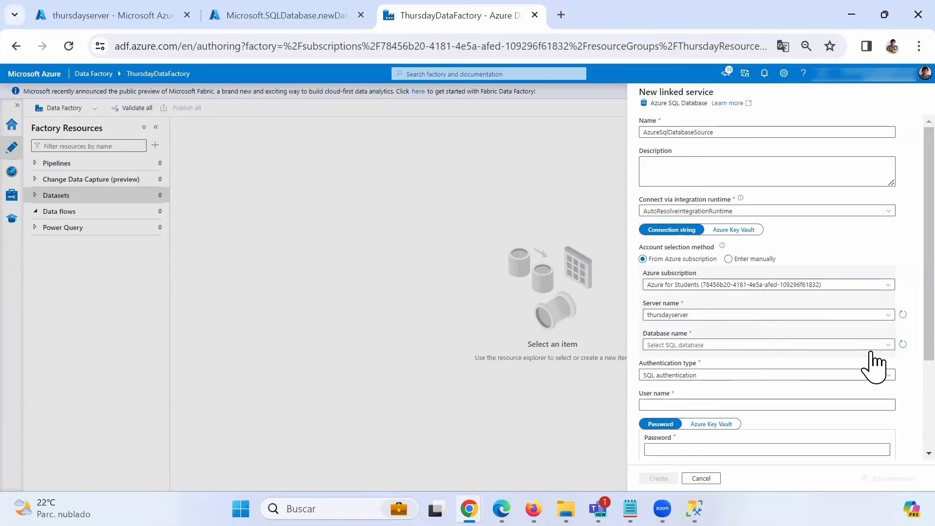
{"action": "left_click", "coordinate": [886, 346]}
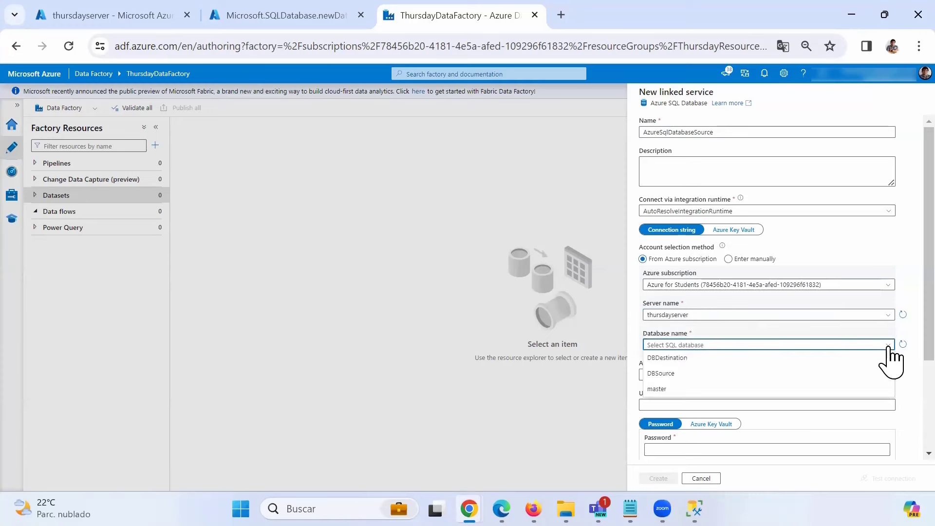
{"action": "left_click", "coordinate": [662, 373]}
- Enter the SQL user name and password, test the connection, and create the linked service
{"action": "scroll", "coordinate": [688, 338], "scroll_direction": "down", "scroll_amount": 3}
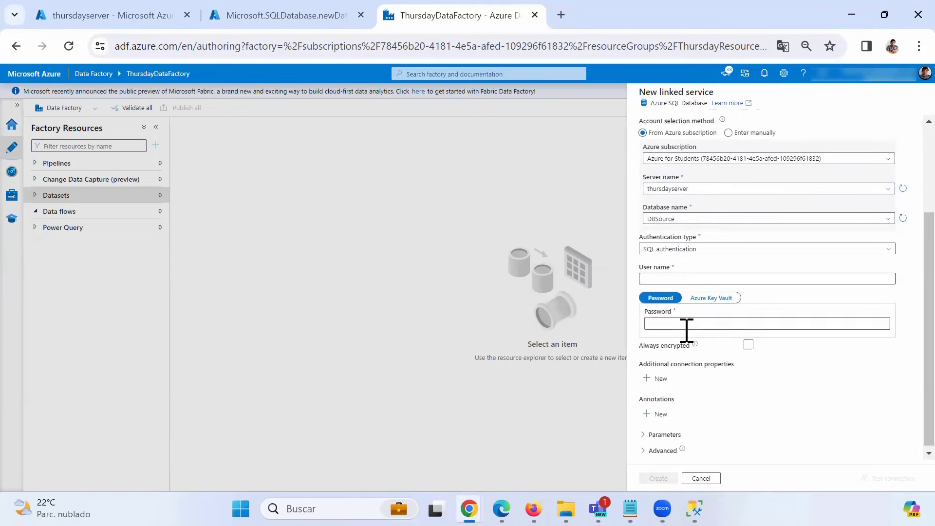
{"action": "left_click", "coordinate": [676, 277]}
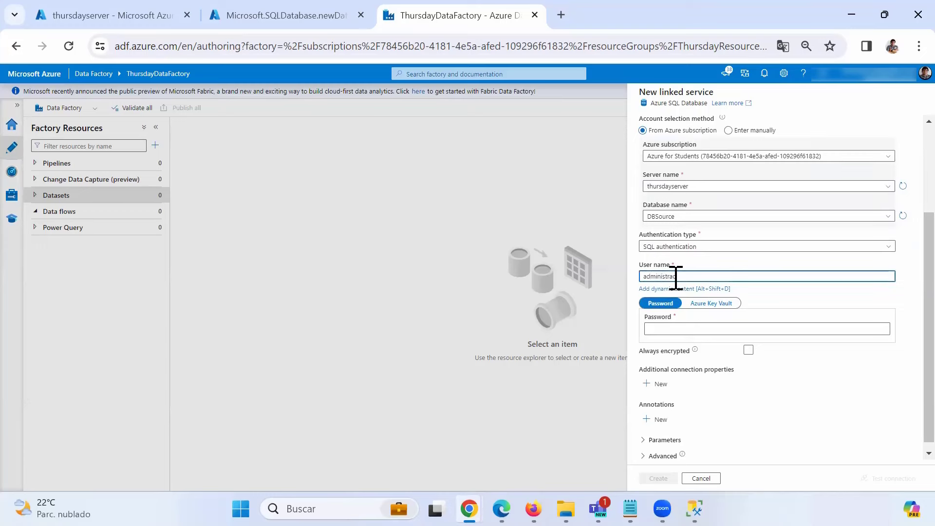
{"action": "key", "text": "Tab"}
{"action": "left_click", "coordinate": [695, 320]}
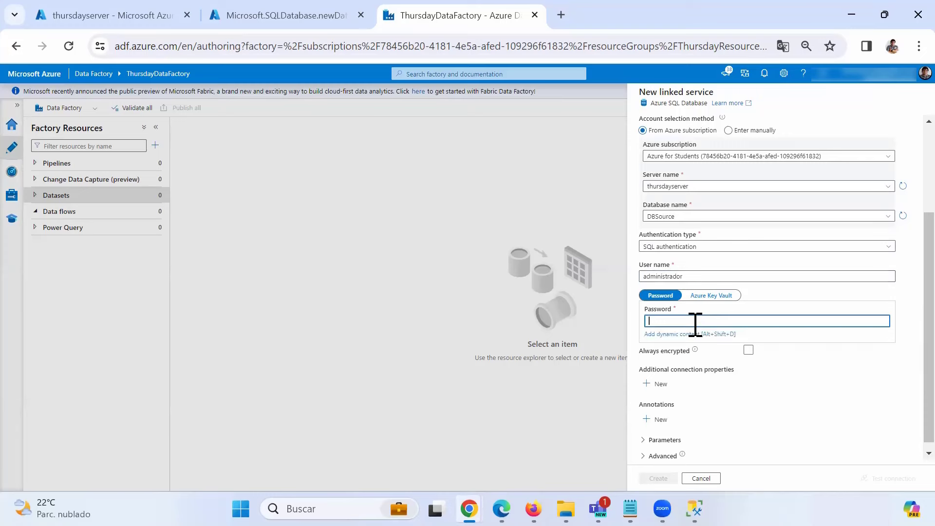
{"action": "type", "text": "•••"}
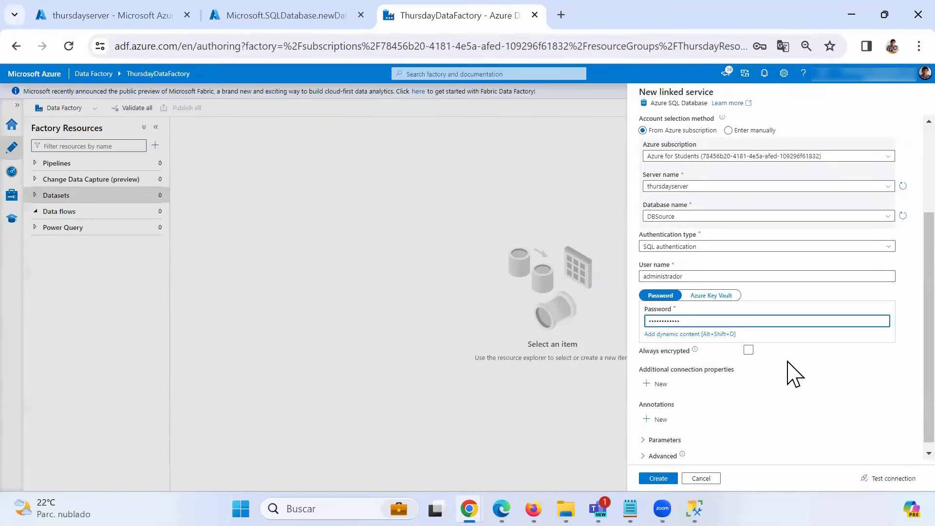
{"action": "scroll", "coordinate": [793, 372], "scroll_direction": "down", "scroll_amount": 1}
{"action": "left_click", "coordinate": [888, 478]}
{"action": "scroll", "coordinate": [876, 428], "scroll_direction": "up", "scroll_amount": 1}
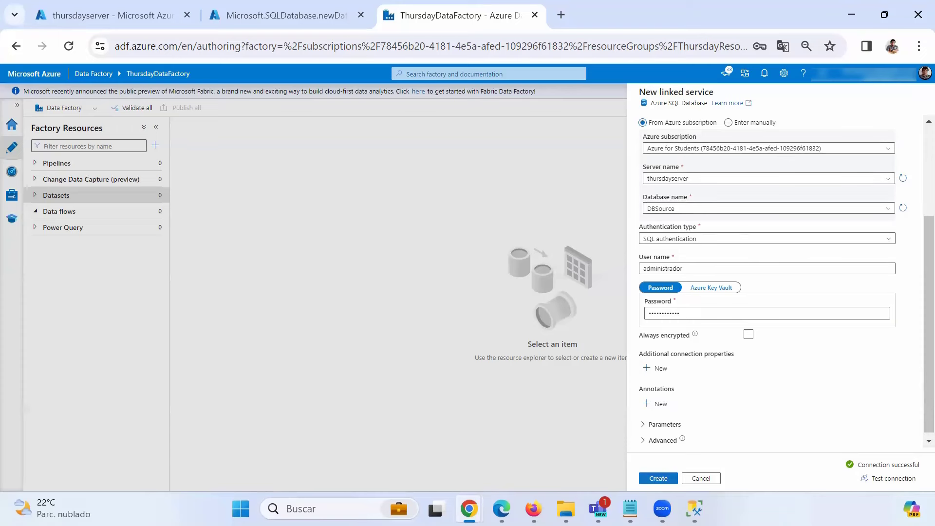
{"action": "left_click", "coordinate": [658, 478]}
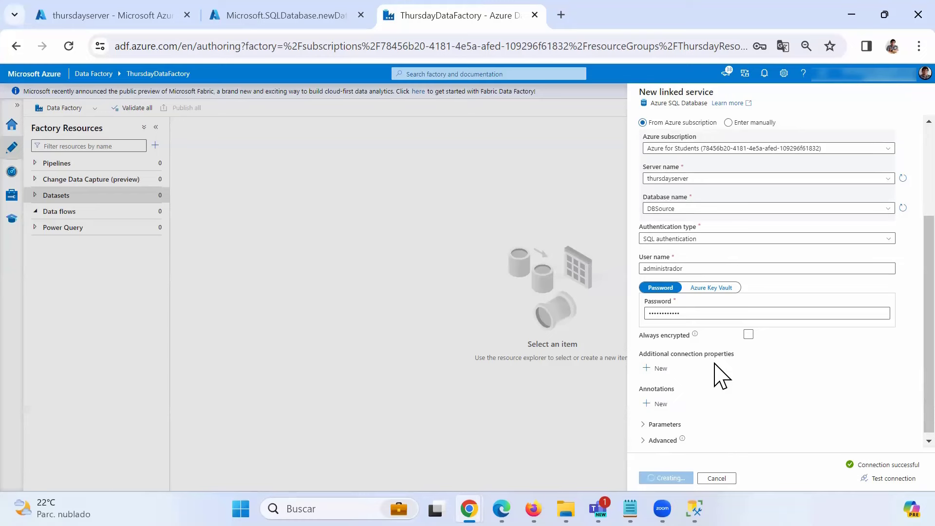
- Point the dataset at dbo.Orders, import schema from connection, and name it SourceAzureSqlOrders
{"action": "left_click", "coordinate": [886, 183]}
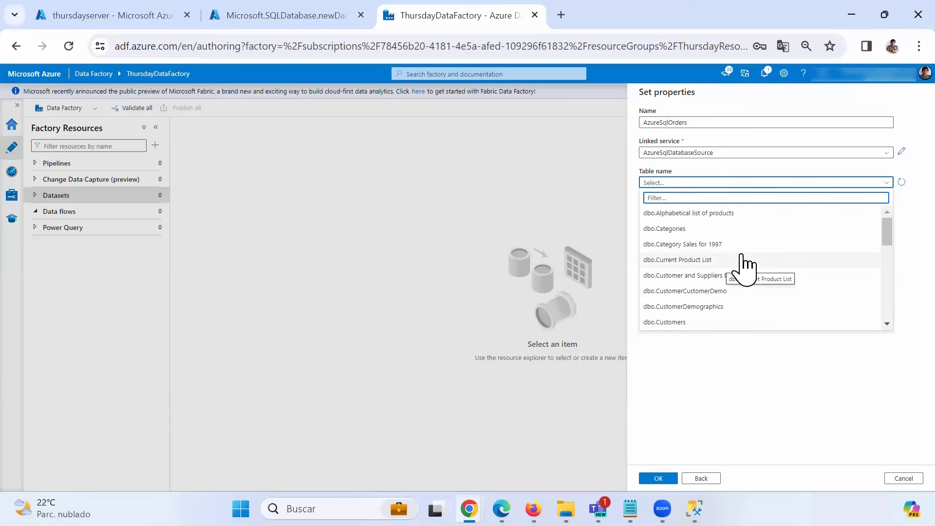
{"action": "scroll", "coordinate": [743, 265], "scroll_direction": "down", "scroll_amount": 5}
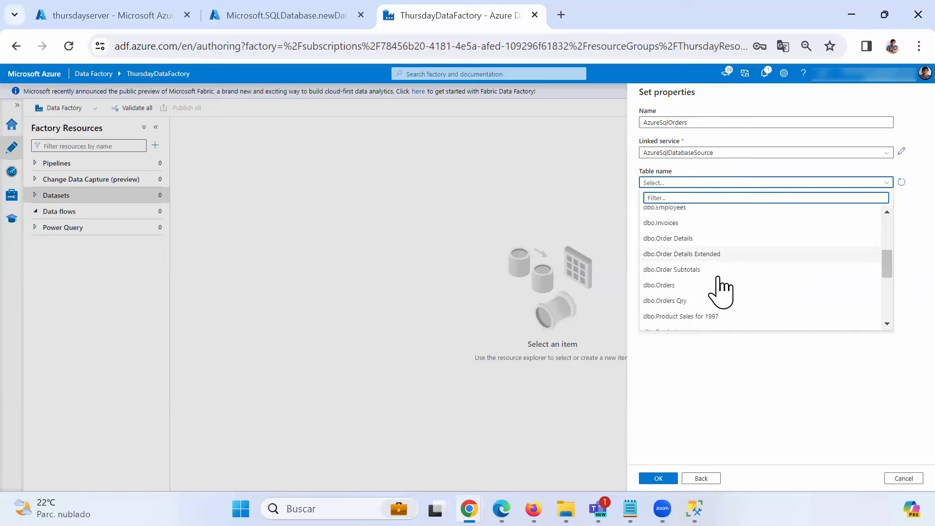
{"action": "left_click", "coordinate": [665, 285]}
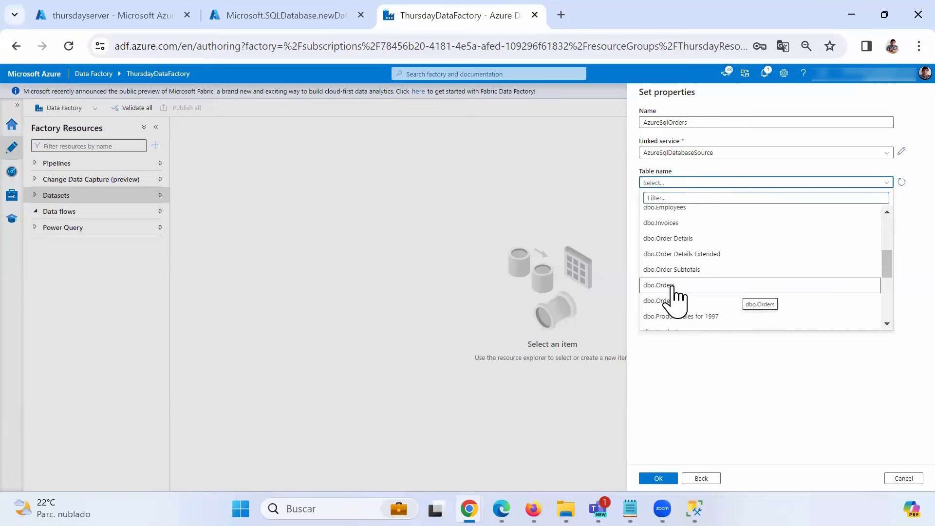
{"action": "left_click", "coordinate": [665, 225]}
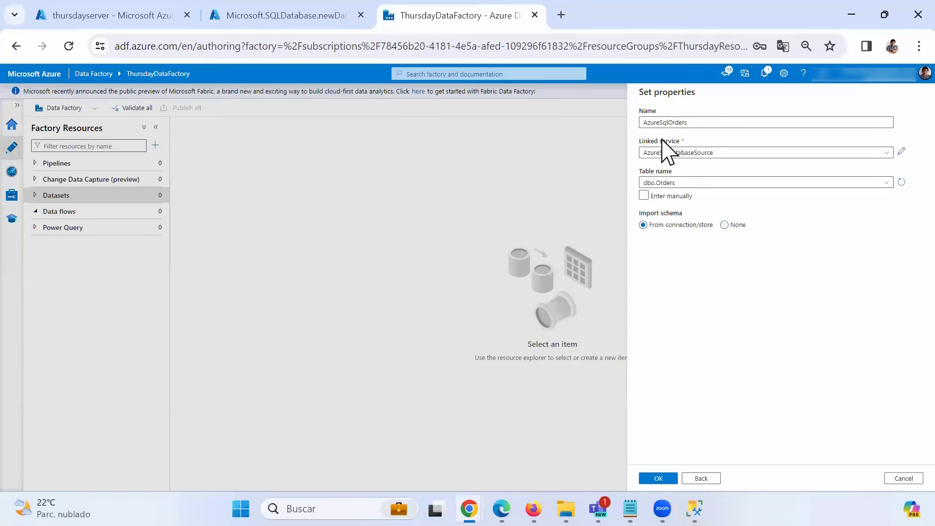
{"action": "left_click_drag", "start_coordinate": [693, 122], "coordinate": [633, 134]}
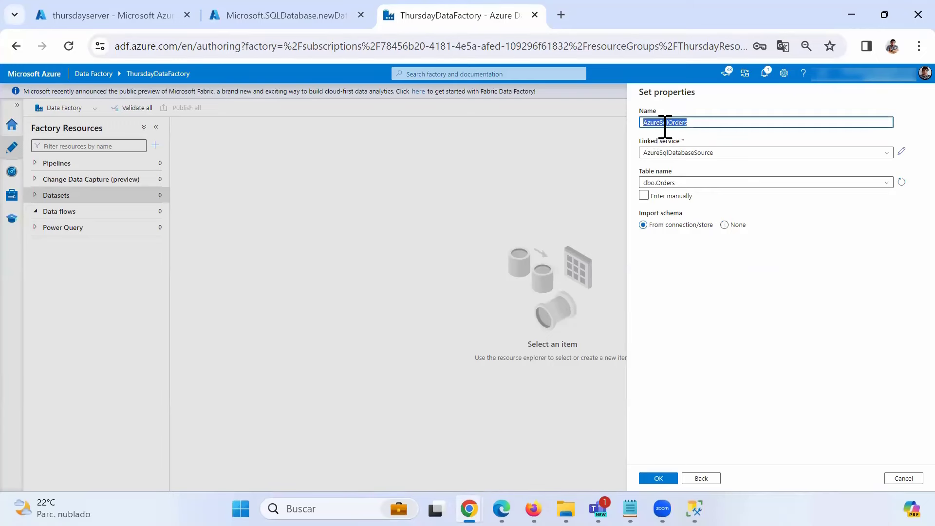
{"action": "left_click", "coordinate": [693, 122]}
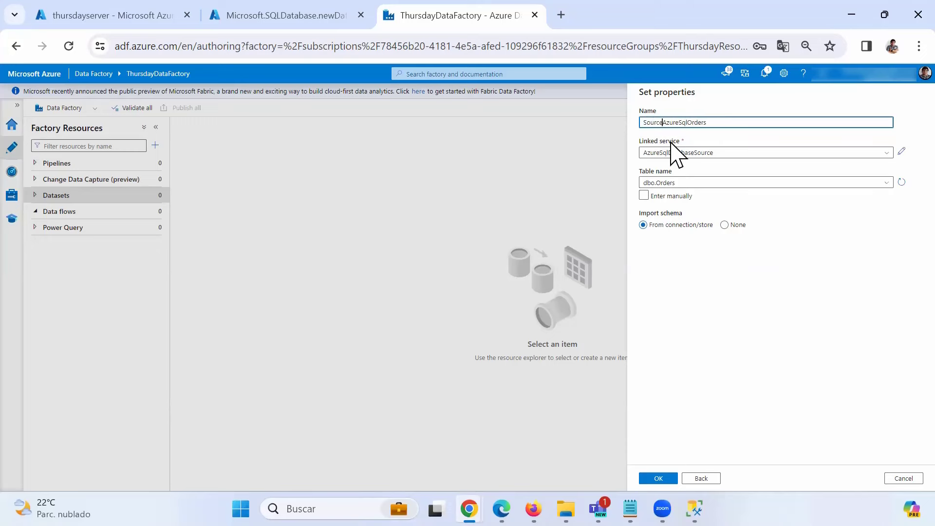
{"action": "mouse_move", "coordinate": [662, 509]}
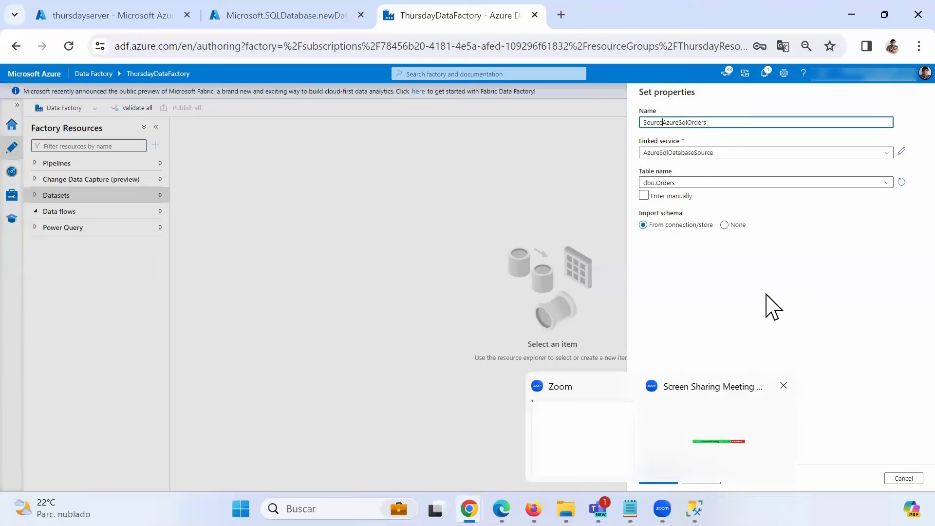
{"action": "left_click", "coordinate": [662, 477]}
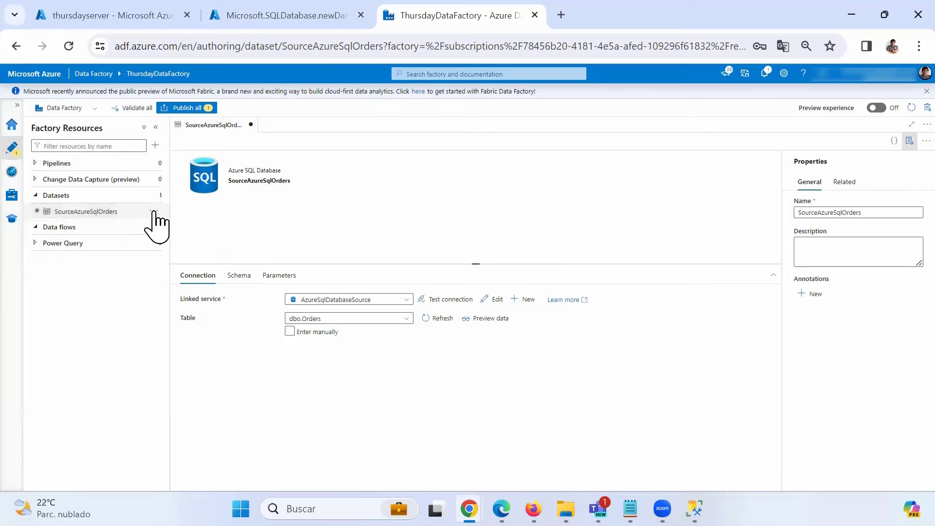
- Start another new Azure SQL Database dataset from the Datasets actions
{"action": "mouse_move", "coordinate": [157, 210]}
{"action": "left_click", "coordinate": [153, 210]}
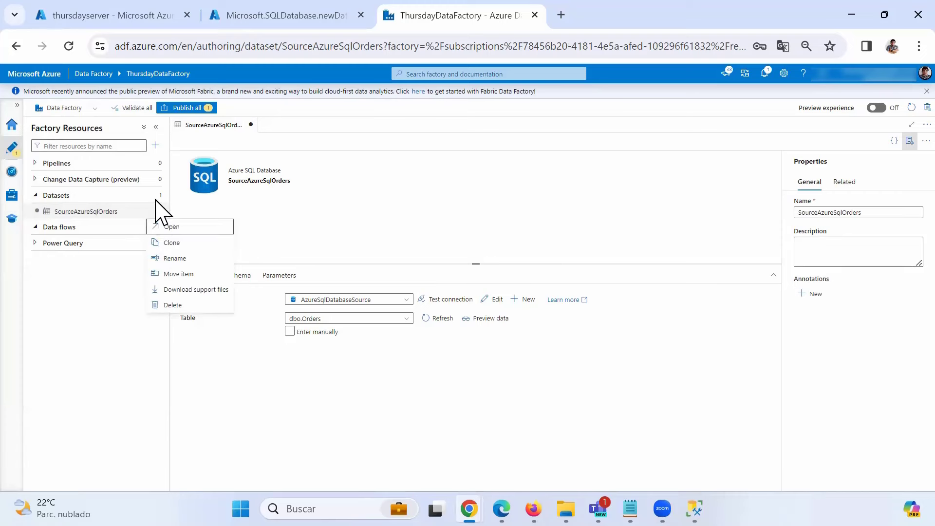
{"action": "left_click", "coordinate": [160, 197]}
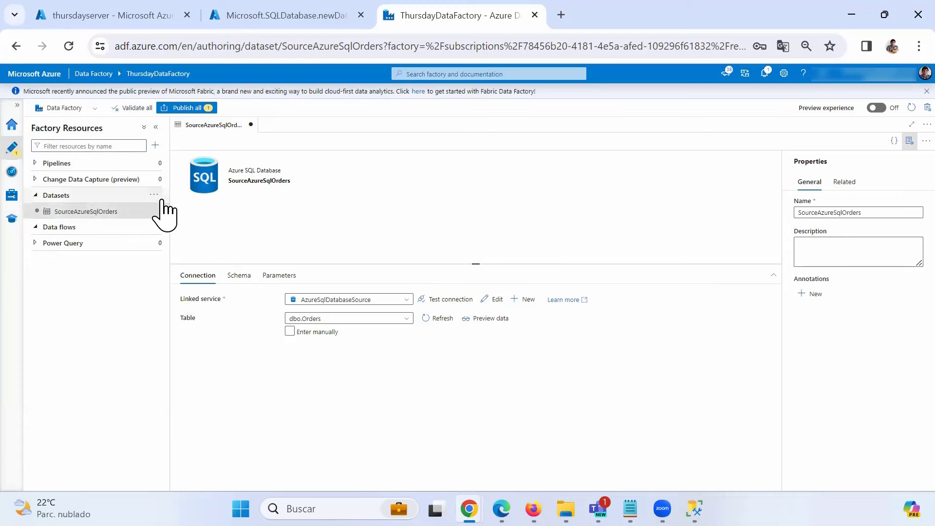
{"action": "left_click", "coordinate": [158, 196]}
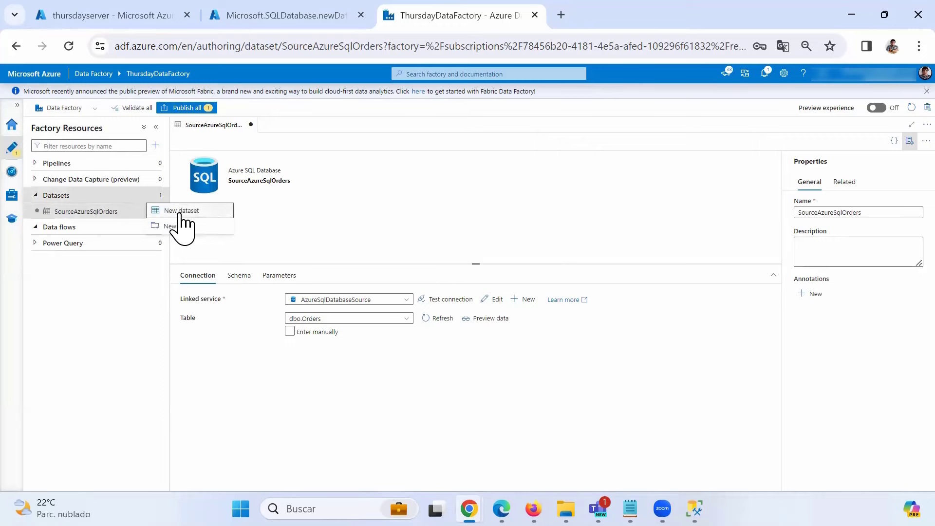
{"action": "left_click", "coordinate": [183, 214]}
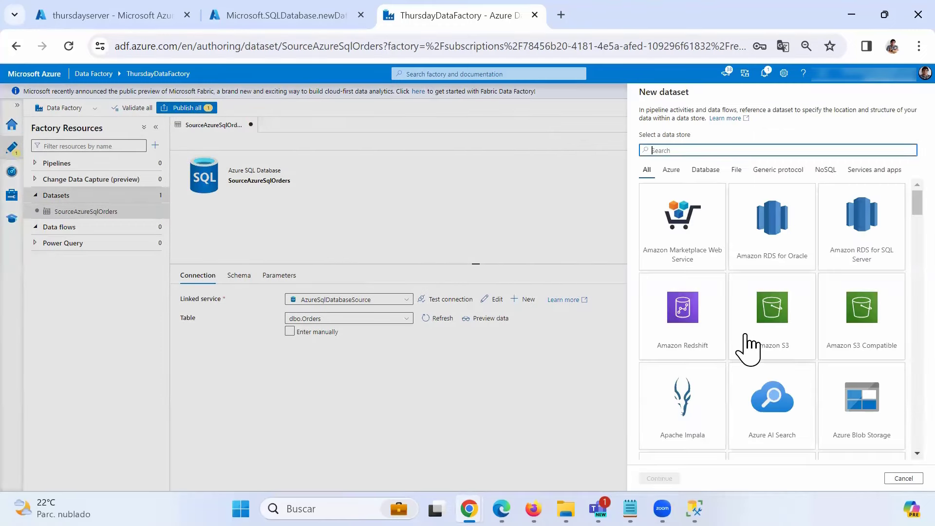
{"action": "scroll", "coordinate": [774, 359], "scroll_direction": "down", "scroll_amount": 5}
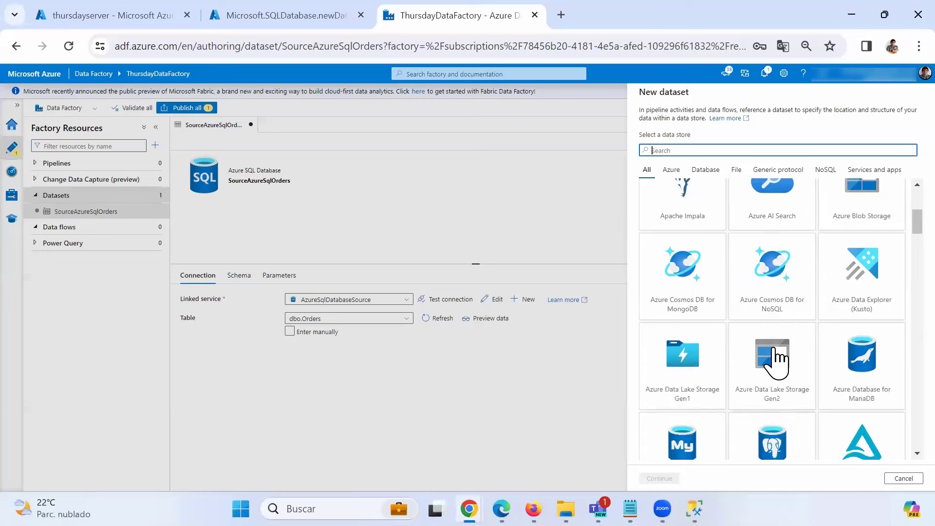
{"action": "scroll", "coordinate": [777, 360], "scroll_direction": "down", "scroll_amount": 5}
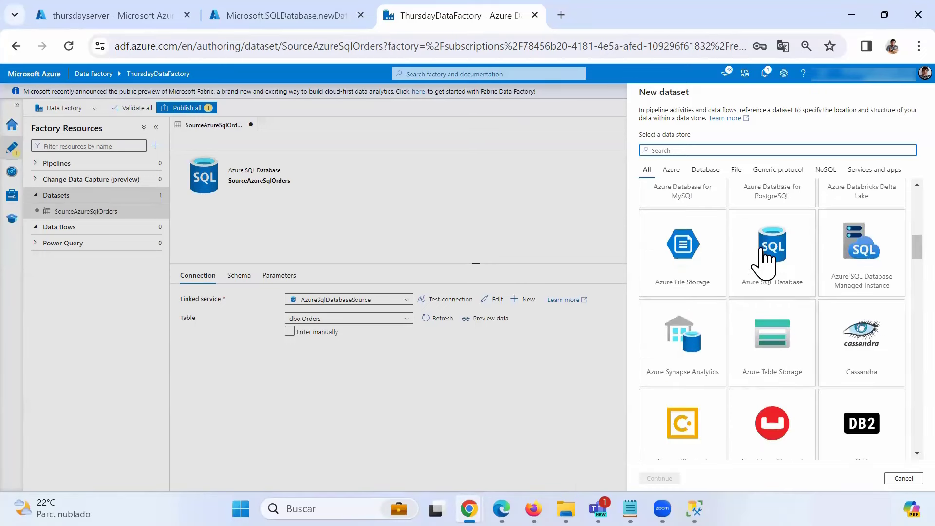
{"action": "left_click", "coordinate": [777, 276]}
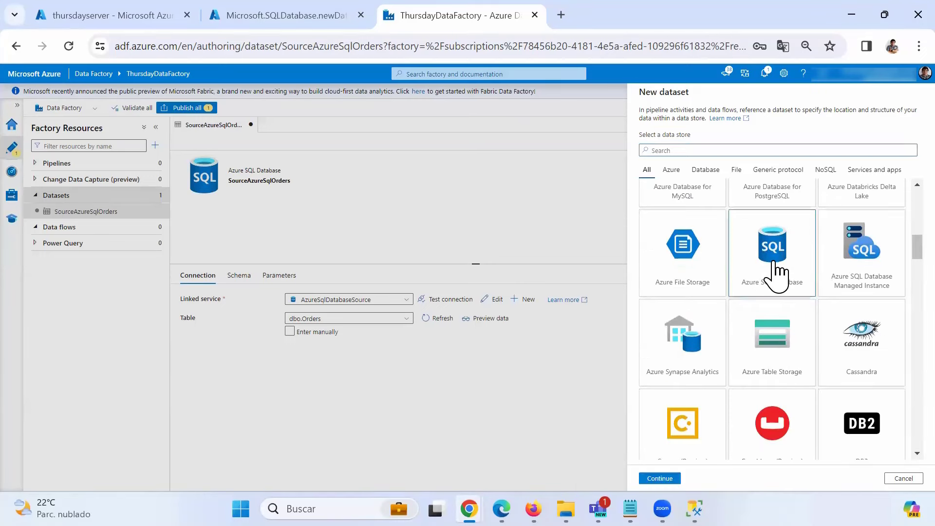
{"action": "left_click", "coordinate": [663, 479]}
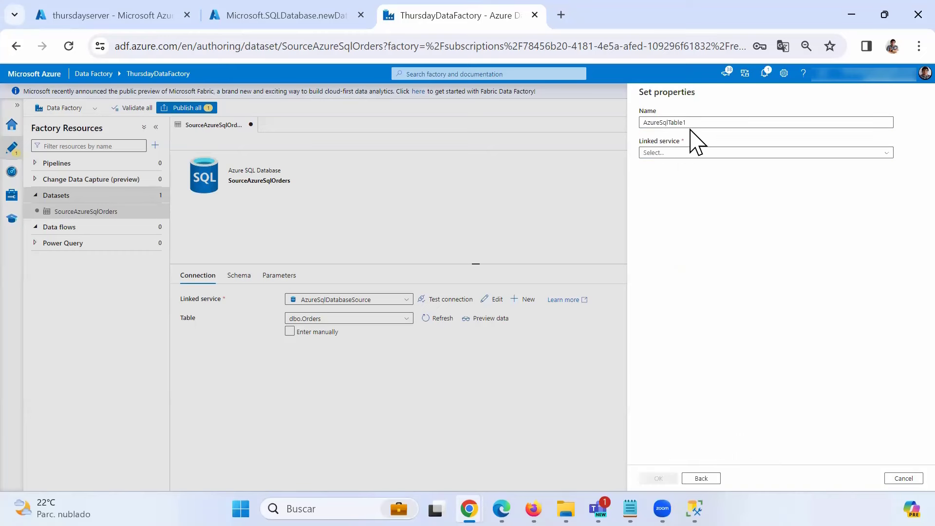
- Use linked service AzureSqlDatabaseSource and table dbo.Order Details, then create AzureSqlTable1
{"action": "left_click", "coordinate": [683, 153]}
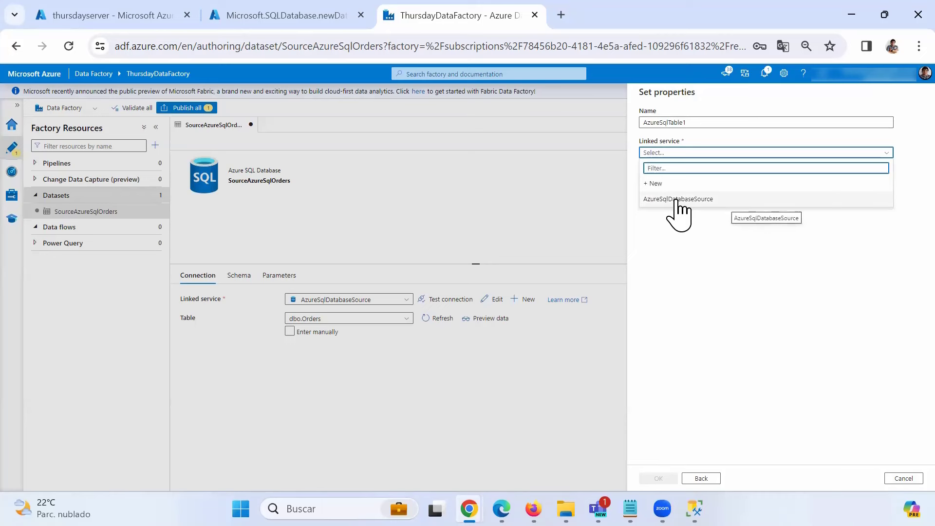
{"action": "left_click", "coordinate": [677, 200]}
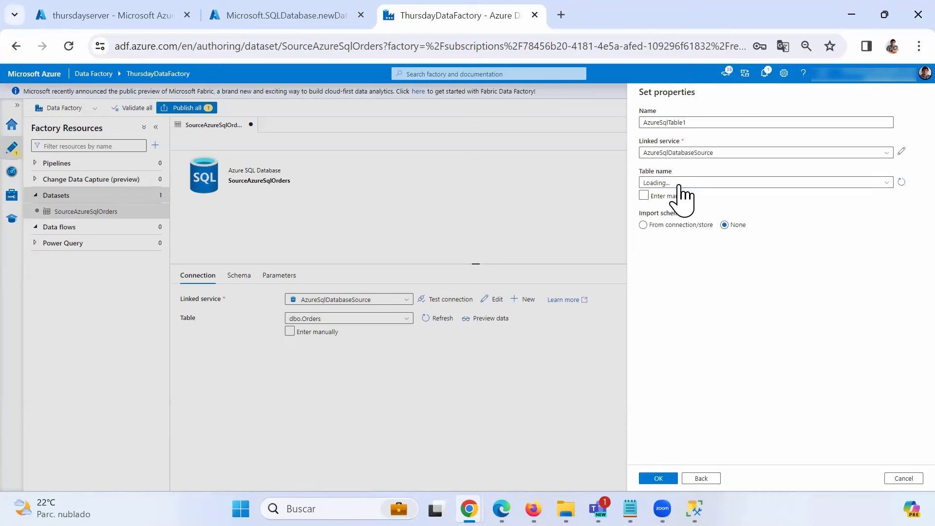
{"action": "left_click", "coordinate": [678, 184]}
{"action": "scroll", "coordinate": [705, 292], "scroll_direction": "down", "scroll_amount": 1}
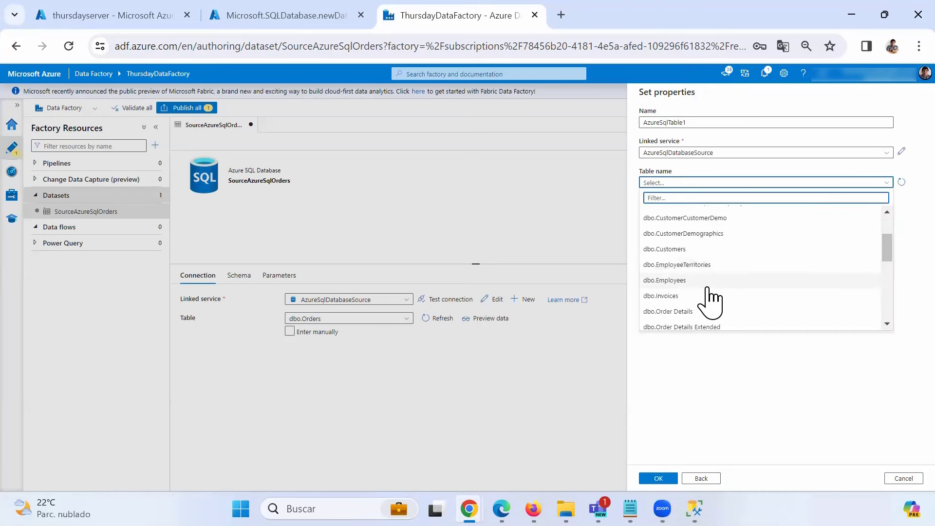
{"action": "left_click", "coordinate": [693, 312]}
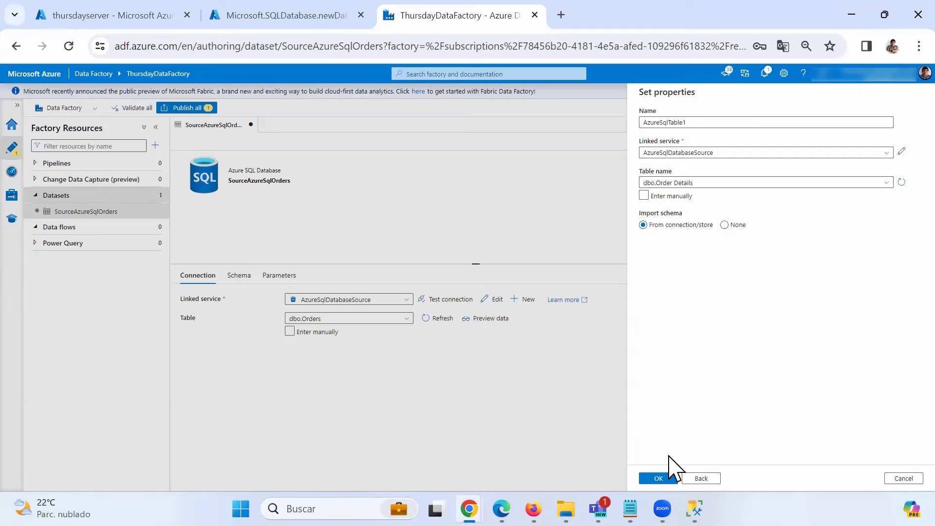
{"action": "left_click", "coordinate": [658, 478]}
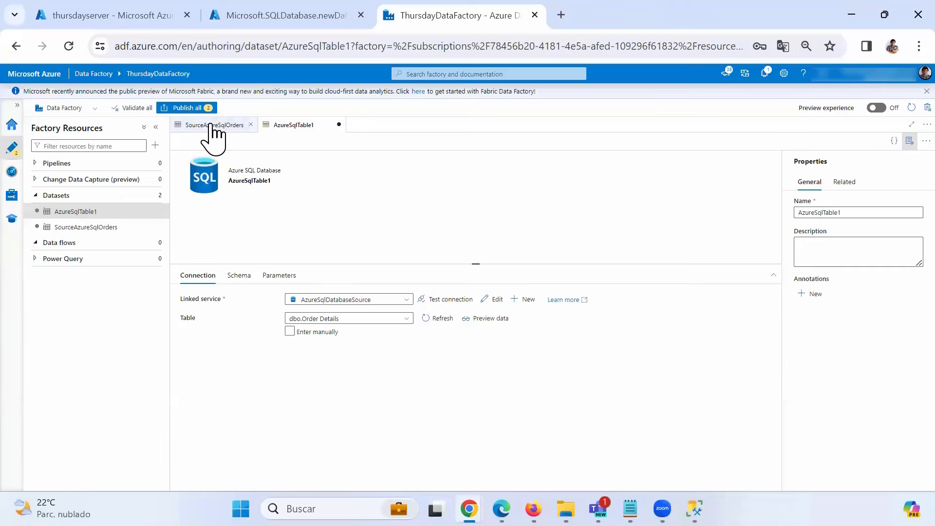
- Switch back and forth between the SourceAzureSqlOrders and AzureSqlTable1 dataset tabs
{"action": "left_click", "coordinate": [241, 126]}
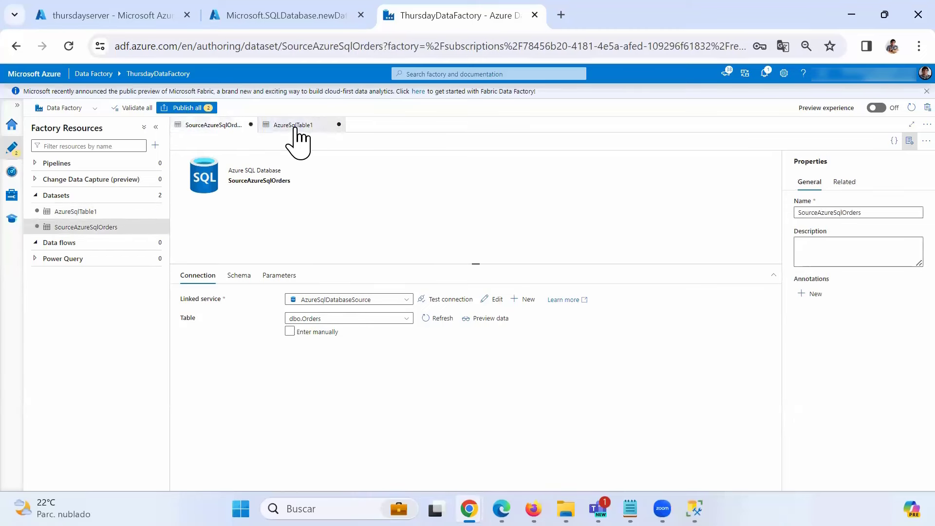
{"action": "left_click", "coordinate": [295, 126]}
{"action": "left_click", "coordinate": [234, 126]}
{"action": "left_click", "coordinate": [276, 125]}
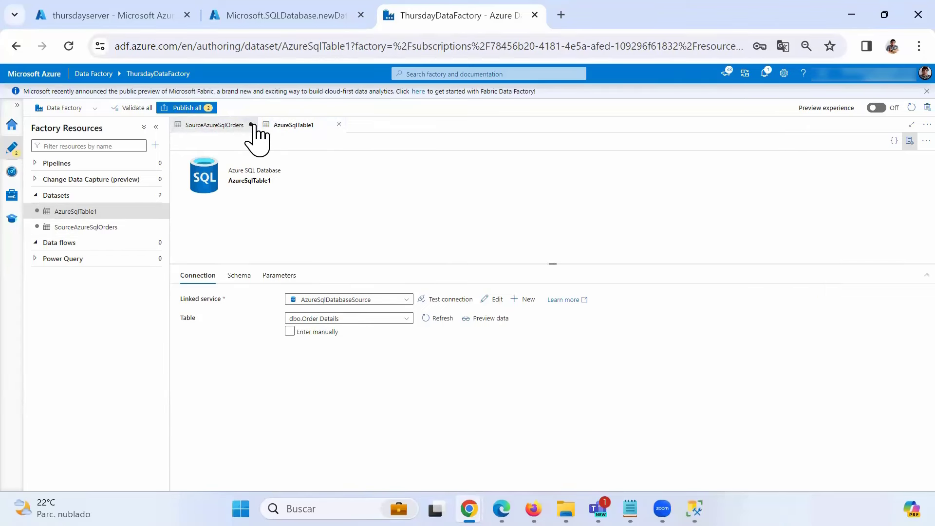
{"action": "left_click", "coordinate": [242, 127]}
{"action": "left_click", "coordinate": [292, 127]}
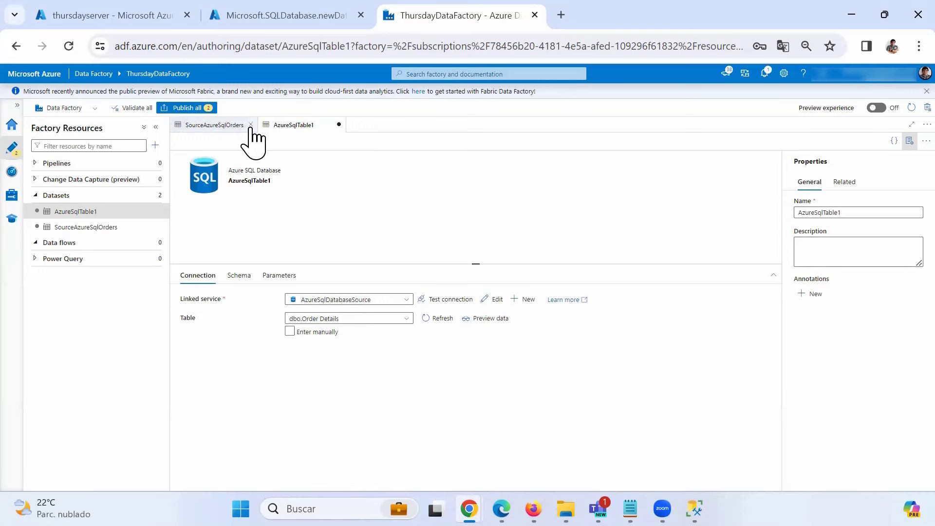
- Compare the Schema columns of SourceAzureSqlOrders and AzureSqlTable1, then start a new dataset
{"action": "left_click", "coordinate": [218, 126]}
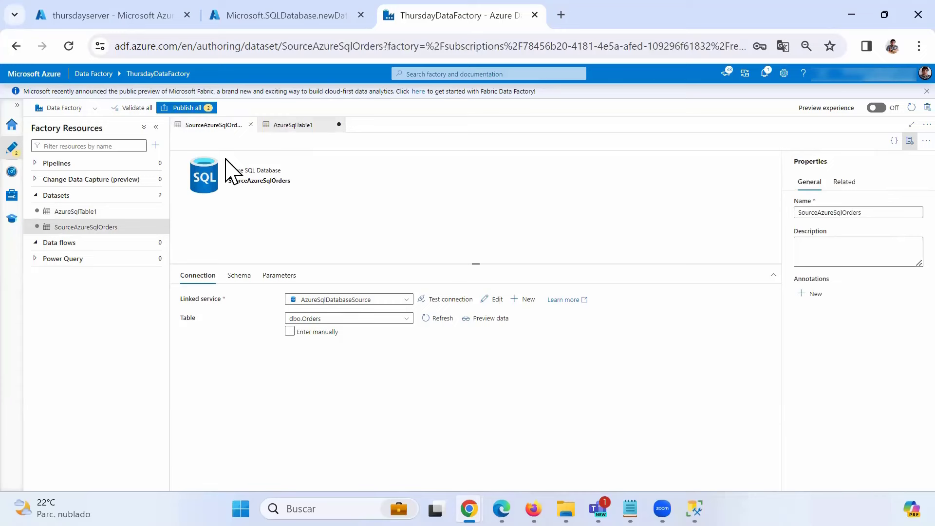
{"action": "left_click", "coordinate": [239, 282]}
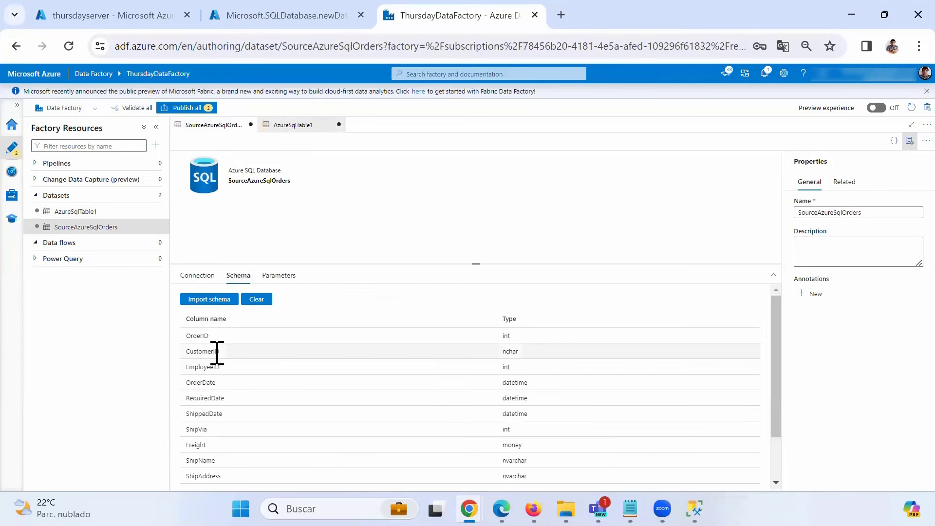
{"action": "scroll", "coordinate": [217, 353], "scroll_direction": "down", "scroll_amount": 3}
{"action": "scroll", "coordinate": [216, 353], "scroll_direction": "up", "scroll_amount": 3}
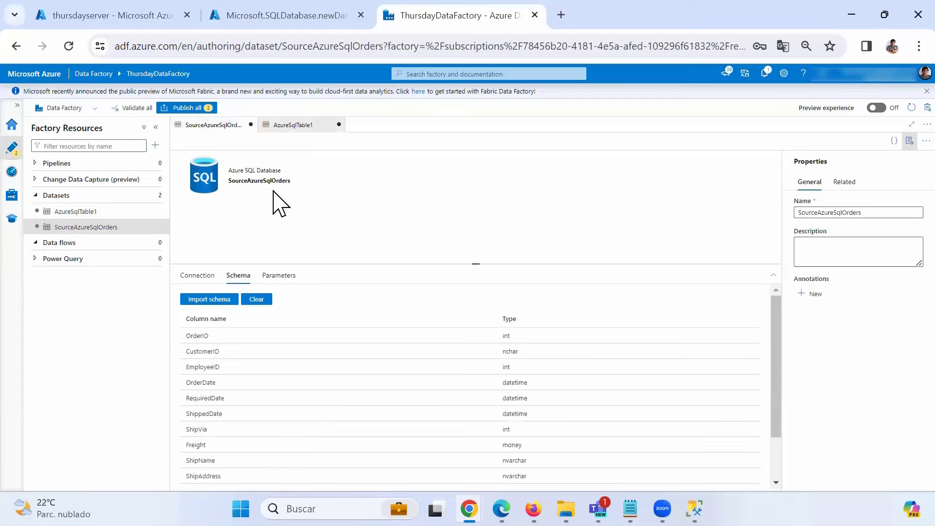
{"action": "left_click", "coordinate": [290, 125]}
{"action": "left_click", "coordinate": [239, 275]}
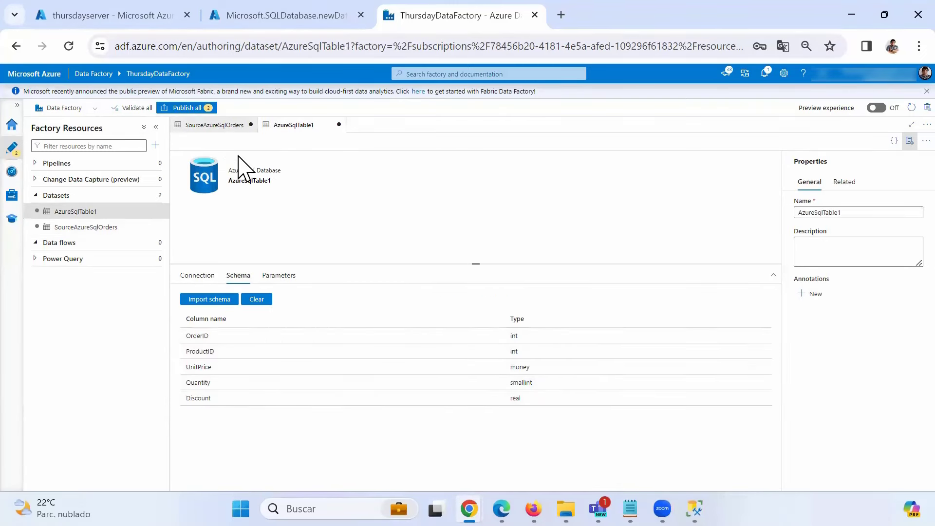
{"action": "left_click", "coordinate": [225, 128]}
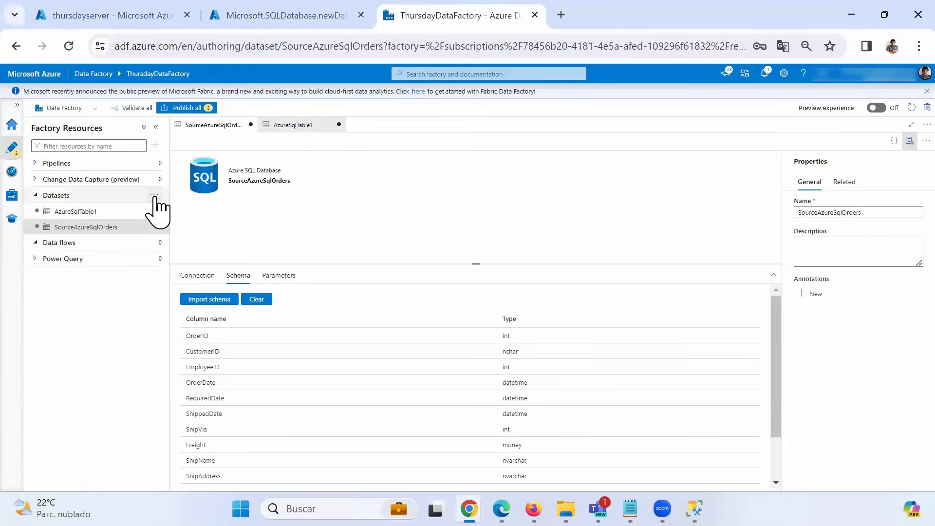
{"action": "left_click", "coordinate": [154, 195]}
{"action": "left_click", "coordinate": [165, 209]}
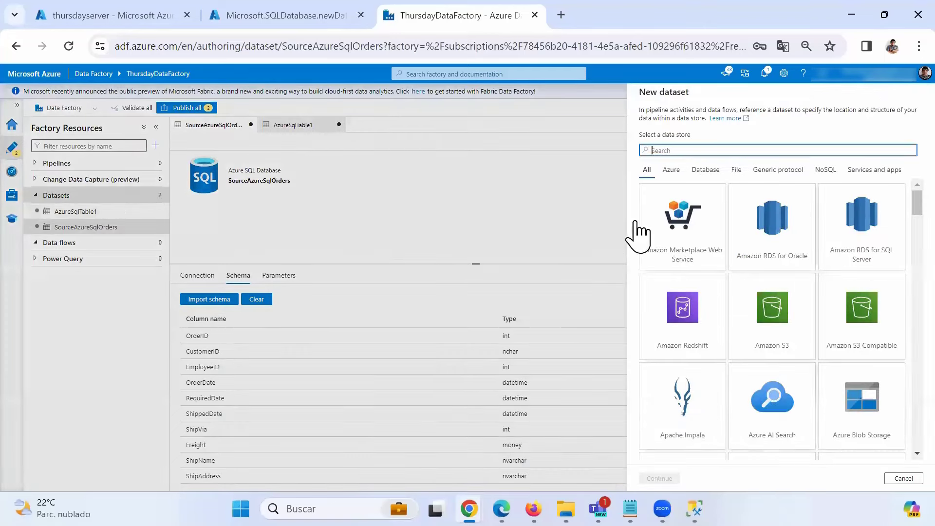
- Create an Azure SQL Database dataset named DestinationAzureSqlSales and start a new linked service
{"action": "scroll", "coordinate": [774, 419], "scroll_direction": "down", "scroll_amount": 5}
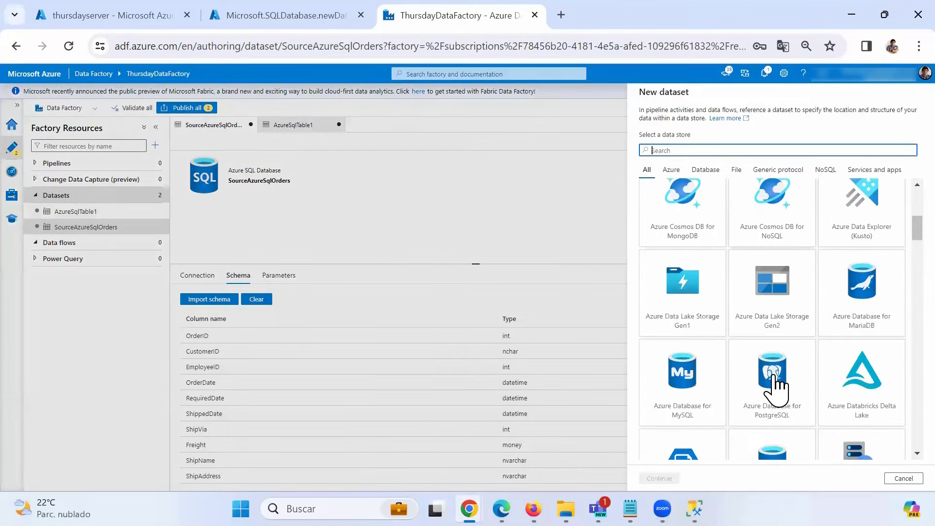
{"action": "scroll", "coordinate": [774, 380], "scroll_direction": "down", "scroll_amount": 2}
{"action": "left_click", "coordinate": [775, 397]}
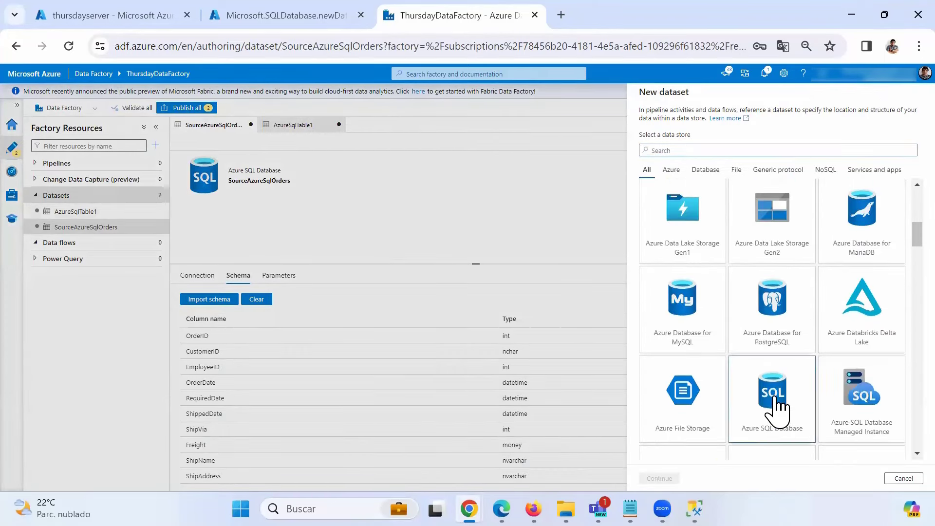
{"action": "left_click", "coordinate": [659, 478]}
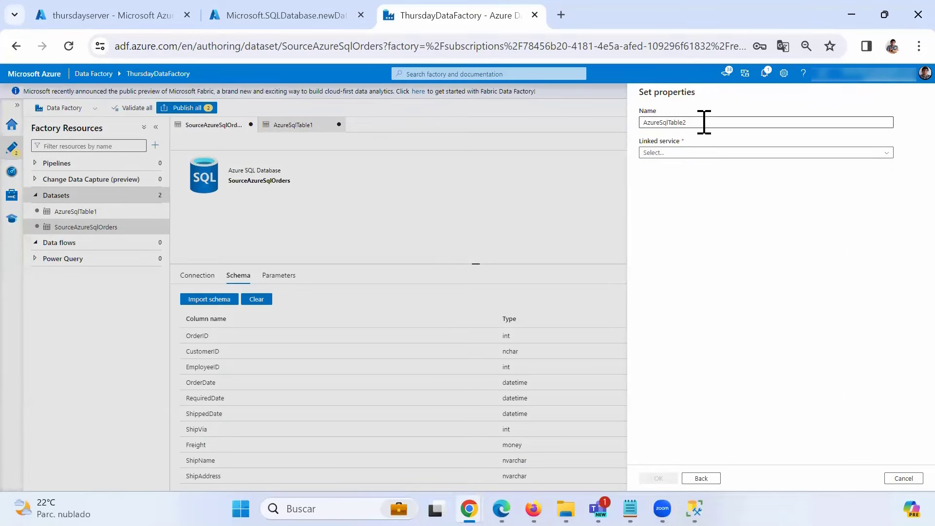
{"action": "left_click_drag", "start_coordinate": [668, 122], "coordinate": [721, 119]}
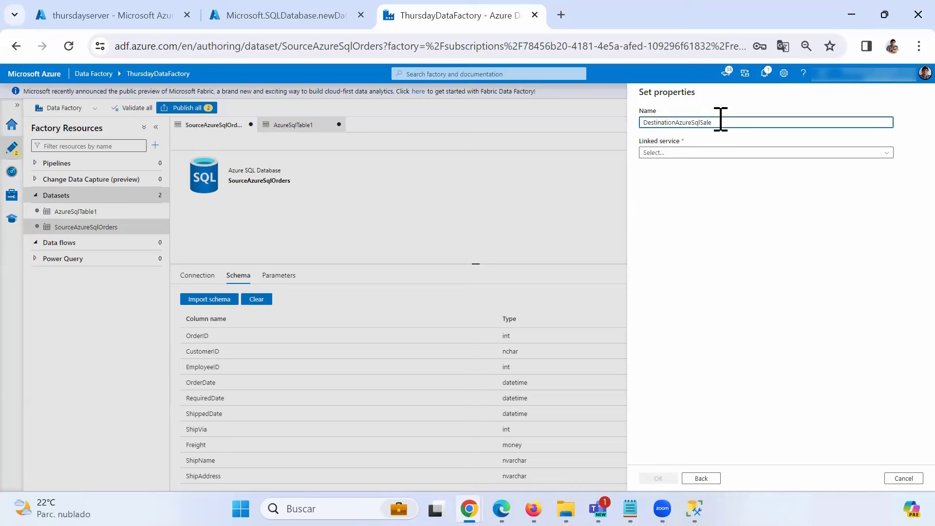
{"action": "type", "text": "s"}
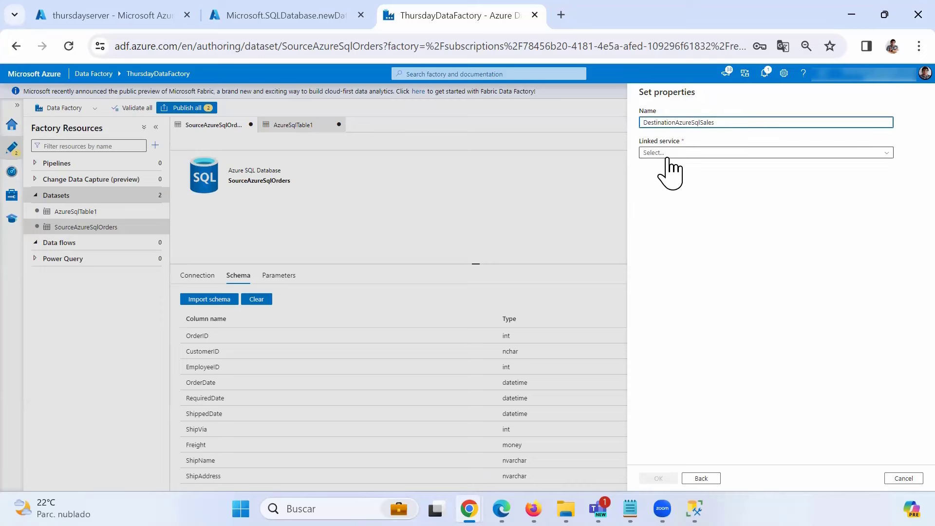
{"action": "left_click", "coordinate": [667, 154]}
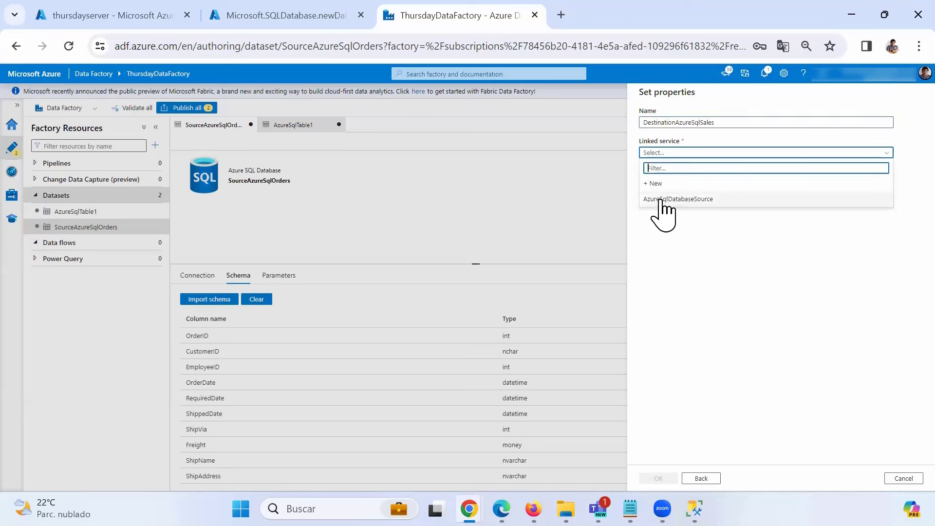
{"action": "left_click", "coordinate": [657, 184]}
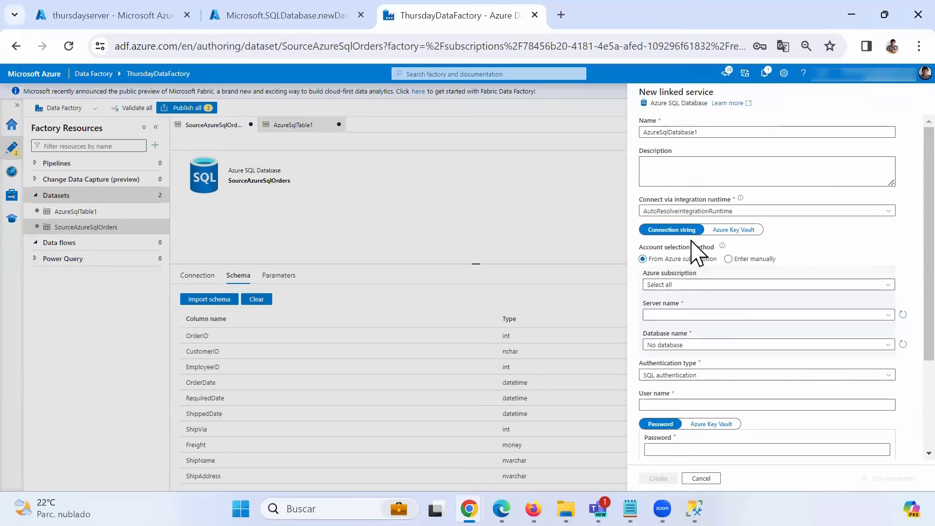
- Name the linked service AzureSqlDatabaseDestination on the student subscription, thursdayserver, DBDestination
{"action": "left_click", "coordinate": [704, 132]}
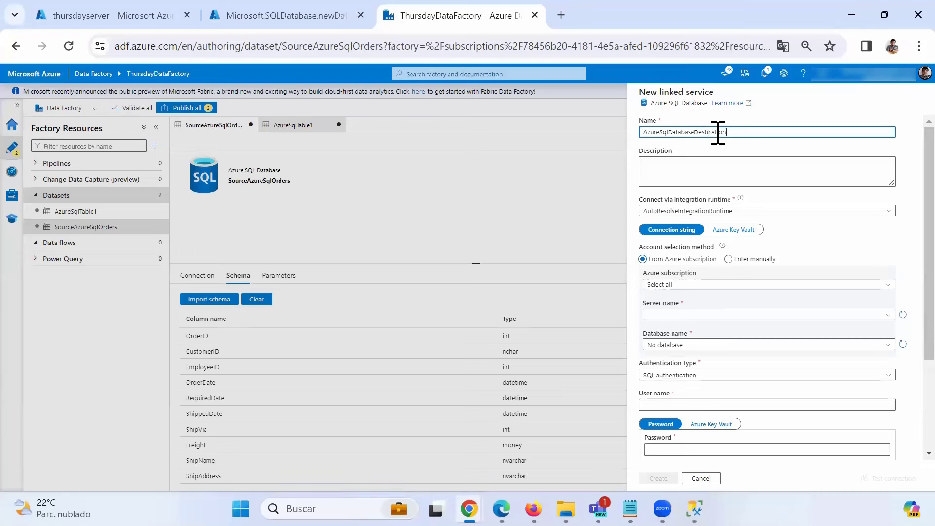
{"action": "left_click", "coordinate": [681, 287]}
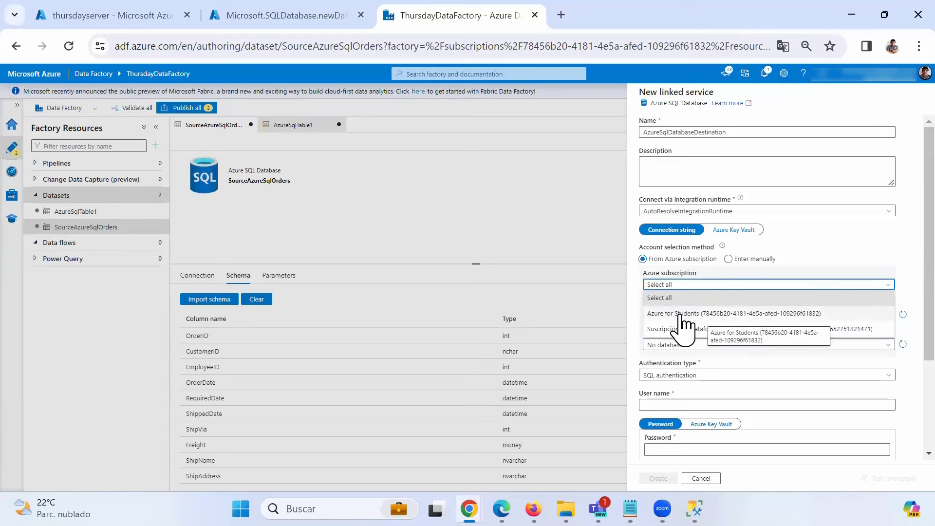
{"action": "left_click", "coordinate": [681, 314]}
{"action": "left_click", "coordinate": [712, 314]}
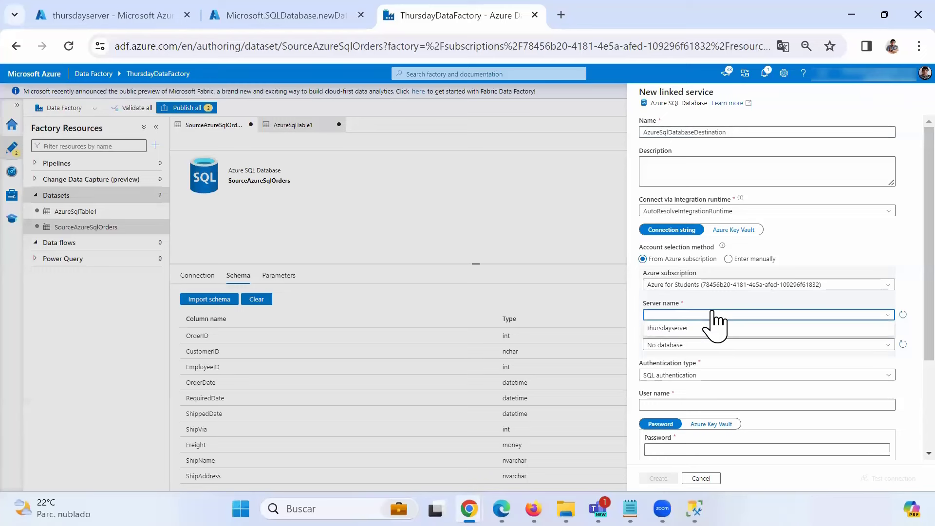
{"action": "left_click", "coordinate": [683, 330]}
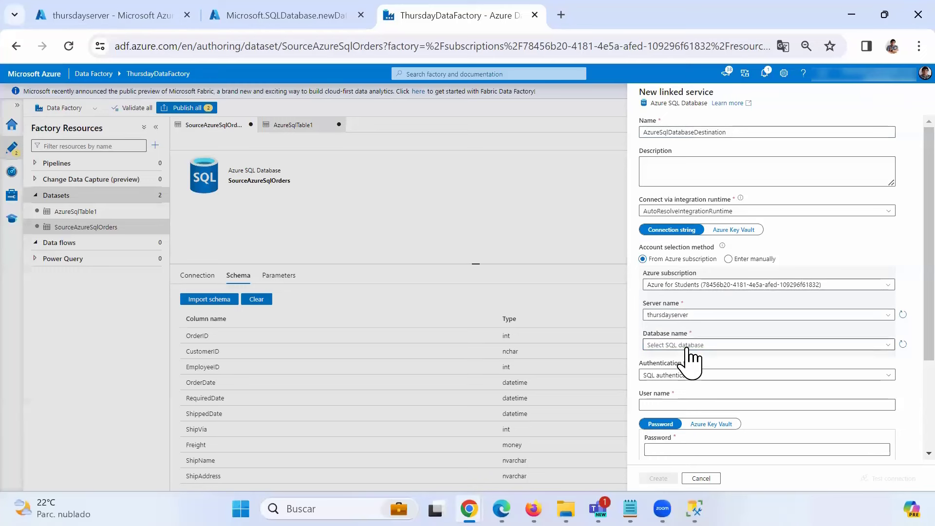
{"action": "left_click", "coordinate": [687, 345]}
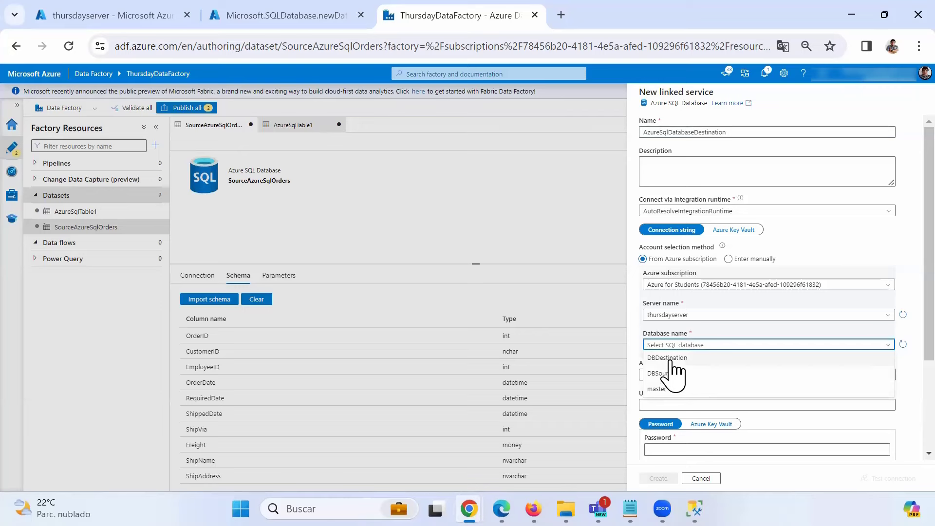
{"action": "left_click", "coordinate": [673, 360]}
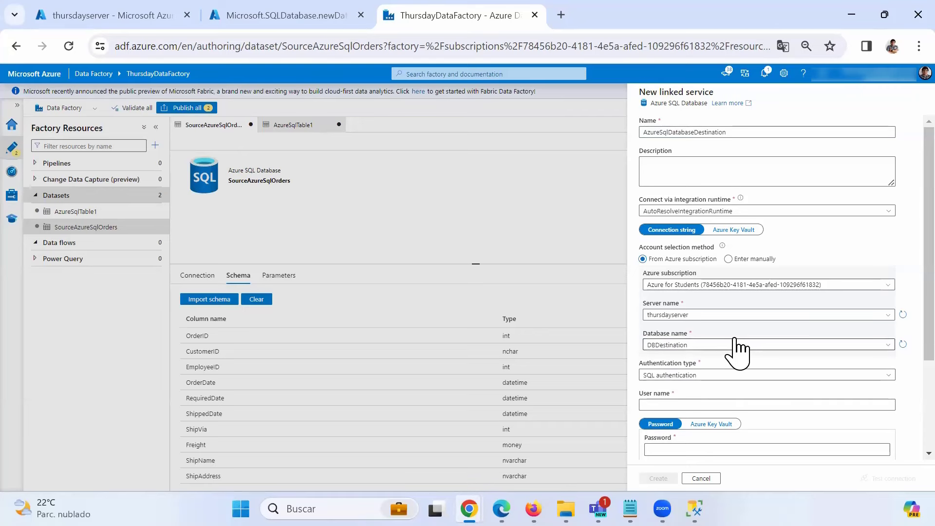
- Enter the SQL user name and password, test the connection, and create the linked service
{"action": "scroll", "coordinate": [725, 375], "scroll_direction": "down", "scroll_amount": 2}
{"action": "left_click", "coordinate": [681, 332]}
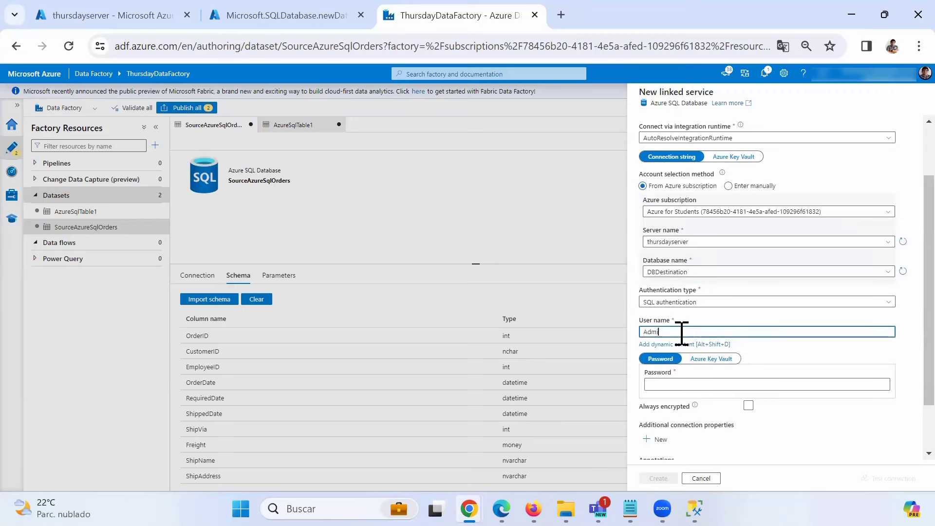
{"action": "type", "text": "Administrado"}
{"action": "key", "text": "Tab"}
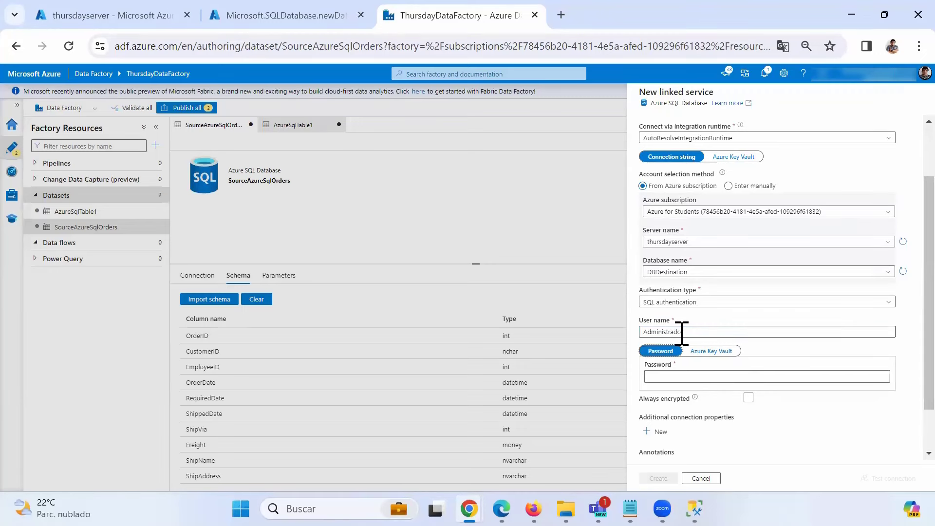
{"action": "scroll", "coordinate": [724, 372], "scroll_direction": "down", "scroll_amount": 2}
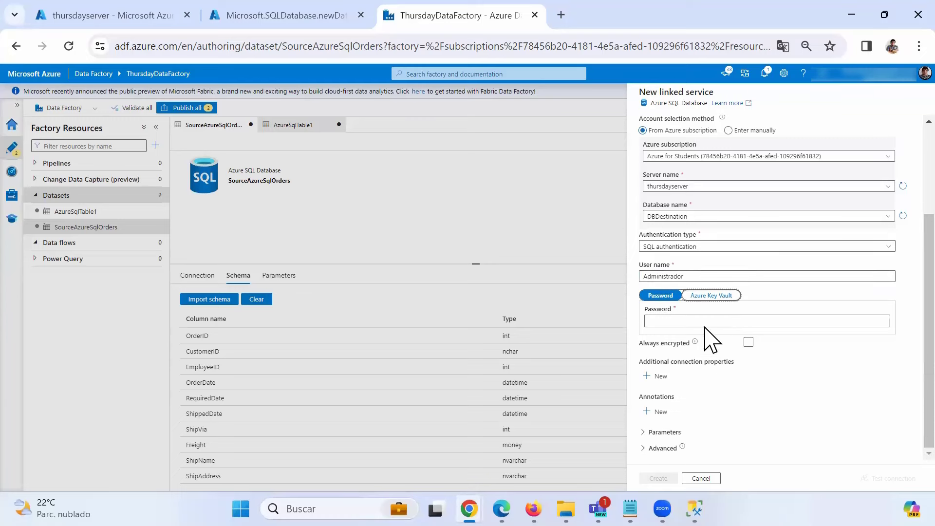
{"action": "left_click", "coordinate": [703, 320]}
{"action": "type", "text": "••"}
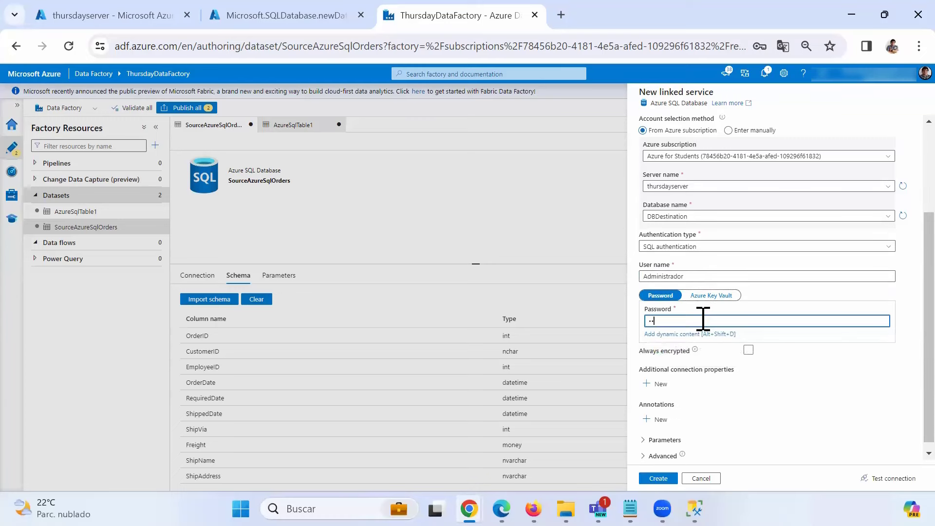
{"action": "type", "text": "••••"}
{"action": "left_click", "coordinate": [869, 478]}
{"action": "left_click", "coordinate": [658, 478]}
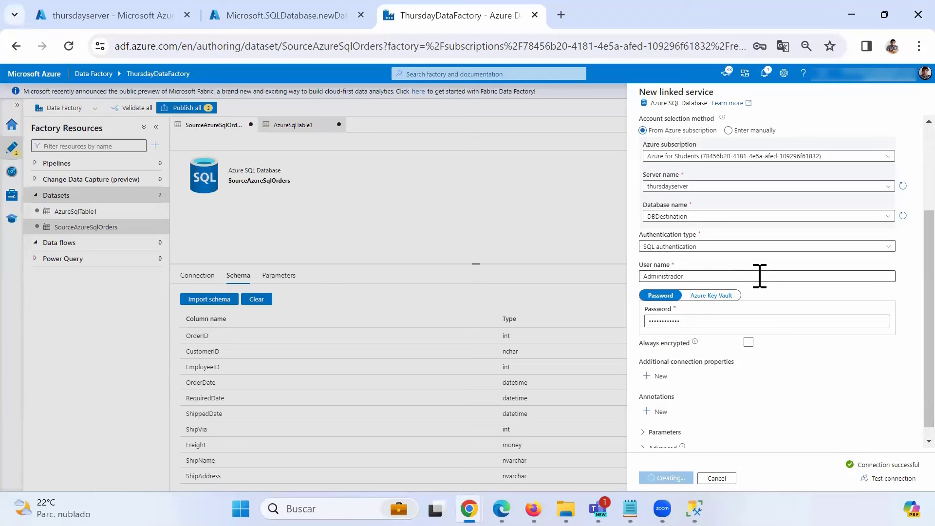
- Set table dbo.Sales, create the dataset, and review its columns OrderID through ShipAddress
{"action": "left_click", "coordinate": [781, 183]}
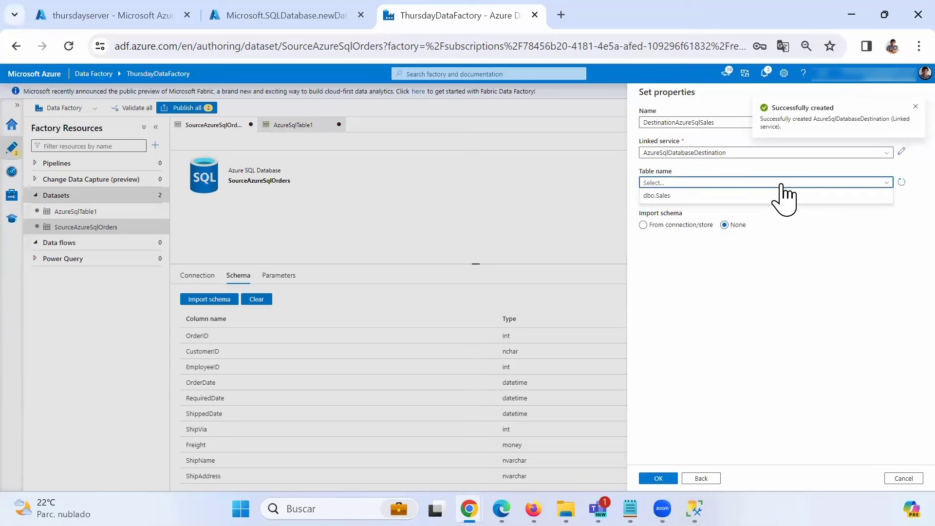
{"action": "left_click", "coordinate": [668, 196]}
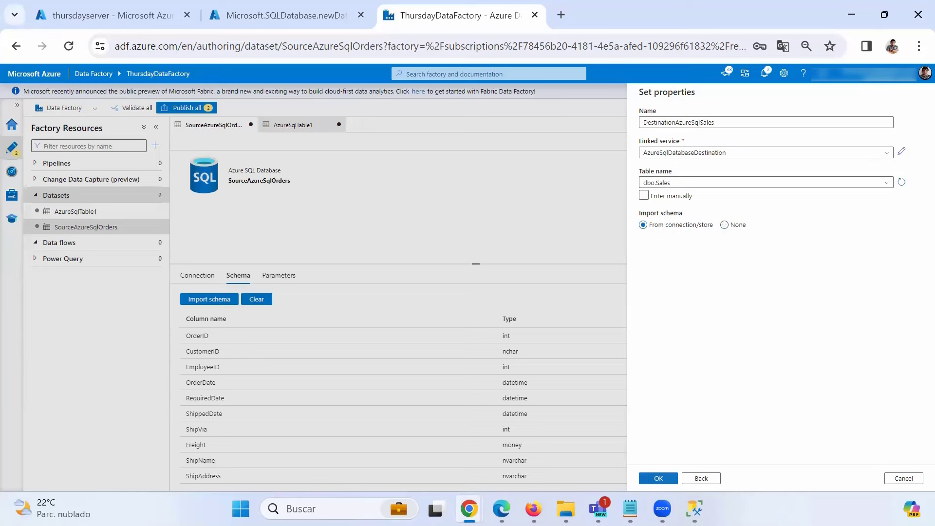
{"action": "left_click", "coordinate": [659, 478]}
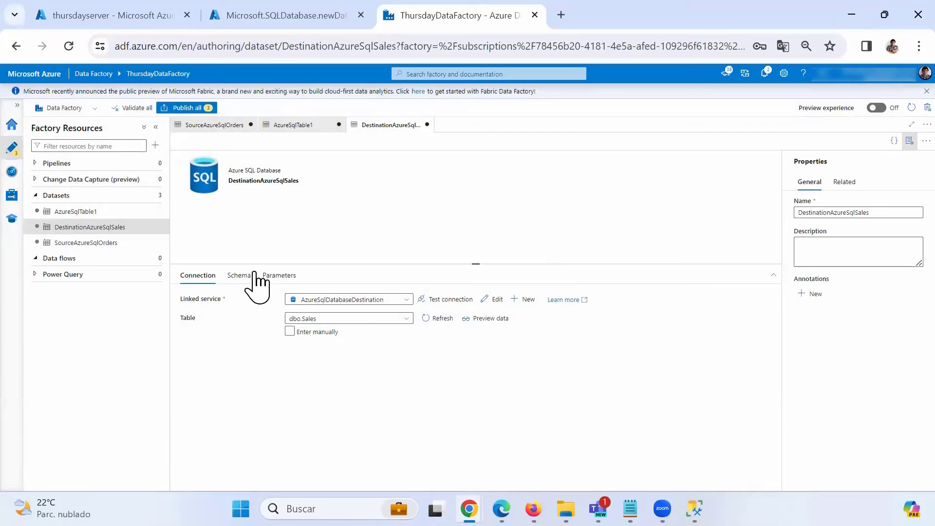
{"action": "left_click", "coordinate": [238, 276]}
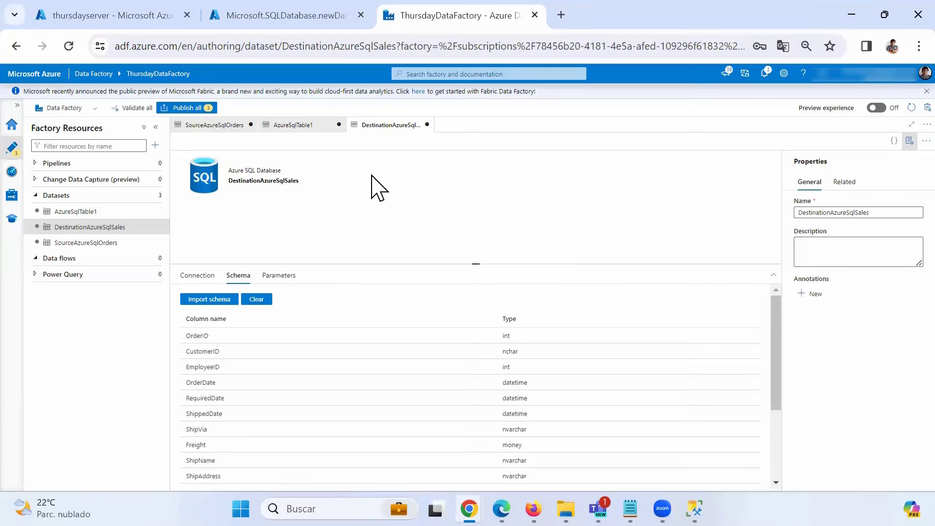
- Publish all pending changes to ThursdayDataFactory and dismiss the 'Publishing completed' notification
{"action": "left_click", "coordinate": [191, 108]}
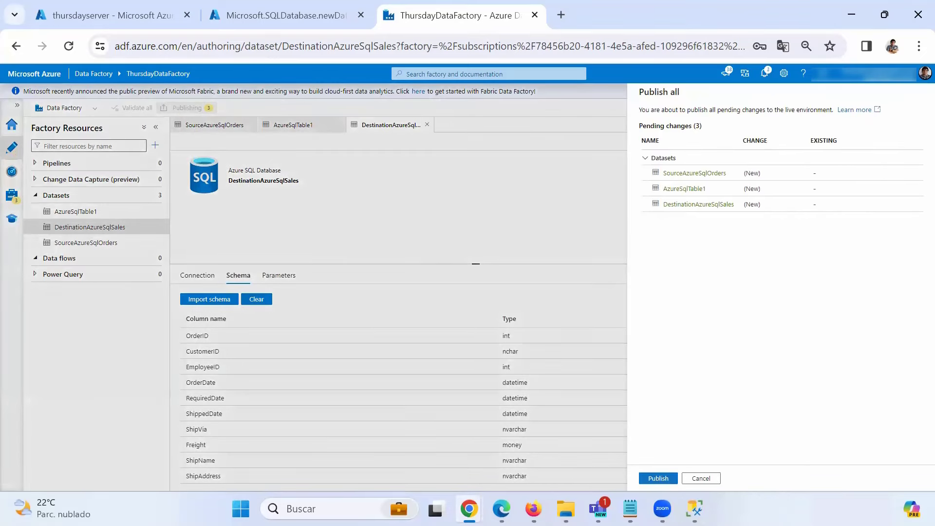
{"action": "left_click", "coordinate": [658, 478]}
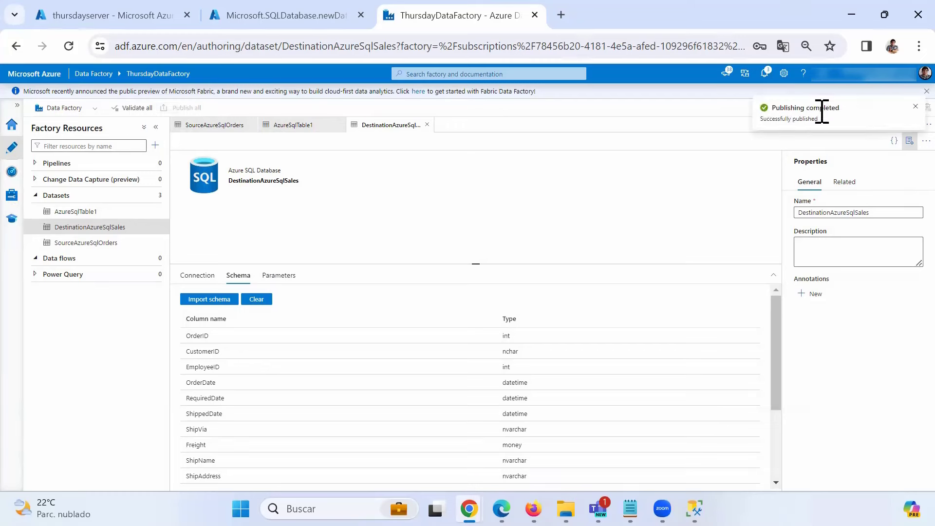
{"action": "left_click", "coordinate": [915, 106]}
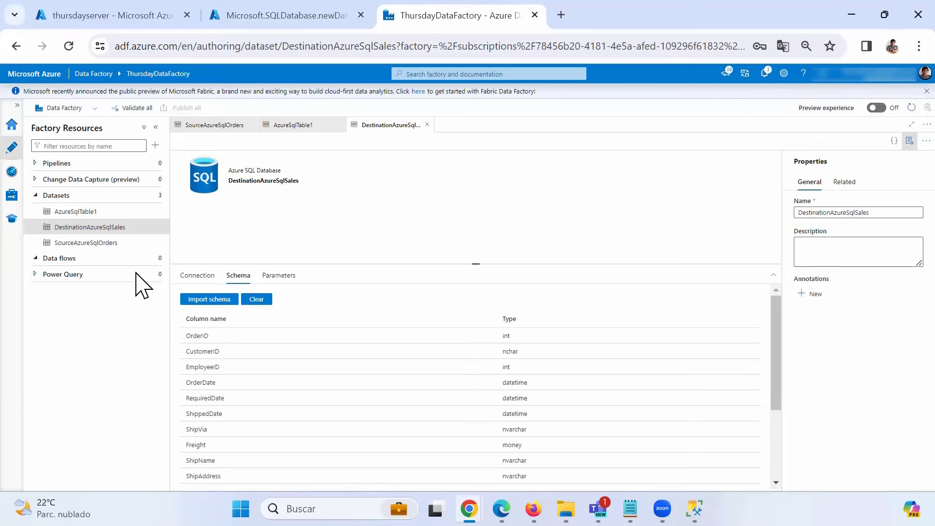
{"action": "key", "text": "ctrl+2"}
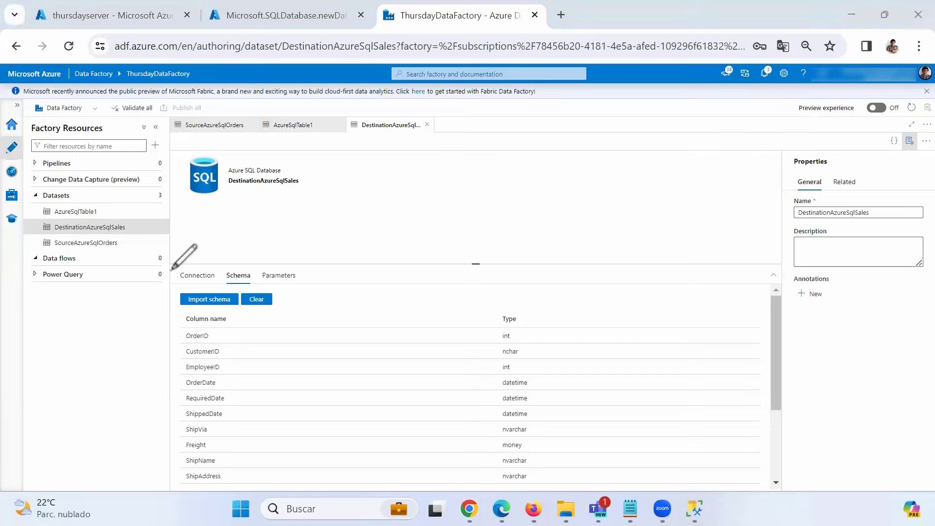
{"action": "mouse_move", "coordinate": [178, 260]}
{"action": "left_mouse_down"}
{"action": "mouse_move", "coordinate": [29, 260]}
{"action": "mouse_move", "coordinate": [107, 249]}
{"action": "mouse_move", "coordinate": [178, 257]}
{"action": "left_mouse_up"}
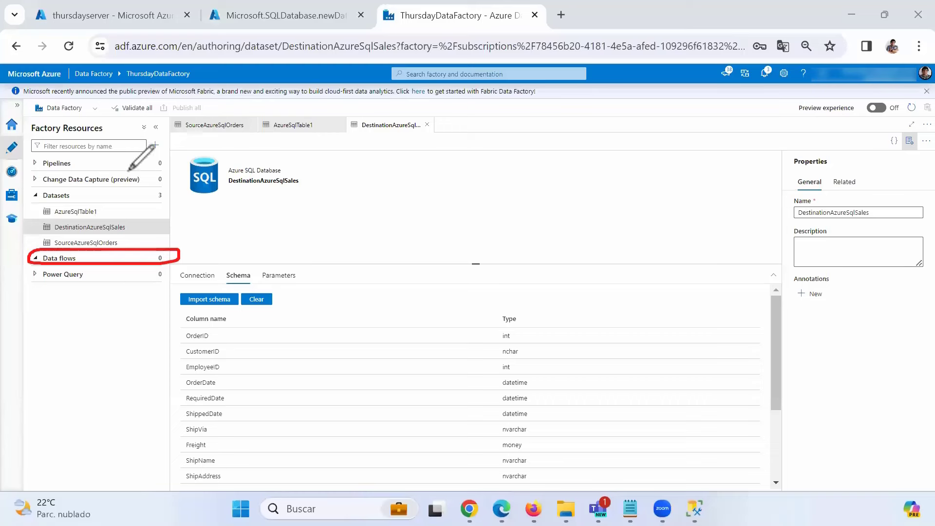
{"action": "mouse_move", "coordinate": [57, 169]}
{"action": "left_mouse_down"}
{"action": "mouse_move", "coordinate": [100, 162]}
{"action": "mouse_move", "coordinate": [46, 155]}
{"action": "mouse_move", "coordinate": [49, 170]}
{"action": "mouse_move", "coordinate": [175, 156]}
{"action": "mouse_move", "coordinate": [147, 246]}
{"action": "mouse_move", "coordinate": [144, 229]}
{"action": "mouse_move", "coordinate": [168, 234]}
{"action": "left_mouse_up"}
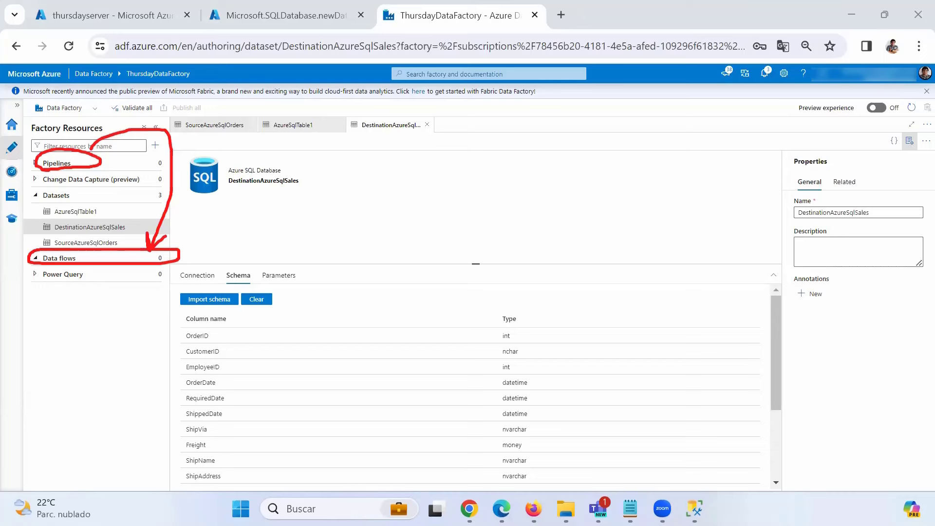
{"action": "left_click", "coordinate": [48, 68]}
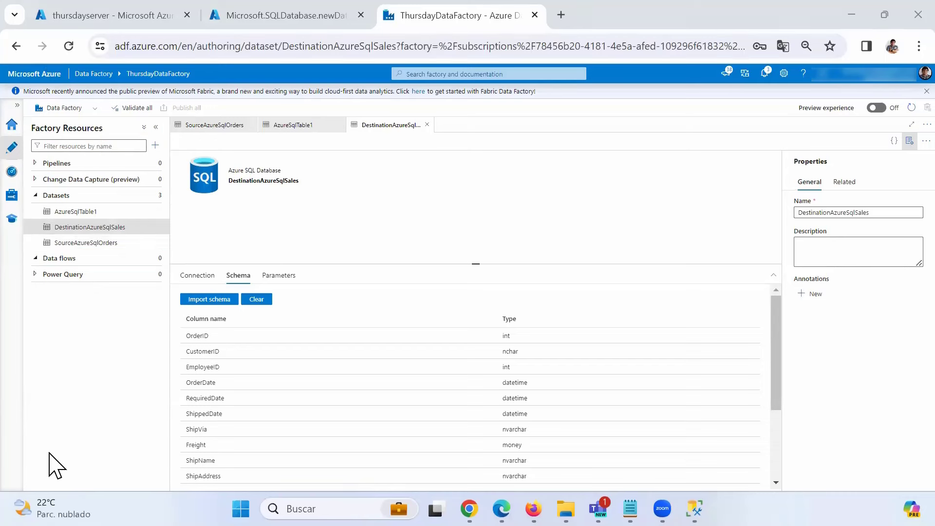
{"action": "mouse_move", "coordinate": [68, 259]}
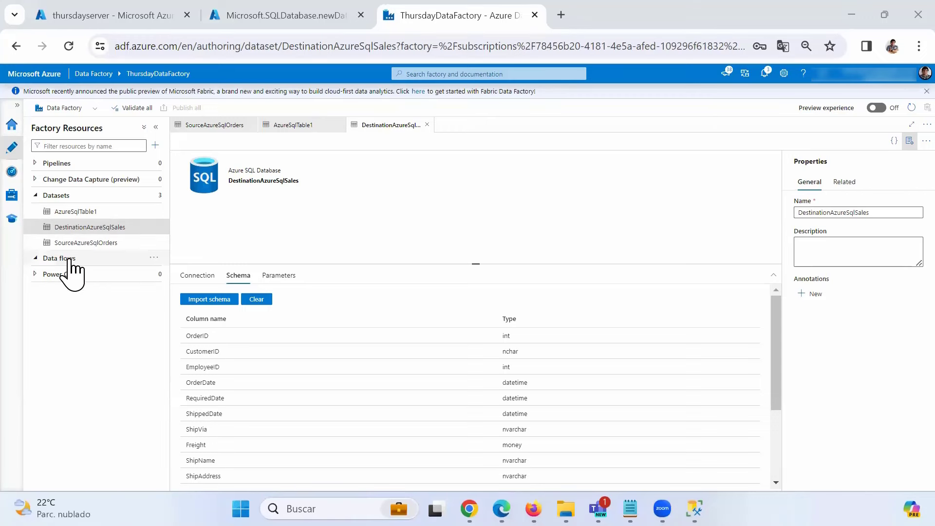
- Create the new data flow dataflow1 from the Data flows actions menu
{"action": "left_click", "coordinate": [154, 258]}
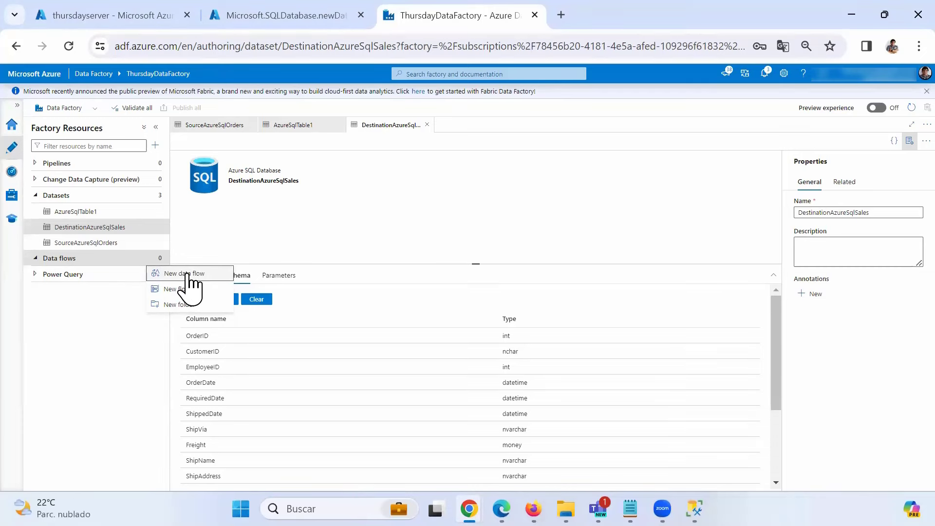
{"action": "left_click", "coordinate": [187, 274]}
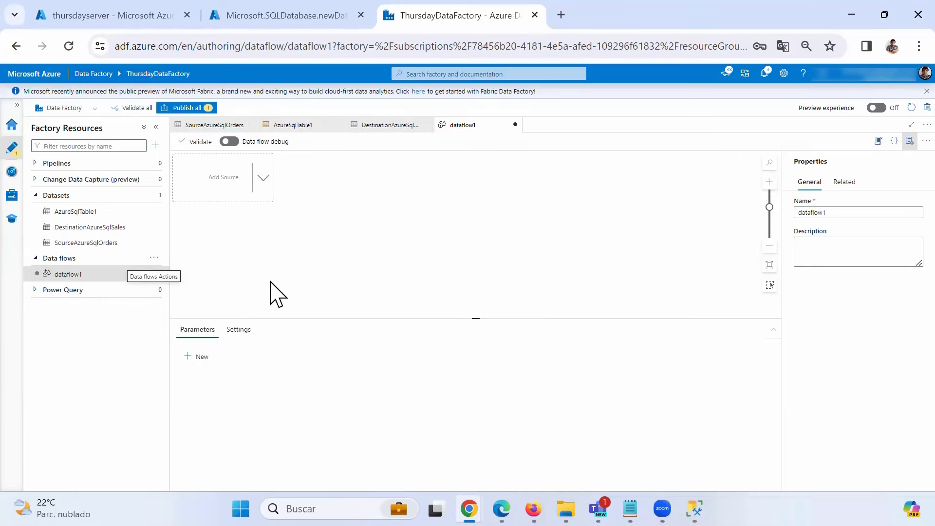
- Add a source named SourceOrder that reads the SourceAzureSqlOrders dataset
{"action": "left_click", "coordinate": [263, 178]}
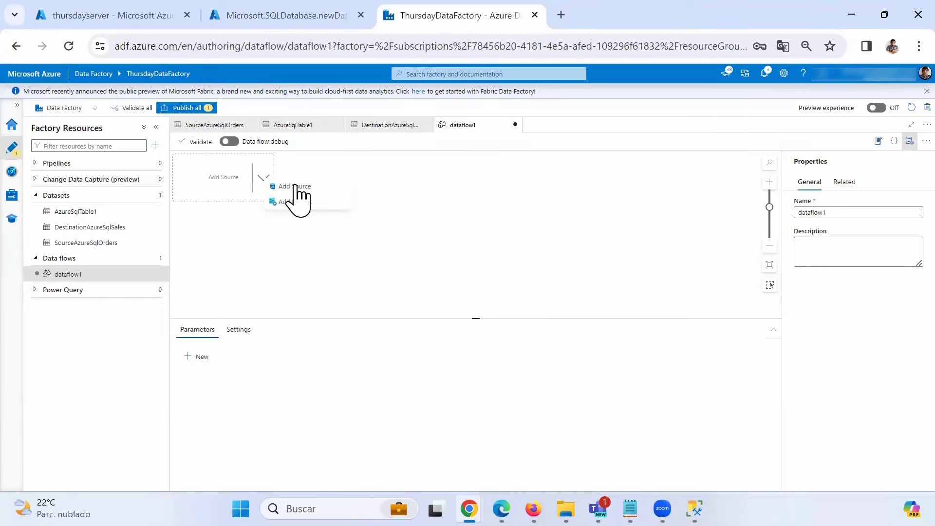
{"action": "left_click", "coordinate": [292, 187]}
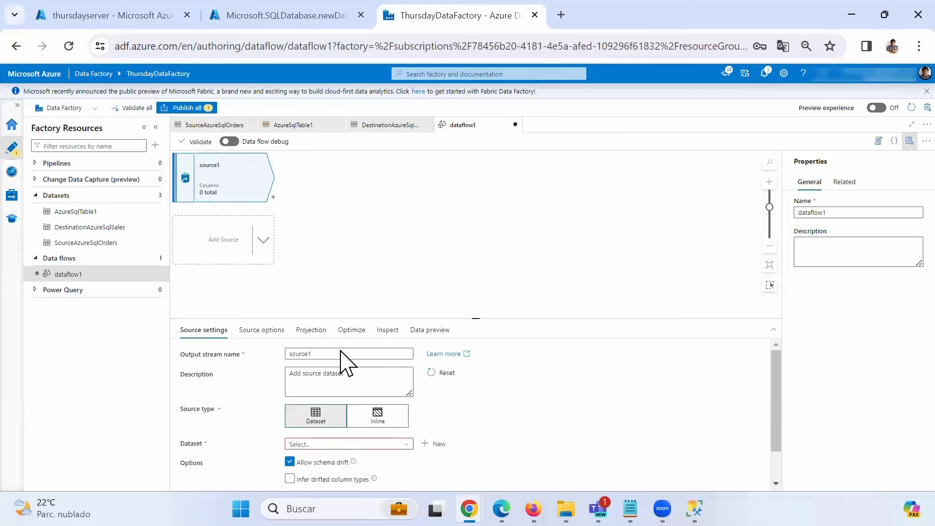
{"action": "left_click_drag", "start_coordinate": [317, 355], "coordinate": [277, 351]}
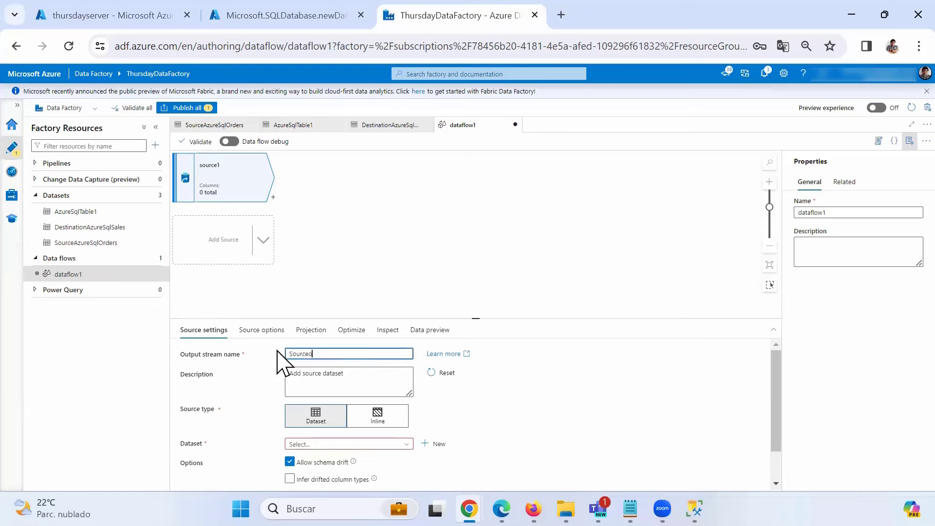
{"action": "left_click", "coordinate": [312, 354]}
{"action": "left_click_drag", "start_coordinate": [368, 316], "coordinate": [375, 266]}
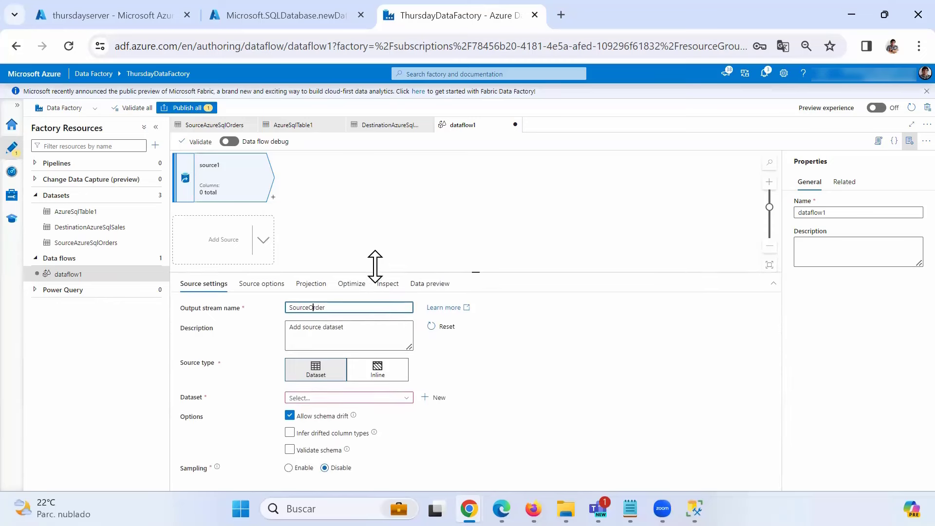
{"action": "left_click", "coordinate": [347, 393]}
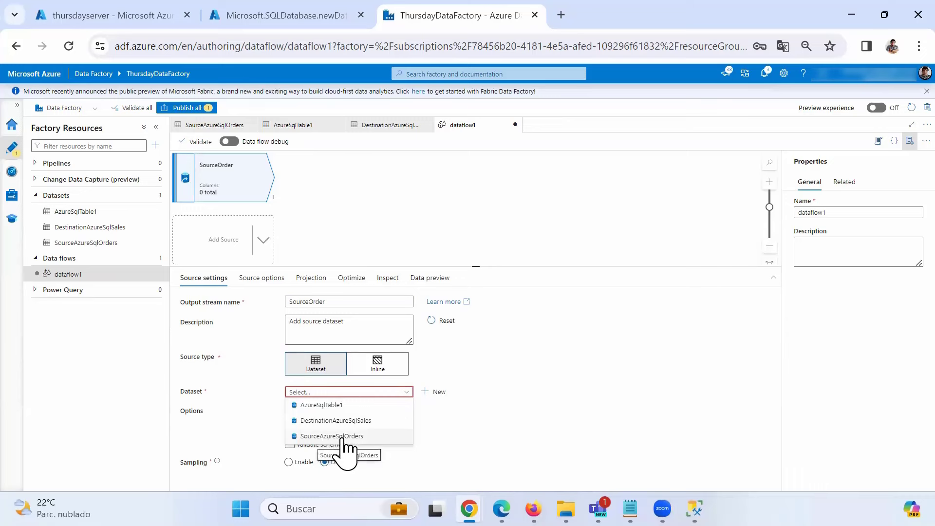
{"action": "left_click", "coordinate": [345, 436]}
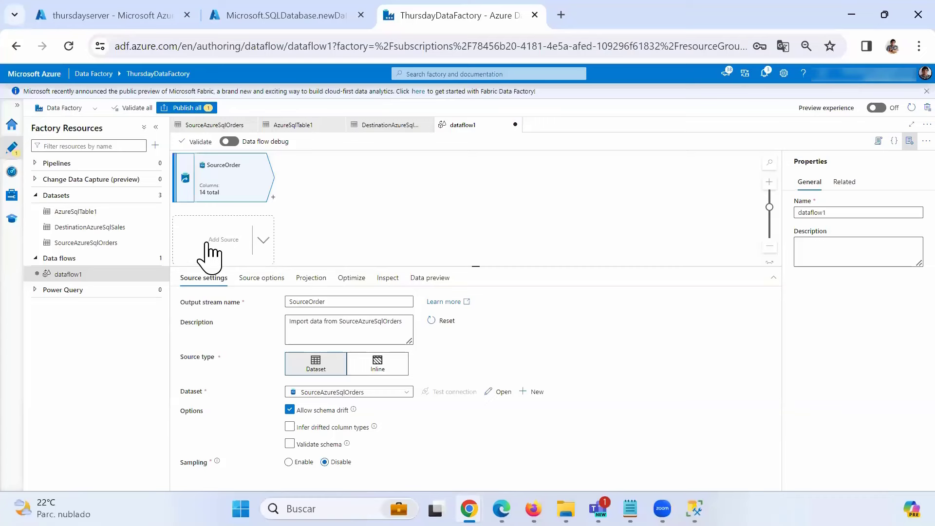
- Add a second source named SourdeDetails, leaving its dataset unchosen
{"action": "left_click", "coordinate": [265, 241]}
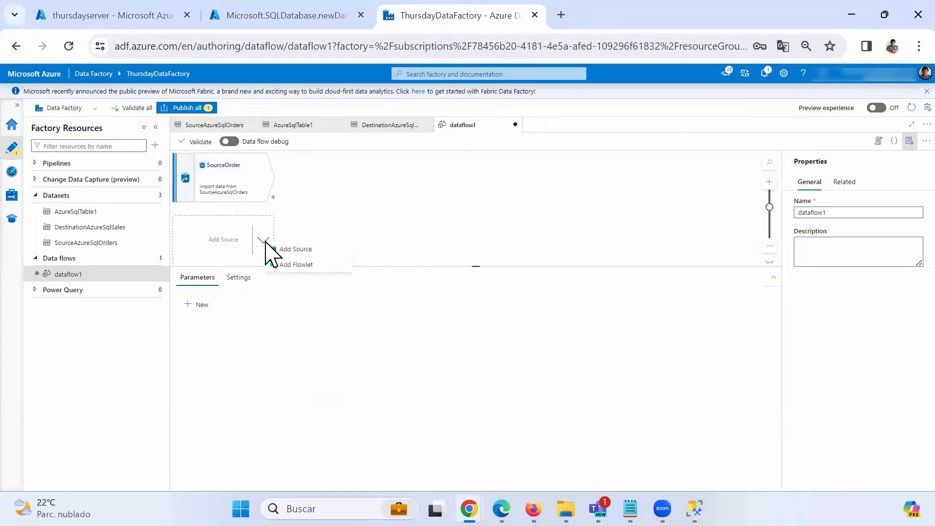
{"action": "left_click", "coordinate": [287, 249]}
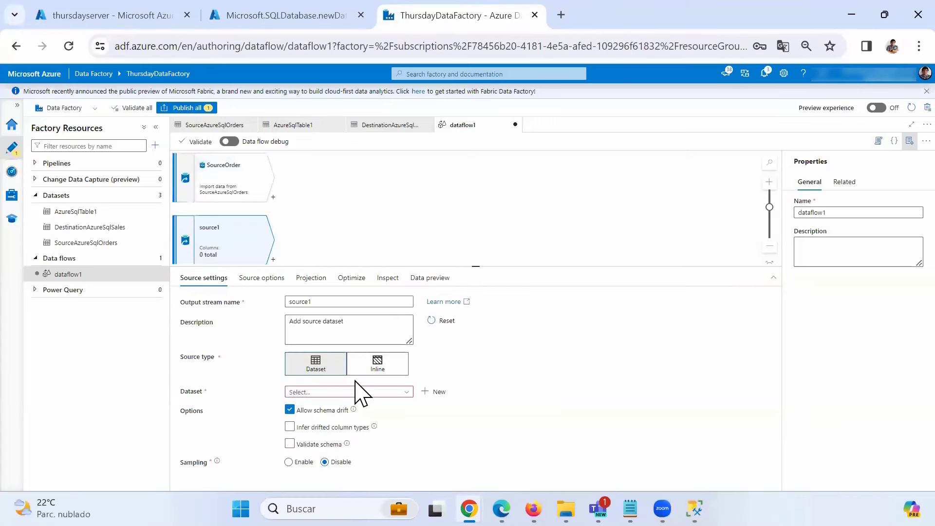
{"action": "left_click_drag", "start_coordinate": [324, 302], "coordinate": [277, 295]}
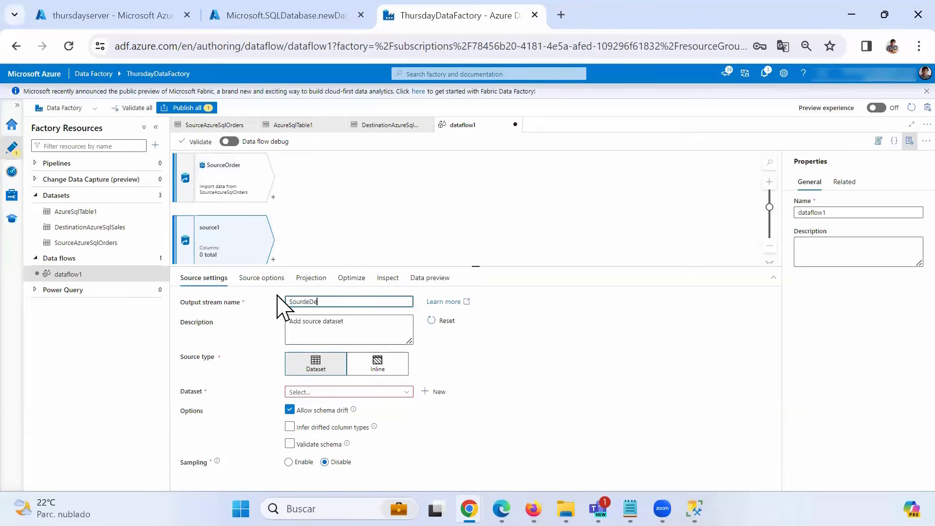
{"action": "left_click", "coordinate": [403, 392]}
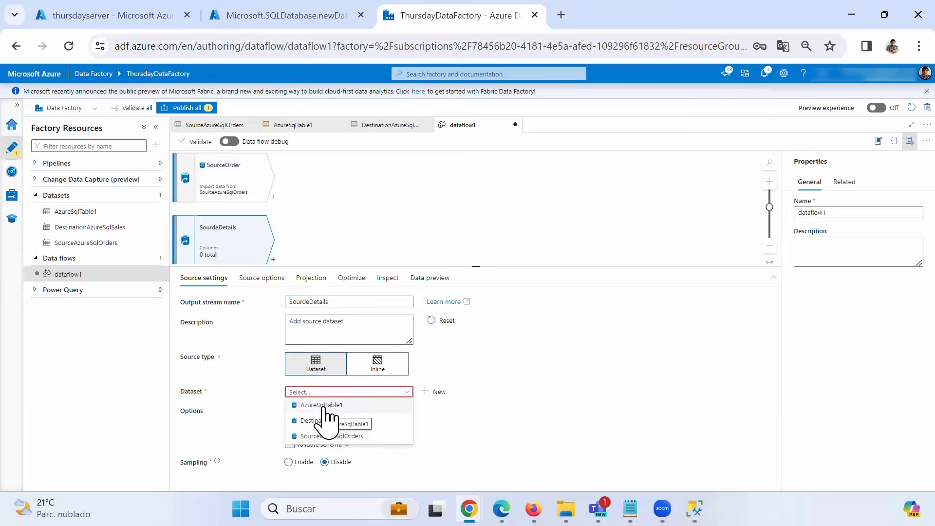
{"action": "left_click", "coordinate": [411, 225]}
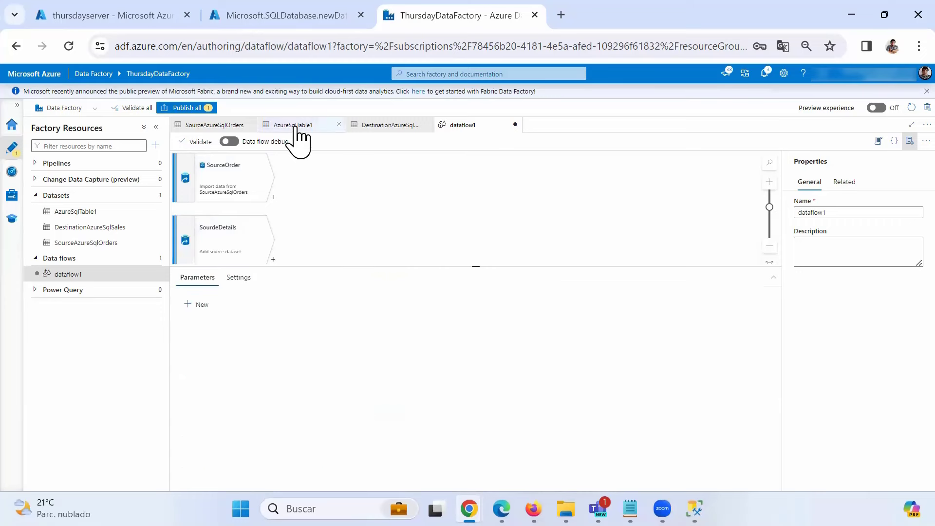
- View the AzureSqlTable1 dataset's connection to dbo.Order Details and select its name
{"action": "left_click", "coordinate": [294, 126]}
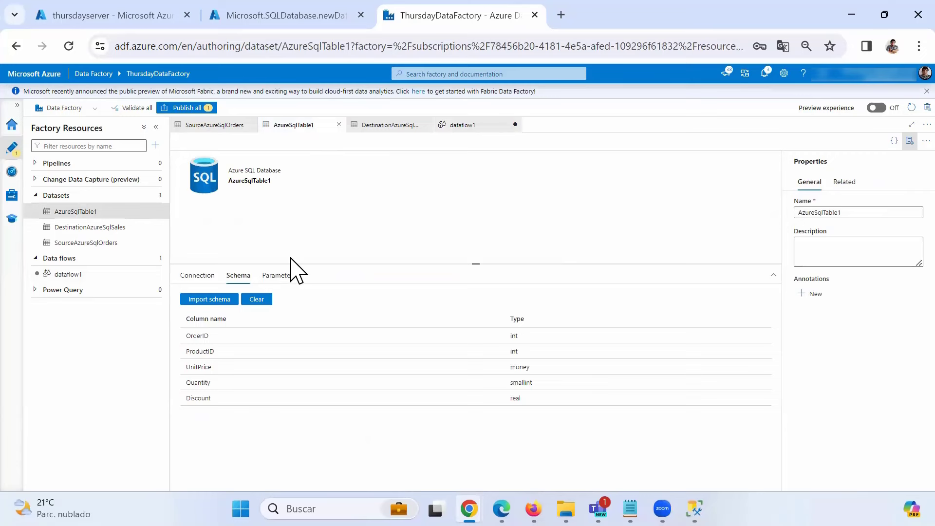
{"action": "left_click_drag", "start_coordinate": [228, 180], "coordinate": [271, 181]}
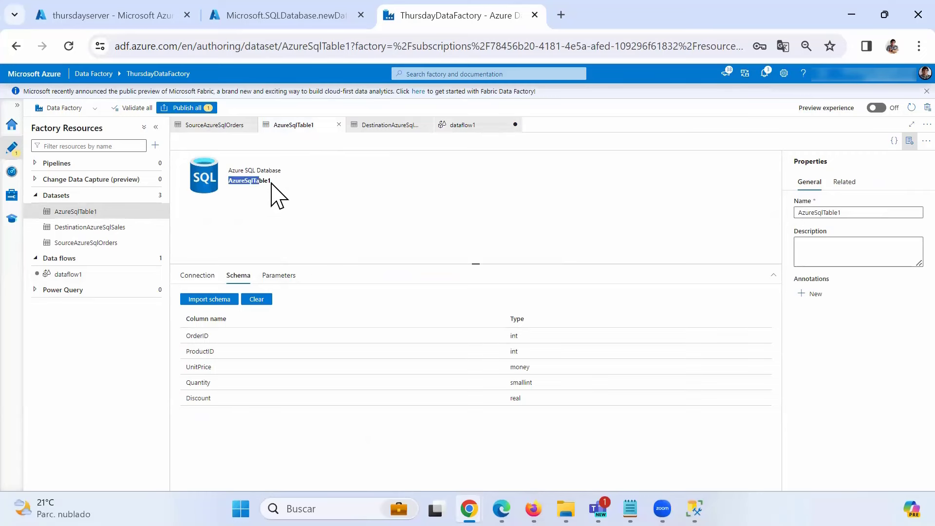
{"action": "left_click", "coordinate": [197, 276]}
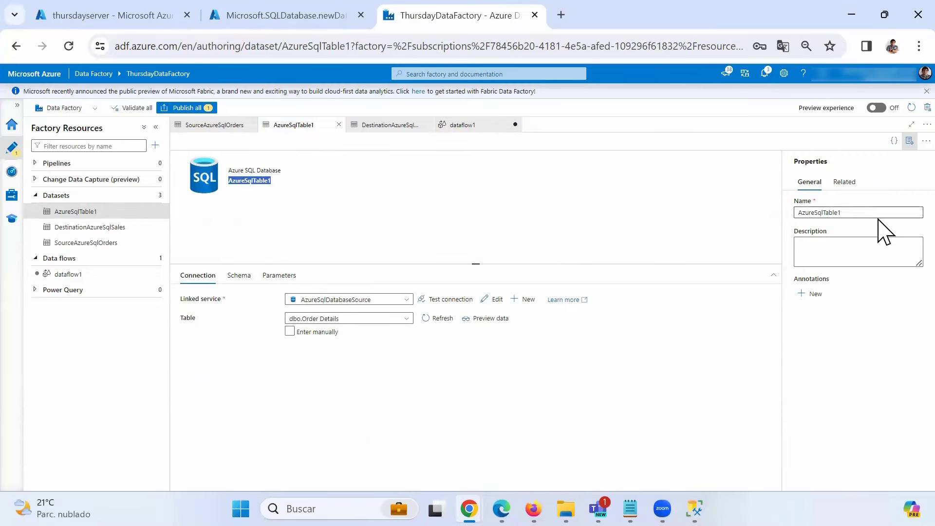
{"action": "left_click_drag", "start_coordinate": [877, 213], "coordinate": [782, 201]}
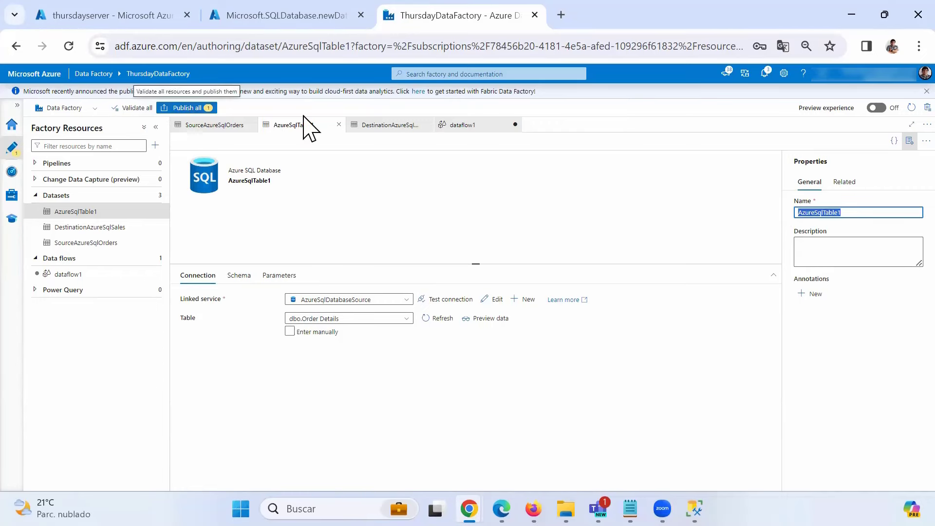
- Close dataflow1 and discard its unsaved changes
{"action": "left_click", "coordinate": [461, 125]}
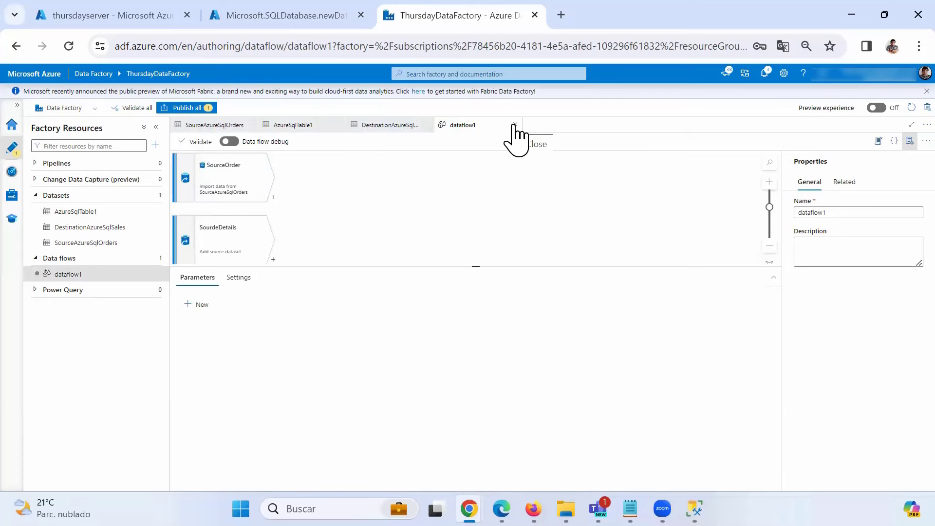
{"action": "left_click", "coordinate": [515, 125]}
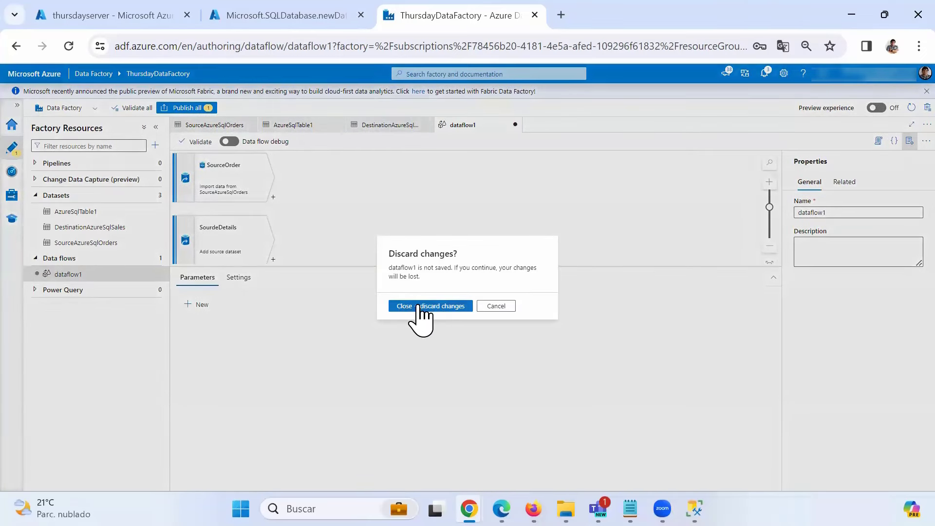
{"action": "left_click", "coordinate": [418, 307]}
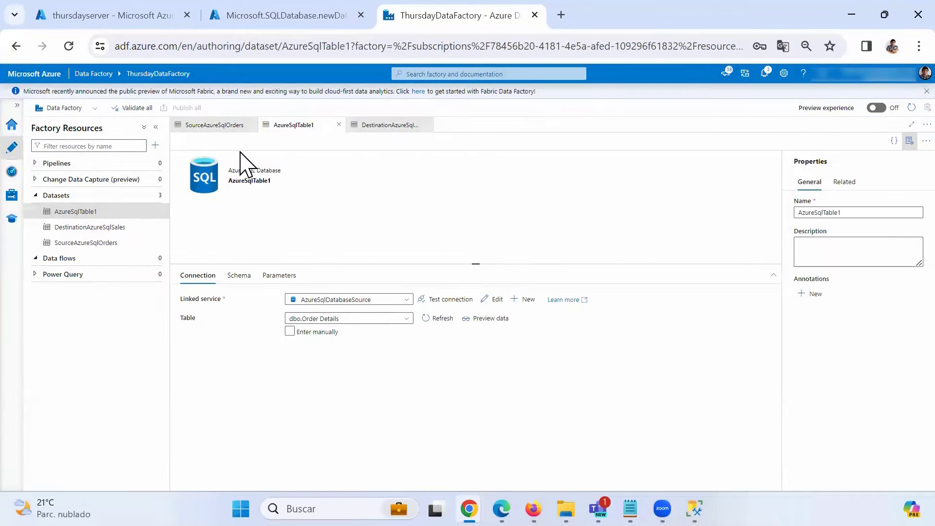
- Rename AzureSqlTable1 to SourceAzureSqlOrderDetails and publish it
{"action": "left_click", "coordinate": [802, 213]}
{"action": "type", "text": "Source"}
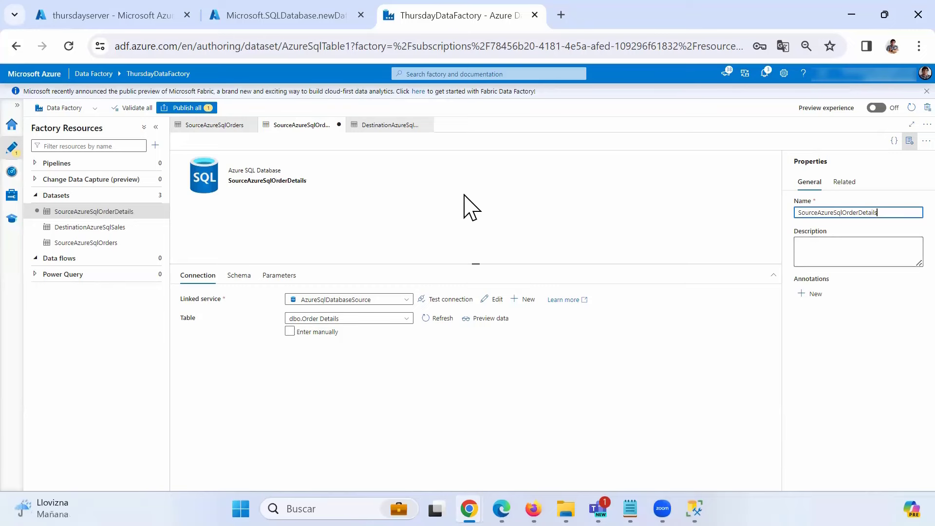
{"action": "left_click", "coordinate": [182, 108]}
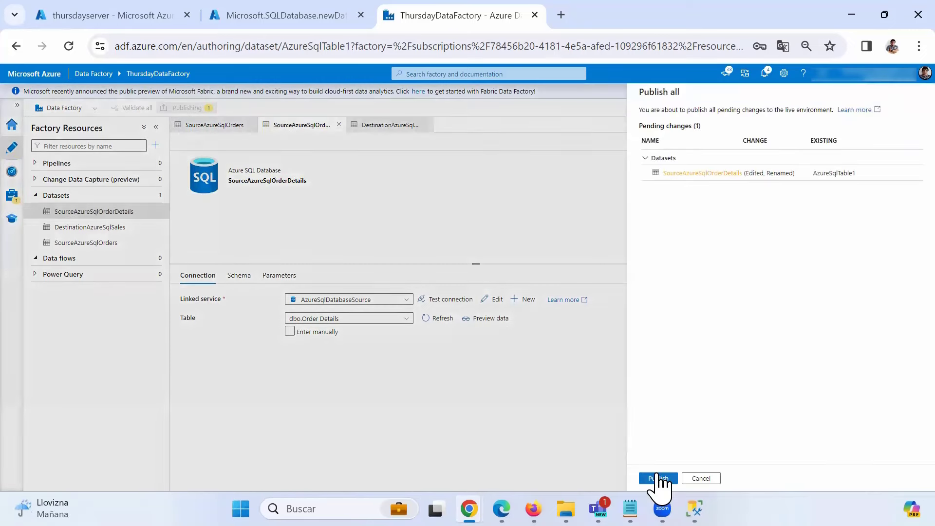
{"action": "left_click", "coordinate": [658, 478]}
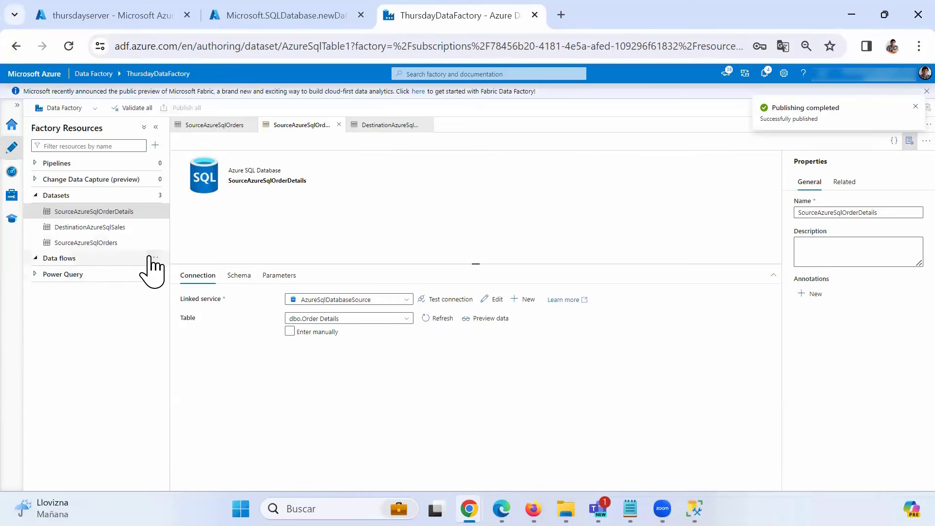
{"action": "left_click", "coordinate": [154, 258]}
- Create a new data flow containing two default sources
{"action": "left_click", "coordinate": [170, 274]}
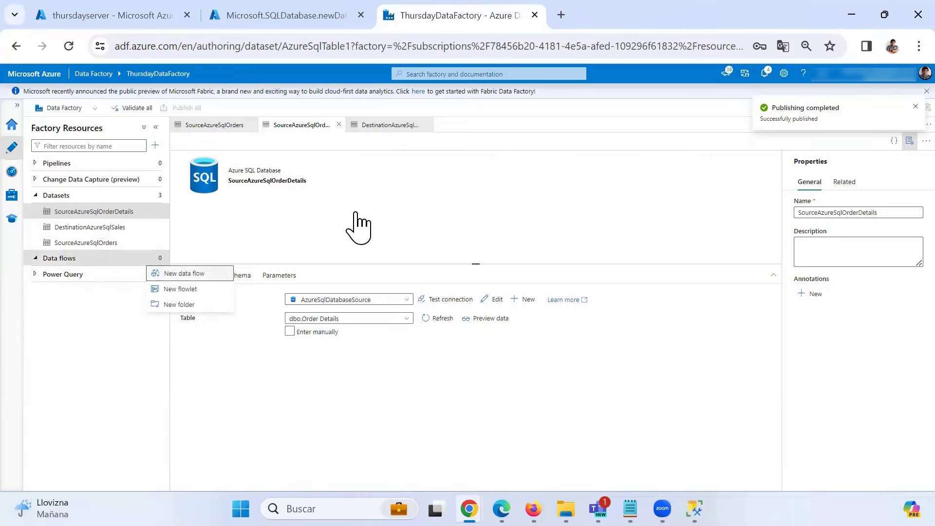
{"action": "left_click", "coordinate": [263, 182]}
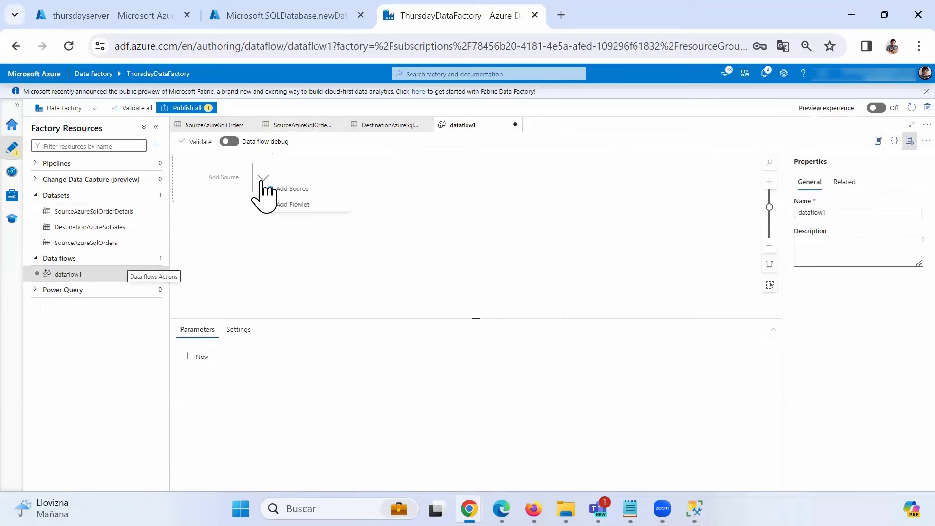
{"action": "left_click", "coordinate": [288, 203]}
{"action": "left_click", "coordinate": [263, 239]}
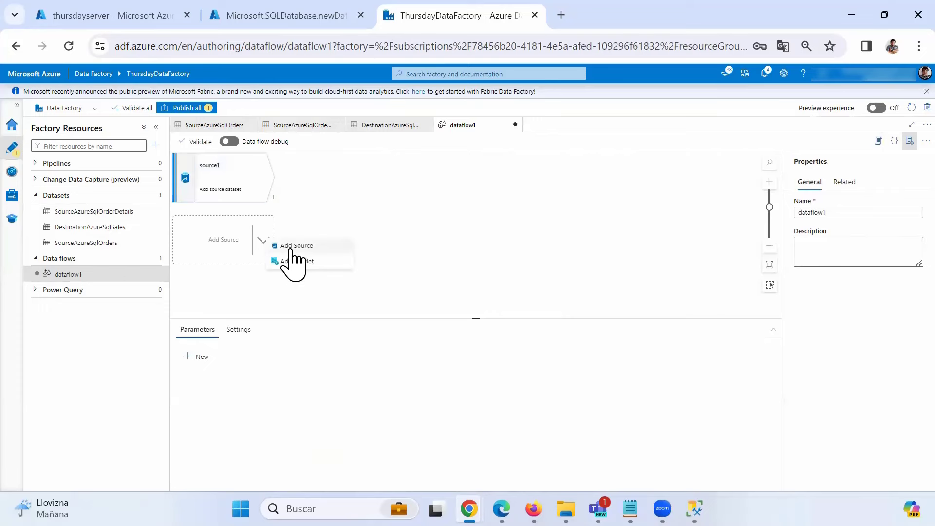
{"action": "left_click", "coordinate": [288, 260]}
- Rename the first source SourceOrder and set its dataset to SourceAzureSqlOrders
{"action": "left_click", "coordinate": [217, 189]}
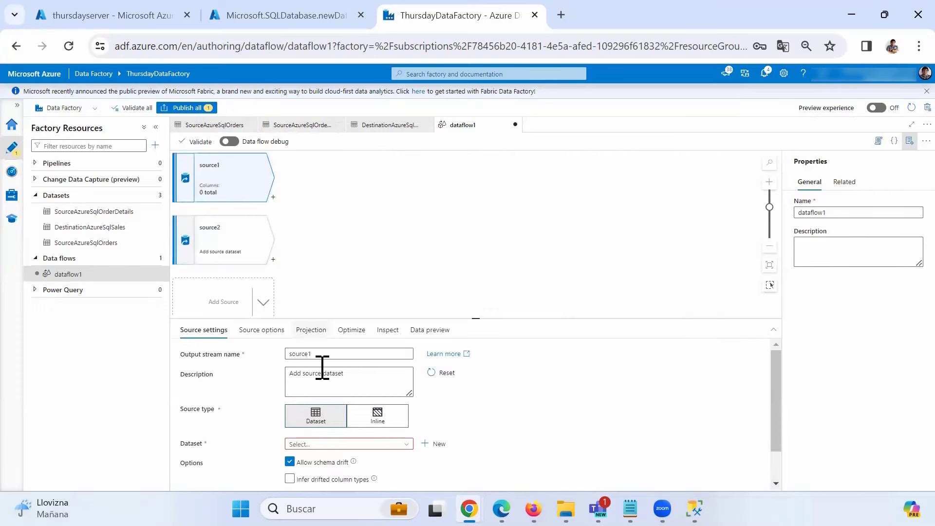
{"action": "left_click_drag", "start_coordinate": [333, 354], "coordinate": [278, 355]}
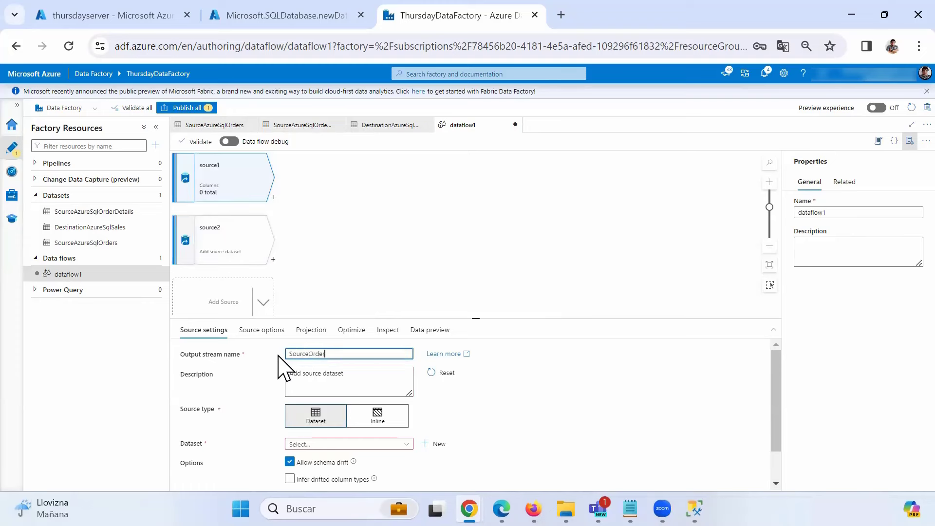
{"action": "left_click", "coordinate": [402, 444]}
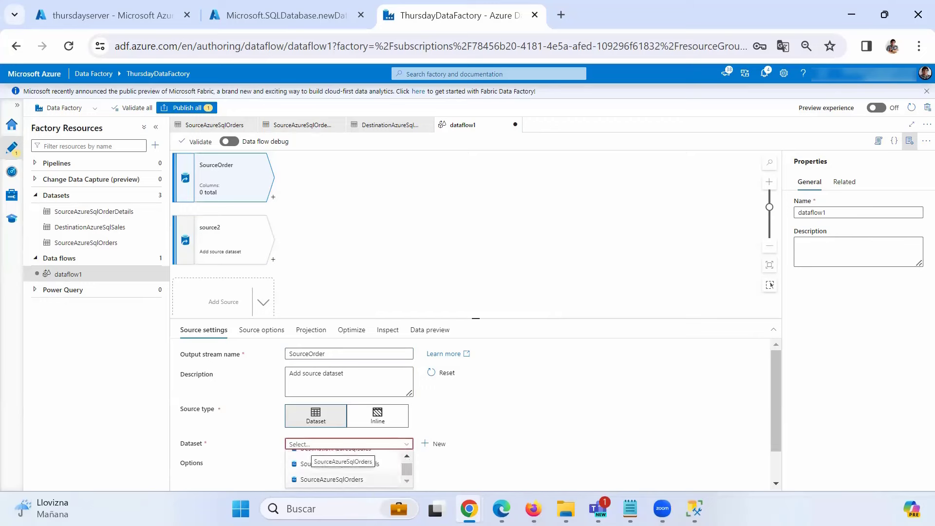
{"action": "left_click", "coordinate": [331, 479]}
- Rename the second source SourceDetails and set its dataset to SourceAzureSqlOrderDetails
{"action": "left_click", "coordinate": [259, 246]}
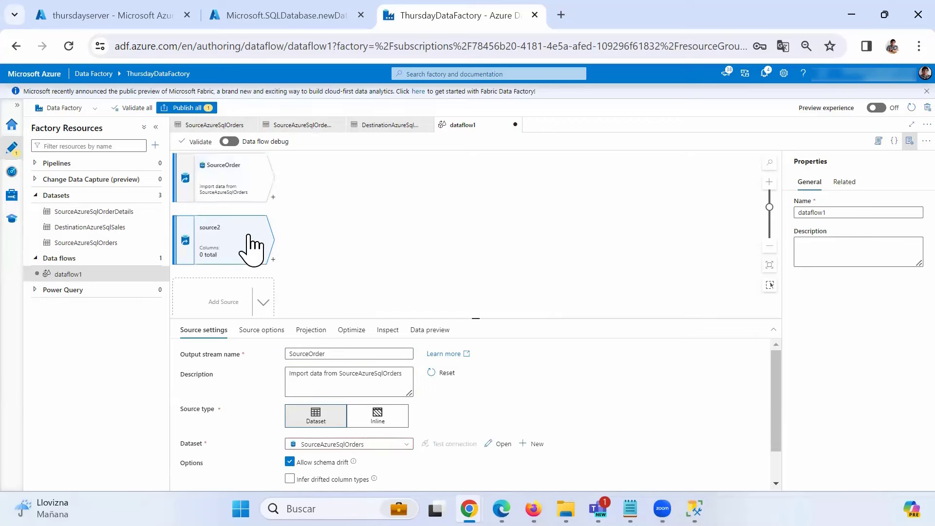
{"action": "left_click", "coordinate": [402, 445]}
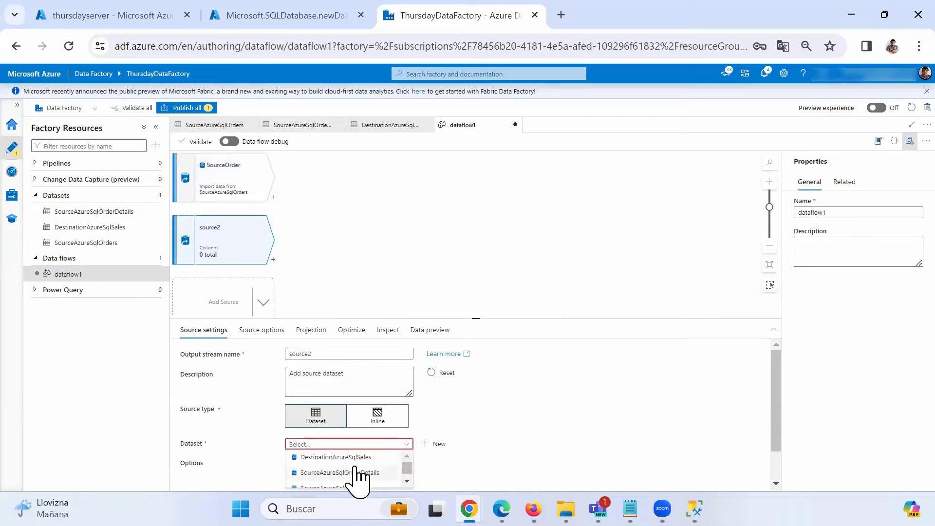
{"action": "scroll", "coordinate": [359, 474], "scroll_direction": "down", "scroll_amount": 1}
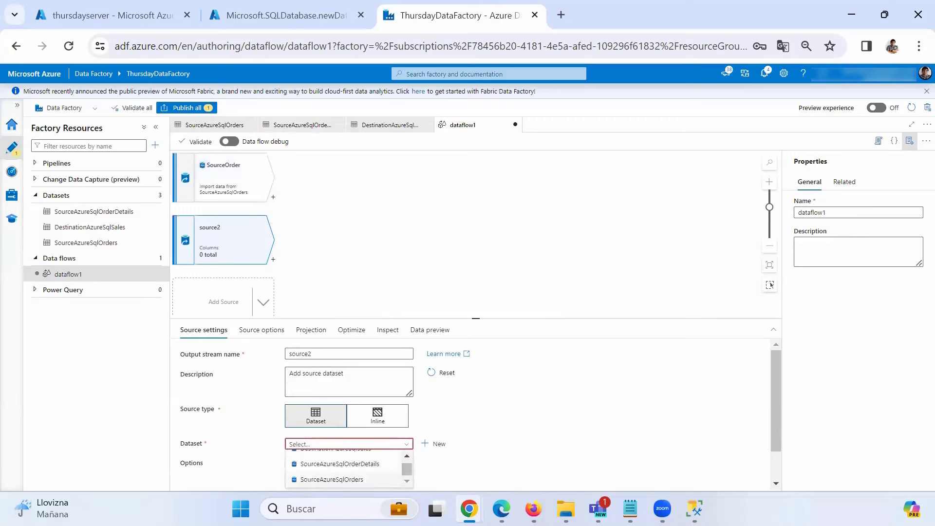
{"action": "left_click", "coordinate": [341, 464]}
{"action": "double_click", "coordinate": [320, 353]}
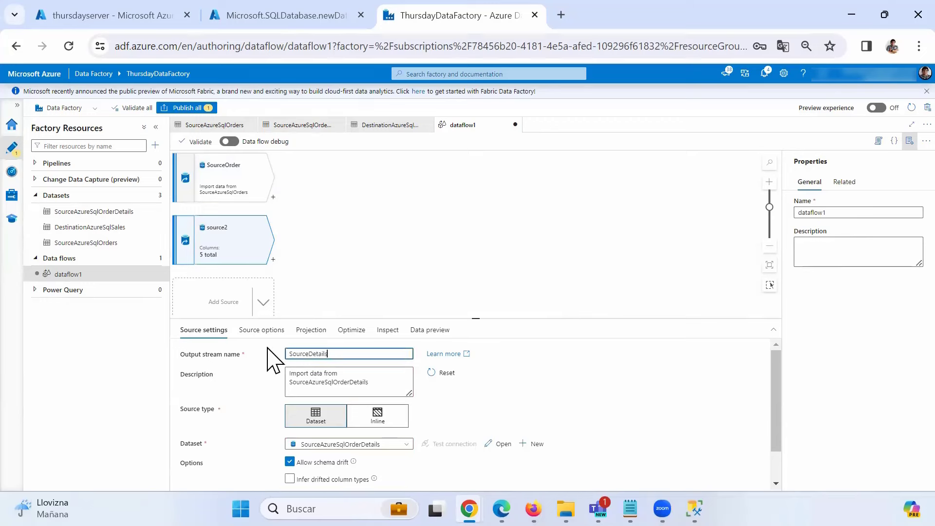
{"action": "type", "text": "SourceDetails"}
{"action": "left_click", "coordinate": [331, 244]}
{"action": "left_click", "coordinate": [217, 197]}
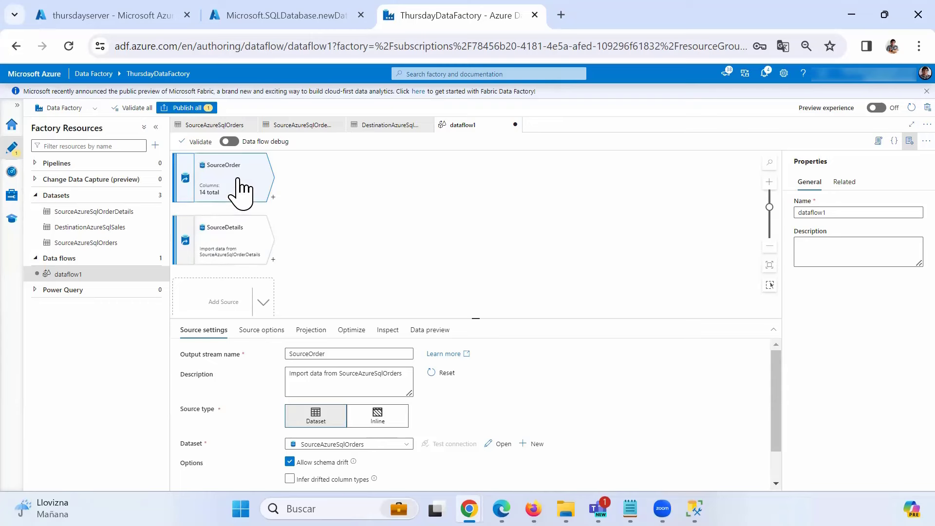
- Add a Join after SourceOrder named JoinOrderDetails, with SourceOrder as its left stream
{"action": "left_click", "coordinate": [273, 197]}
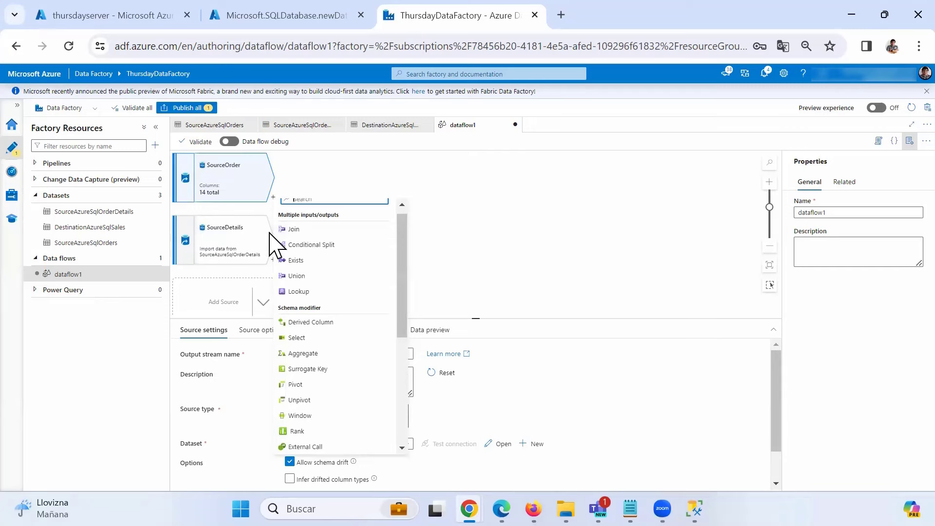
{"action": "left_click", "coordinate": [294, 230]}
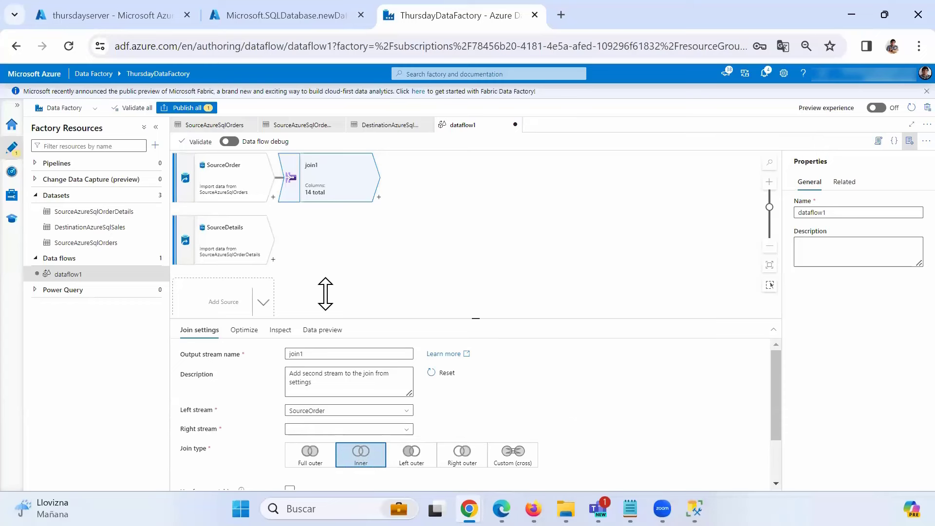
{"action": "double_click", "coordinate": [317, 356]}
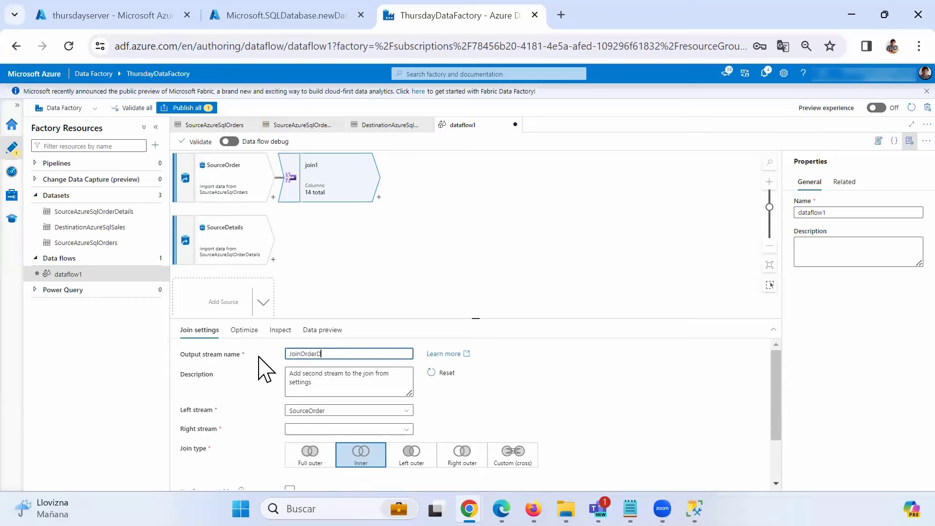
{"action": "left_click", "coordinate": [309, 229]}
{"action": "left_click", "coordinate": [308, 192]}
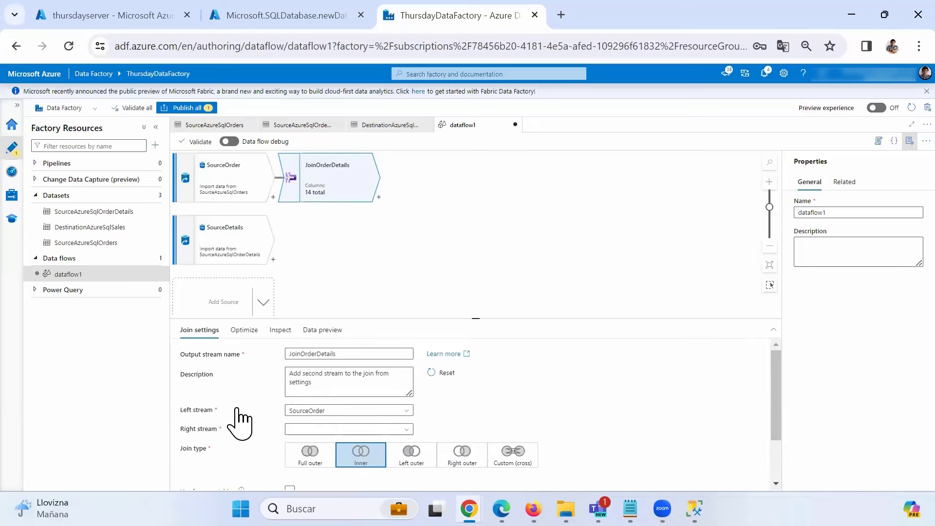
{"action": "left_click", "coordinate": [334, 411]}
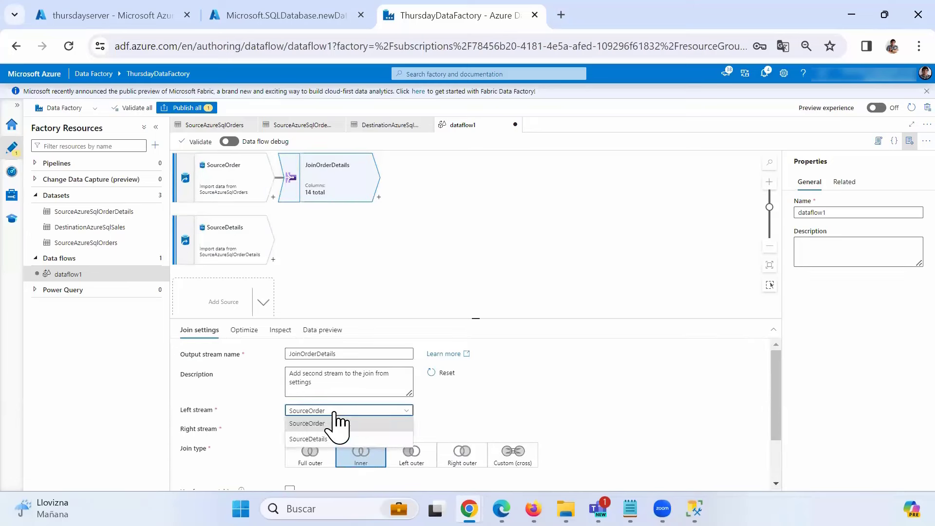
{"action": "left_click", "coordinate": [334, 423]}
{"action": "left_click", "coordinate": [404, 429]}
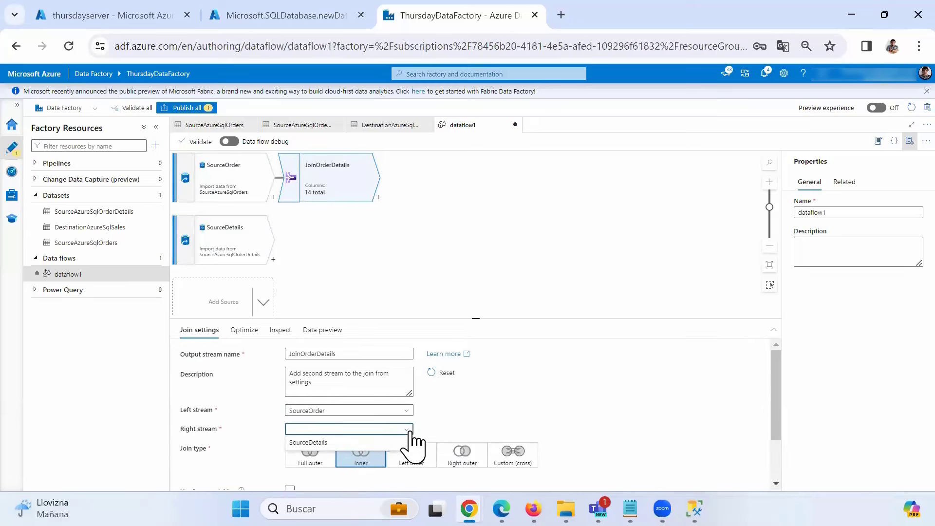
- Set SourceDetails as the right stream and join on OrderID == OrderID
{"action": "left_click", "coordinate": [327, 443]}
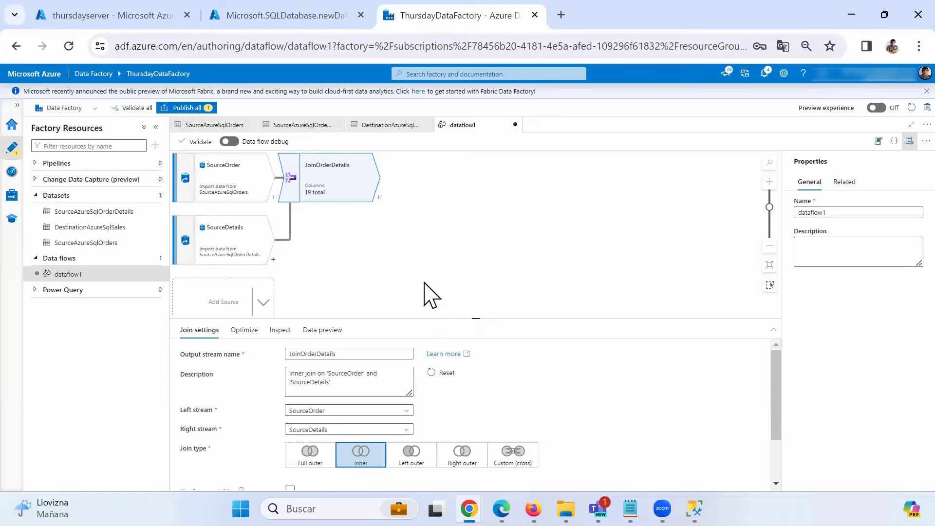
{"action": "left_click_drag", "start_coordinate": [476, 318], "coordinate": [474, 236]}
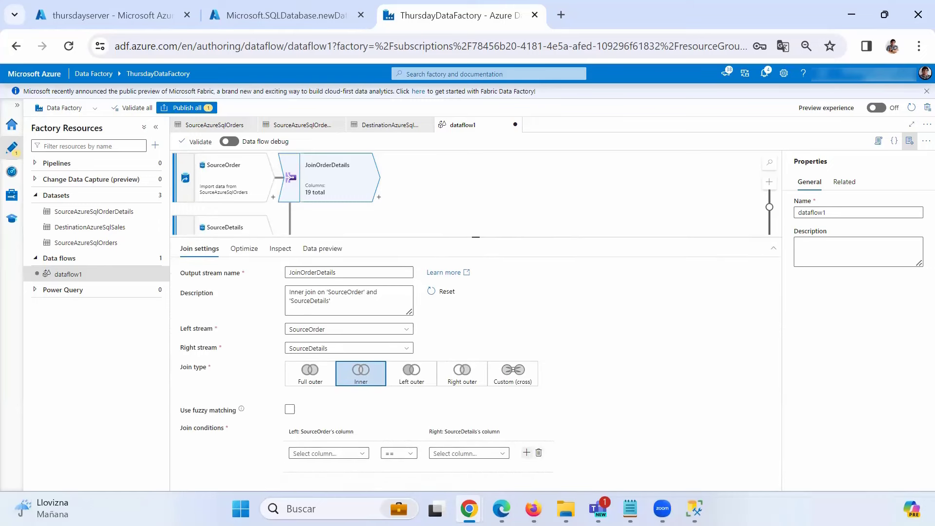
{"action": "left_click", "coordinate": [362, 454]}
{"action": "left_click", "coordinate": [316, 481]}
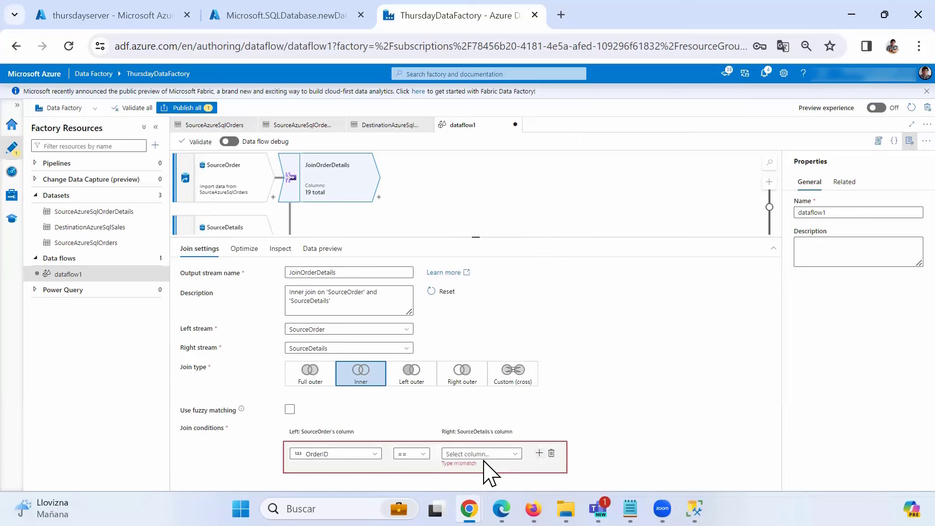
{"action": "left_click", "coordinate": [487, 454]}
{"action": "left_click", "coordinate": [516, 467]}
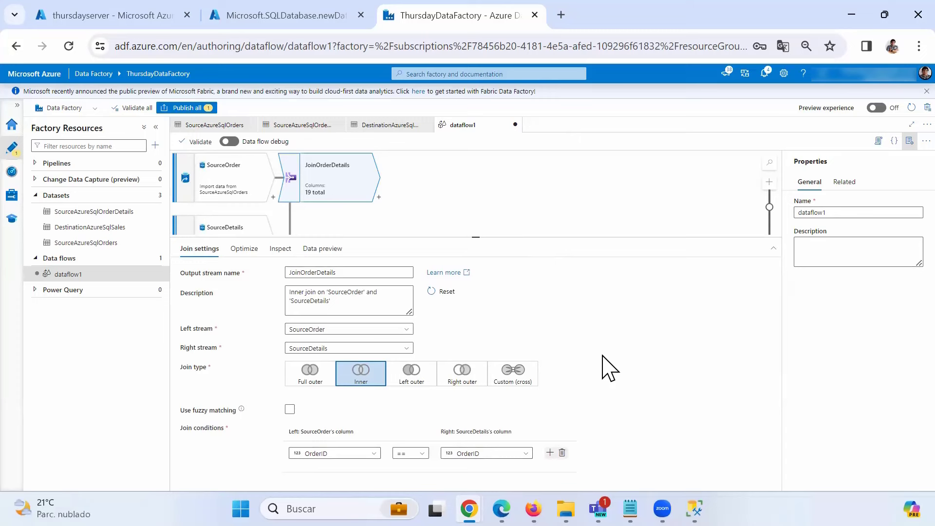
{"action": "left_click", "coordinate": [454, 201]}
{"action": "left_click", "coordinate": [350, 195]}
- Add select1 after JoinOrderDetails and review its 18 column mappings
{"action": "left_click", "coordinate": [379, 197]}
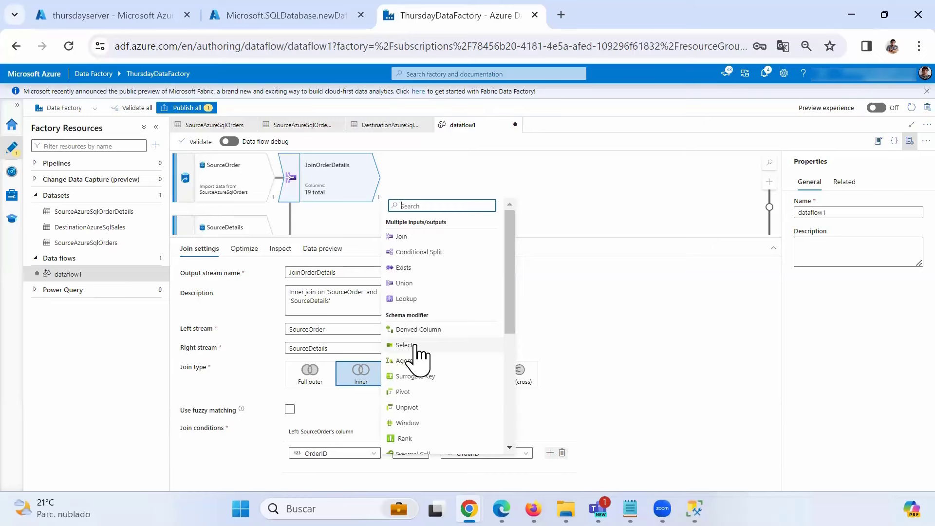
{"action": "left_click", "coordinate": [405, 345]}
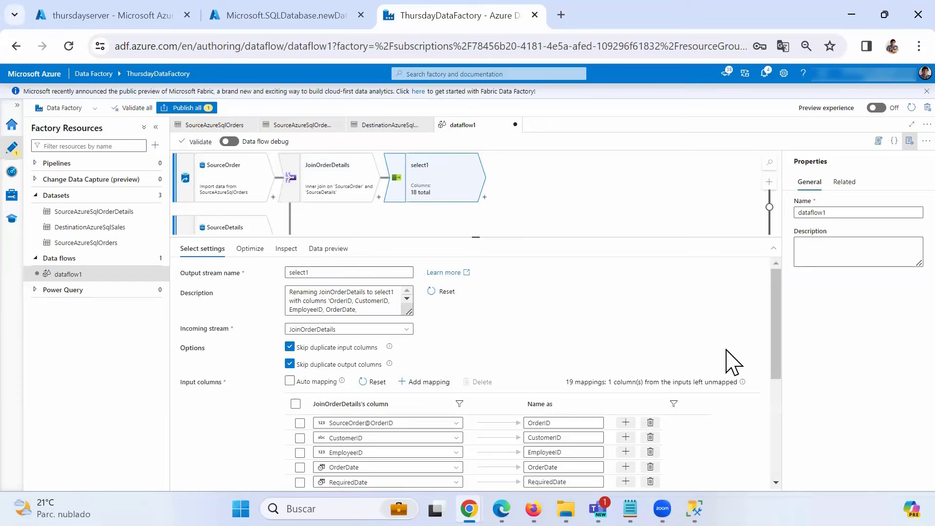
{"action": "left_click_drag", "start_coordinate": [775, 326], "coordinate": [771, 393]}
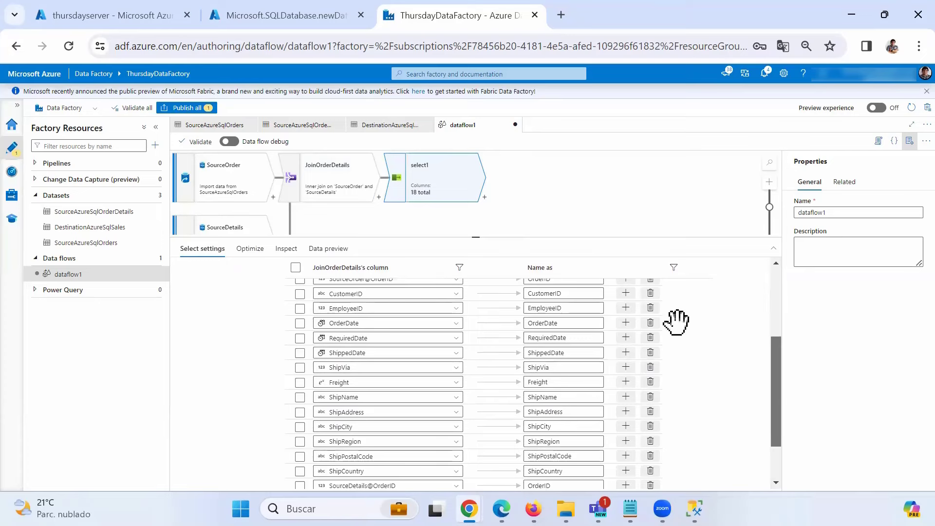
{"action": "left_click_drag", "start_coordinate": [471, 236], "coordinate": [471, 208]}
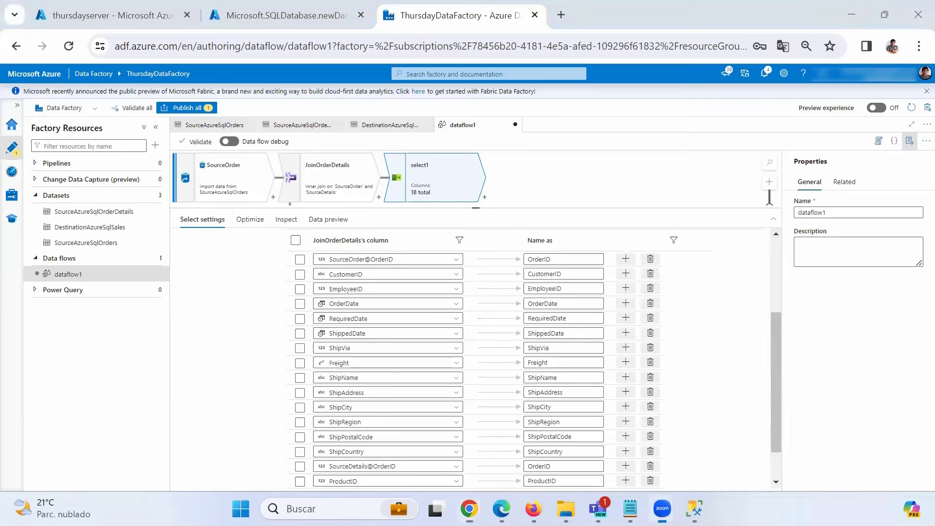
{"action": "mouse_move", "coordinate": [310, 265]}
{"action": "left_mouse_down"}
{"action": "mouse_move", "coordinate": [573, 267]}
{"action": "mouse_move", "coordinate": [666, 257]}
{"action": "mouse_move", "coordinate": [670, 243]}
{"action": "mouse_move", "coordinate": [312, 252]}
{"action": "mouse_move", "coordinate": [309, 265]}
{"action": "left_mouse_up"}
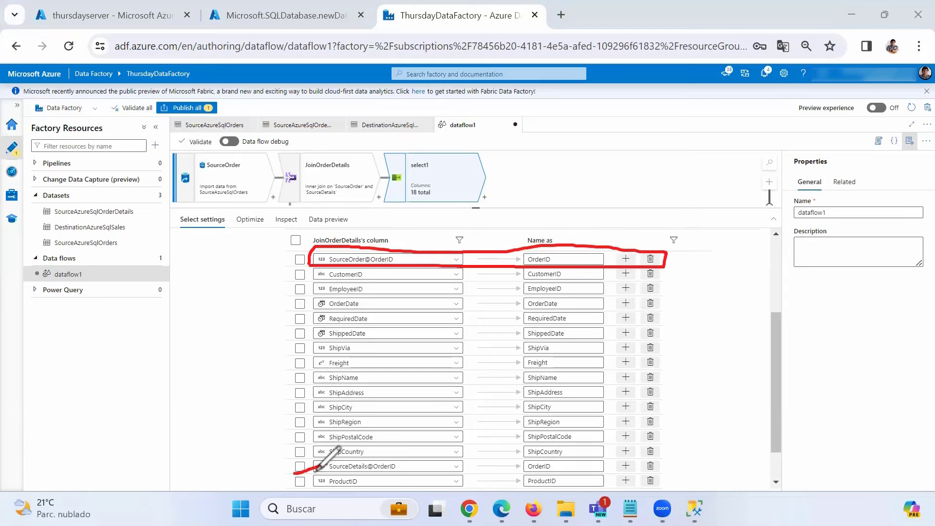
{"action": "mouse_move", "coordinate": [287, 475]}
{"action": "left_mouse_down"}
{"action": "mouse_move", "coordinate": [608, 476]}
{"action": "mouse_move", "coordinate": [643, 456]}
{"action": "mouse_move", "coordinate": [404, 456]}
{"action": "mouse_move", "coordinate": [298, 475]}
{"action": "left_mouse_up"}
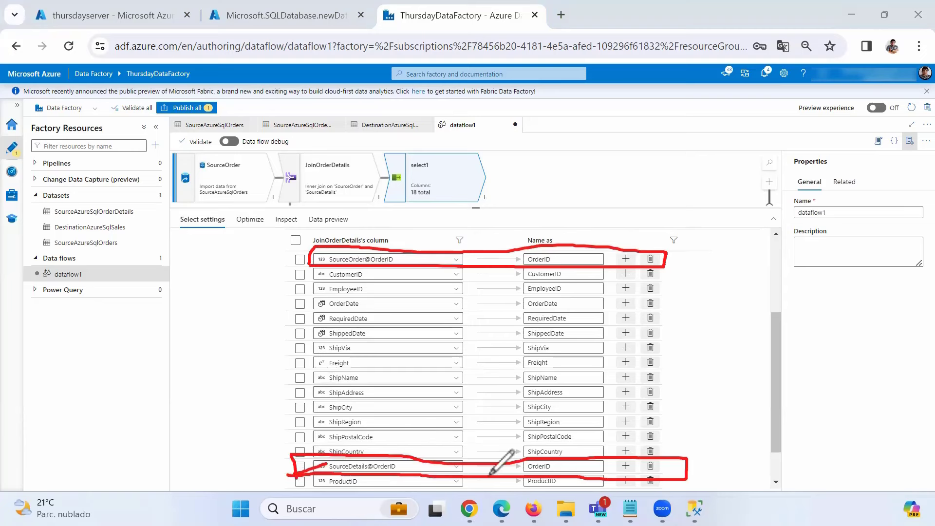
{"action": "left_click_drag", "start_coordinate": [397, 431], "coordinate": [393, 461]}
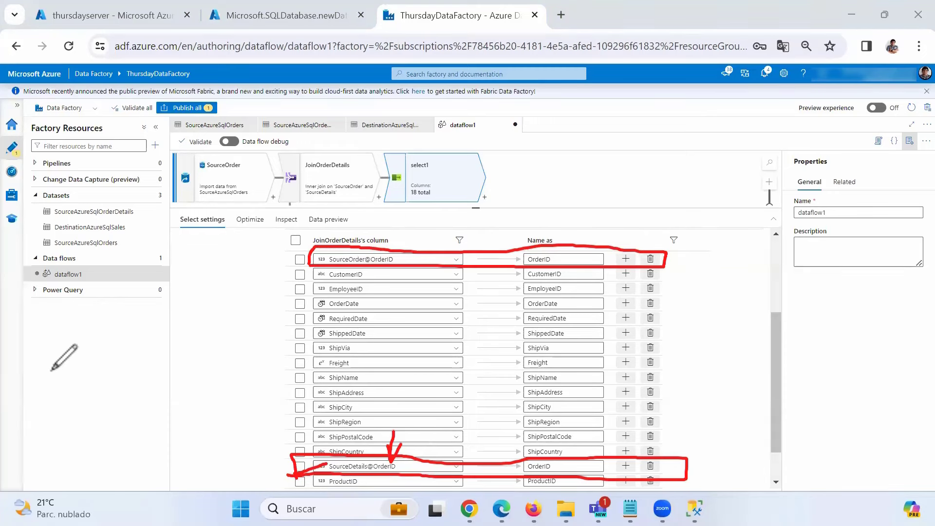
{"action": "left_click", "coordinate": [127, 96]}
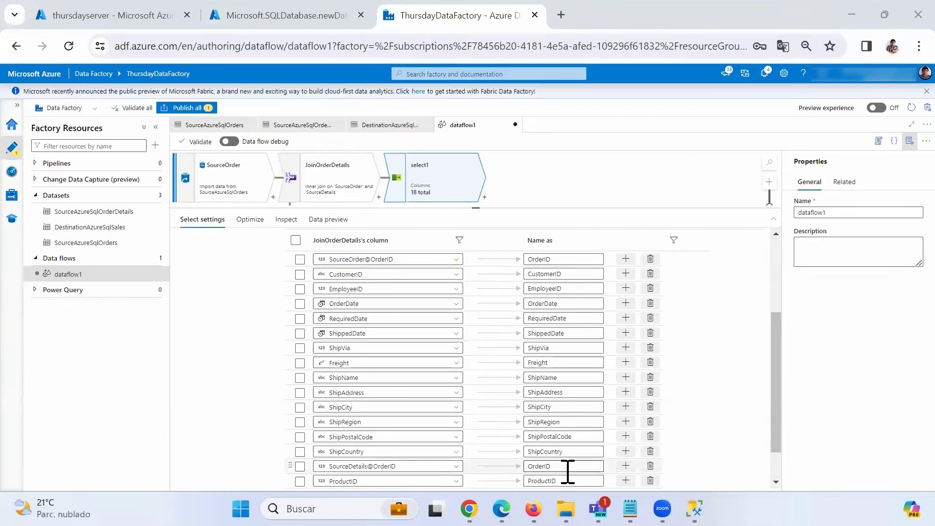
- Remove the duplicate SourceDetails@OrderID mapping from the select step
{"action": "left_click", "coordinate": [650, 466]}
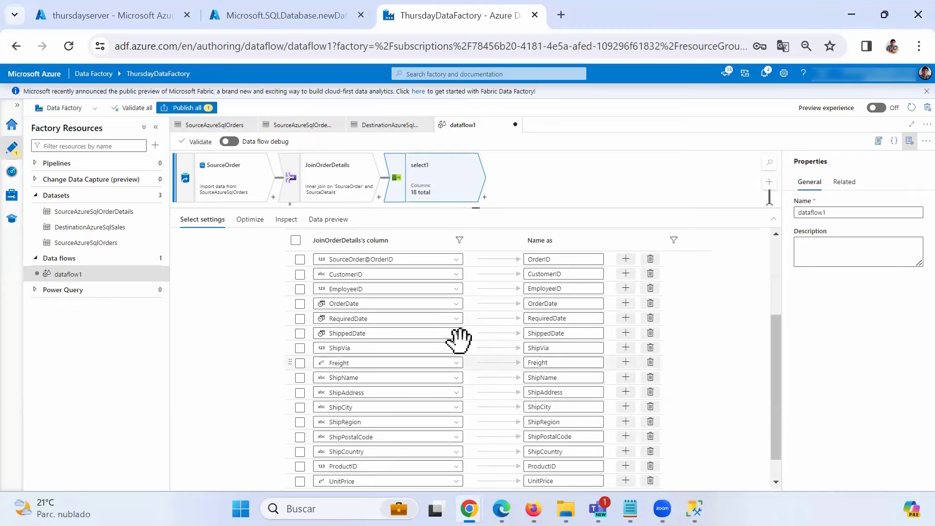
{"action": "left_click_drag", "start_coordinate": [478, 208], "coordinate": [478, 312]}
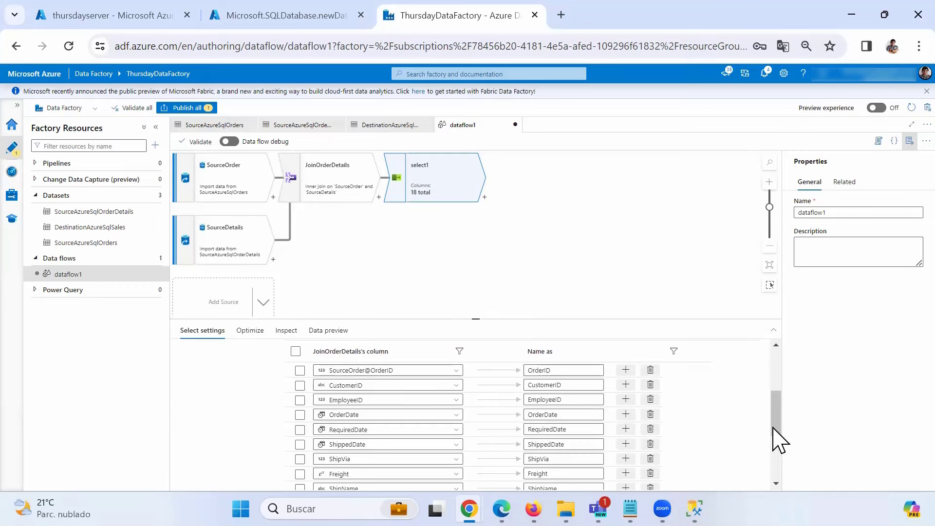
{"action": "left_click_drag", "start_coordinate": [776, 433], "coordinate": [780, 396]}
- Rename select1 to SelectSale
{"action": "double_click", "coordinate": [313, 352]}
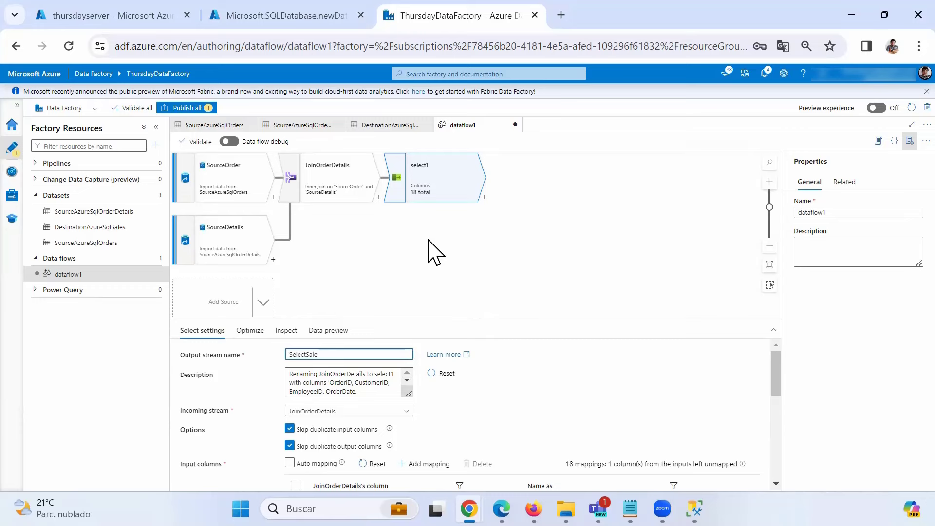
{"action": "left_click", "coordinate": [428, 197]}
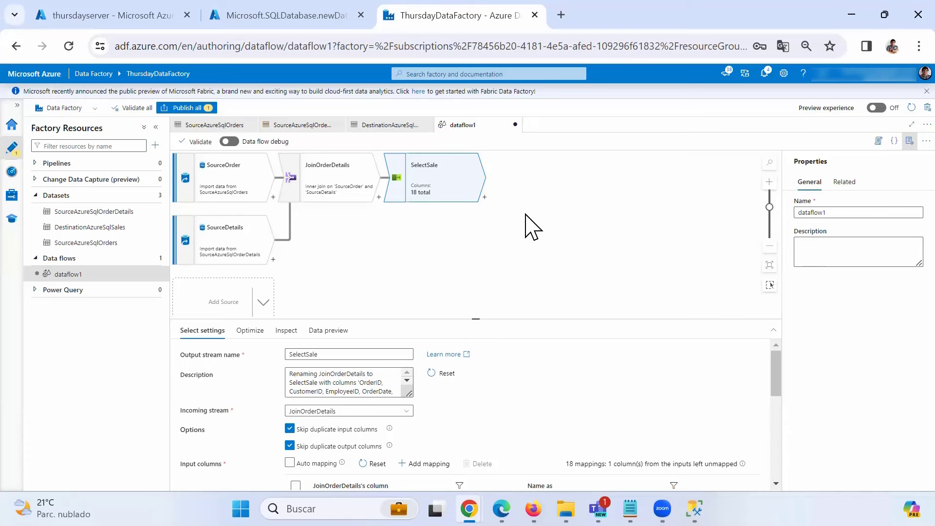
{"action": "left_click", "coordinate": [485, 197]}
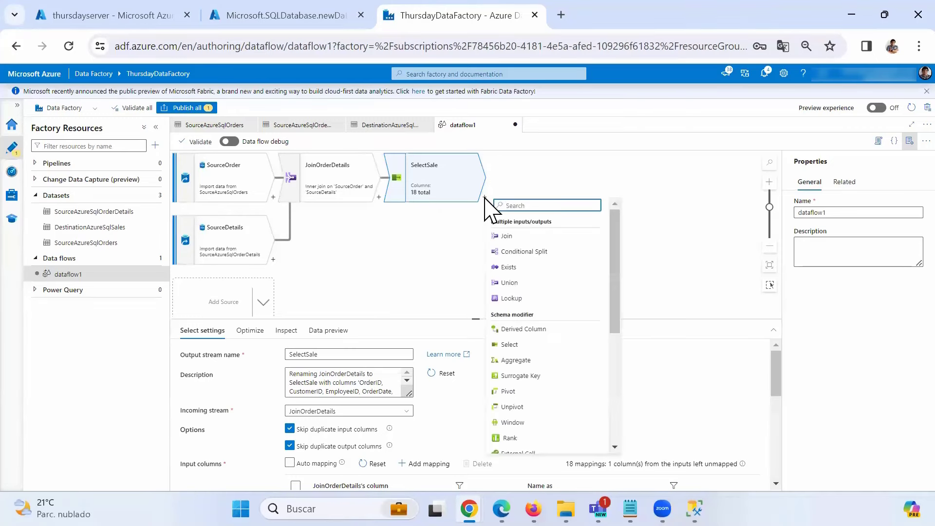
- Add a conditional split after SelectSale and name it SplitShipVia
{"action": "left_click", "coordinate": [529, 252]}
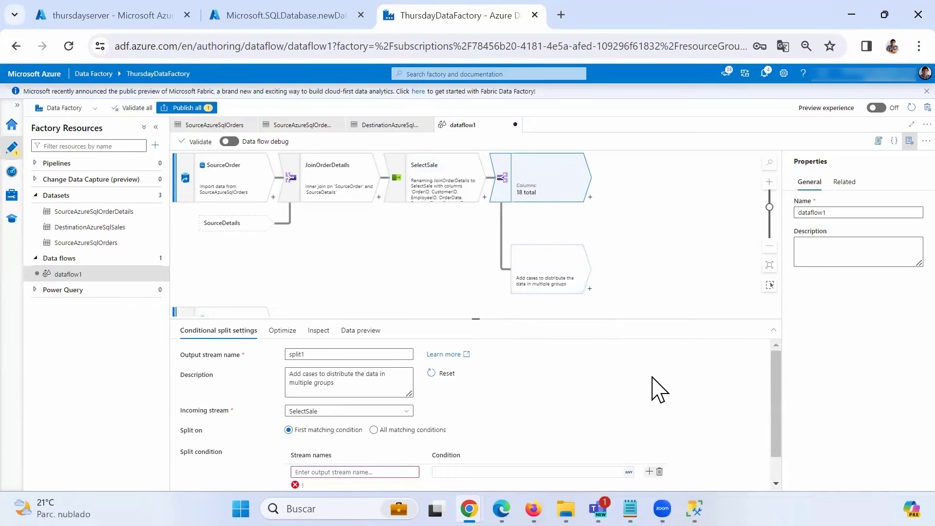
{"action": "scroll", "coordinate": [655, 389], "scroll_direction": "down", "scroll_amount": 1}
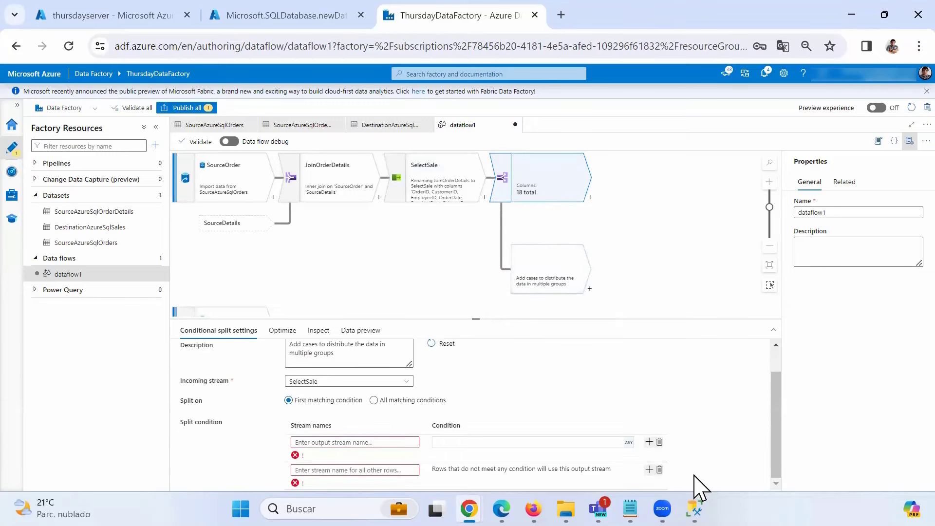
{"action": "scroll", "coordinate": [467, 429], "scroll_direction": "up", "scroll_amount": 1}
{"action": "double_click", "coordinate": [295, 353]}
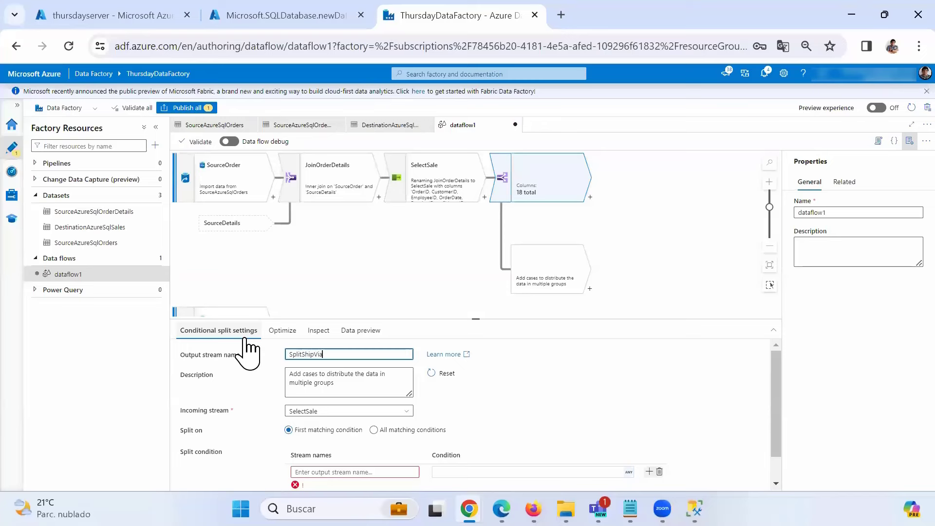
{"action": "left_click", "coordinate": [561, 191]}
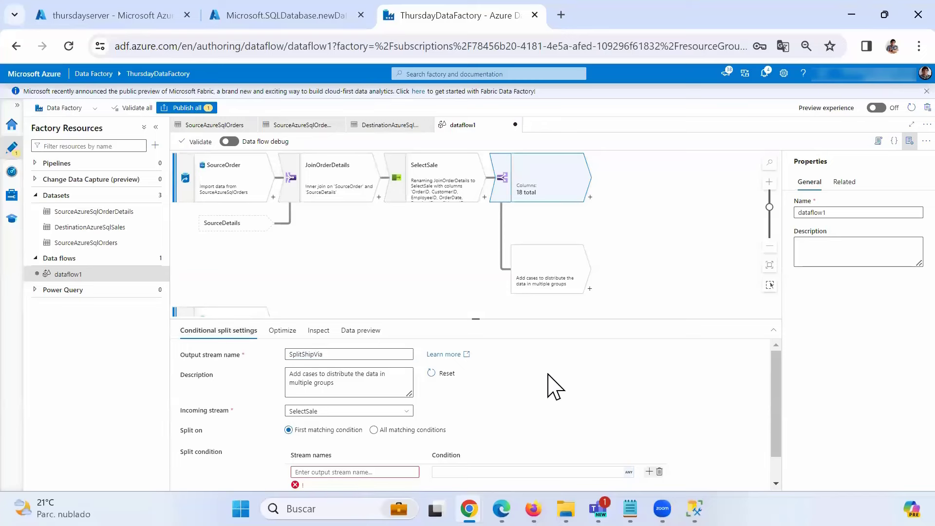
{"action": "scroll", "coordinate": [552, 392], "scroll_direction": "down", "scroll_amount": 1}
{"action": "scroll", "coordinate": [546, 392], "scroll_direction": "up", "scroll_amount": 1}
{"action": "scroll", "coordinate": [489, 432], "scroll_direction": "down", "scroll_amount": 1}
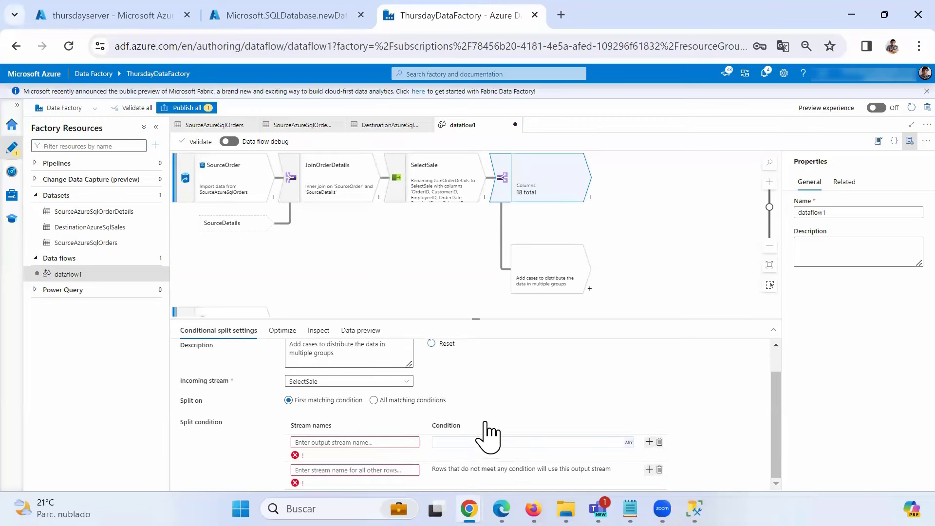
- Create the split's output streams DHL, FedeX, UPS and Other
{"action": "left_click", "coordinate": [649, 469]}
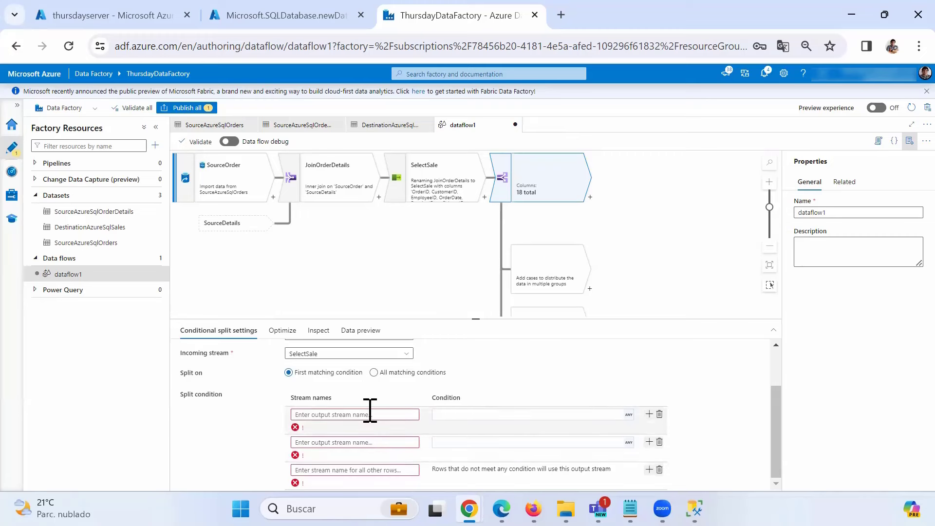
{"action": "left_click", "coordinate": [371, 414]}
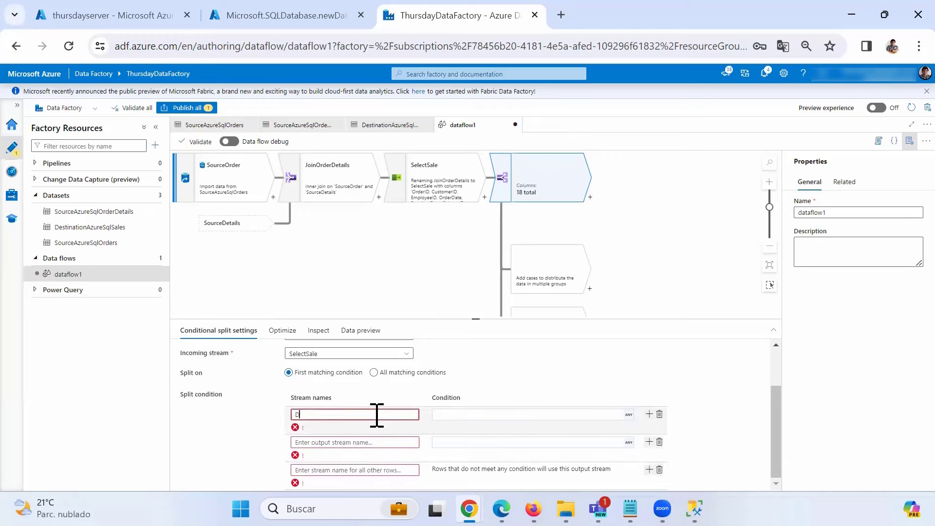
{"action": "type", "text": "DH"}
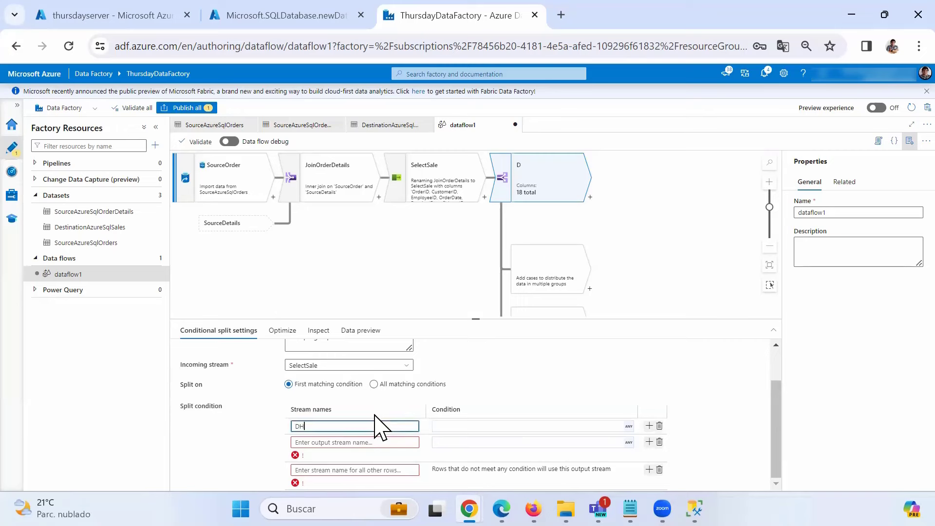
{"action": "type", "text": "L"}
{"action": "left_click", "coordinate": [364, 442]}
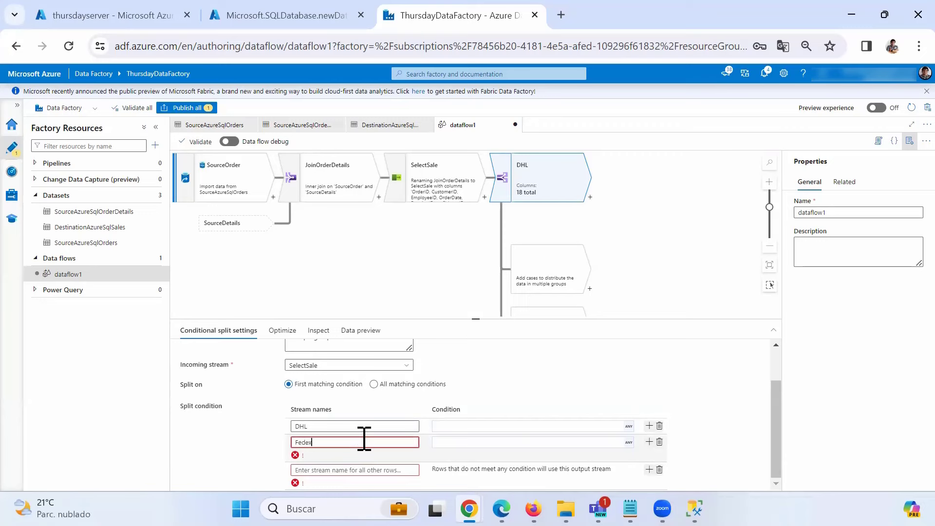
{"action": "type", "text": "Fedex"}
{"action": "key", "text": "BackSpace"}
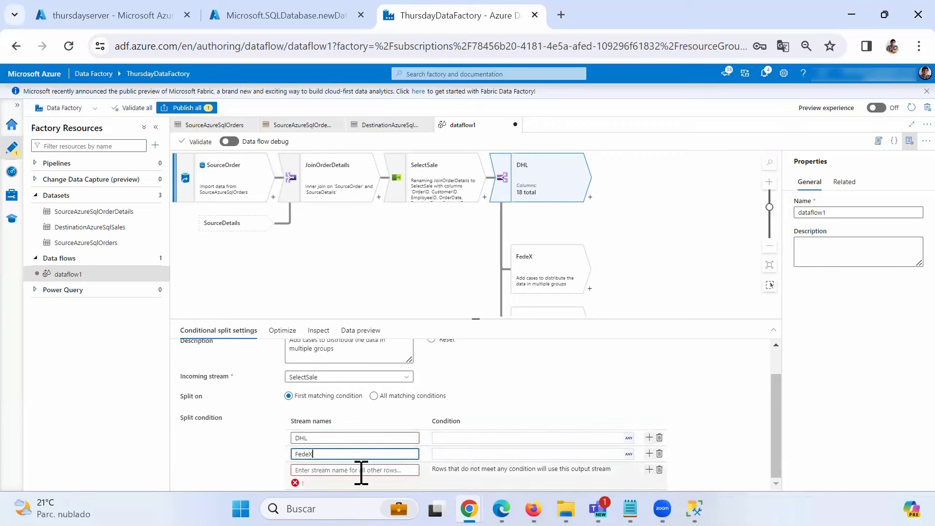
{"action": "left_click", "coordinate": [360, 470]}
{"action": "type", "text": "Oth"}
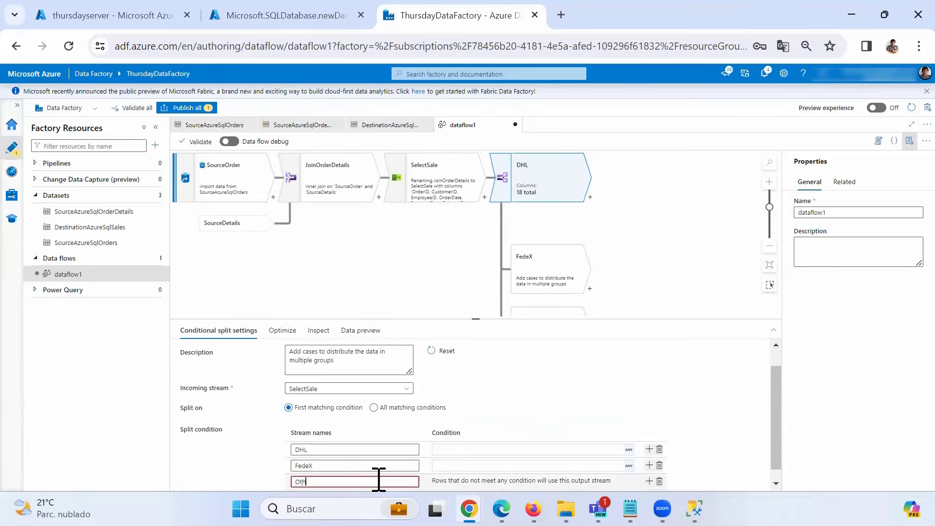
{"action": "type", "text": "er"}
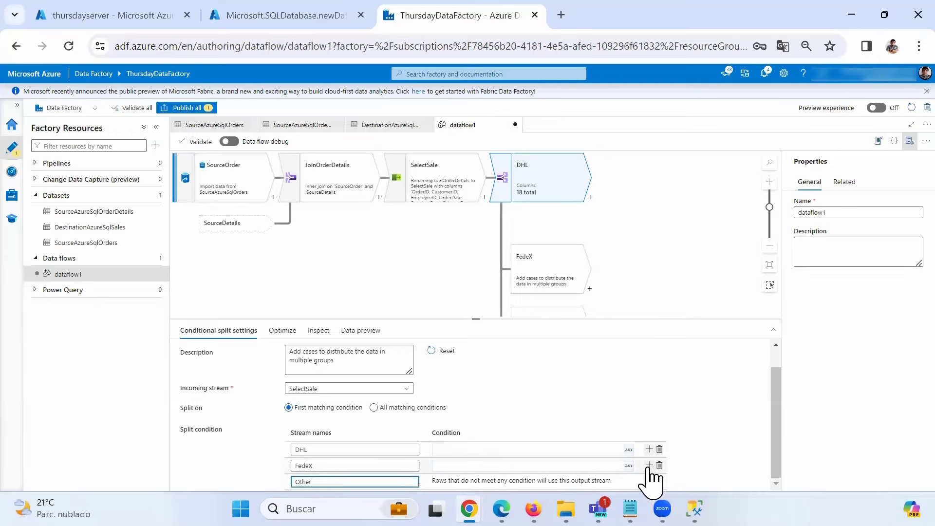
{"action": "left_click", "coordinate": [648, 465]}
{"action": "left_click", "coordinate": [313, 481]}
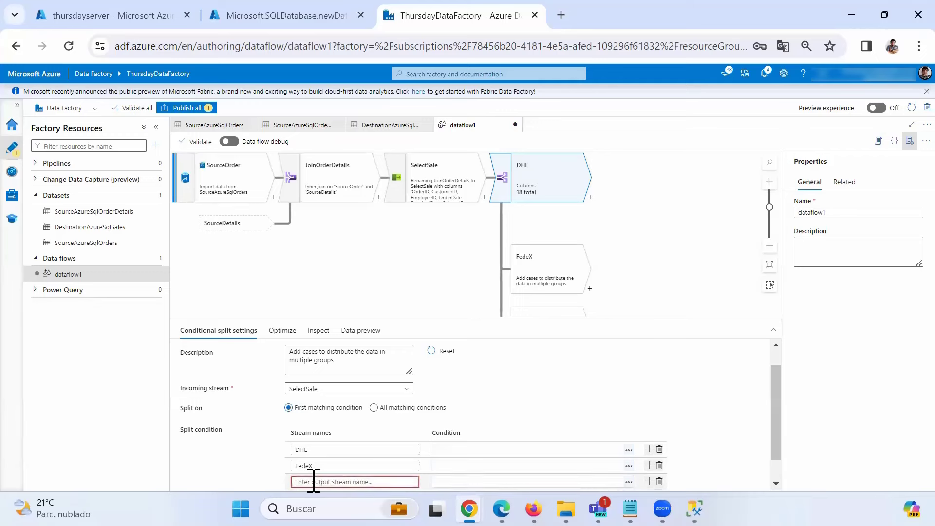
{"action": "type", "text": "UPS"}
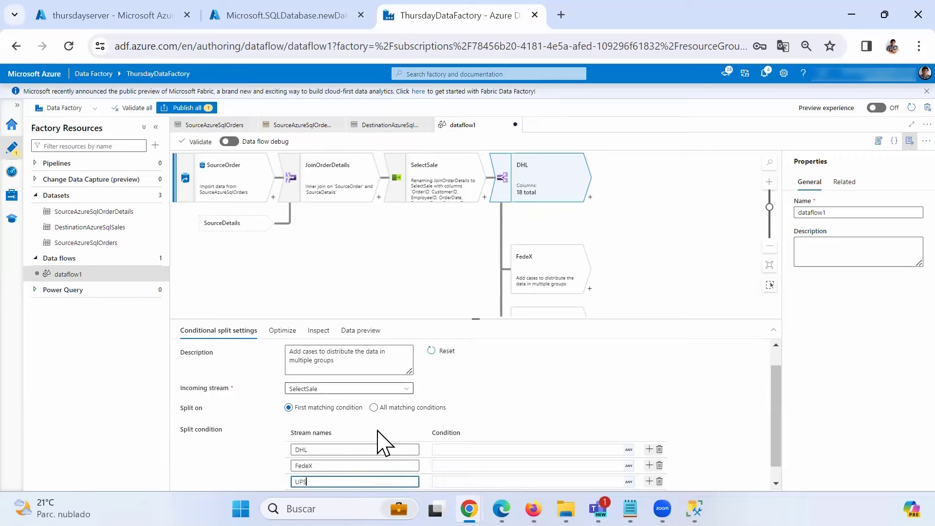
{"action": "scroll", "coordinate": [384, 433], "scroll_direction": "down", "scroll_amount": 1}
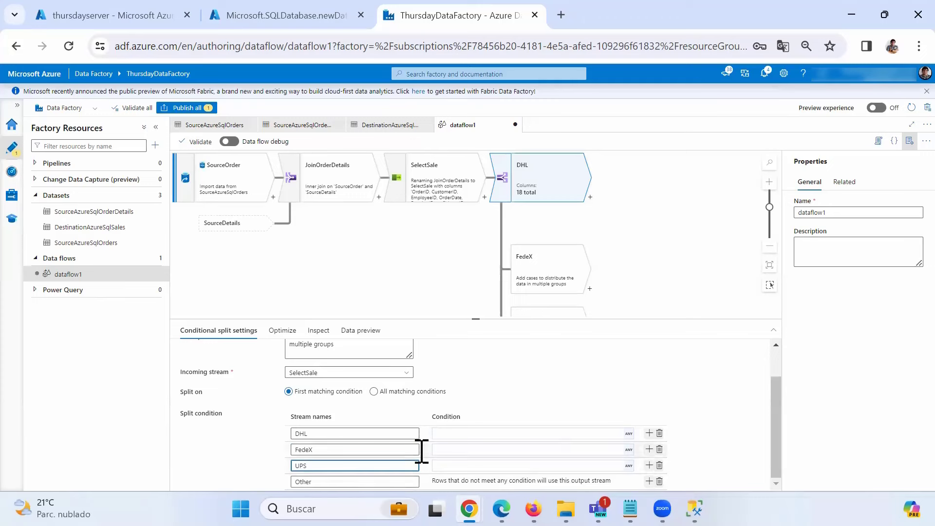
- Route ShipVia==1 to DHL, ShipVia==2 to FedeX and ShipVia==3 to UPS
{"action": "left_click", "coordinate": [441, 433]}
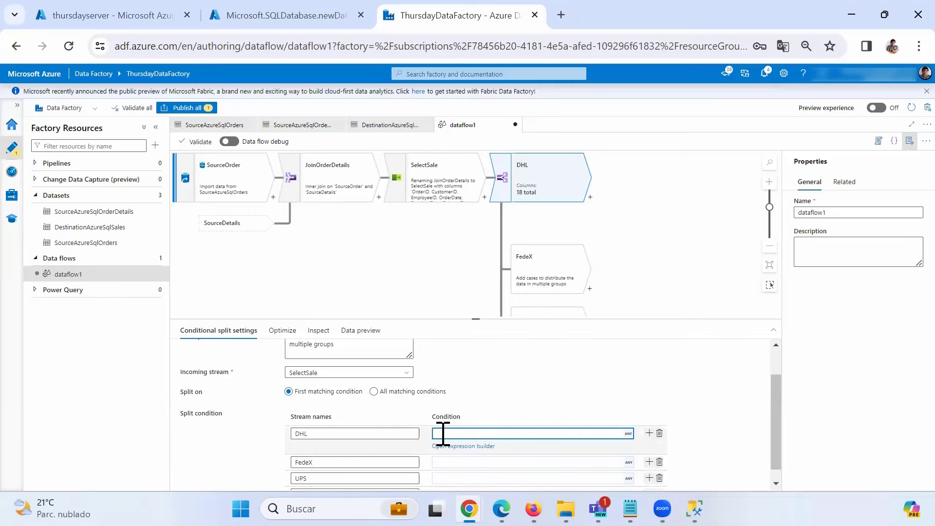
{"action": "type", "text": "Ship"}
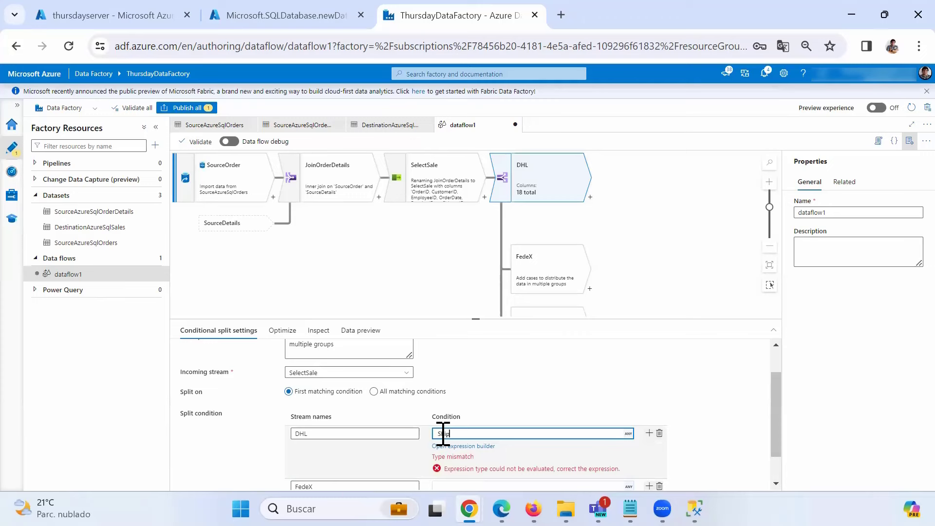
{"action": "type", "text": "Via==1"}
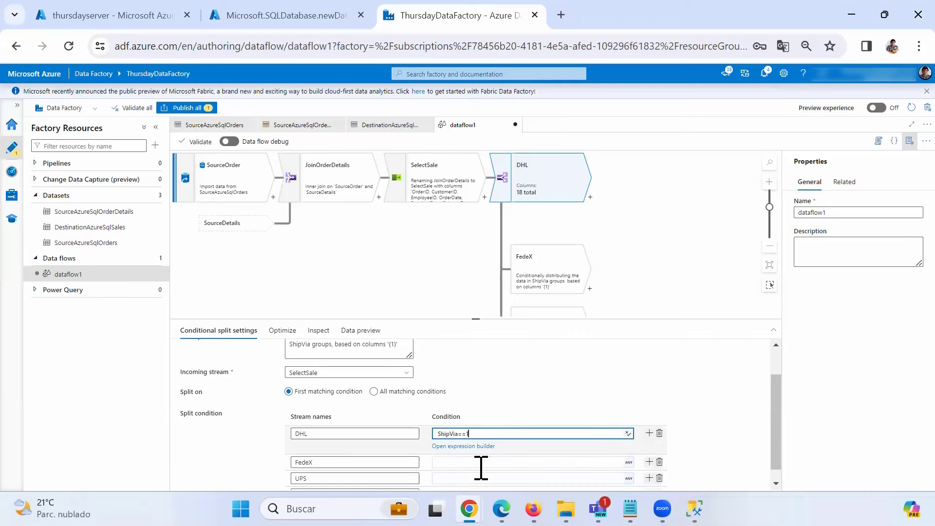
{"action": "key", "text": "ctrl+a"}
{"action": "key", "text": "ctrl+c"}
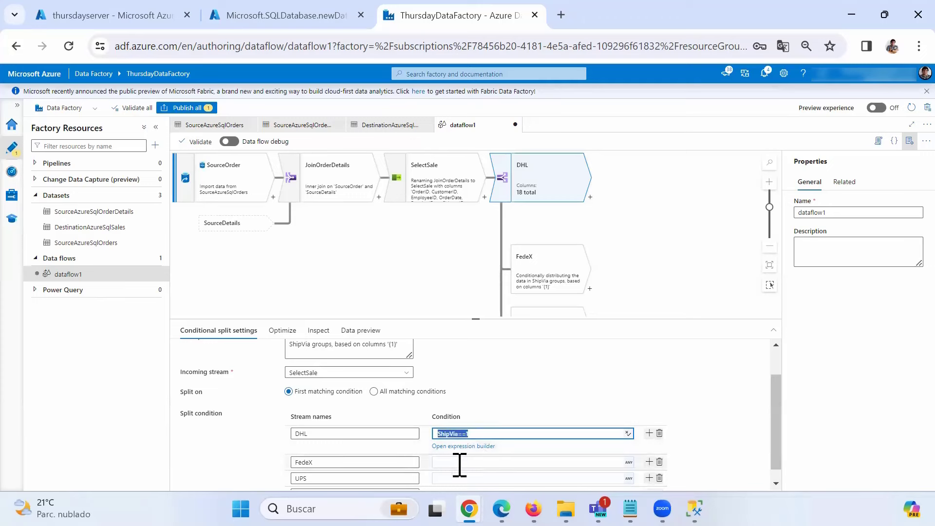
{"action": "left_click", "coordinate": [462, 460]}
{"action": "key", "text": "ctrl+v"}
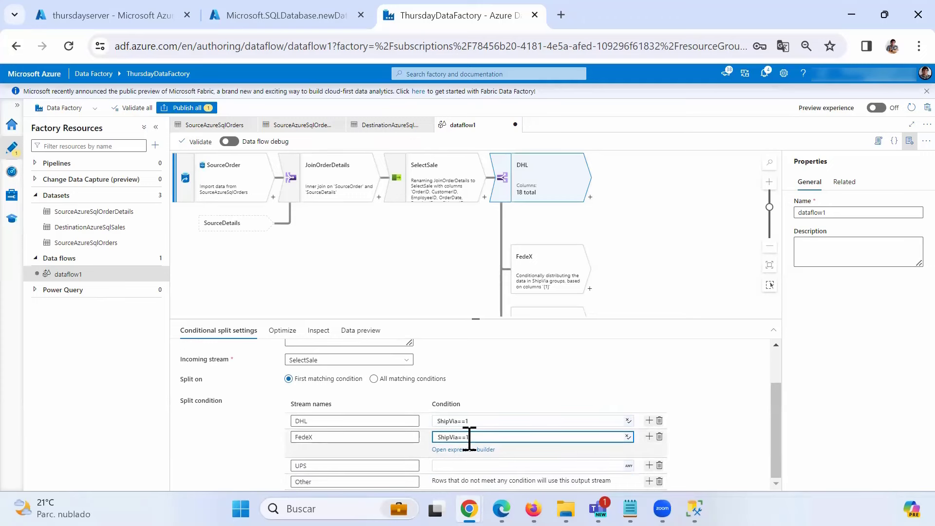
{"action": "type", "text": "2"}
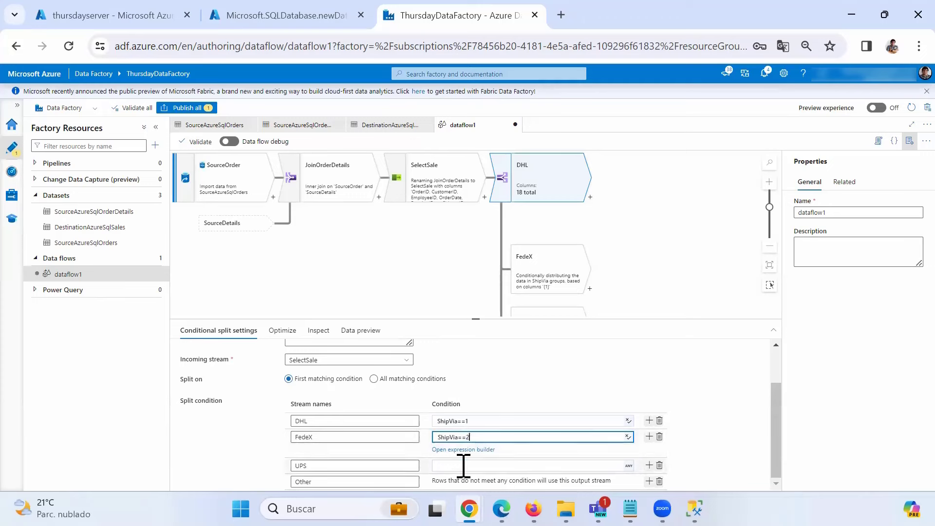
{"action": "left_click", "coordinate": [465, 465]}
{"action": "key", "text": "ctrl+v"}
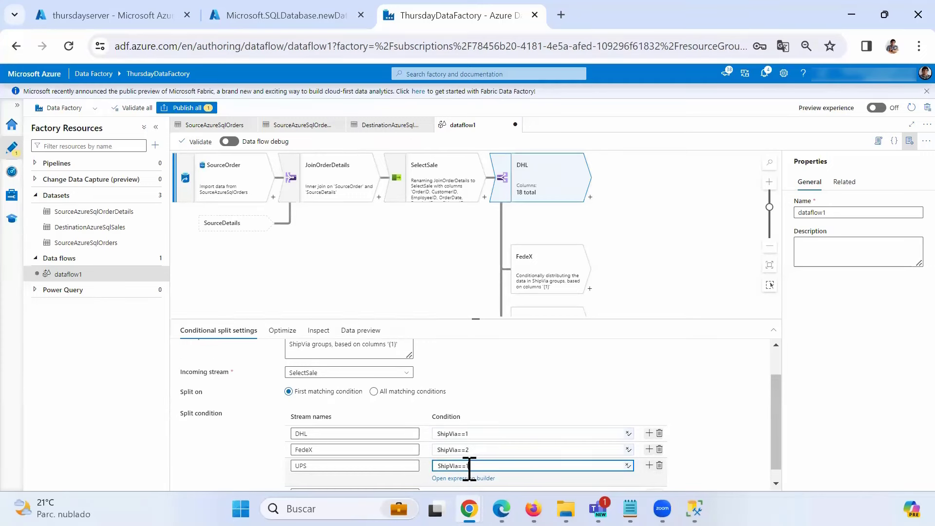
{"action": "type", "text": "3"}
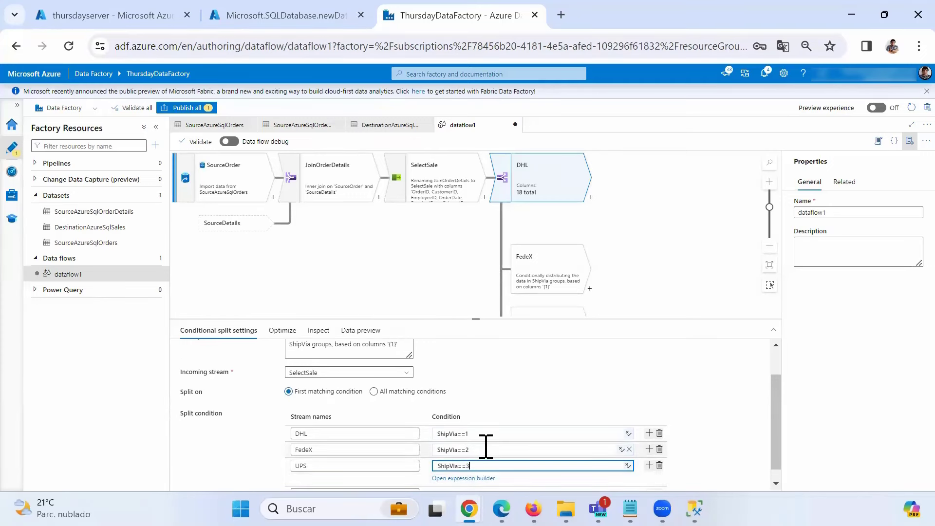
{"action": "left_click", "coordinate": [485, 433]}
{"action": "left_click", "coordinate": [525, 385]}
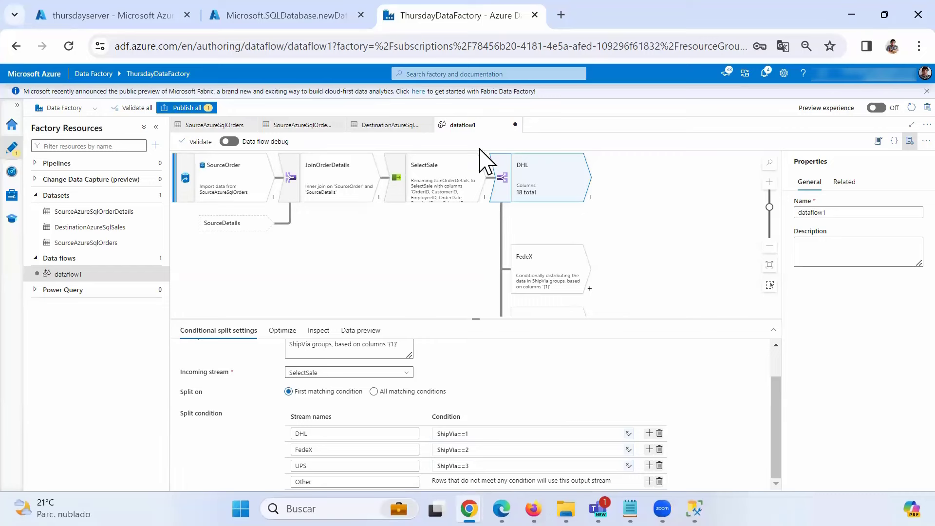
{"action": "left_click_drag", "start_coordinate": [444, 240], "coordinate": [344, 250]}
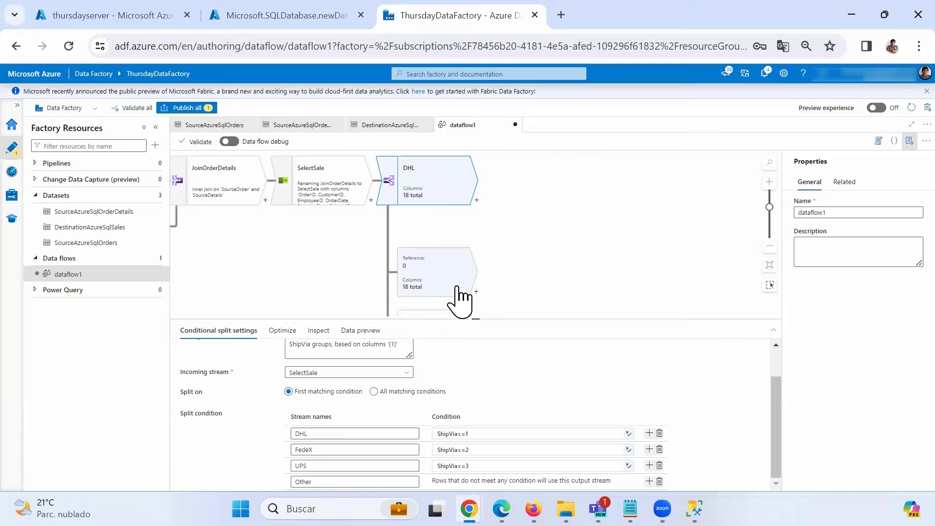
- Add a Derived Column step after each of the DHL, FedeX, UPS and Other branches
{"action": "left_click", "coordinate": [477, 200]}
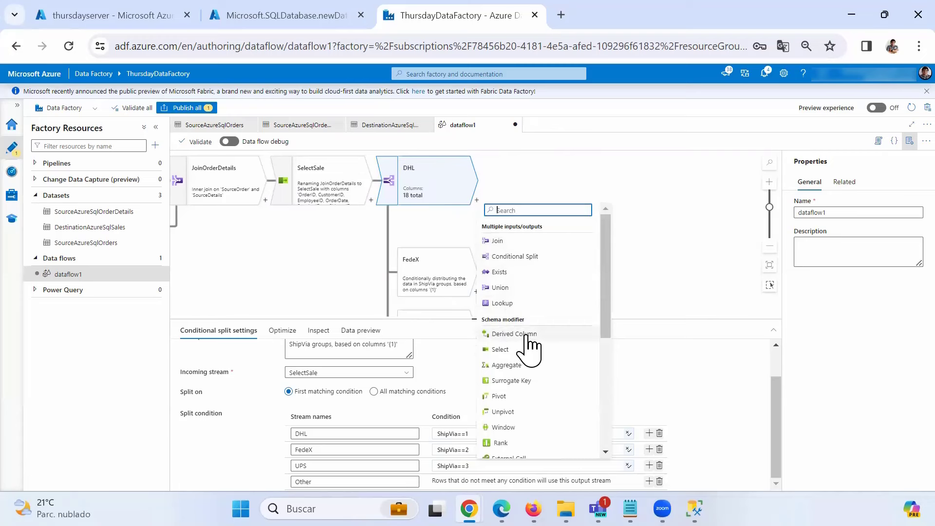
{"action": "left_click", "coordinate": [527, 335]}
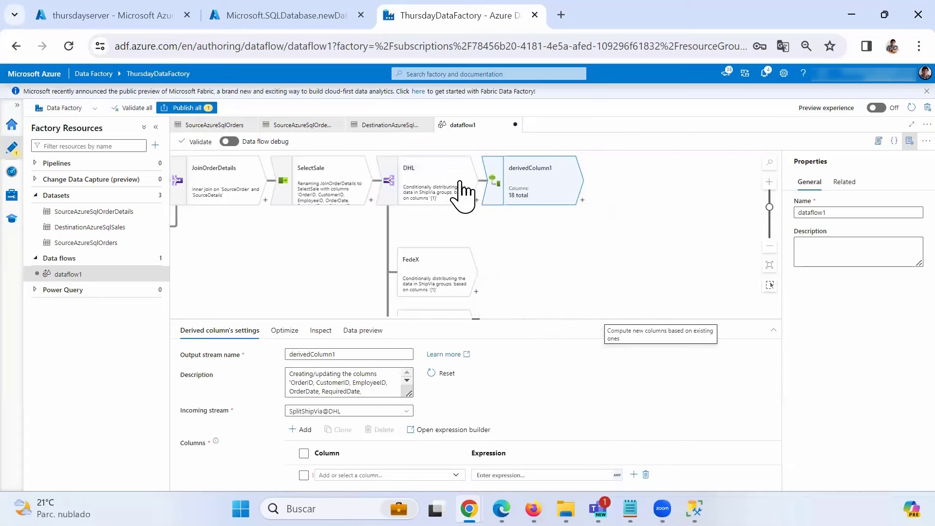
{"action": "left_click", "coordinate": [476, 292]}
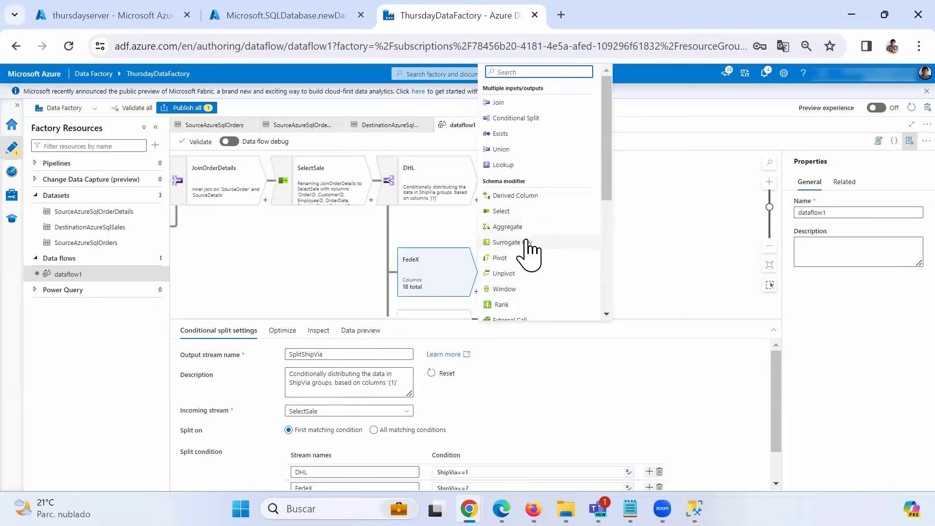
{"action": "left_click", "coordinate": [525, 199]}
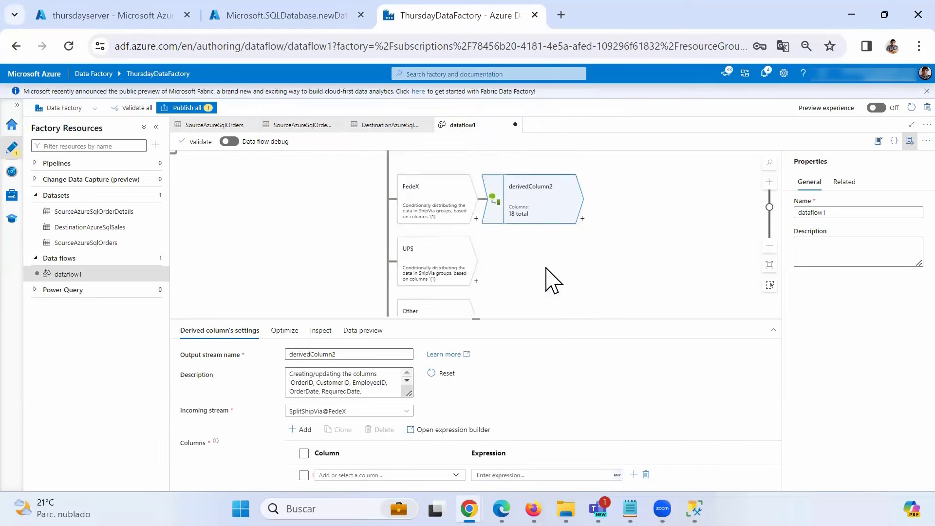
{"action": "left_click", "coordinate": [476, 281]}
{"action": "left_click", "coordinate": [525, 197]}
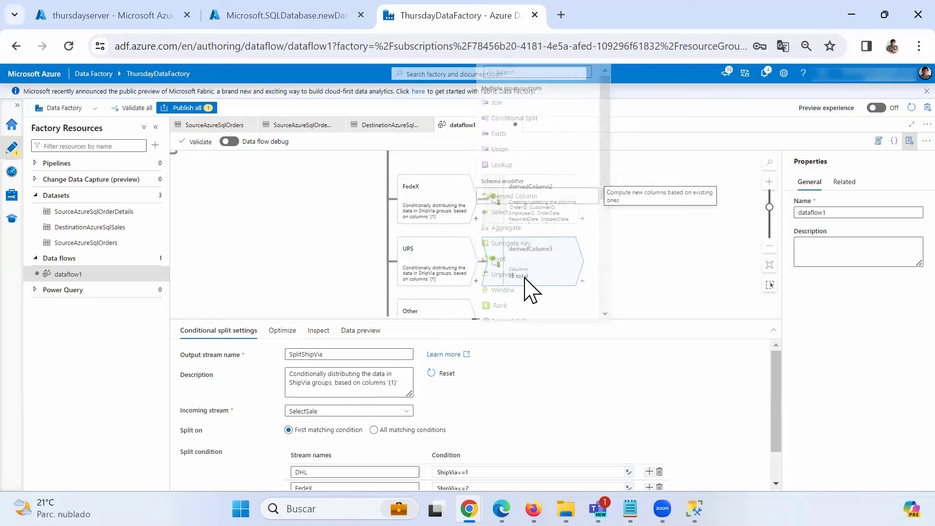
{"action": "left_click", "coordinate": [477, 270]}
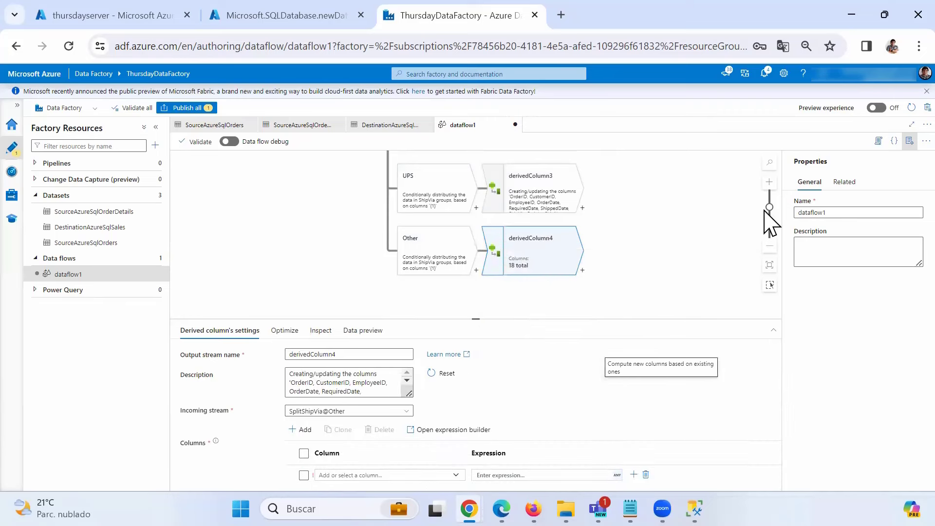
{"action": "left_click_drag", "start_coordinate": [631, 184], "coordinate": [594, 248]}
{"action": "left_click_drag", "start_coordinate": [602, 211], "coordinate": [542, 278]}
- Rename the first two derived column steps to derivedColumnDHL and derivedColumnFedex
{"action": "left_click", "coordinate": [443, 193]}
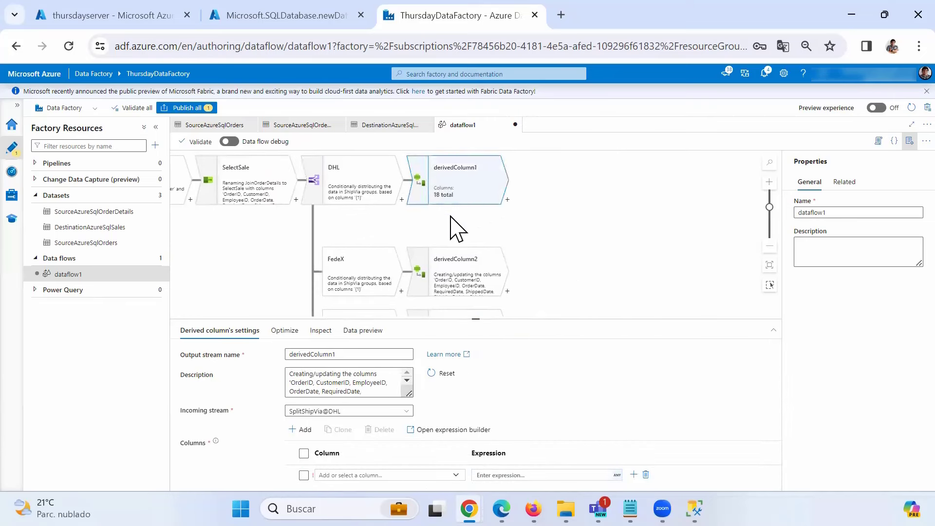
{"action": "double_click", "coordinate": [292, 354]}
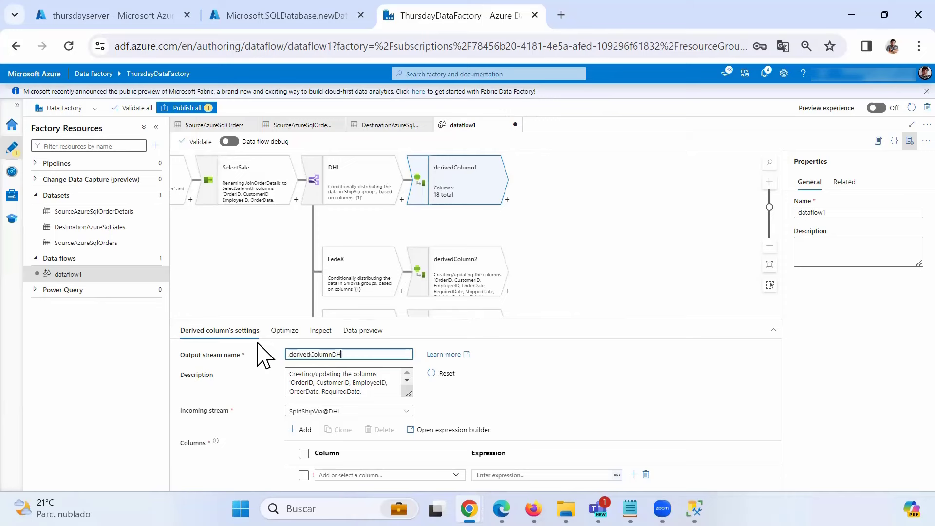
{"action": "left_click", "coordinate": [469, 283]}
{"action": "left_click_drag", "start_coordinate": [334, 357], "coordinate": [361, 359]}
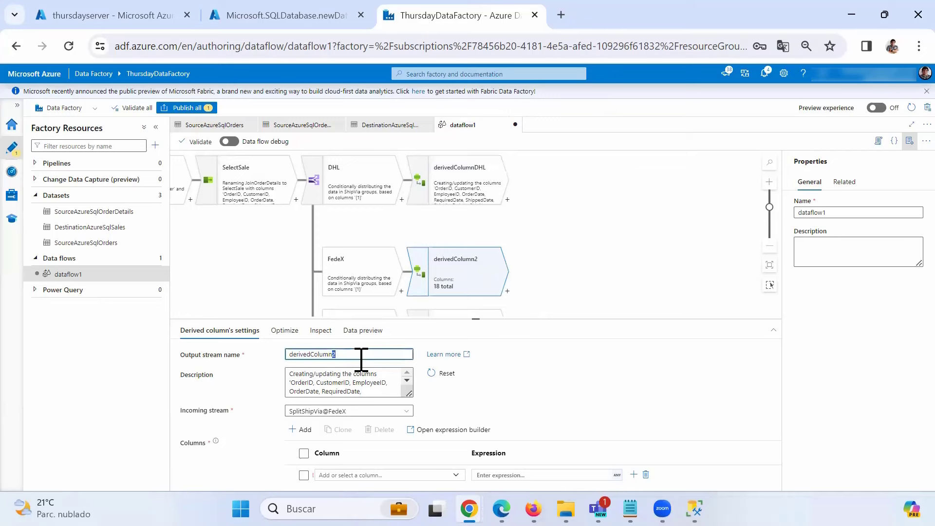
{"action": "type", "text": "Fedex"}
{"action": "left_click", "coordinate": [494, 267]}
- Rename the remaining derived column steps to derivedColumnUPS and derivedColumnOther
{"action": "scroll", "coordinate": [548, 263], "scroll_direction": "down", "scroll_amount": 1}
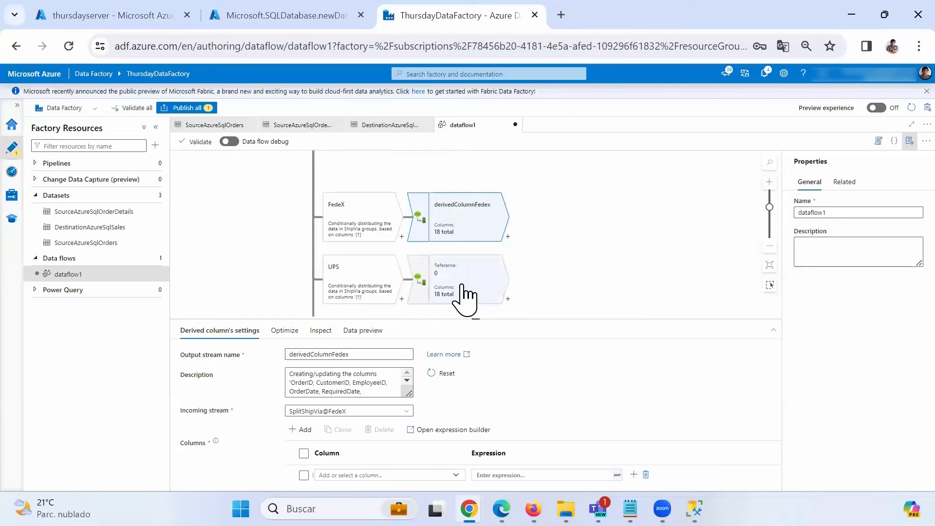
{"action": "left_click", "coordinate": [463, 294]}
{"action": "left_click_drag", "start_coordinate": [333, 357], "coordinate": [353, 358]}
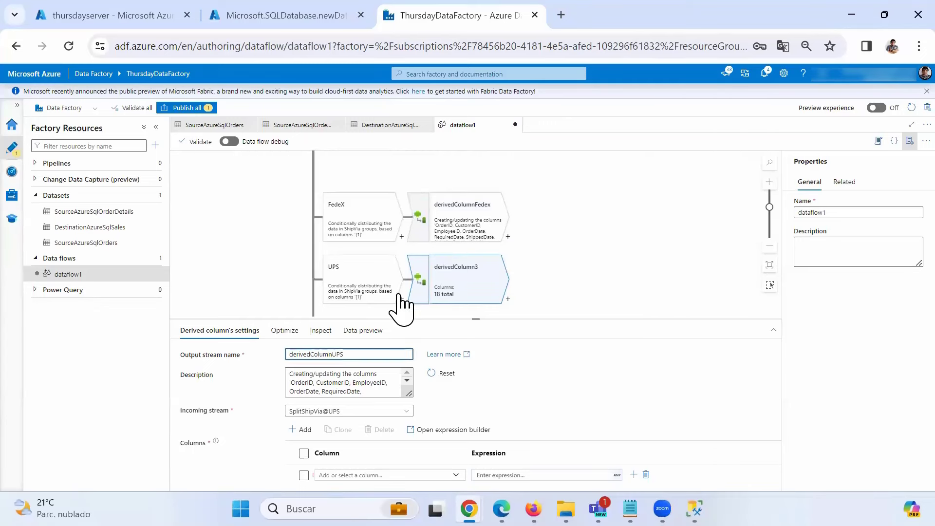
{"action": "scroll", "coordinate": [556, 233], "scroll_direction": "down", "scroll_amount": 1}
{"action": "left_click", "coordinate": [457, 300]}
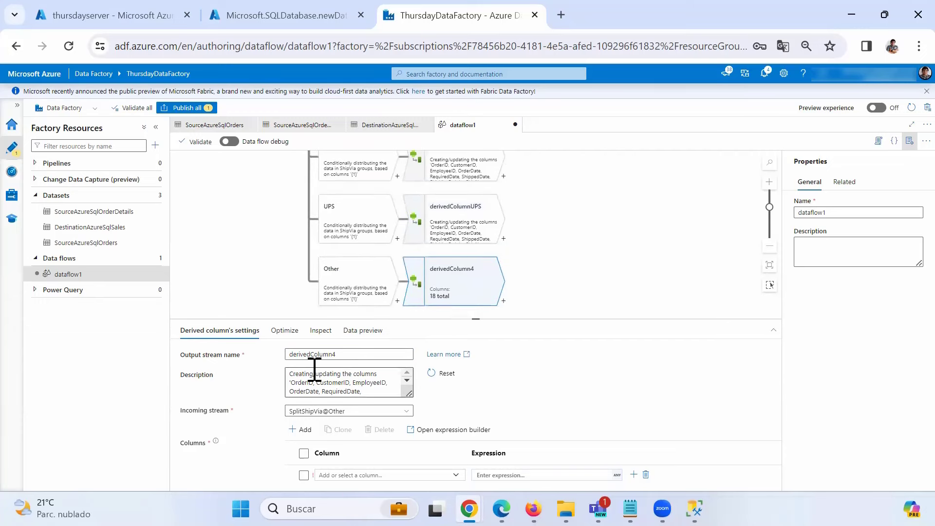
{"action": "left_click_drag", "start_coordinate": [333, 354], "coordinate": [355, 354]}
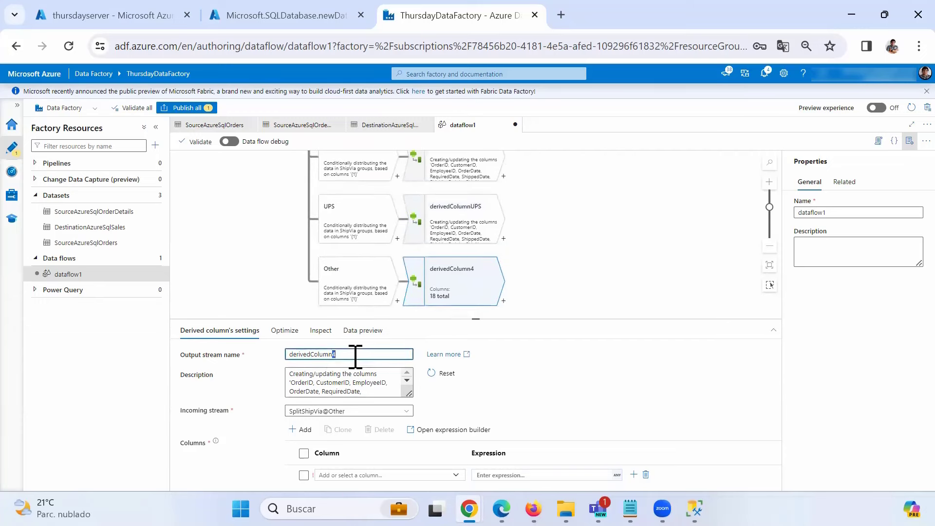
{"action": "left_click", "coordinate": [562, 275]}
{"action": "scroll", "coordinate": [555, 229], "scroll_direction": "up", "scroll_amount": 2}
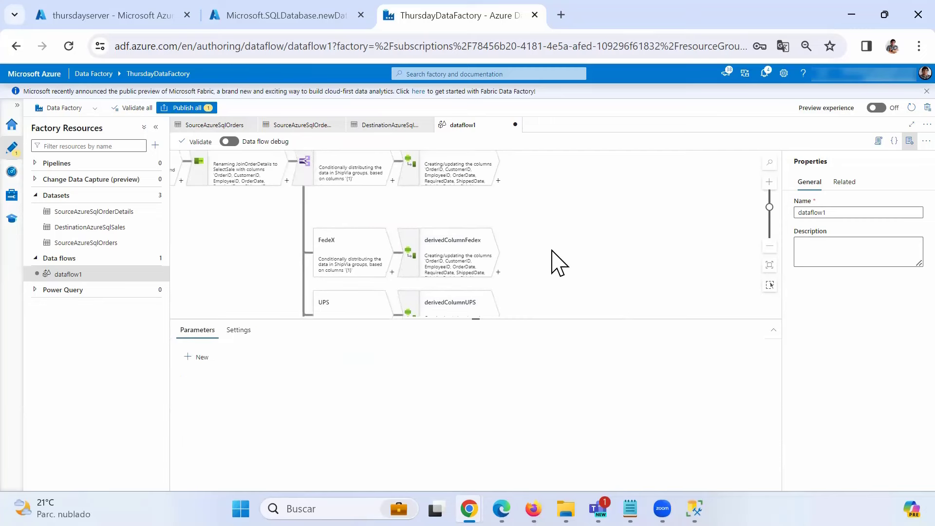
{"action": "left_click", "coordinate": [441, 179]}
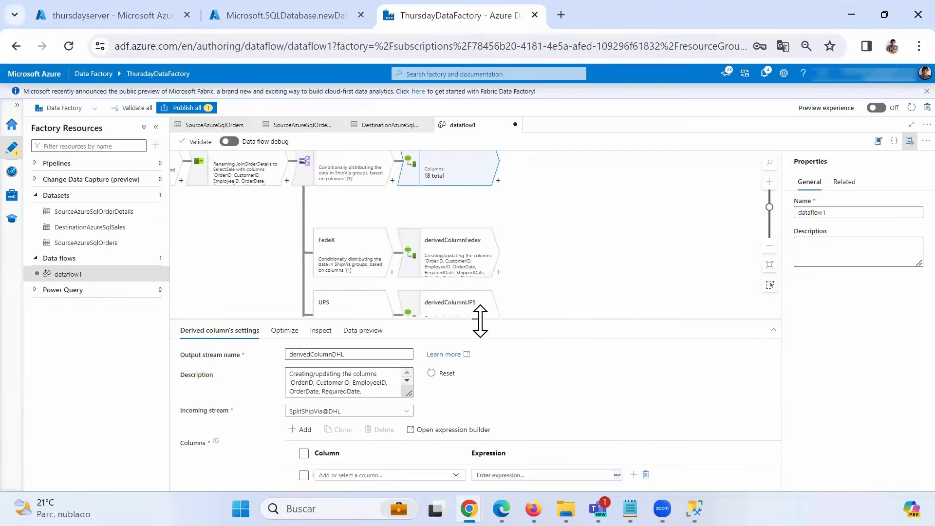
- Make derivedColumnDHL overwrite ShipVia with 'DHL', then switch to SQL Server Management Studio
{"action": "left_click_drag", "start_coordinate": [480, 321], "coordinate": [490, 236]}
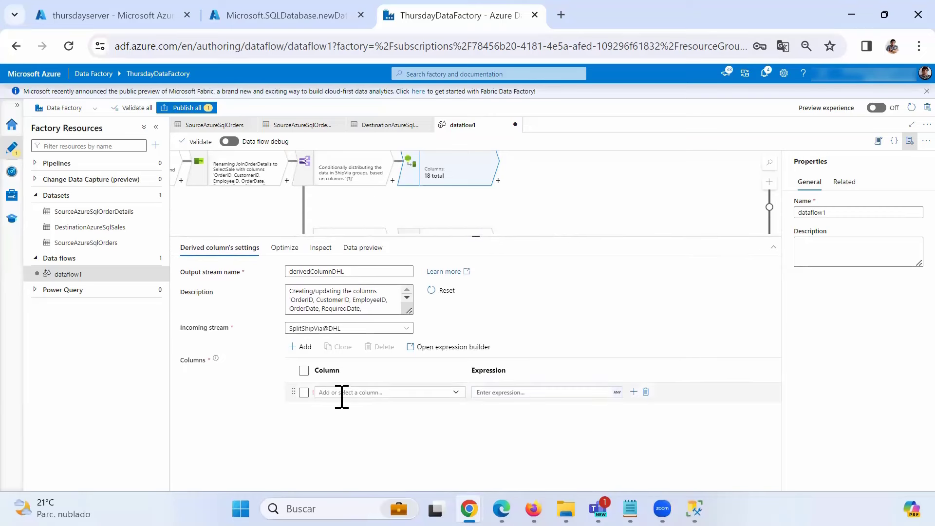
{"action": "left_click", "coordinate": [456, 393]}
{"action": "scroll", "coordinate": [386, 365], "scroll_direction": "down", "scroll_amount": 3}
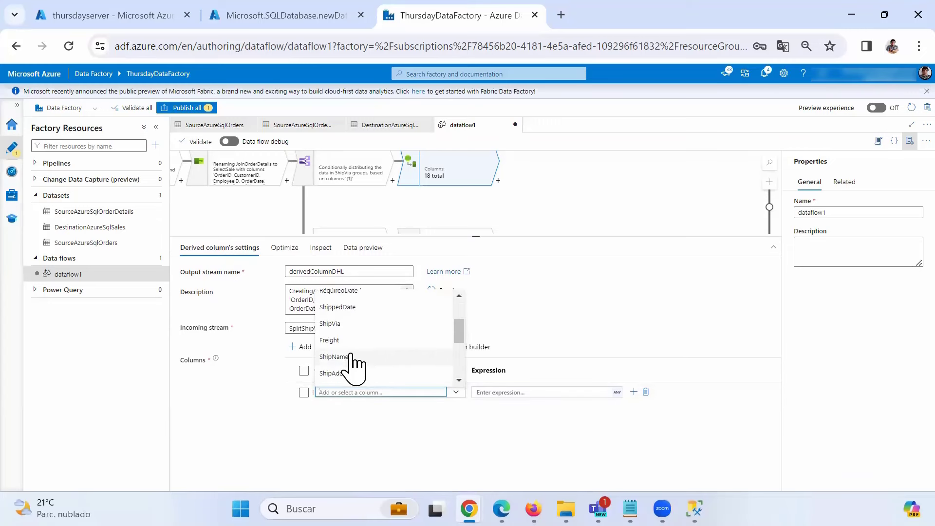
{"action": "left_click", "coordinate": [343, 323]}
{"action": "left_click", "coordinate": [506, 392]}
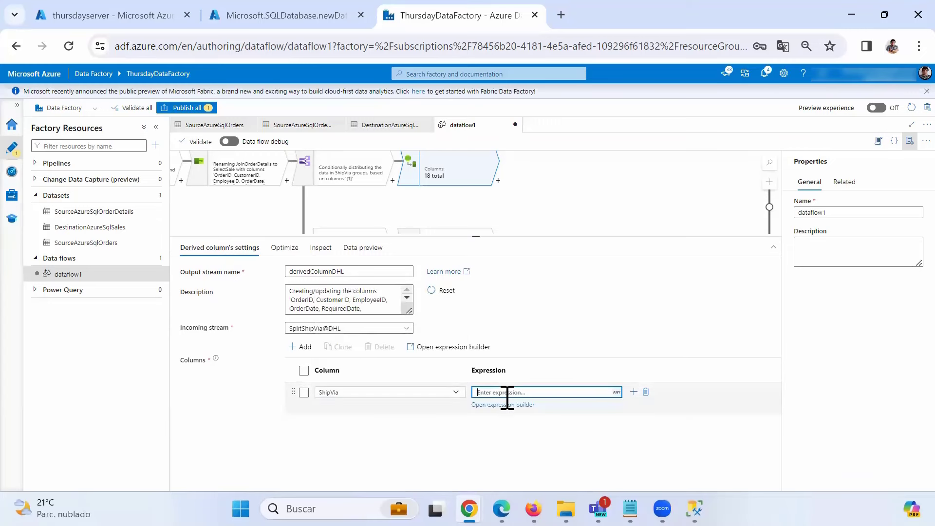
{"action": "type", "text": "'"}
{"action": "type", "text": "DHL'"}
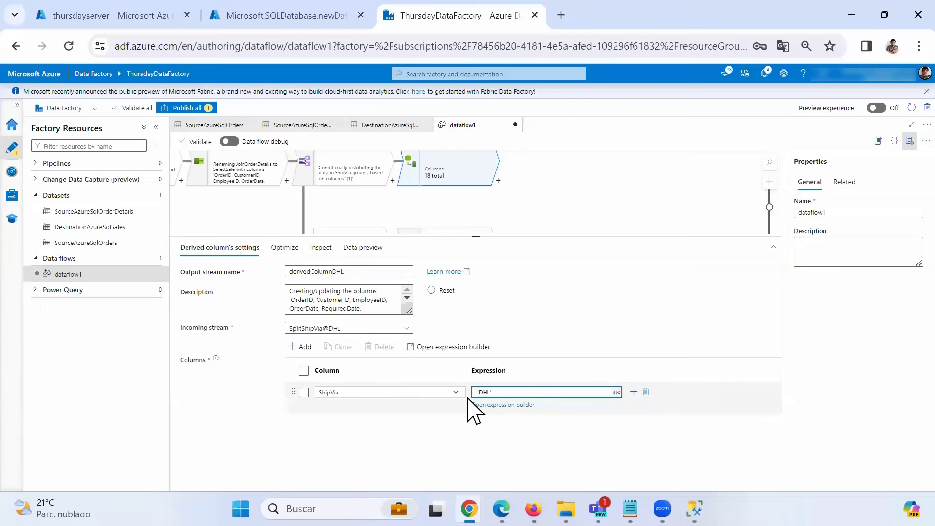
{"action": "left_click_drag", "start_coordinate": [494, 391], "coordinate": [463, 407]}
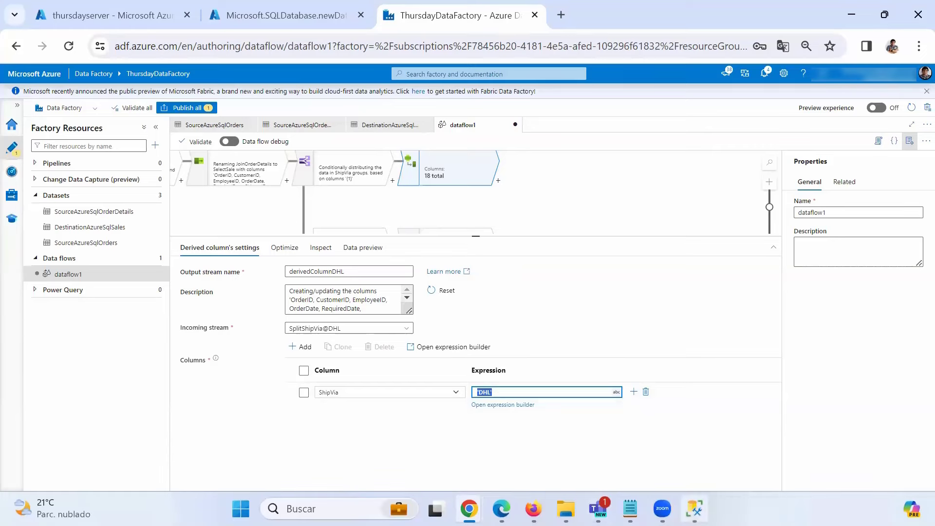
{"action": "key", "text": "alt+Tab"}
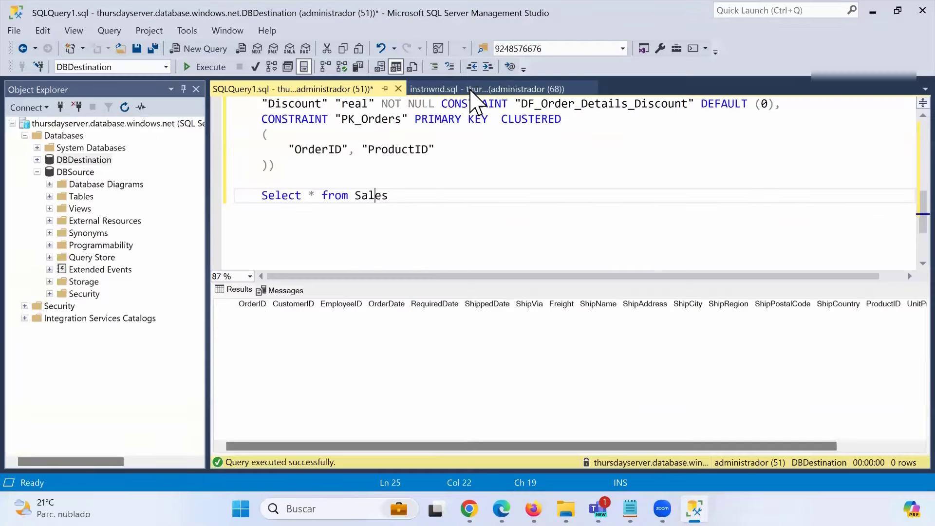
- Check in the Sales table script that ShipVia is defined as nvarchar (40)
{"action": "left_click", "coordinate": [475, 89]}
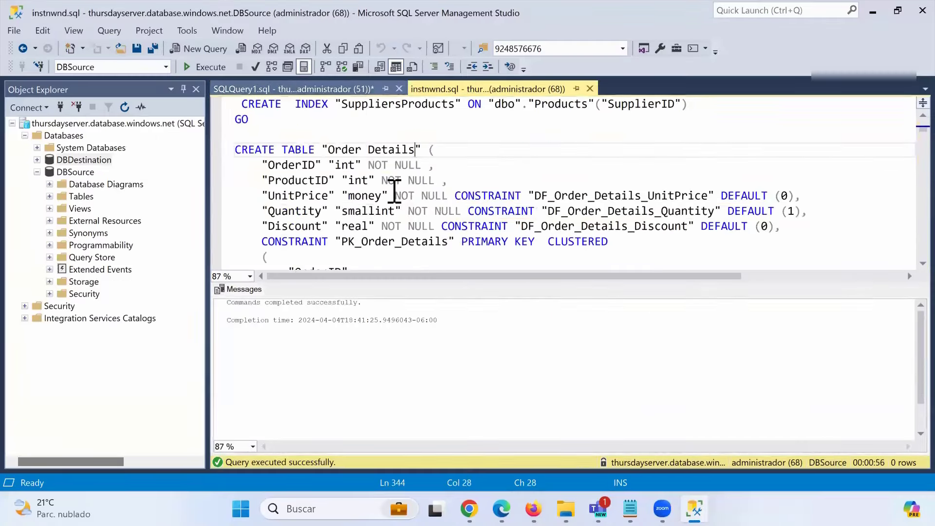
{"action": "key", "text": "ctrl+Tab"}
{"action": "scroll", "coordinate": [397, 204], "scroll_direction": "up", "scroll_amount": 5}
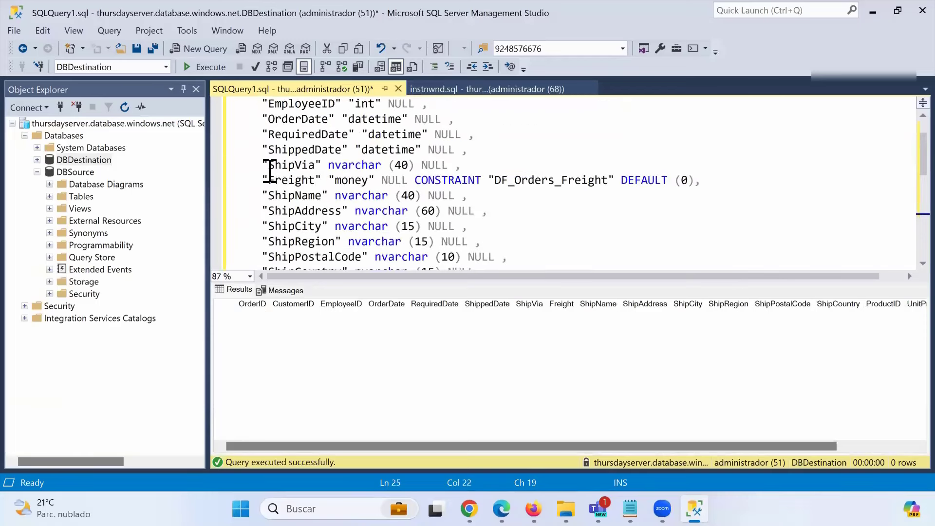
{"action": "left_click_drag", "start_coordinate": [269, 171], "coordinate": [458, 160]}
{"action": "double_click", "coordinate": [348, 166]}
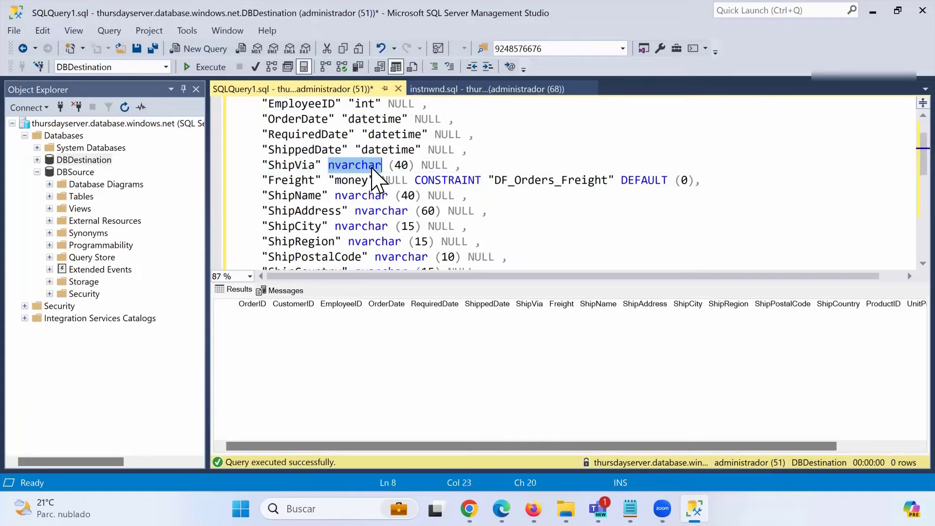
- Back in the data flow, start setting derivedColumnFedex's column and expression
{"action": "left_click", "coordinate": [872, 9]}
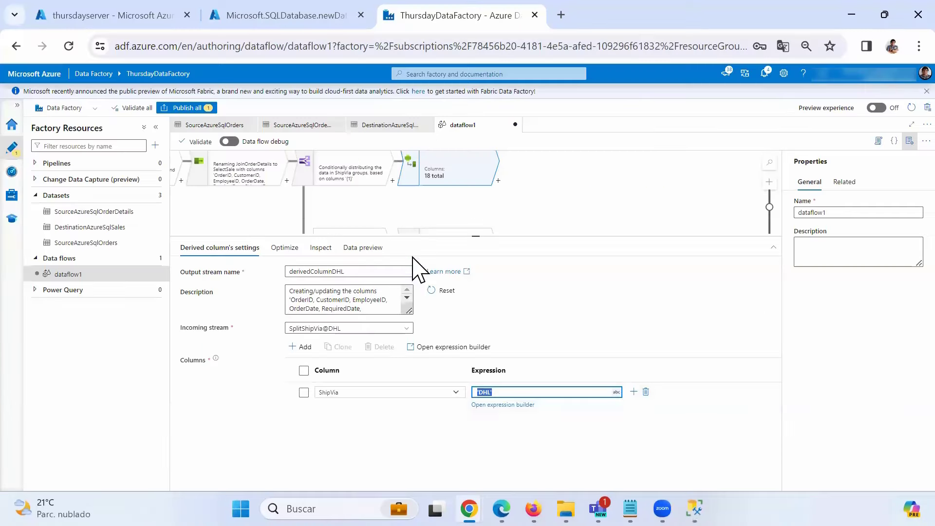
{"action": "left_click", "coordinate": [510, 392]}
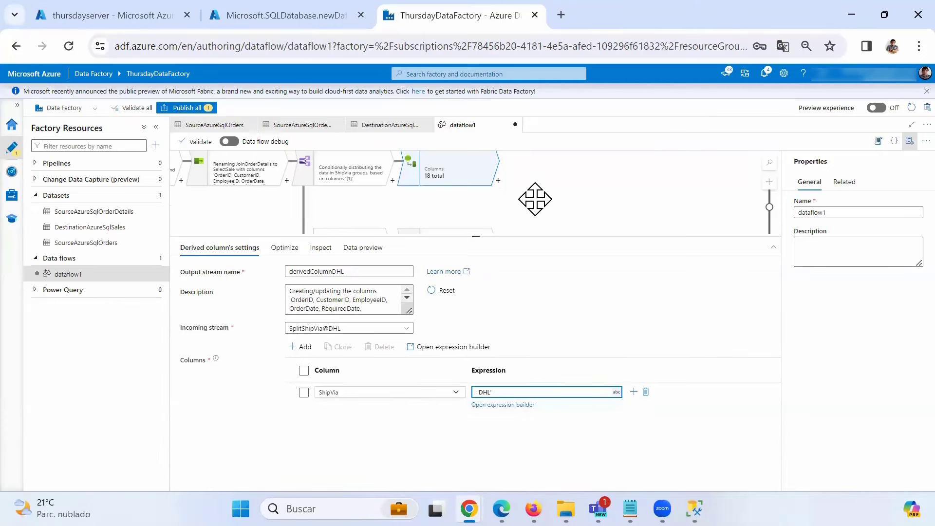
{"action": "left_click_drag", "start_coordinate": [535, 198], "coordinate": [535, 138]}
{"action": "left_click", "coordinate": [454, 192]}
{"action": "left_click", "coordinate": [505, 392]}
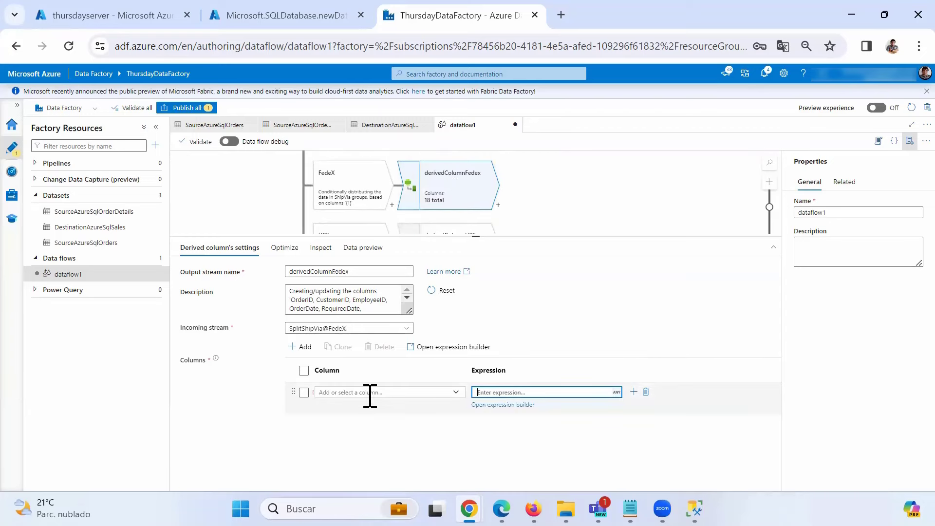
{"action": "left_click", "coordinate": [367, 392]}
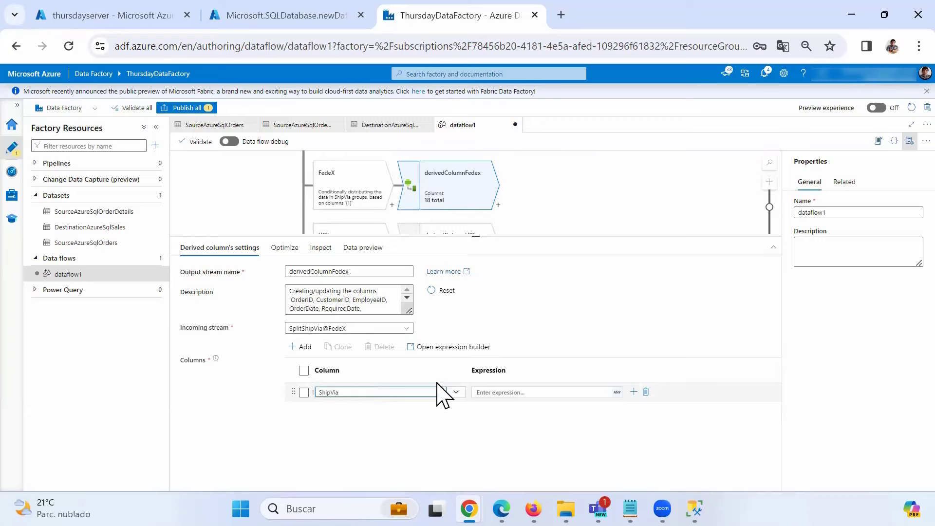
{"action": "left_click", "coordinate": [495, 392]}
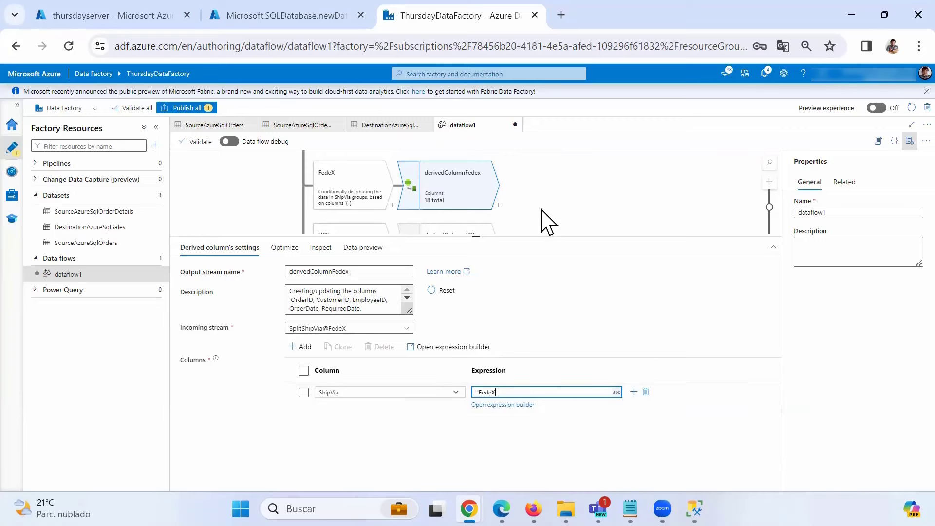
{"action": "scroll", "coordinate": [539, 175], "scroll_direction": "down", "scroll_amount": 2}
- Choose ShipVia as the column to overwrite in derivedColumnUPS
{"action": "left_click", "coordinate": [453, 219]}
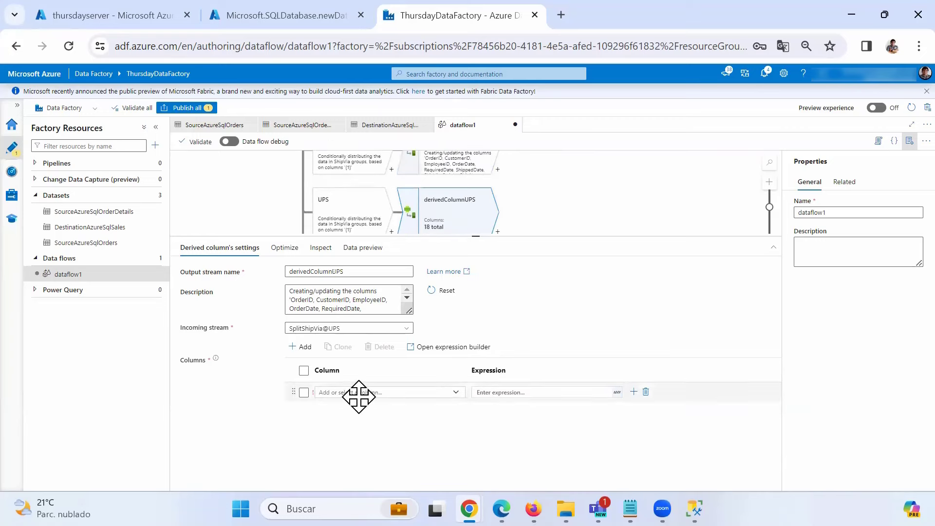
{"action": "left_click", "coordinate": [362, 392]}
{"action": "type", "text": "ShipVia"}
{"action": "left_click", "coordinate": [488, 392]}
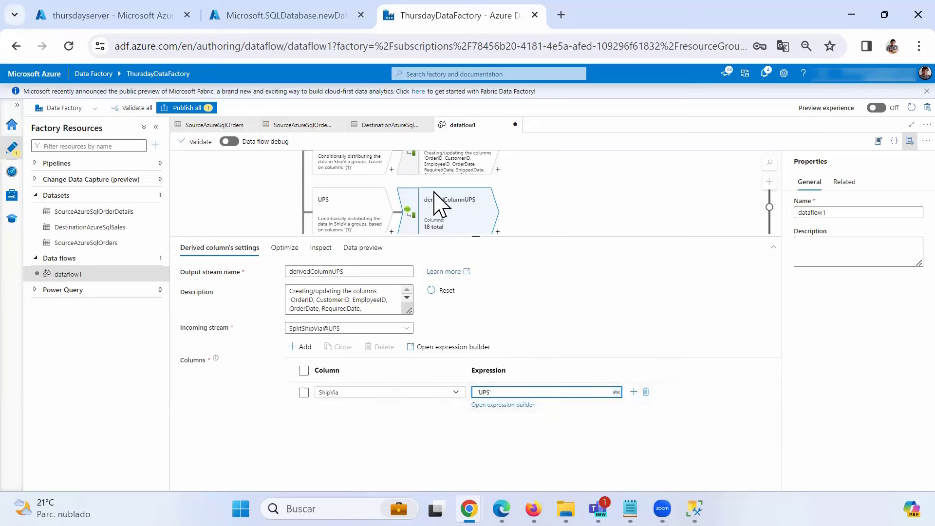
- Set derivedColumnOther to overwrite ShipVia with the expression 'Other'
{"action": "left_click_drag", "start_coordinate": [571, 213], "coordinate": [560, 159]}
{"action": "left_click", "coordinate": [460, 219]}
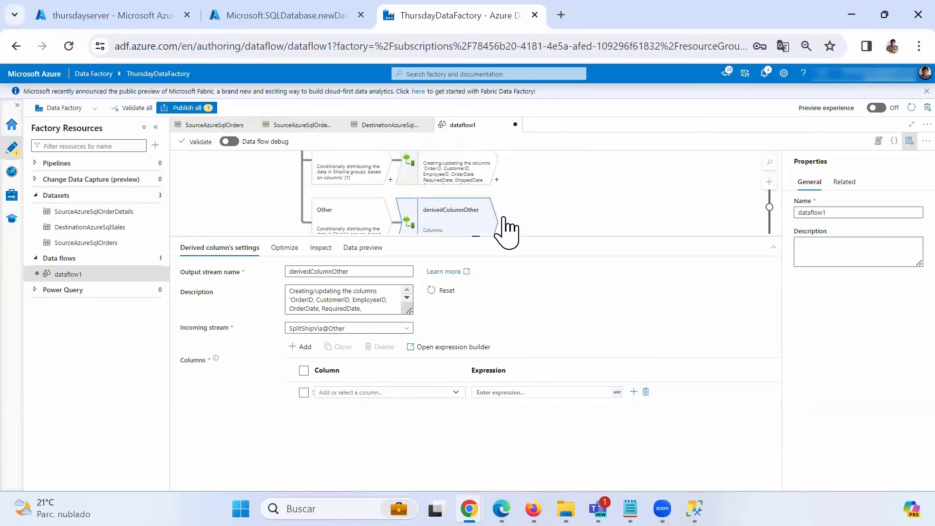
{"action": "left_click", "coordinate": [370, 392]}
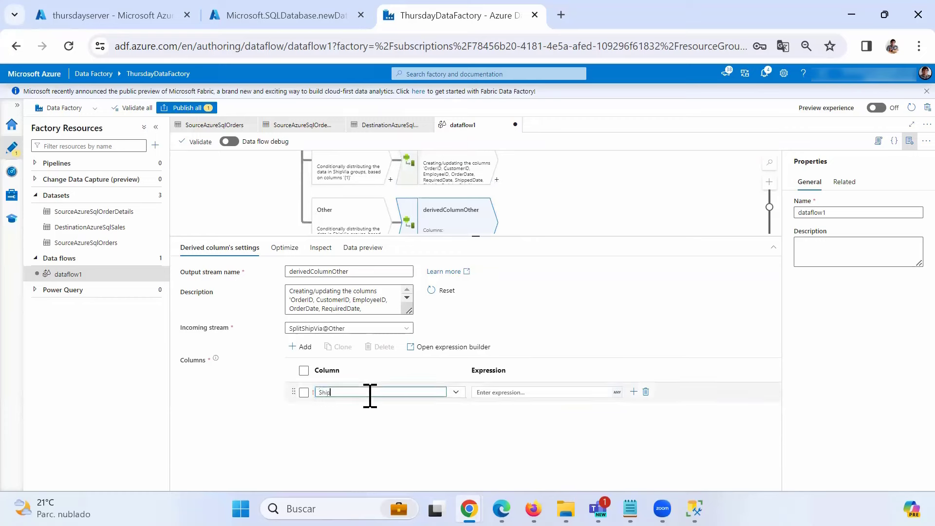
{"action": "type", "text": "ShipVia"}
{"action": "left_click", "coordinate": [525, 392]}
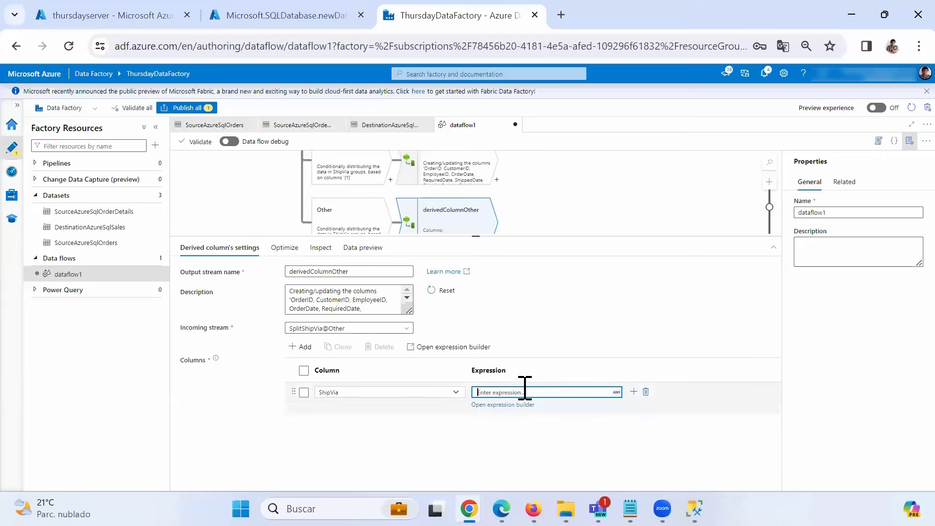
{"action": "type", "text": "'Other"}
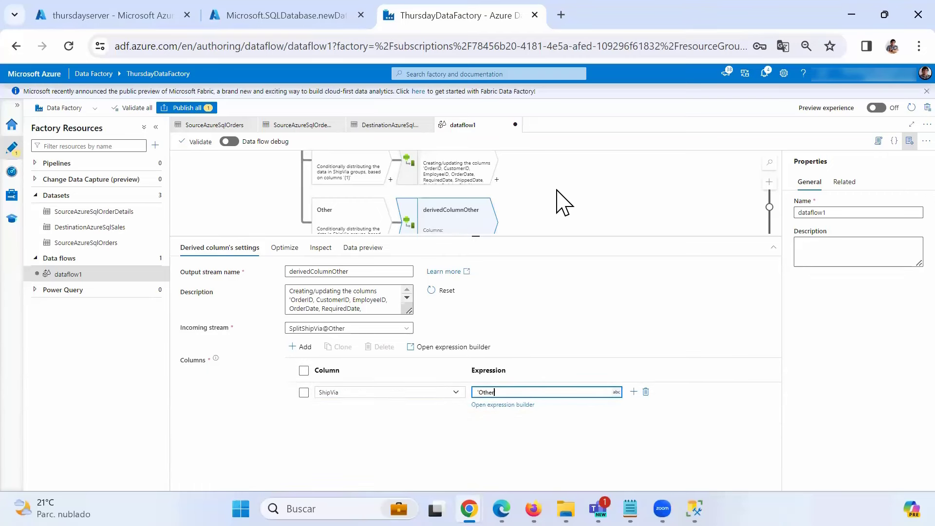
{"action": "left_click", "coordinate": [542, 209]}
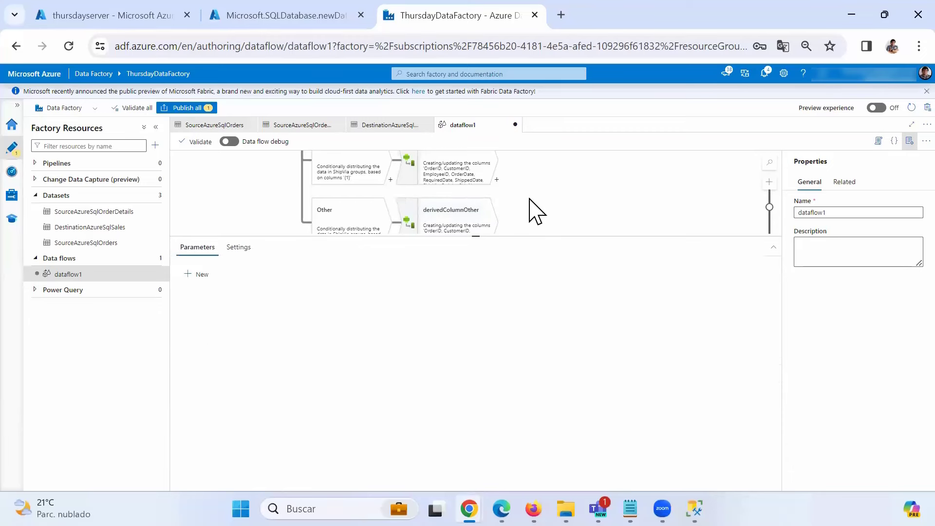
{"action": "scroll", "coordinate": [535, 209], "scroll_direction": "up", "scroll_amount": 8}
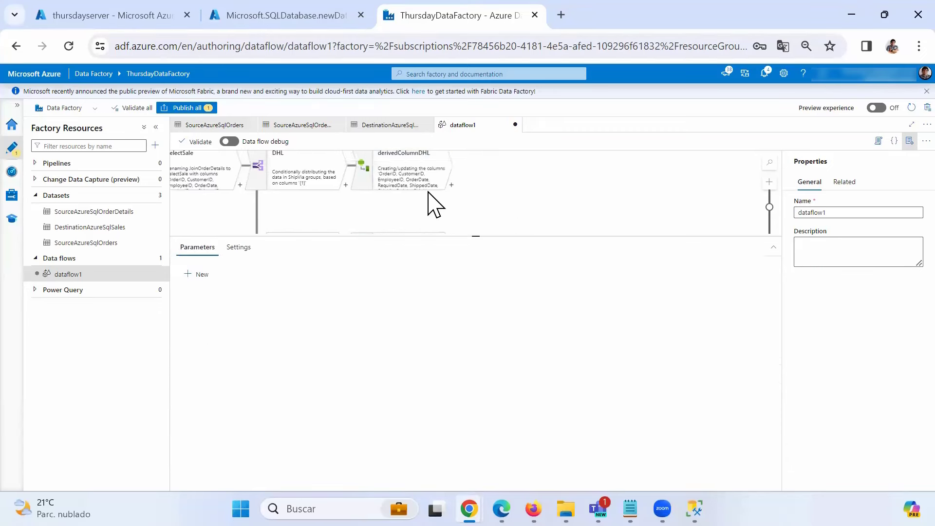
{"action": "left_click", "coordinate": [428, 189]}
{"action": "left_click_drag", "start_coordinate": [501, 315], "coordinate": [455, 327]}
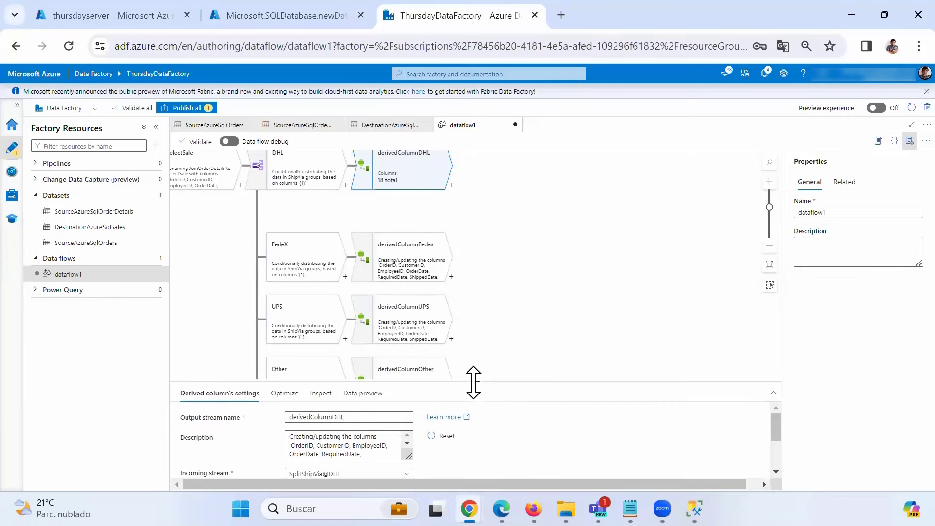
{"action": "left_click_drag", "start_coordinate": [474, 382], "coordinate": [476, 313]}
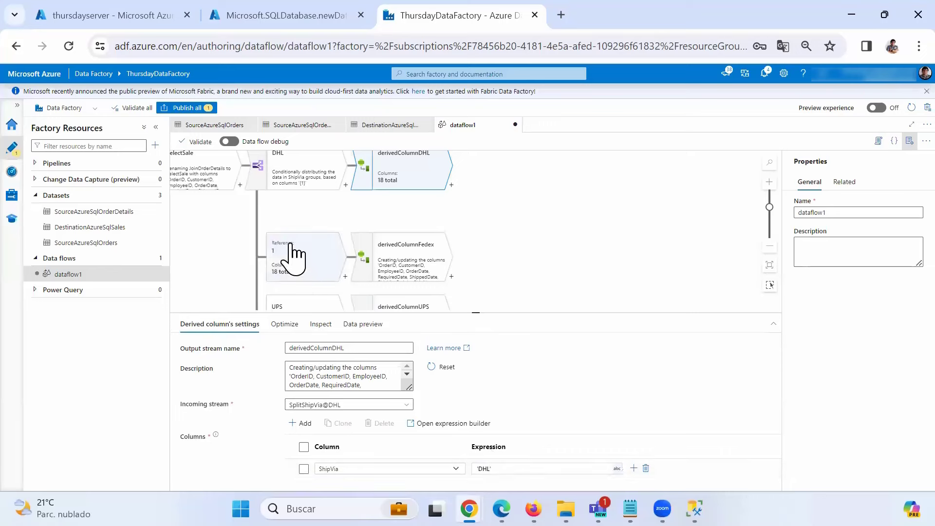
{"action": "left_click", "coordinate": [324, 271]}
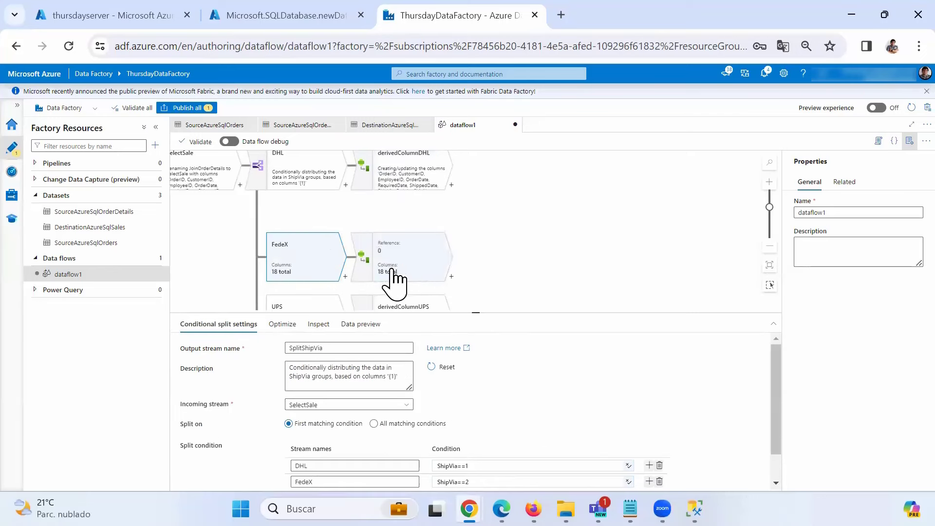
{"action": "left_click", "coordinate": [409, 281]}
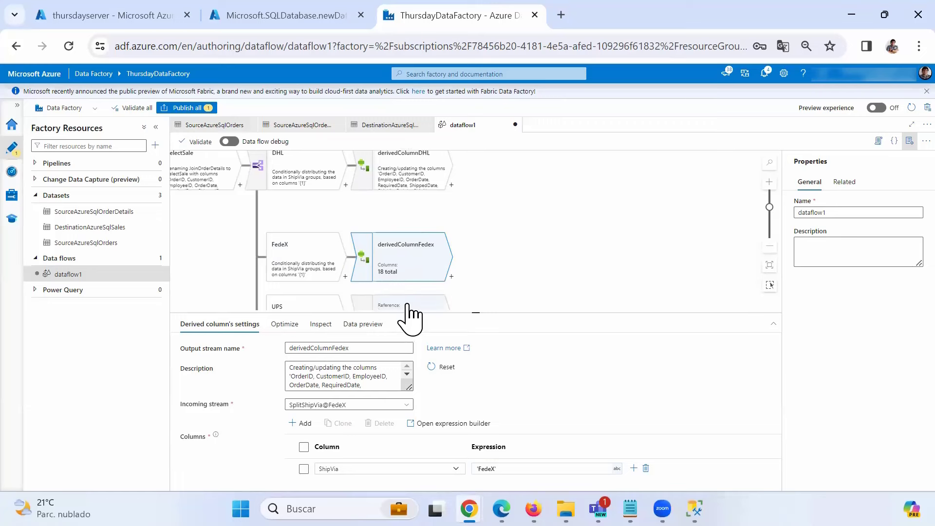
{"action": "left_click", "coordinate": [406, 303]}
{"action": "left_click_drag", "start_coordinate": [492, 288], "coordinate": [493, 200]}
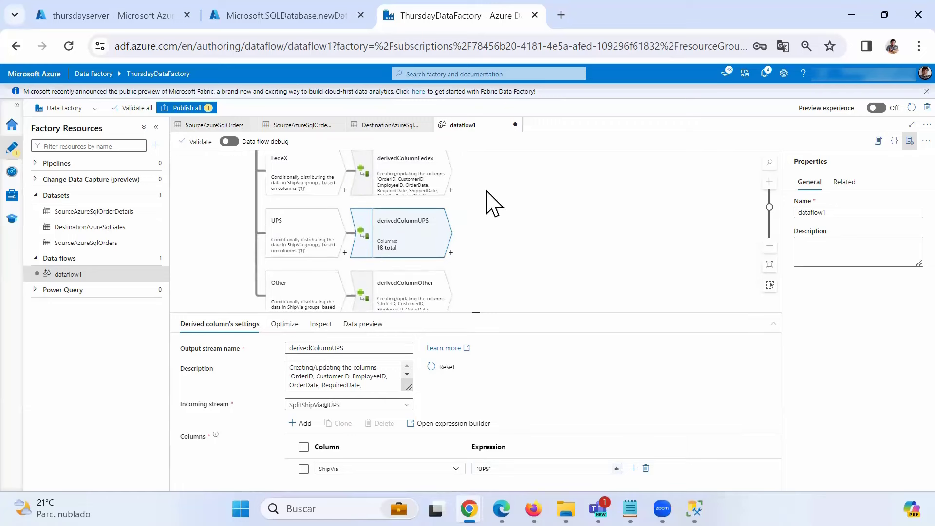
{"action": "left_click", "coordinate": [394, 304]}
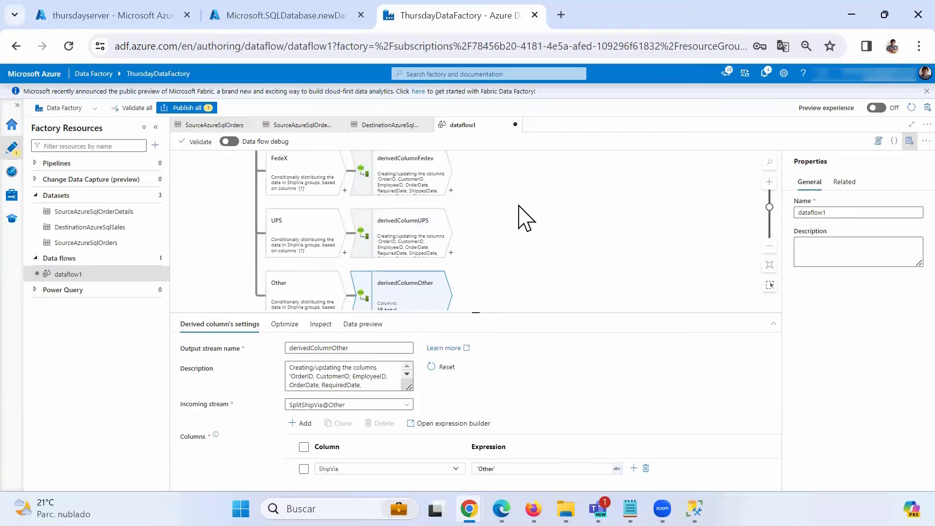
{"action": "left_click_drag", "start_coordinate": [477, 314], "coordinate": [475, 385]}
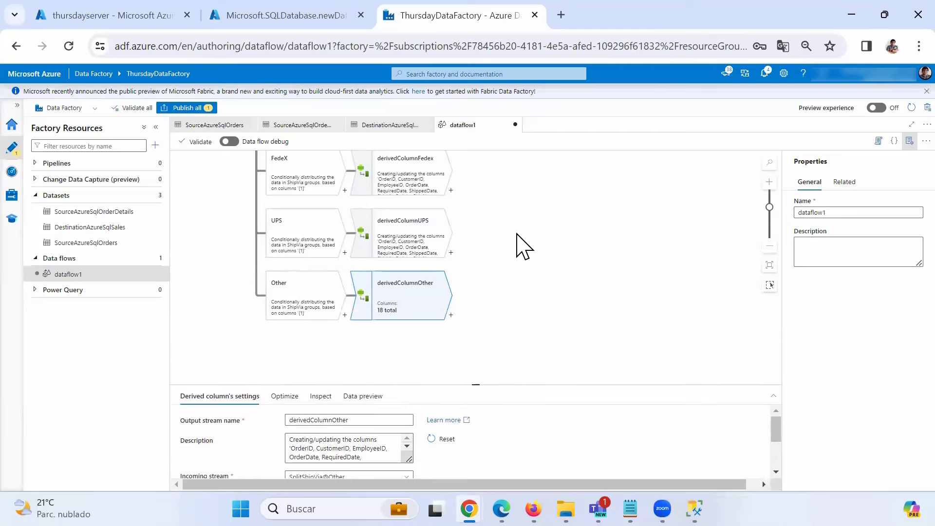
{"action": "left_click_drag", "start_coordinate": [544, 224], "coordinate": [633, 253]}
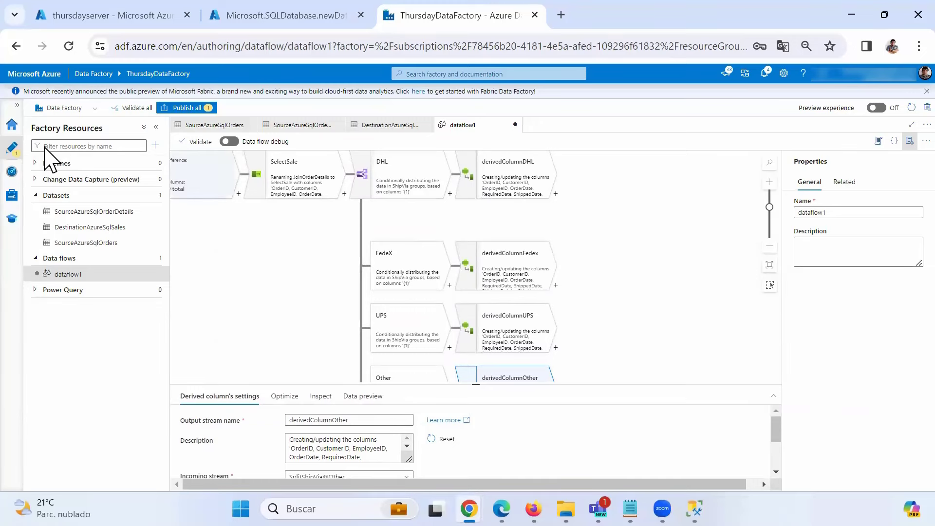
{"action": "left_click_drag", "start_coordinate": [391, 179], "coordinate": [501, 180]}
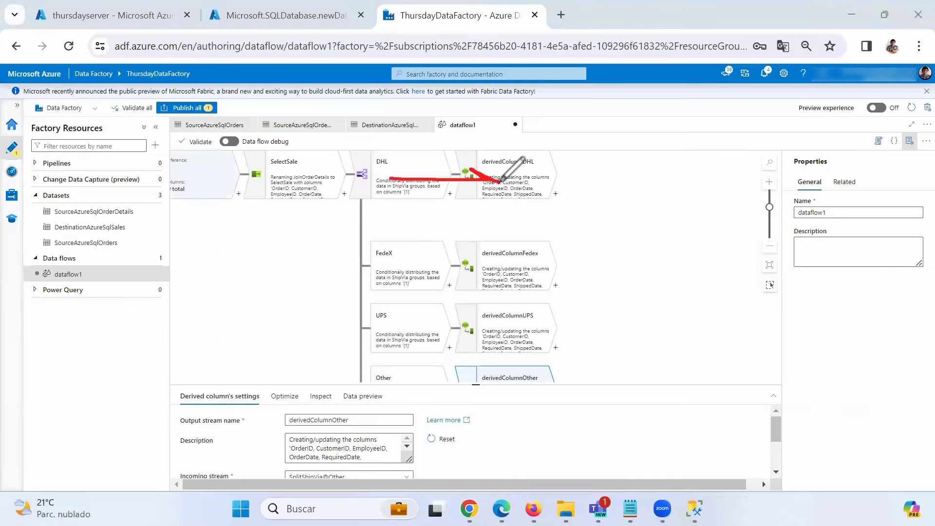
{"action": "left_click_drag", "start_coordinate": [405, 265], "coordinate": [501, 267]}
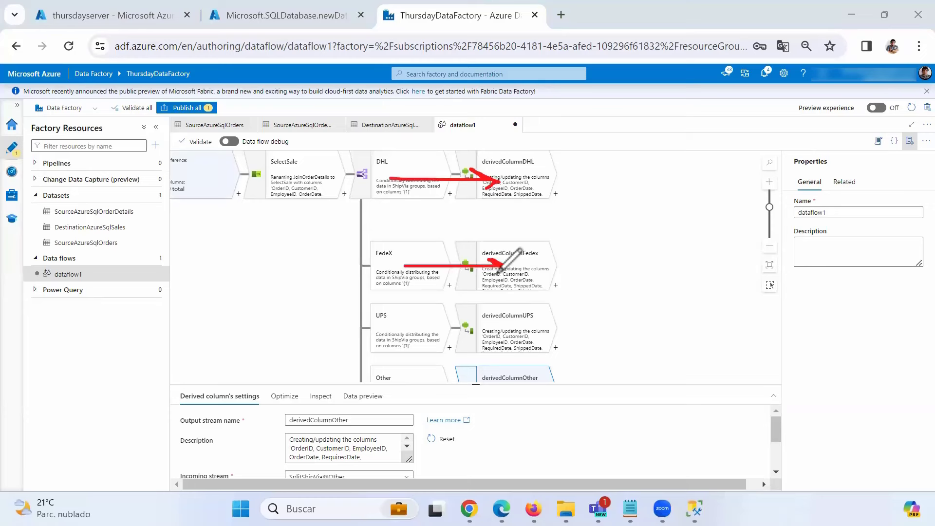
{"action": "mouse_move", "coordinate": [410, 345]}
{"action": "left_mouse_down"}
{"action": "mouse_move", "coordinate": [539, 335]}
{"action": "mouse_move", "coordinate": [517, 330]}
{"action": "left_mouse_up"}
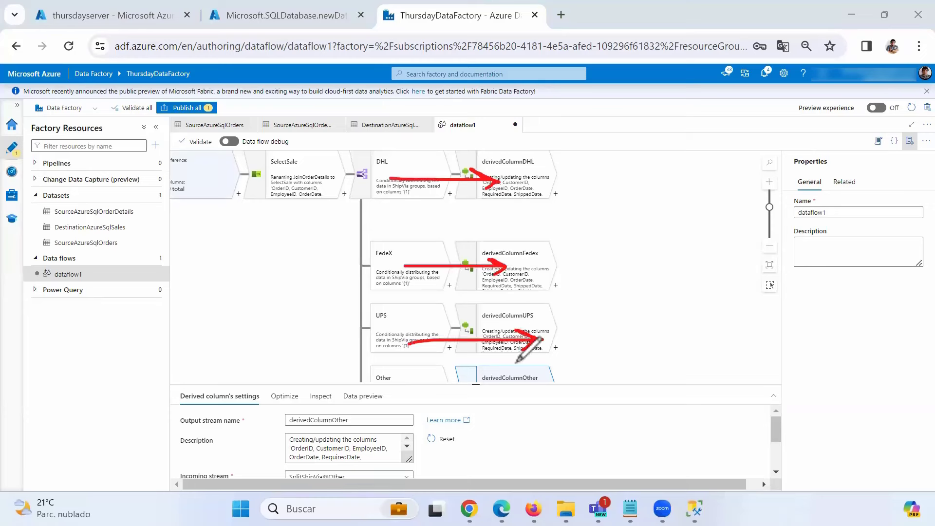
{"action": "mouse_move", "coordinate": [415, 381]}
{"action": "left_mouse_down"}
{"action": "mouse_move", "coordinate": [543, 379]}
{"action": "mouse_move", "coordinate": [489, 395]}
{"action": "left_mouse_up"}
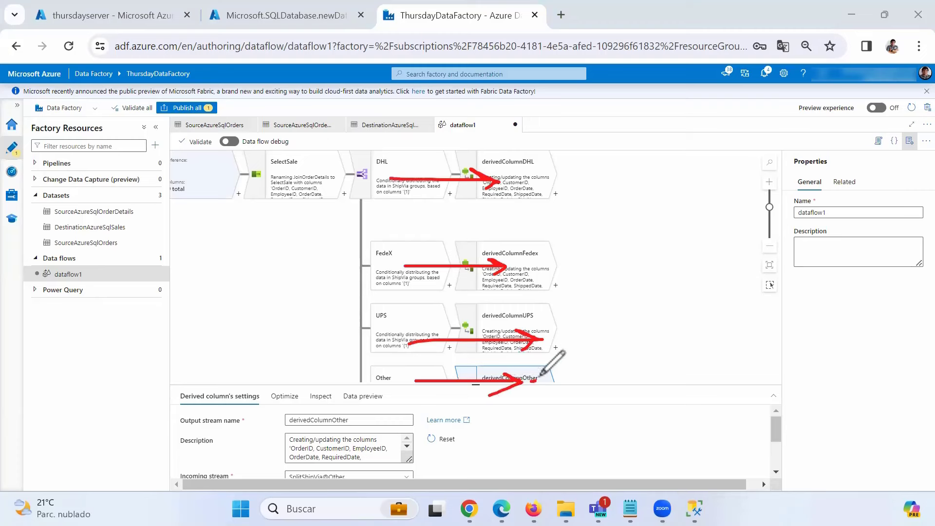
{"action": "mouse_move", "coordinate": [536, 377]}
{"action": "left_mouse_down"}
{"action": "mouse_move", "coordinate": [546, 306]}
{"action": "mouse_move", "coordinate": [528, 214]}
{"action": "mouse_move", "coordinate": [510, 176]}
{"action": "mouse_move", "coordinate": [609, 174]}
{"action": "mouse_move", "coordinate": [594, 192]}
{"action": "left_mouse_up"}
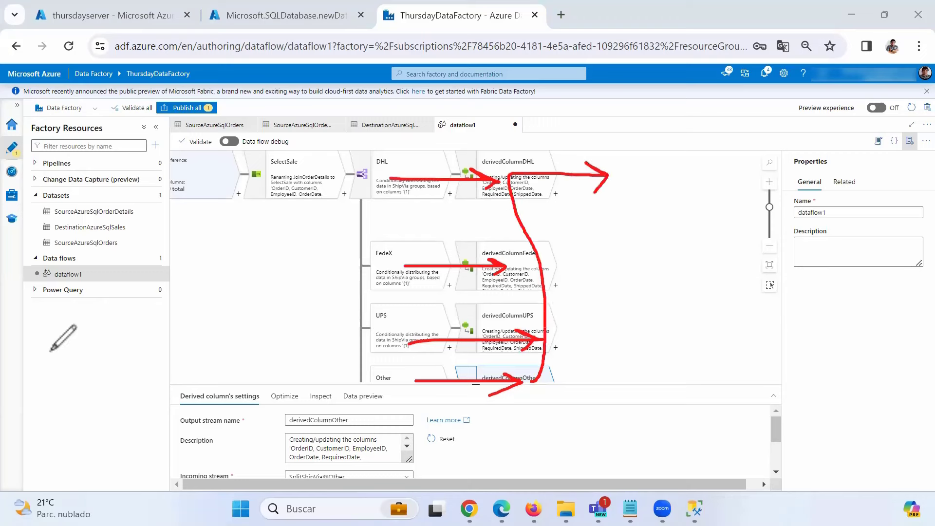
{"action": "left_click", "coordinate": [3, 155]}
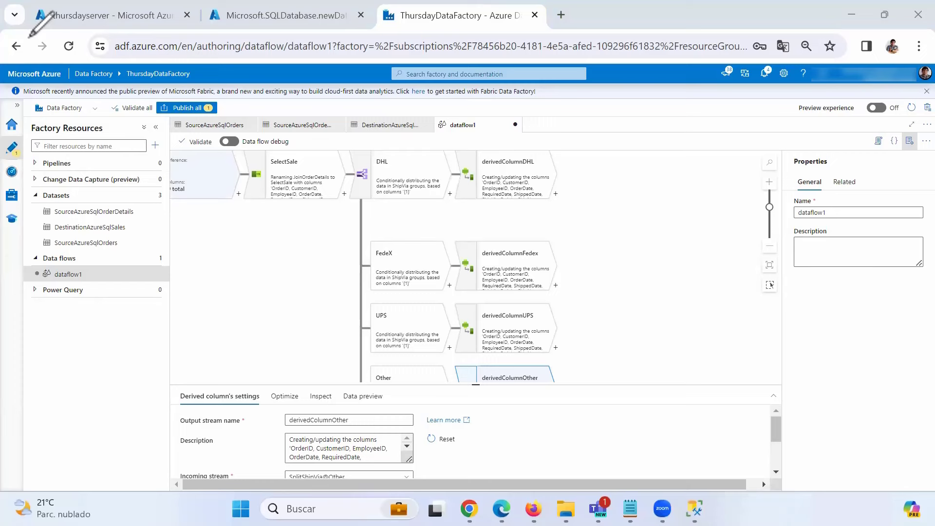
{"action": "left_click", "coordinate": [30, 37]}
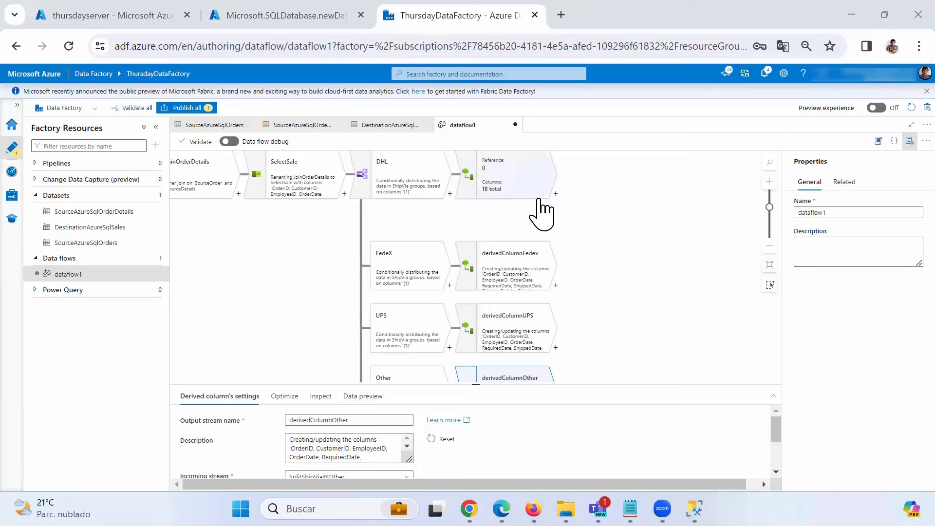
- Add a union step after derivedColumnDHL and rename it UnionSale
{"action": "left_click", "coordinate": [560, 204]}
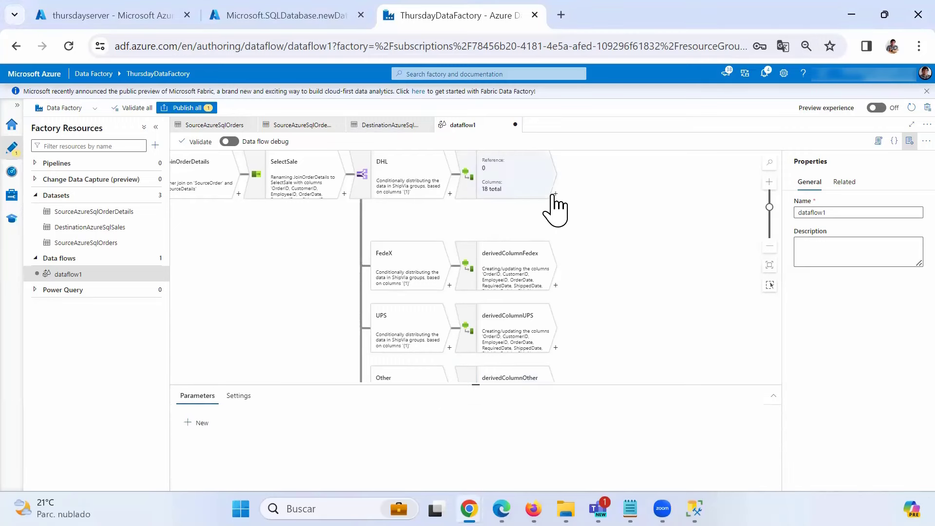
{"action": "left_click", "coordinate": [556, 193]}
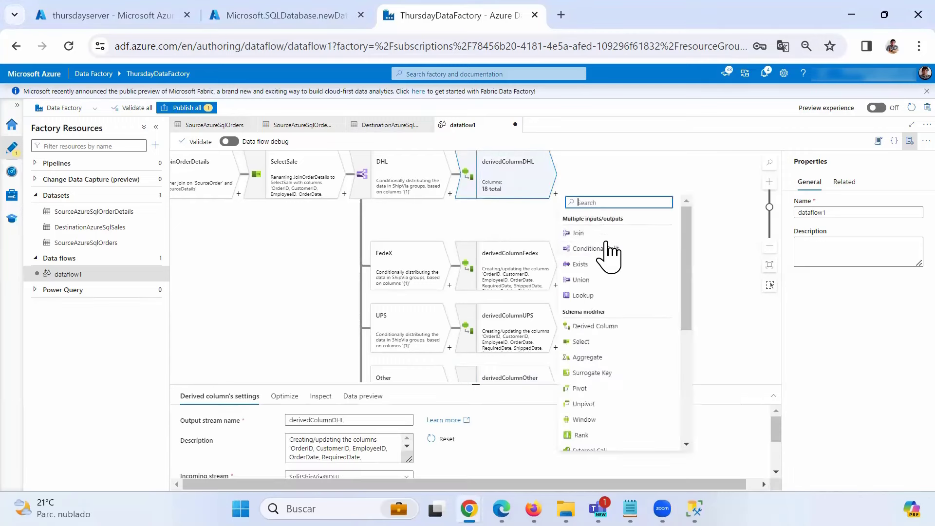
{"action": "left_click", "coordinate": [580, 280]}
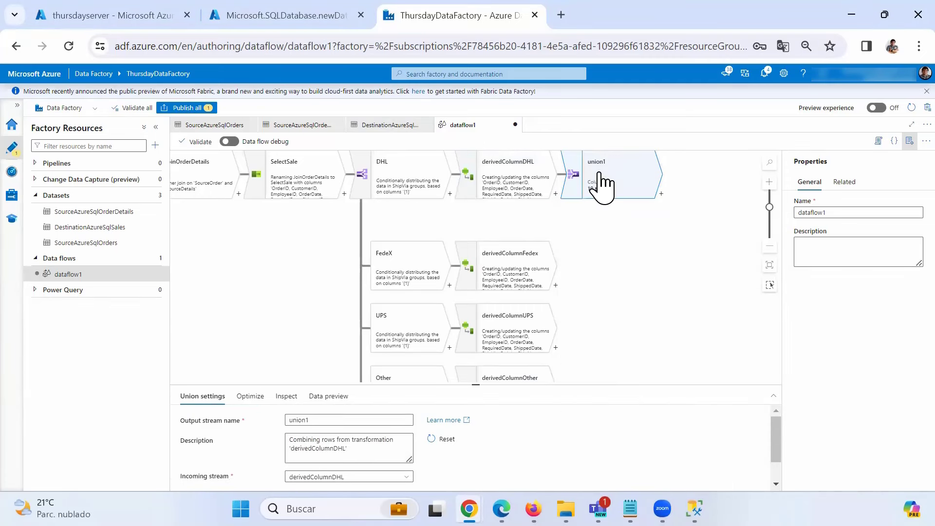
{"action": "double_click", "coordinate": [316, 419]}
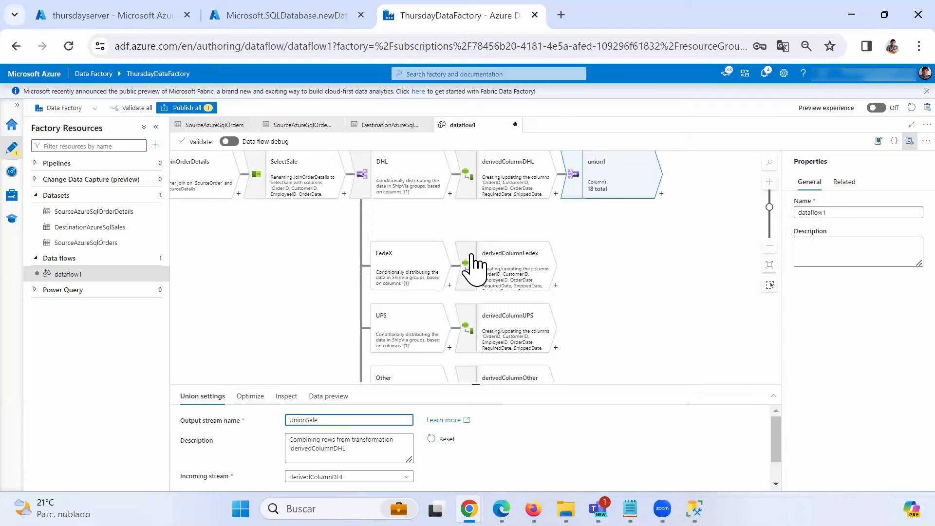
{"action": "left_click", "coordinate": [611, 190]}
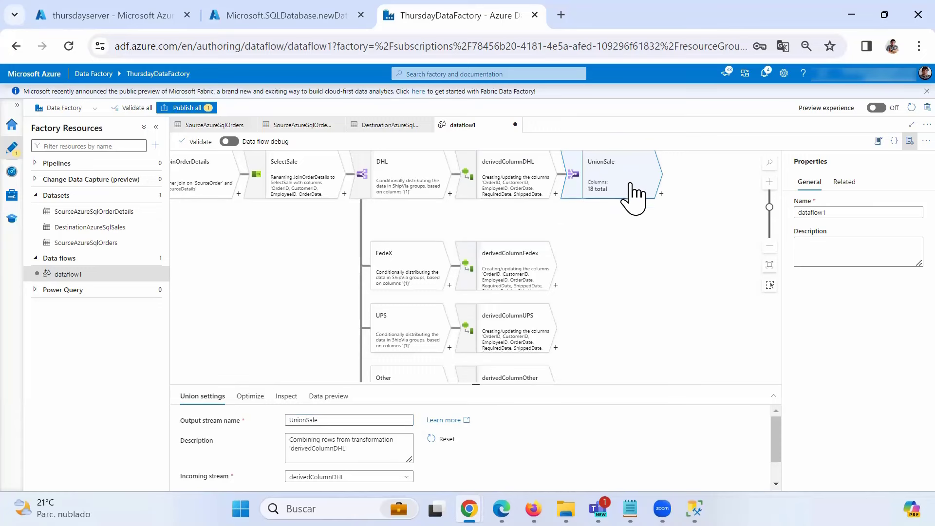
{"action": "left_click_drag", "start_coordinate": [334, 382], "coordinate": [346, 274]}
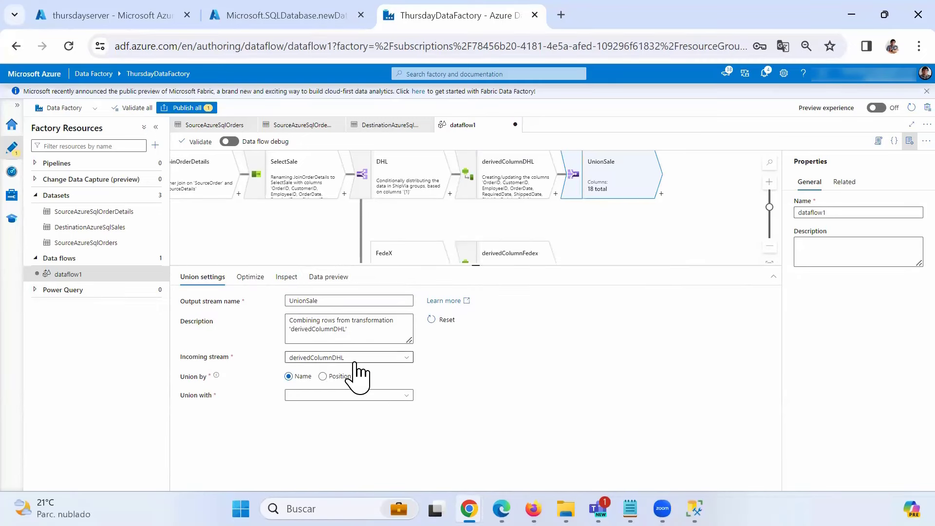
- Add derivedColumnFedex and derivedColumnUPS as UnionSale's union inputs
{"action": "left_click", "coordinate": [408, 400]}
{"action": "scroll", "coordinate": [407, 448], "scroll_direction": "down", "scroll_amount": 3}
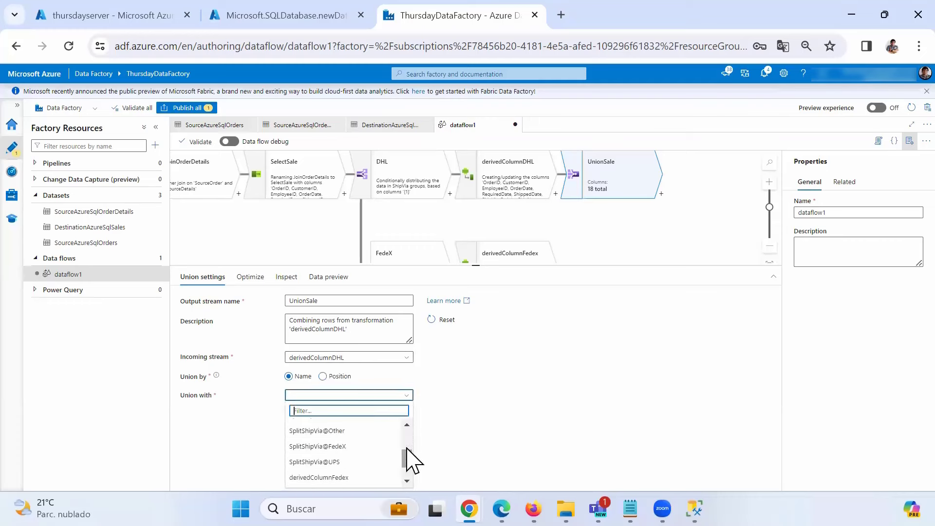
{"action": "scroll", "coordinate": [346, 480], "scroll_direction": "down", "scroll_amount": 2}
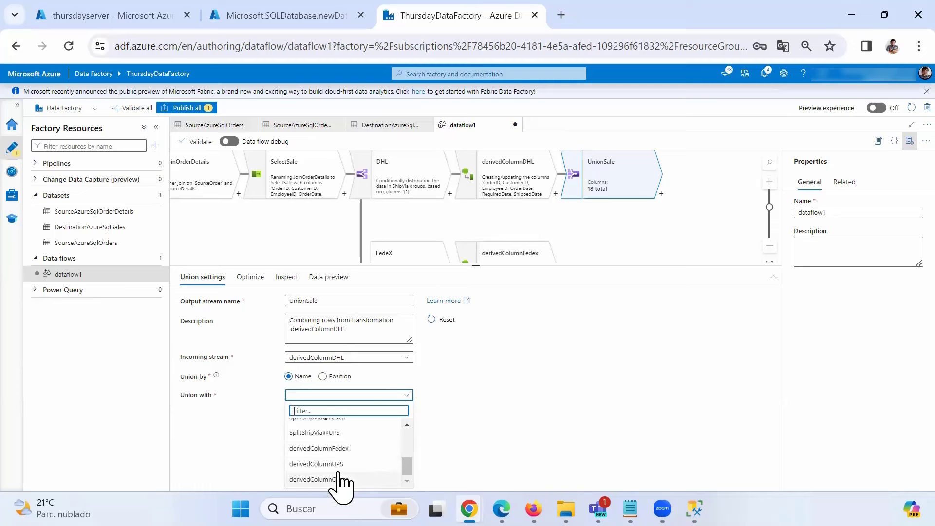
{"action": "left_click", "coordinate": [327, 448]}
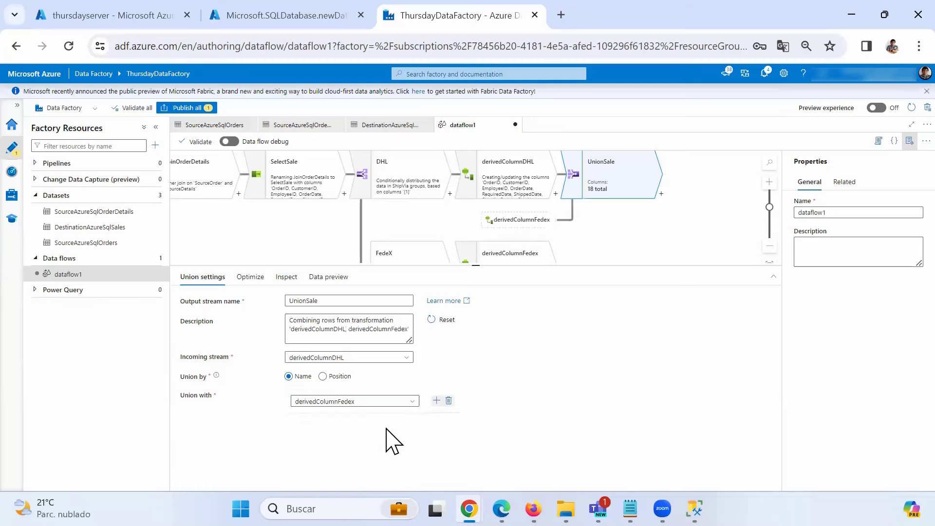
{"action": "left_click", "coordinate": [436, 400]}
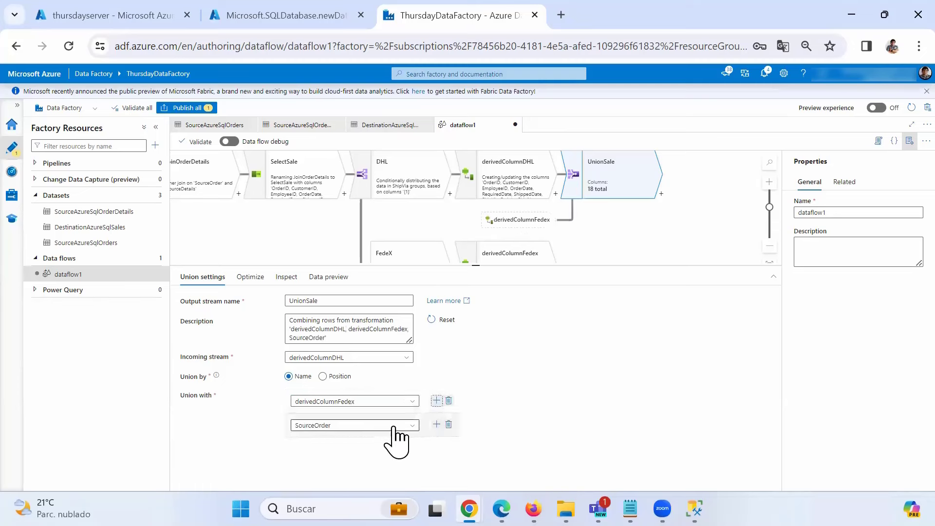
{"action": "left_click", "coordinate": [407, 425]}
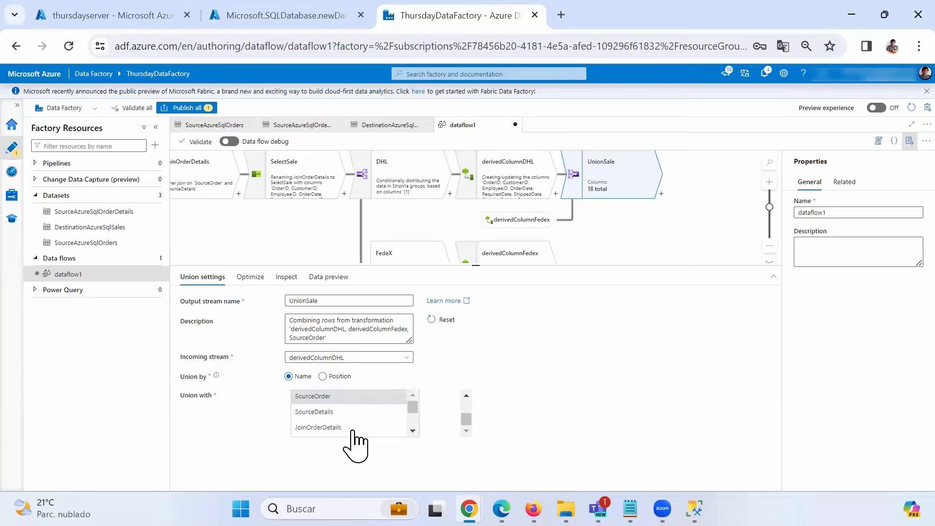
{"action": "scroll", "coordinate": [351, 430], "scroll_direction": "down", "scroll_amount": 4}
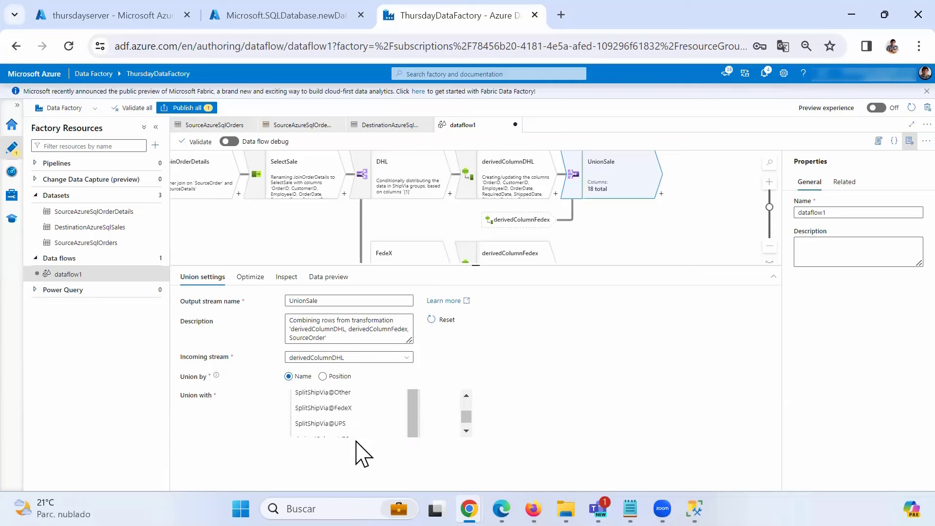
{"action": "scroll", "coordinate": [348, 433], "scroll_direction": "down", "scroll_amount": 2}
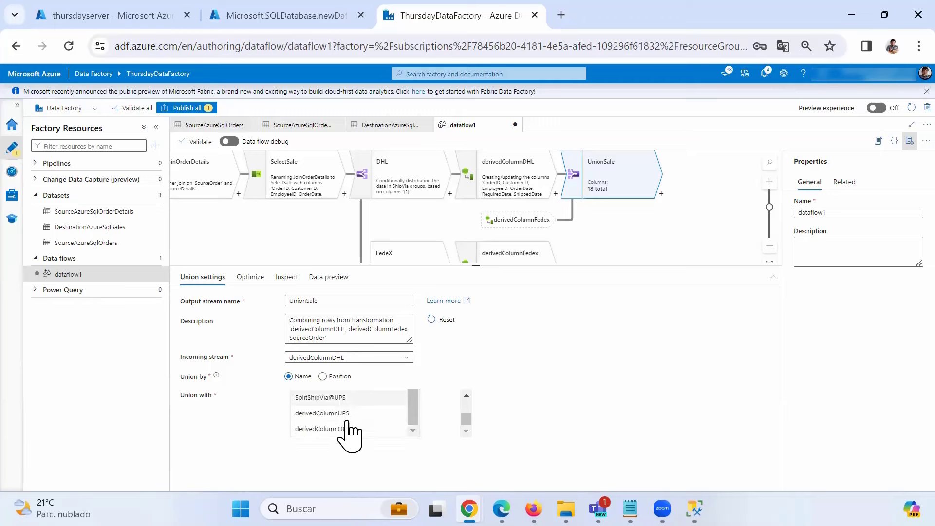
{"action": "left_click", "coordinate": [336, 413]}
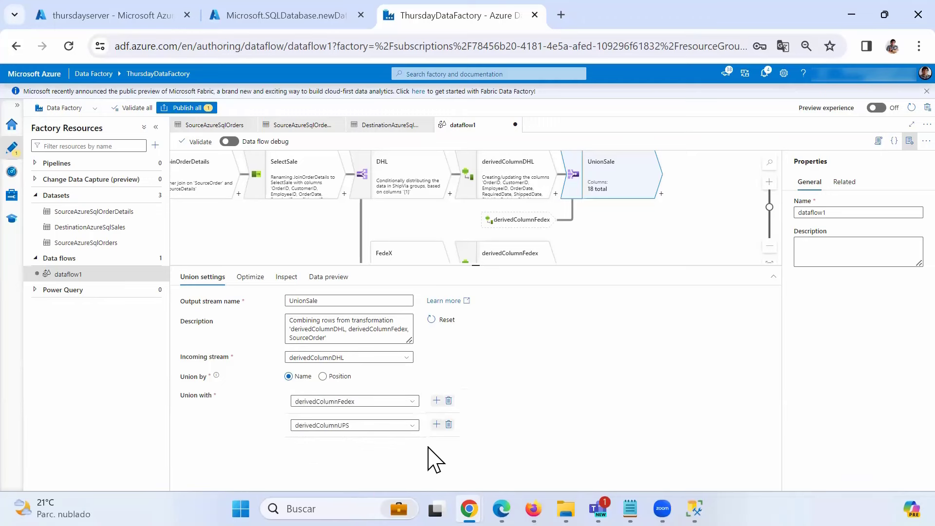
- Add derivedColumnOther as the third union input to UnionSale
{"action": "left_click", "coordinate": [437, 424]}
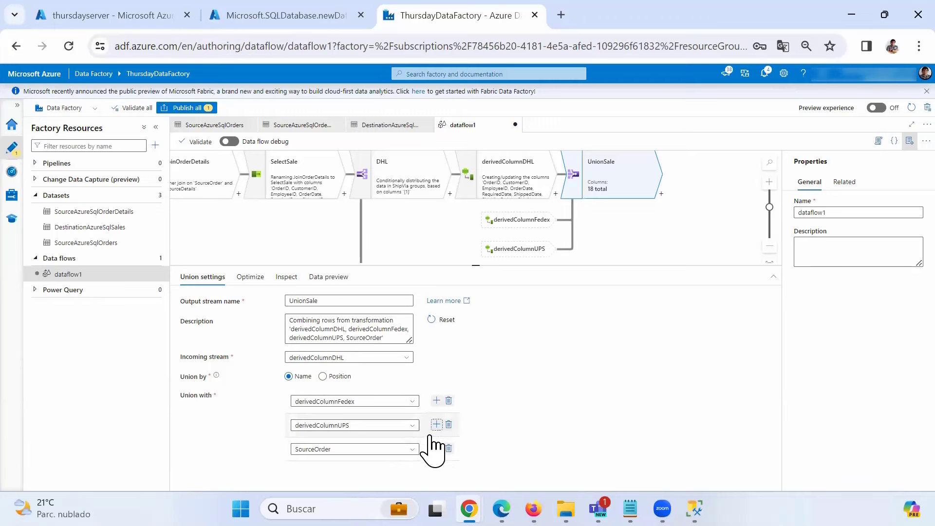
{"action": "left_click", "coordinate": [363, 450]}
{"action": "scroll", "coordinate": [343, 455], "scroll_direction": "down", "scroll_amount": 3}
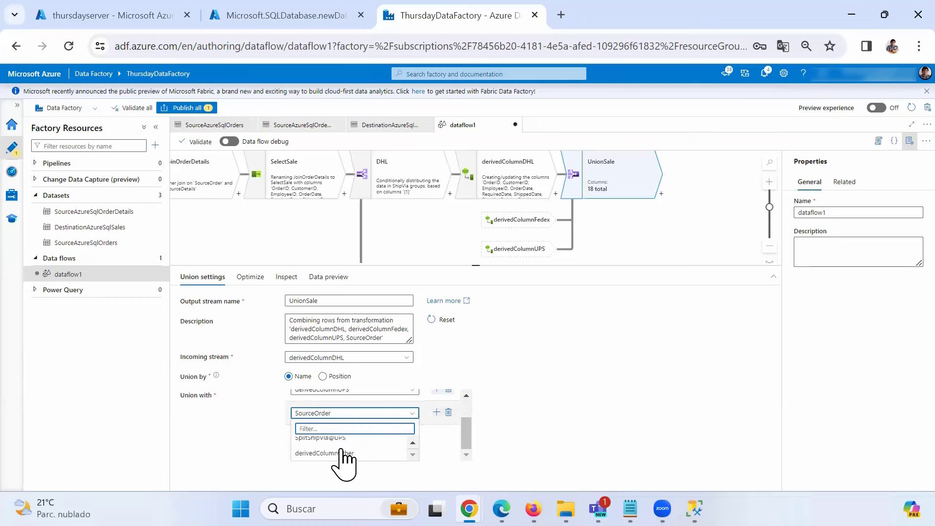
{"action": "left_click", "coordinate": [350, 453]}
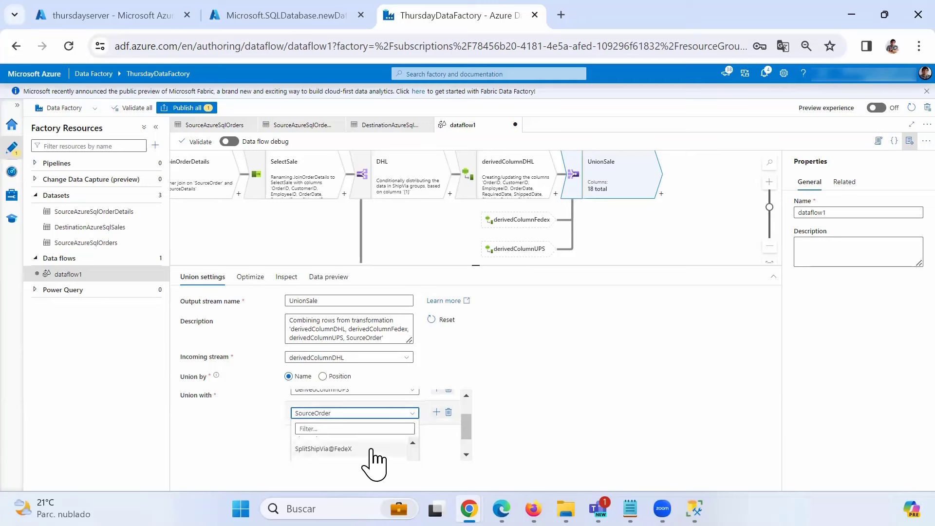
{"action": "scroll", "coordinate": [371, 449], "scroll_direction": "down", "scroll_amount": 2}
{"action": "left_click", "coordinate": [348, 452]}
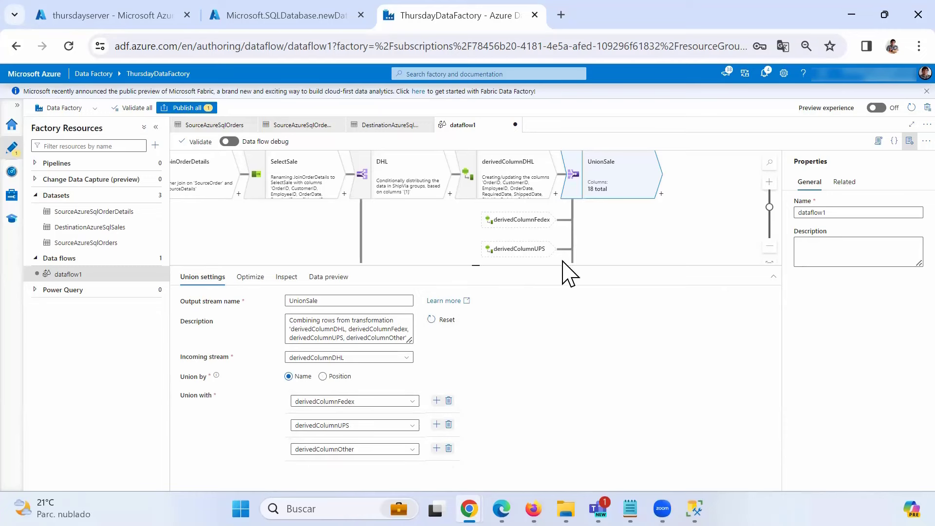
{"action": "left_click_drag", "start_coordinate": [475, 266], "coordinate": [465, 355]}
{"action": "left_click_drag", "start_coordinate": [647, 262], "coordinate": [544, 260]}
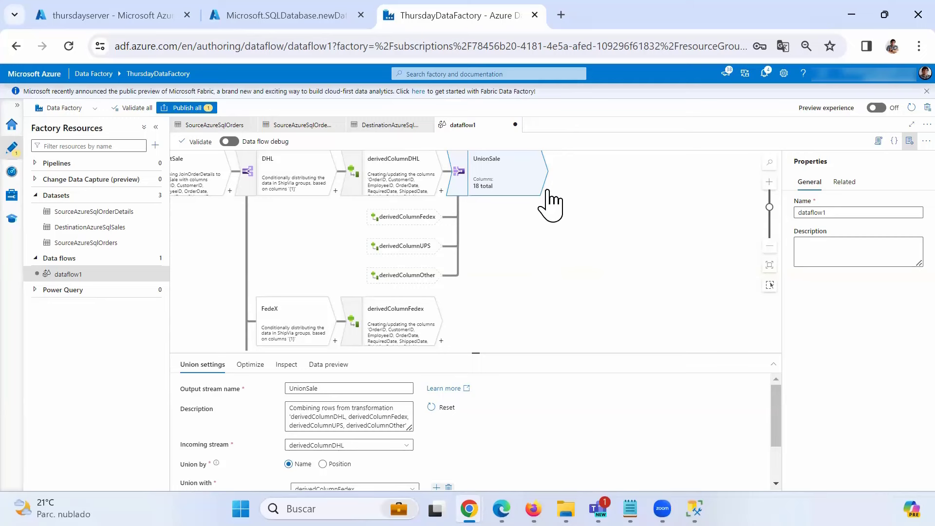
- Add a sink after UnionSale and name its output stream DestinationSales
{"action": "left_click", "coordinate": [547, 192]}
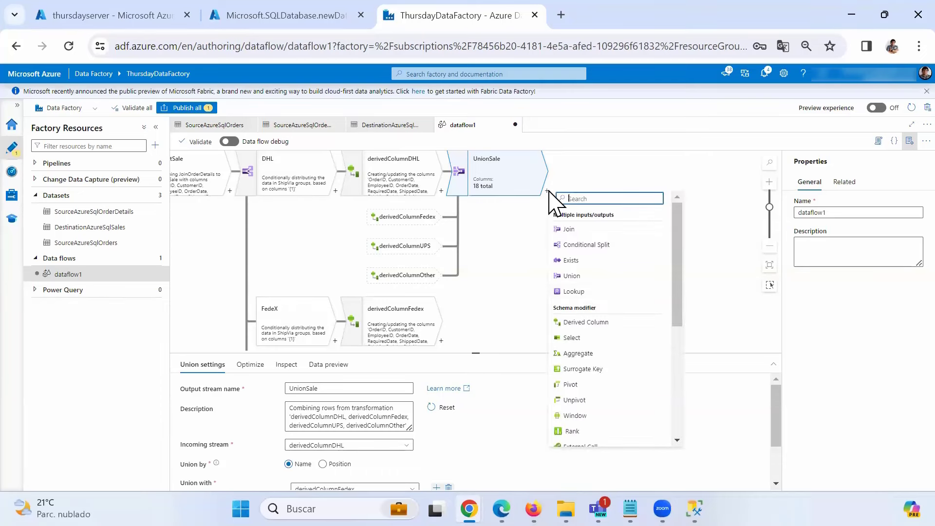
{"action": "scroll", "coordinate": [591, 362], "scroll_direction": "down", "scroll_amount": 3}
{"action": "scroll", "coordinate": [596, 365], "scroll_direction": "down", "scroll_amount": 3}
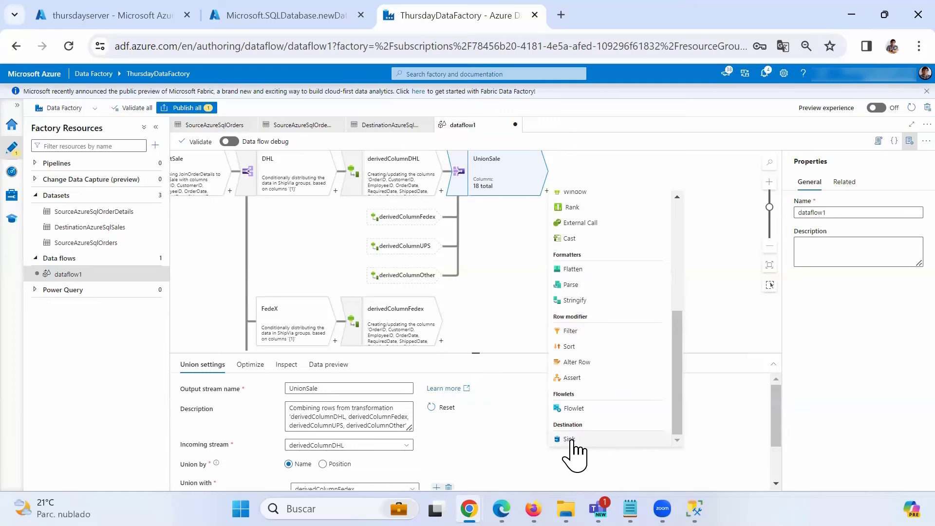
{"action": "left_click", "coordinate": [570, 439]}
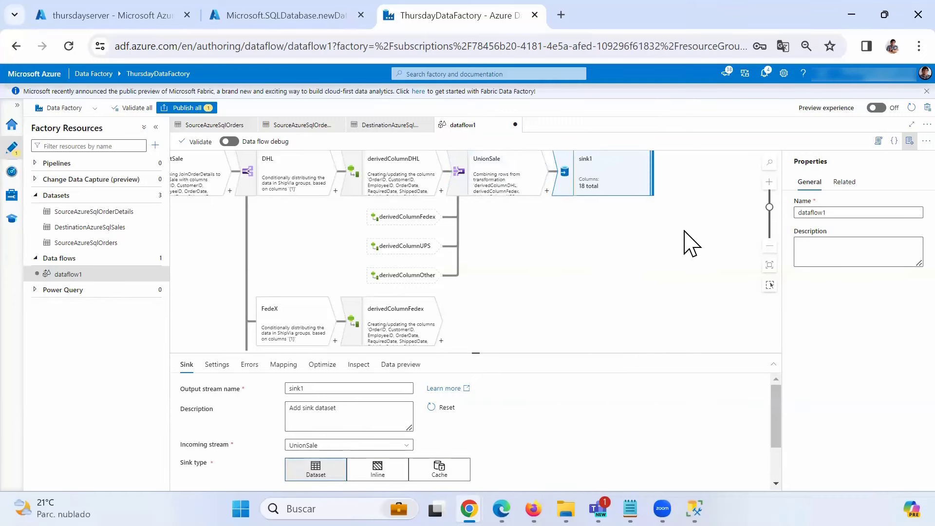
{"action": "left_click_drag", "start_coordinate": [684, 242], "coordinate": [667, 251]}
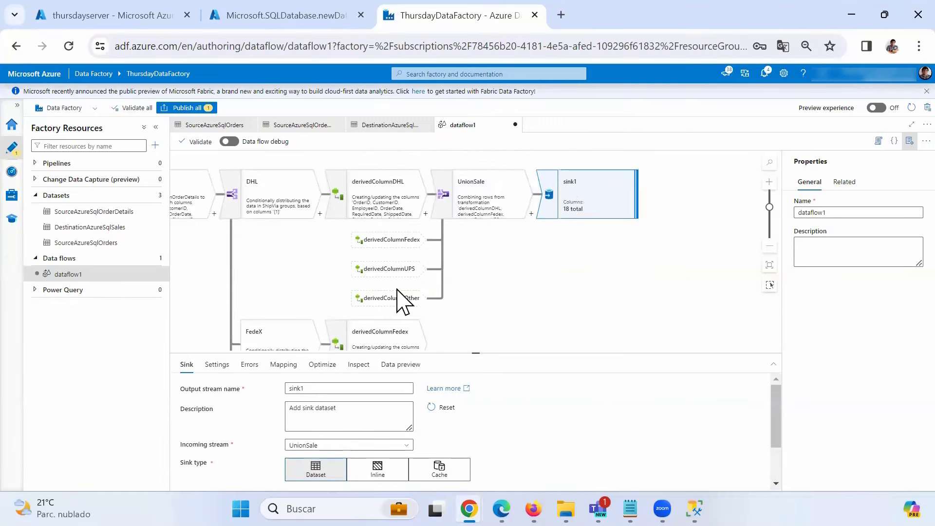
{"action": "double_click", "coordinate": [319, 388]}
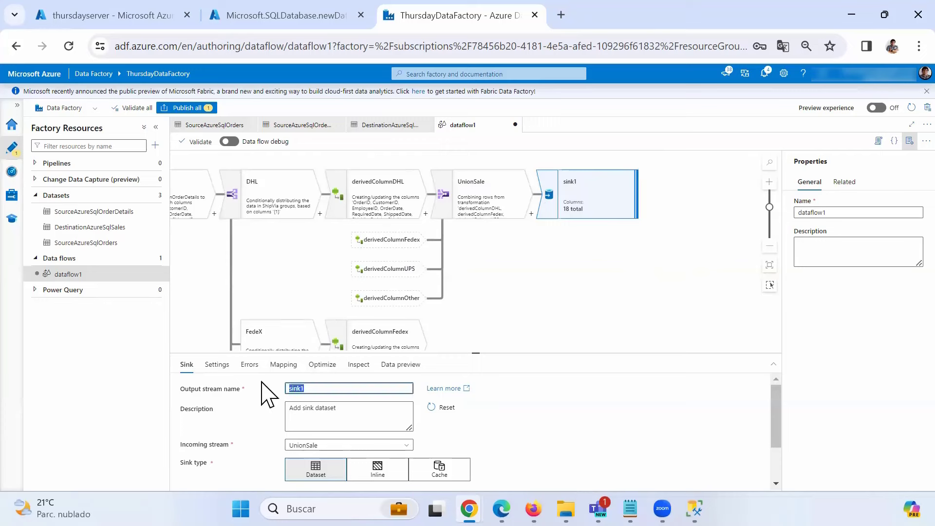
{"action": "type", "text": "Destinat"}
{"action": "key", "text": "BackSpace"}
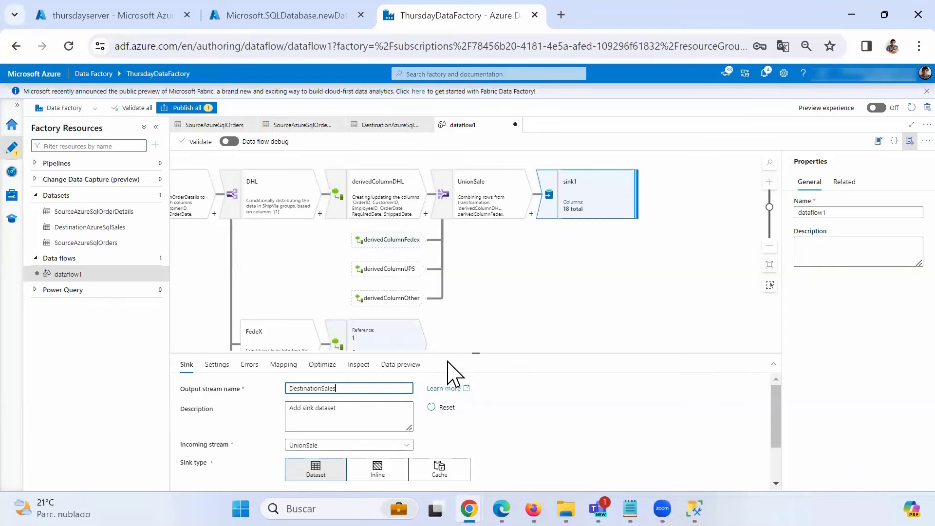
{"action": "left_click_drag", "start_coordinate": [451, 352], "coordinate": [467, 254]}
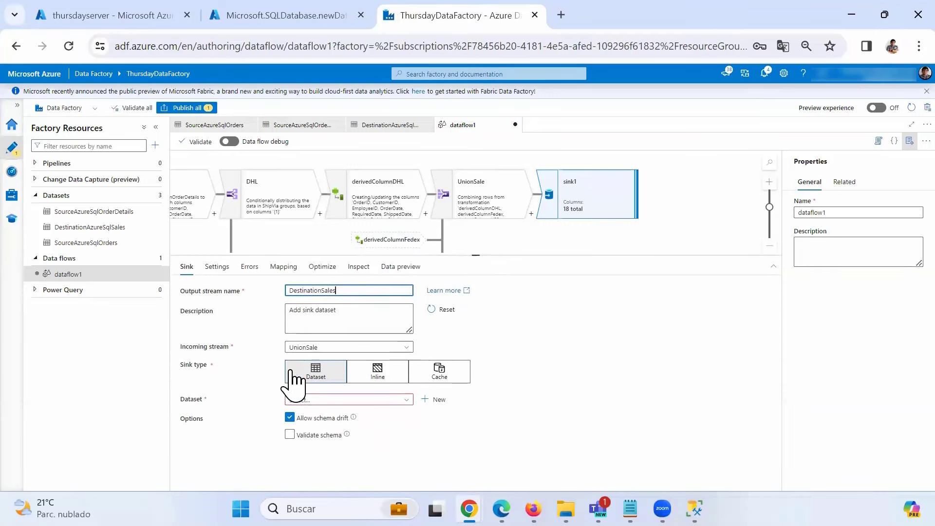
- Point the DestinationSales sink at the DestinationAzureSqlSales dataset and review its auto column mapping
{"action": "left_click", "coordinate": [385, 398]}
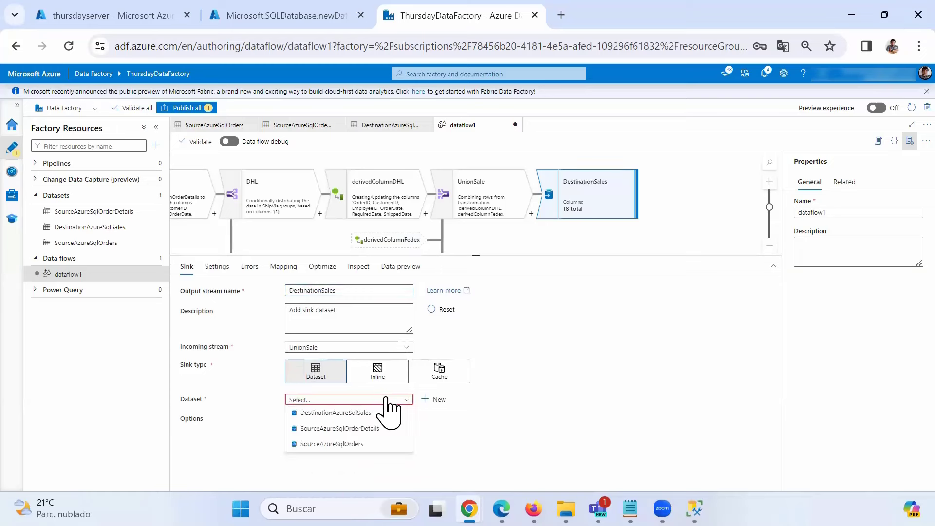
{"action": "left_click", "coordinate": [341, 413]}
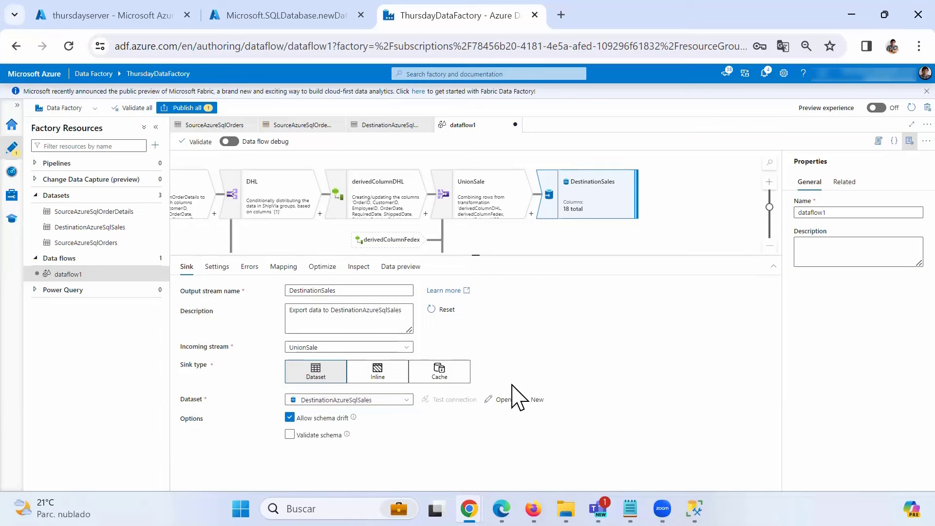
{"action": "left_click", "coordinate": [293, 267]}
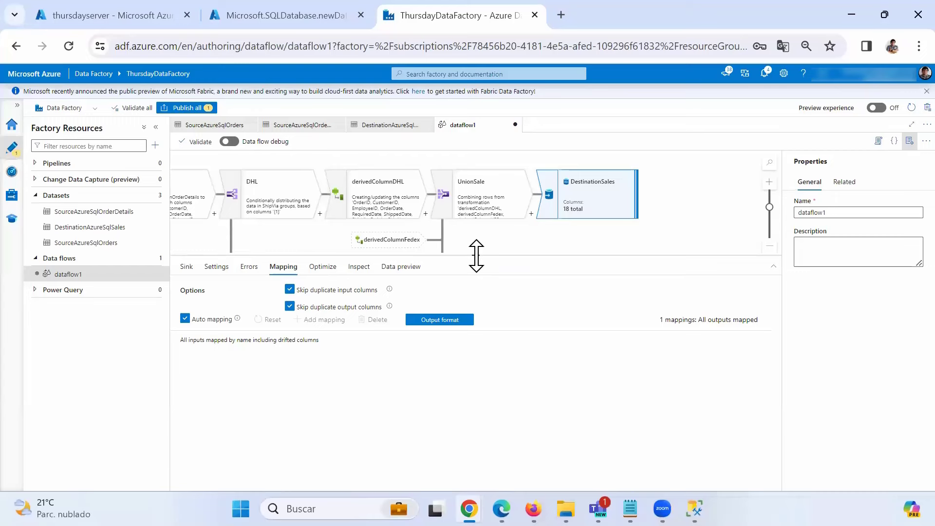
{"action": "left_click_drag", "start_coordinate": [476, 255], "coordinate": [482, 390]}
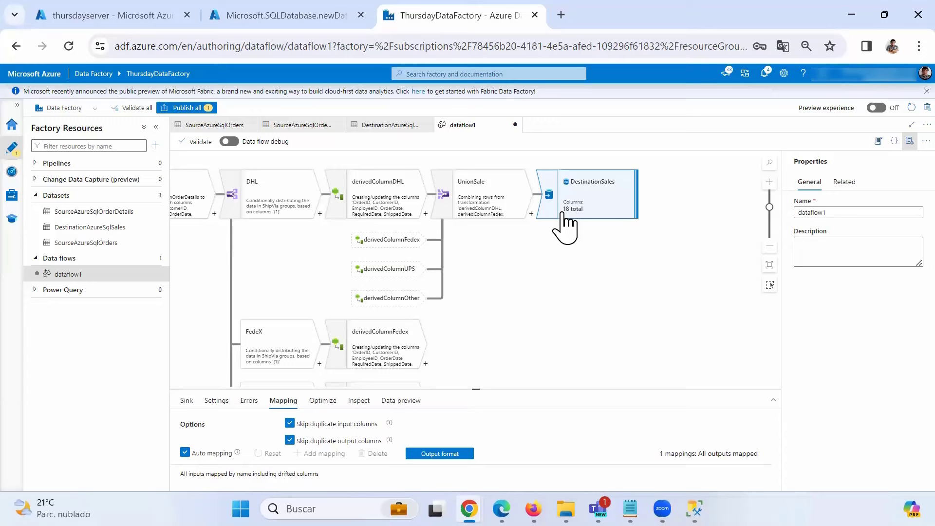
- Zoom out and pan to show the full flow from SourceOrder to DestinationSales, with nothing selected
{"action": "left_click", "coordinate": [769, 248]}
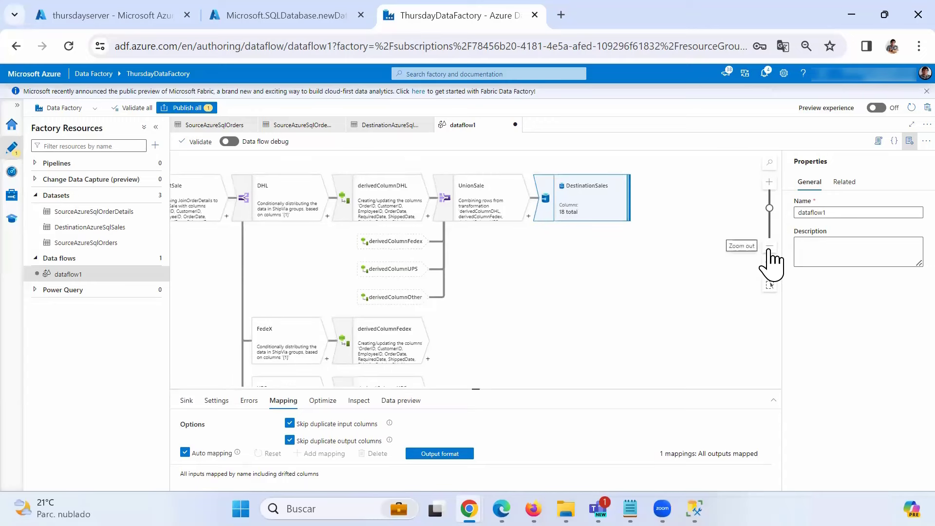
{"action": "left_click_drag", "start_coordinate": [516, 265], "coordinate": [618, 259]}
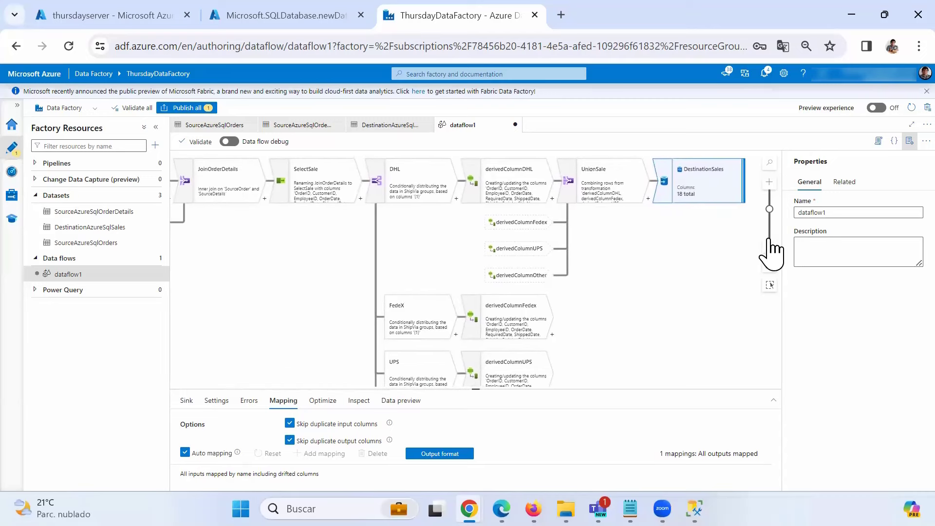
{"action": "left_click", "coordinate": [769, 249]}
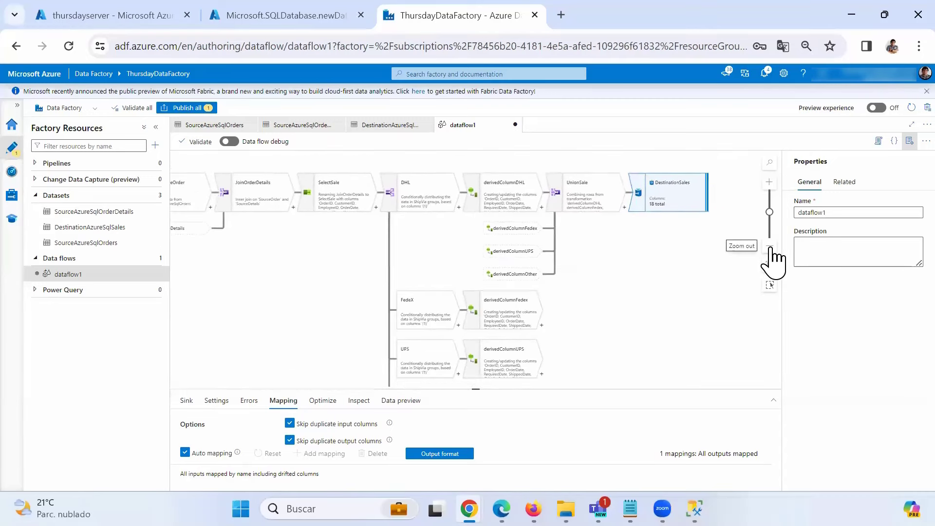
{"action": "left_click", "coordinate": [770, 249]}
{"action": "left_click_drag", "start_coordinate": [596, 265], "coordinate": [622, 245]}
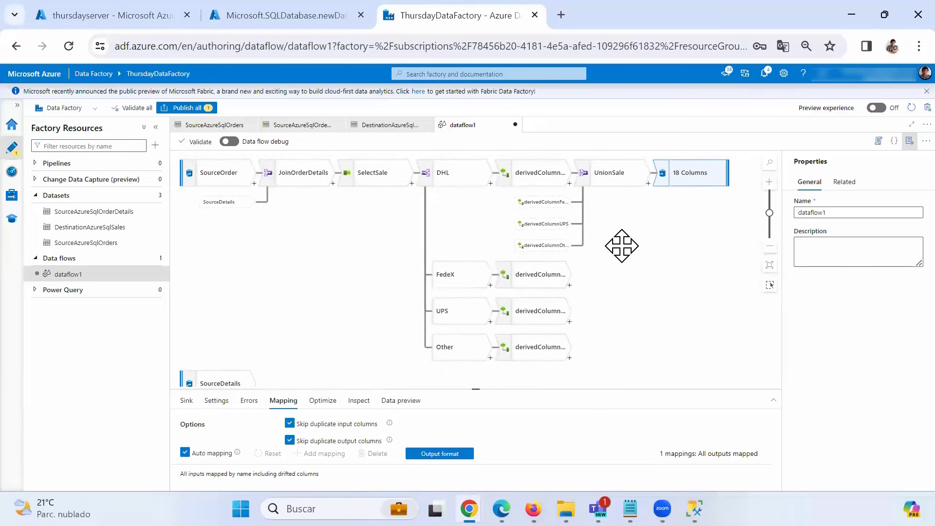
{"action": "left_click_drag", "start_coordinate": [471, 389], "coordinate": [473, 411]}
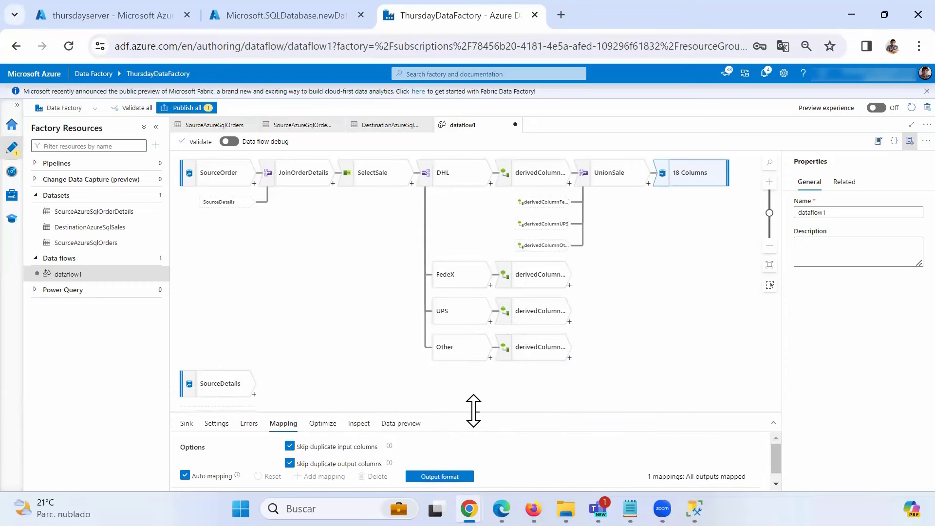
{"action": "left_click", "coordinate": [337, 298]}
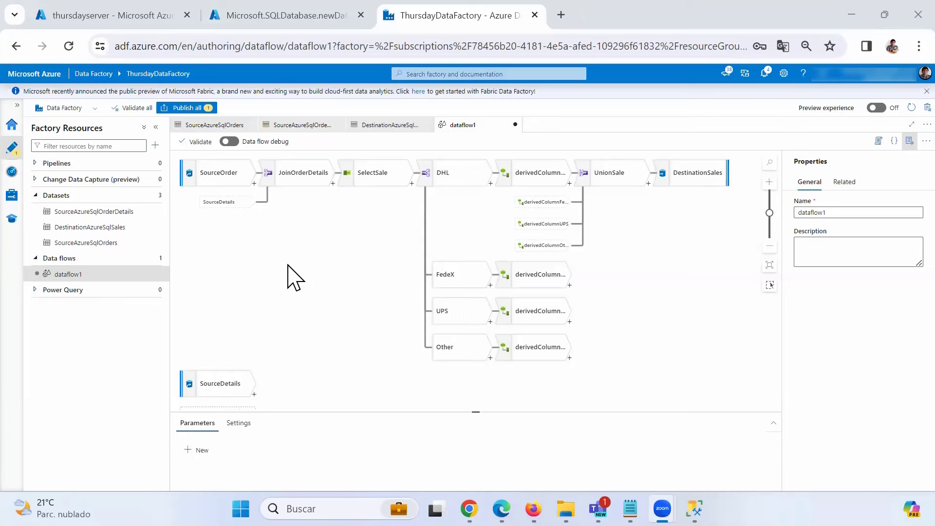
{"action": "left_click", "coordinate": [288, 265]}
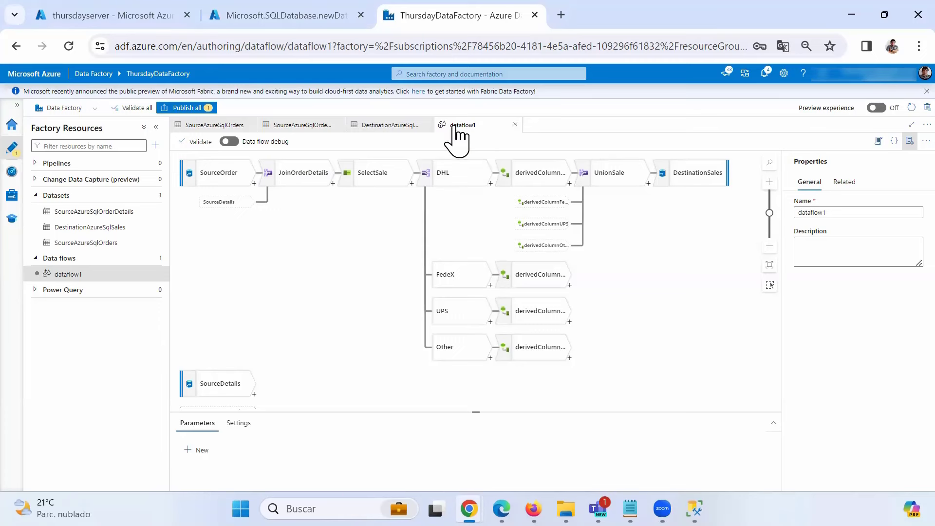
- Rename the data flow from dataflow1 to dataflowSales and bring up the Publish all review
{"action": "double_click", "coordinate": [815, 213]}
{"action": "left_click_drag", "start_coordinate": [827, 212], "coordinate": [838, 213]}
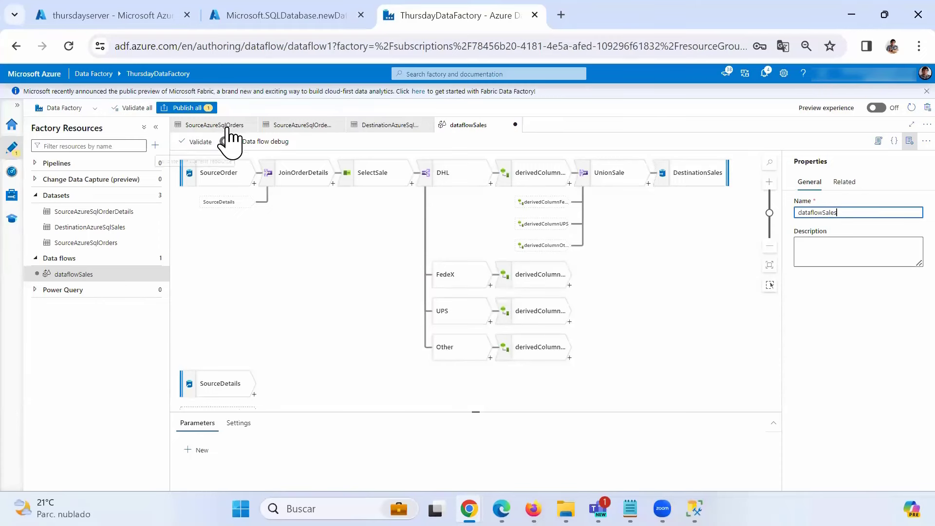
{"action": "left_click", "coordinate": [194, 109]}
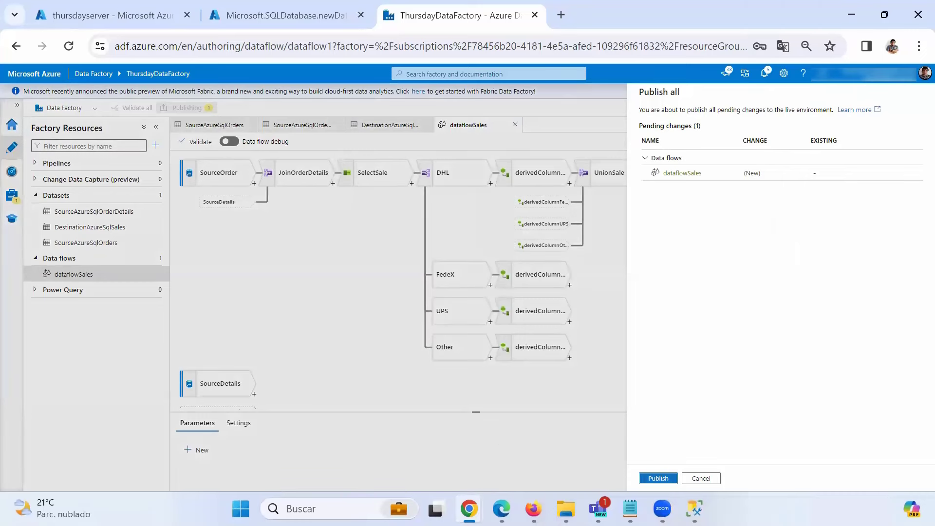
- Confirm publishing dataflowSales to ThursdayDataFactory
{"action": "left_click", "coordinate": [650, 478]}
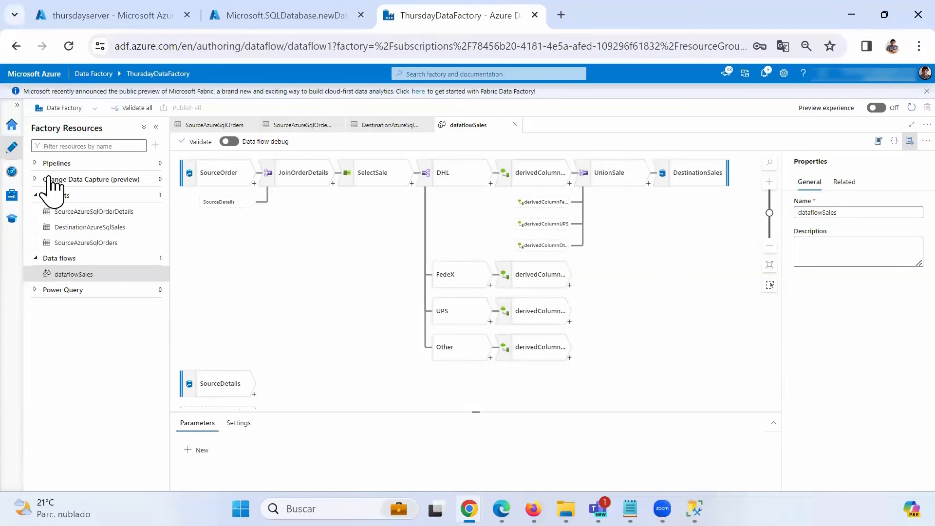
{"action": "key", "text": "ctrl+2"}
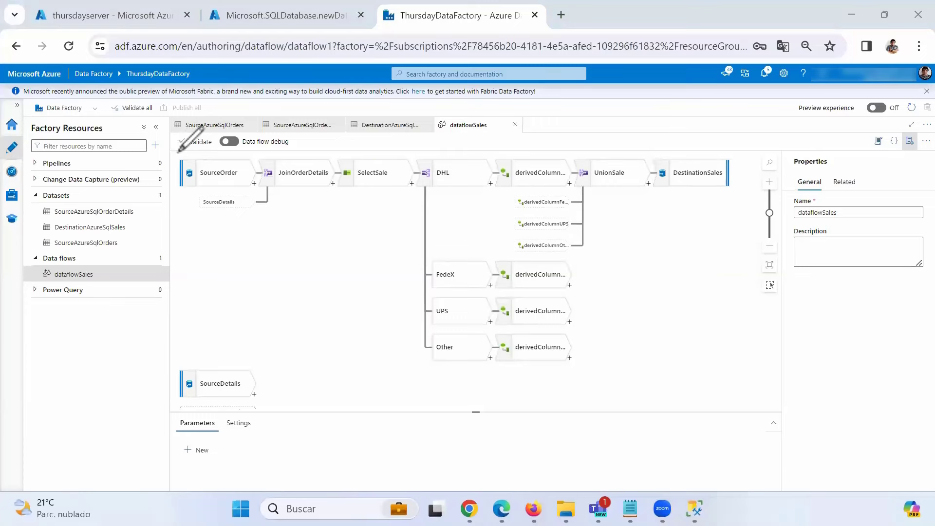
{"action": "mouse_move", "coordinate": [175, 151]}
{"action": "left_mouse_down"}
{"action": "mouse_move", "coordinate": [376, 136]}
{"action": "mouse_move", "coordinate": [196, 131]}
{"action": "mouse_move", "coordinate": [172, 153]}
{"action": "left_mouse_up"}
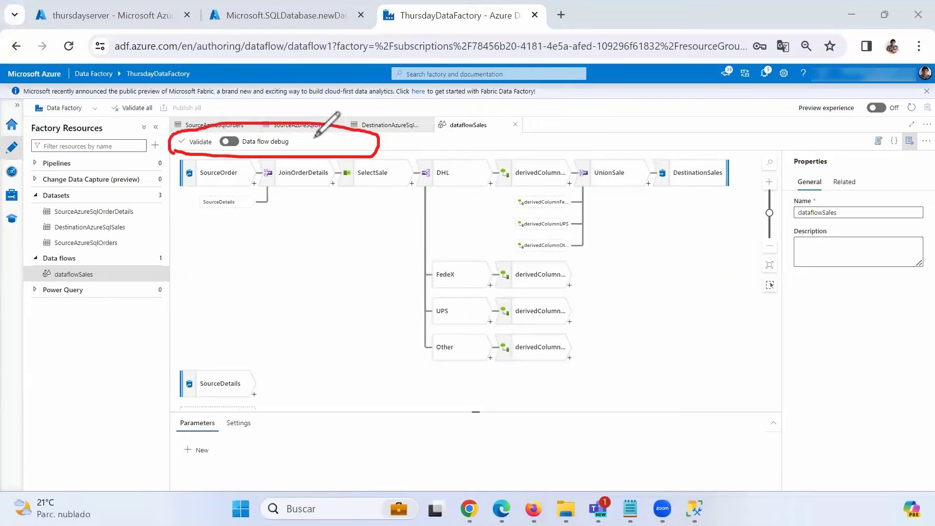
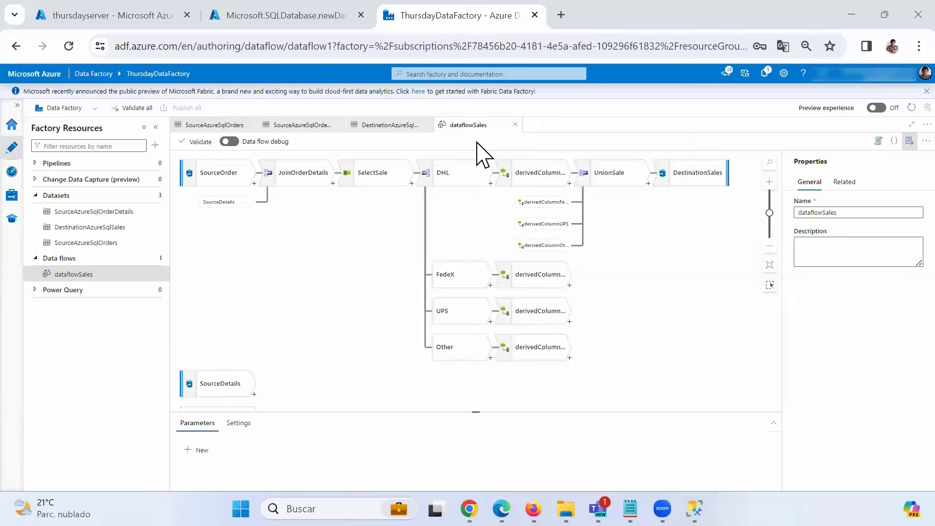
- Close the dataflowSales and three dataset editor tabs, and widen the Factory Resources panel
{"action": "left_click", "coordinate": [515, 125]}
{"action": "left_click", "coordinate": [427, 125]}
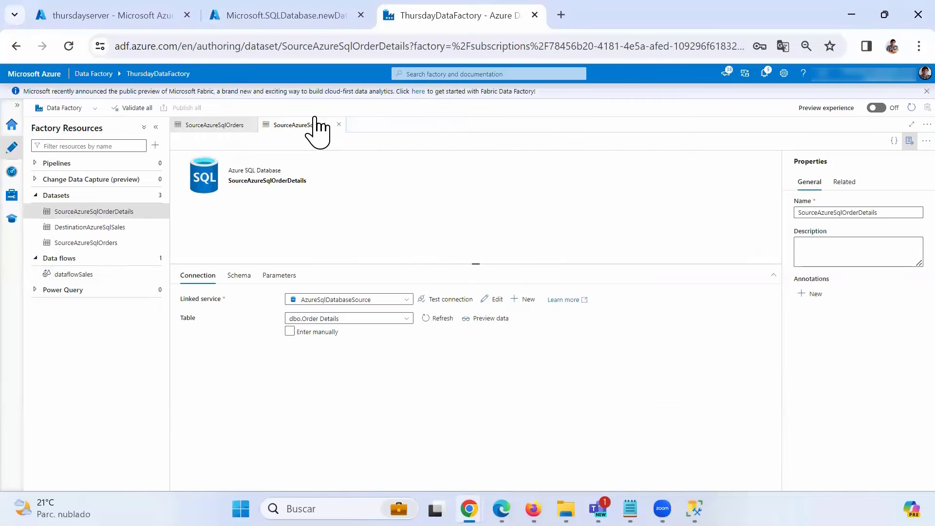
{"action": "left_click", "coordinate": [340, 126]}
{"action": "left_click", "coordinate": [253, 126]}
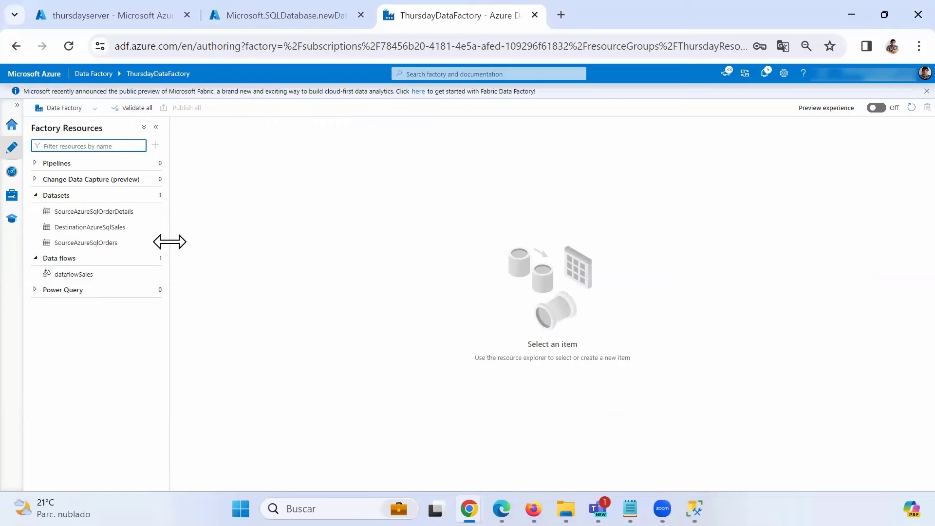
{"action": "left_click_drag", "start_coordinate": [169, 242], "coordinate": [211, 244]}
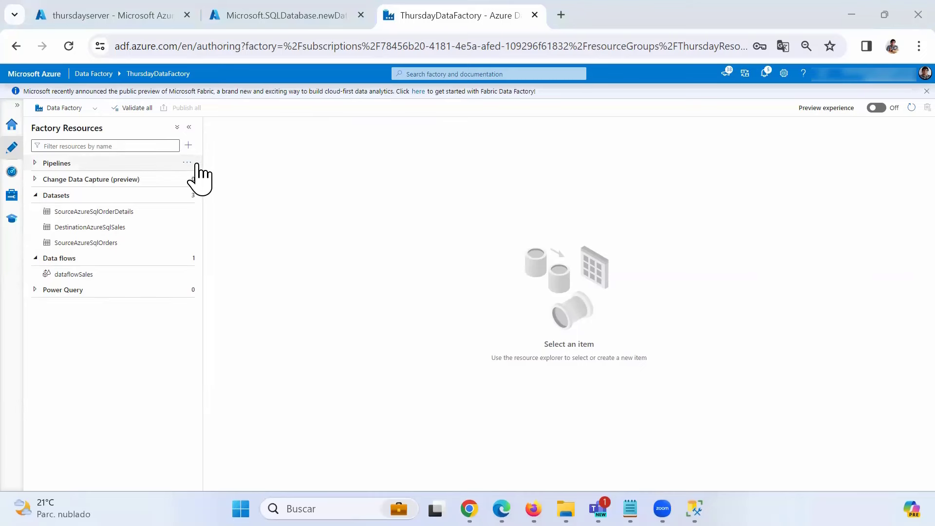
- Create pipeline1 with a Data flow activity from Move and transform and rename it DataFlowSales
{"action": "left_click", "coordinate": [186, 164]}
{"action": "left_click", "coordinate": [210, 178]}
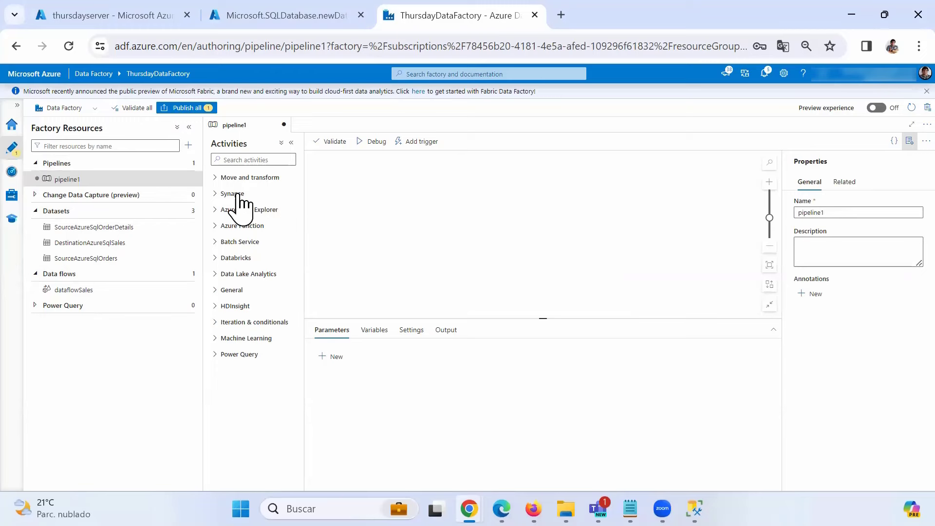
{"action": "left_click", "coordinate": [219, 181]}
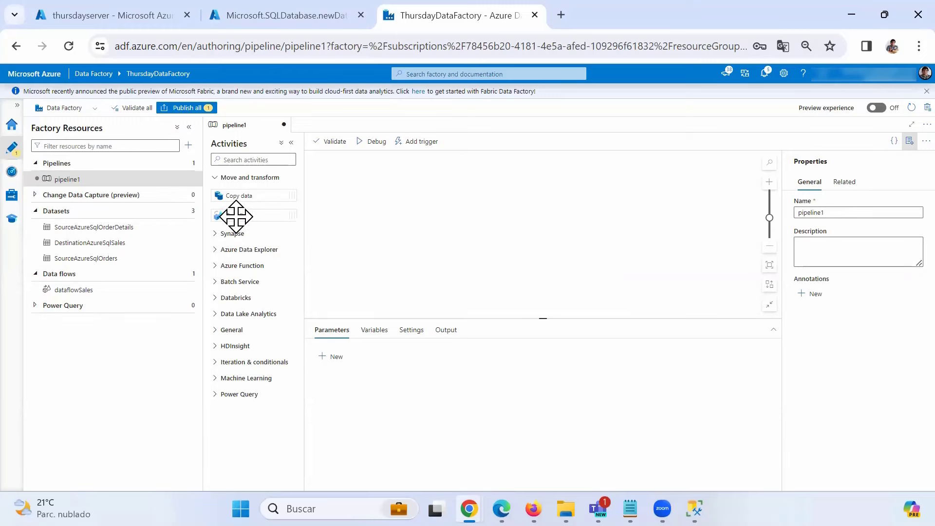
{"action": "left_click_drag", "start_coordinate": [234, 215], "coordinate": [422, 200]}
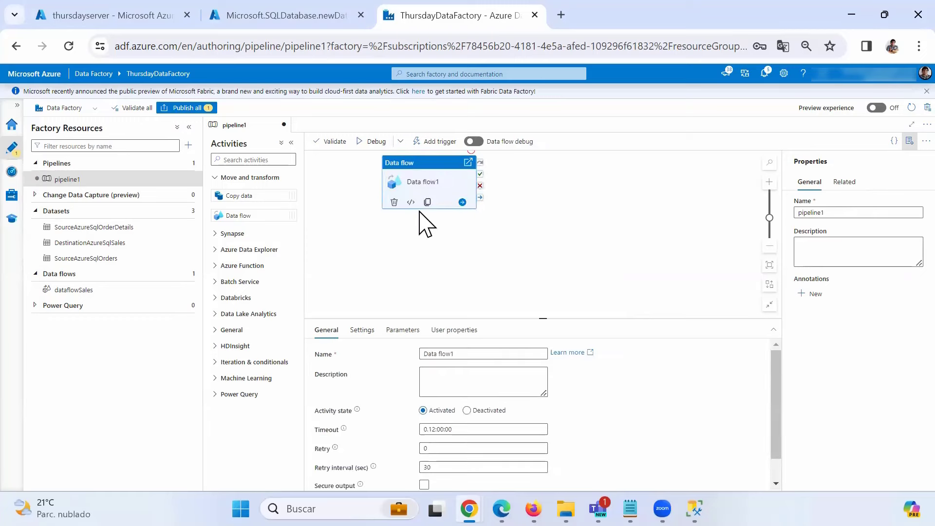
{"action": "left_click_drag", "start_coordinate": [434, 166], "coordinate": [458, 184]}
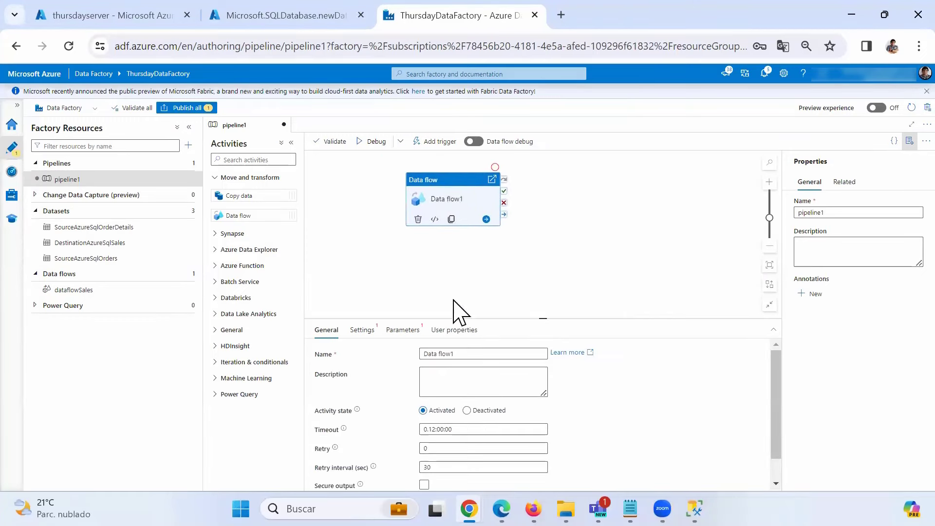
{"action": "left_click_drag", "start_coordinate": [476, 353], "coordinate": [416, 346]}
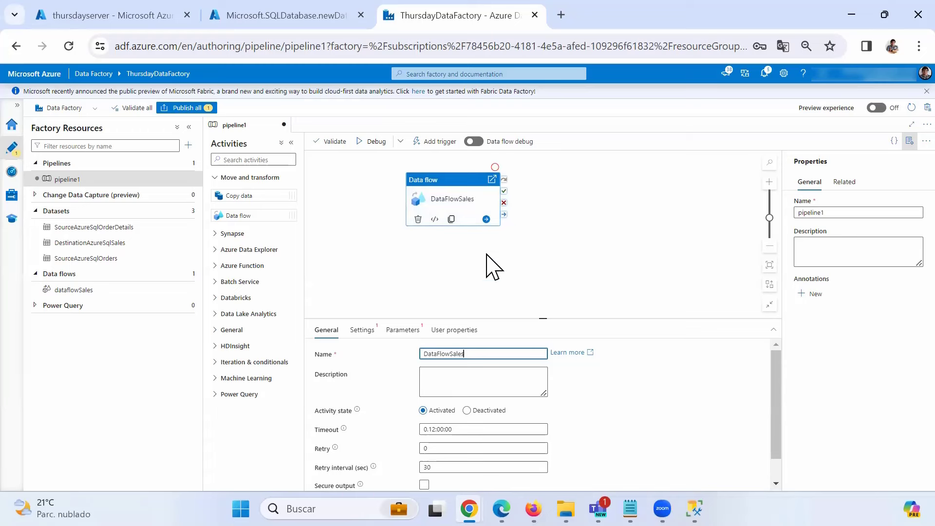
- Choose dataflowSales as the data flow in the activity's Settings
{"action": "left_click", "coordinate": [369, 333]}
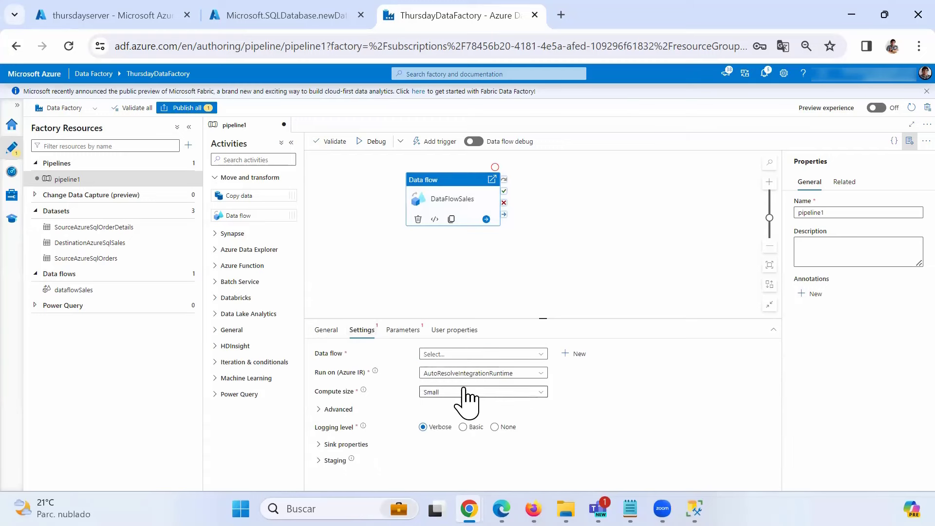
{"action": "left_click", "coordinate": [471, 354]}
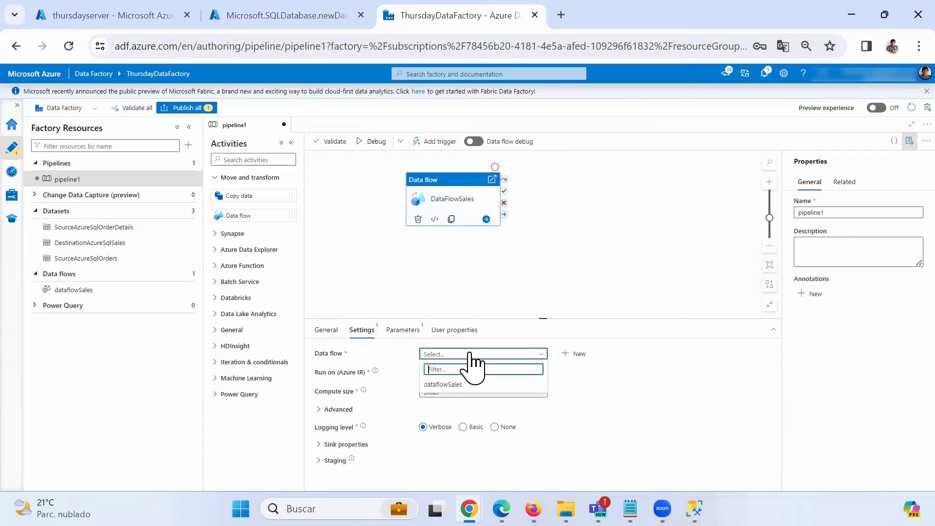
{"action": "left_click", "coordinate": [449, 386]}
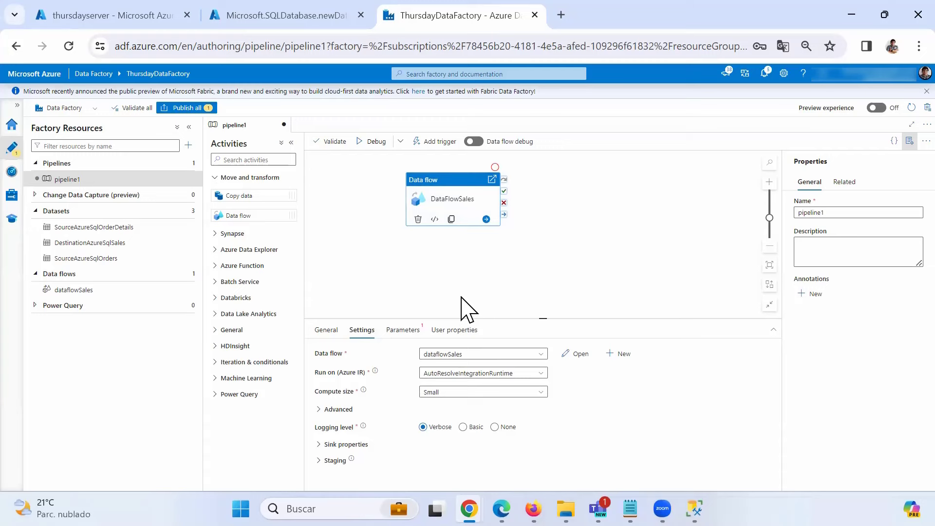
- Check the pipeline name and the DataFlowSales activity's properties by reselecting the activity
{"action": "double_click", "coordinate": [817, 214]}
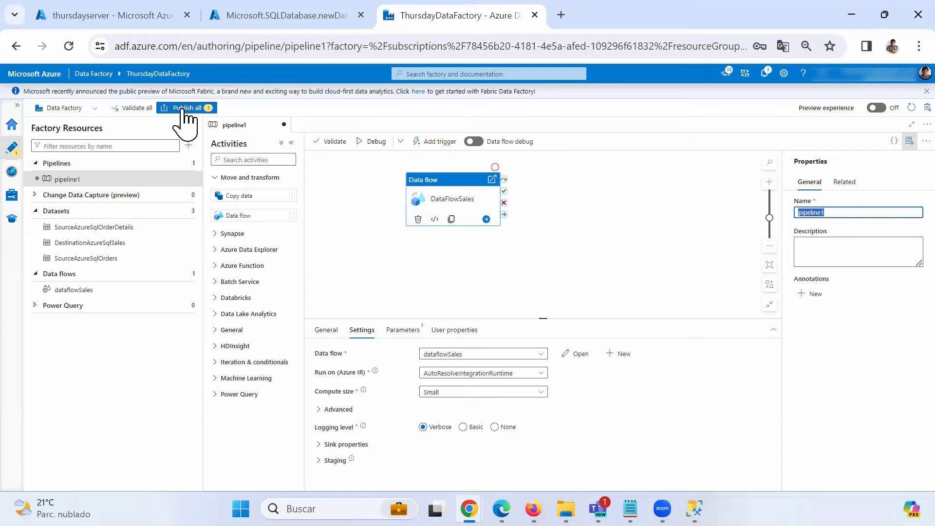
{"action": "left_click", "coordinate": [575, 235]}
{"action": "left_click", "coordinate": [450, 200]}
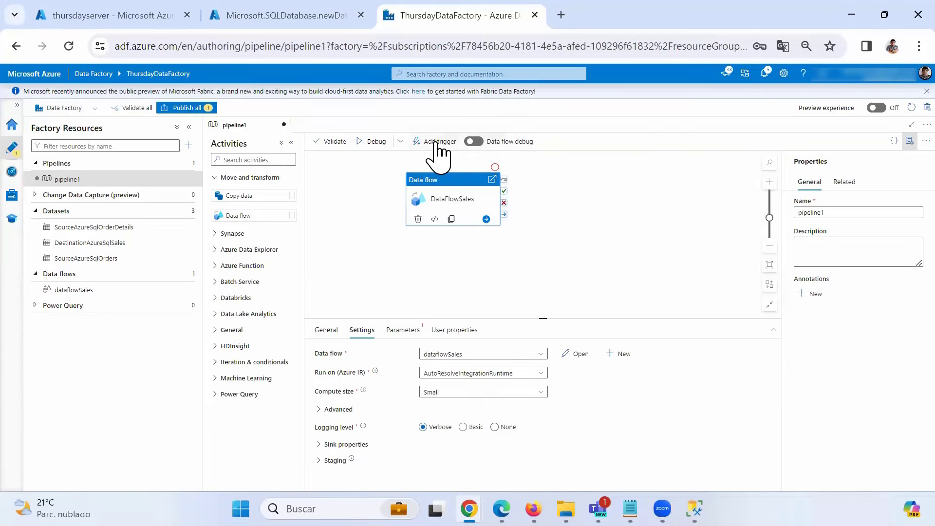
{"action": "left_click", "coordinate": [371, 189]}
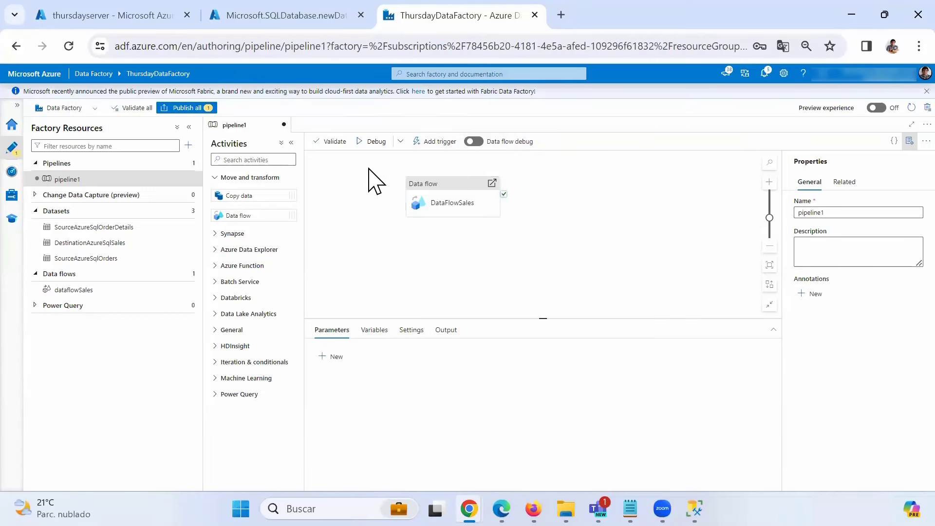
{"action": "left_click", "coordinate": [423, 188]}
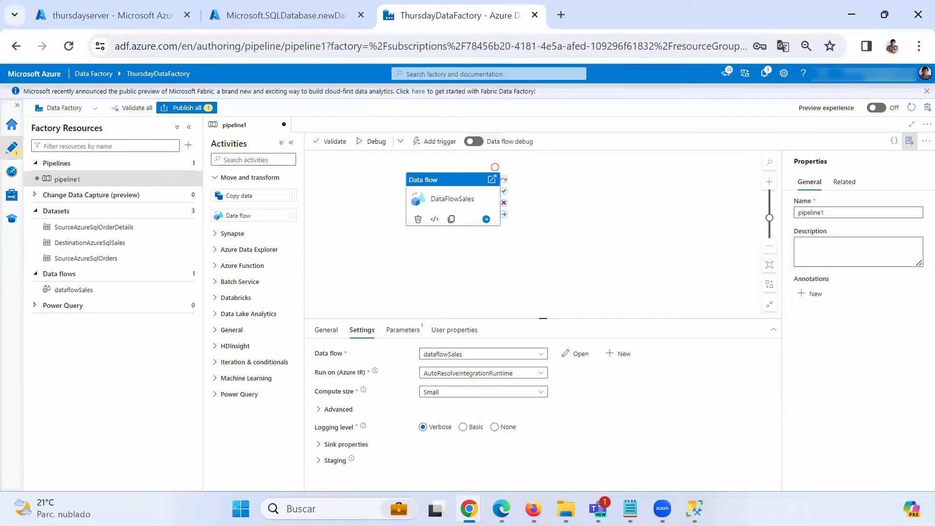
- Run 'Select * from Sales' in SSMS to confirm the table has 0 rows, then minimize SSMS
{"action": "left_click", "coordinate": [694, 509]}
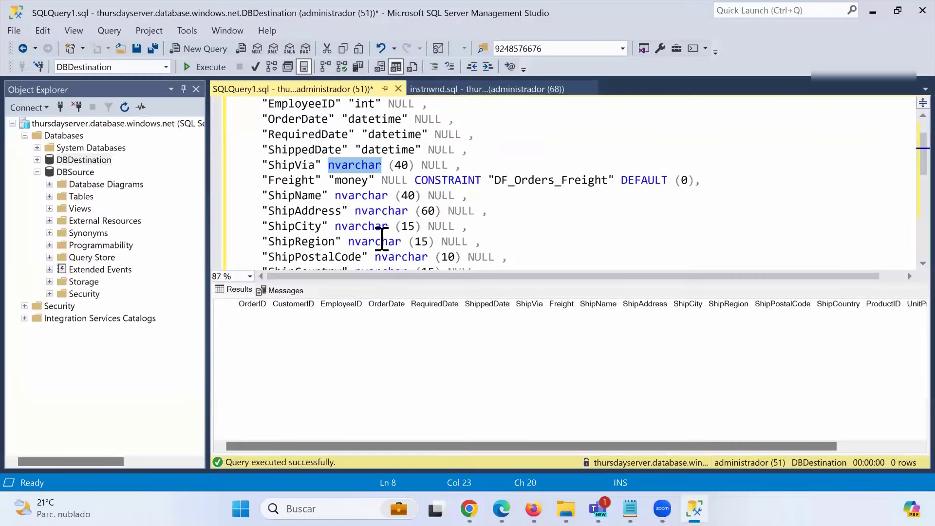
{"action": "scroll", "coordinate": [385, 229], "scroll_direction": "down", "scroll_amount": 10}
{"action": "left_click_drag", "start_coordinate": [388, 150], "coordinate": [261, 150]}
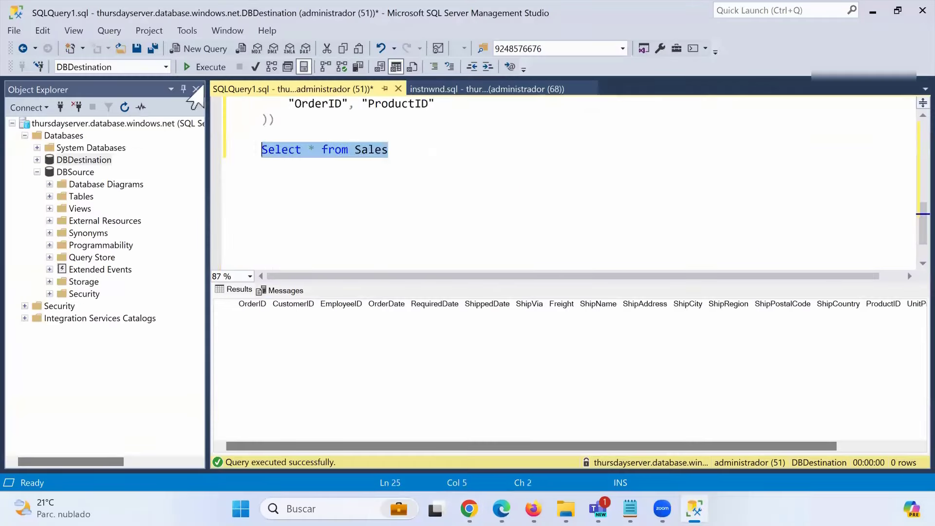
{"action": "left_click", "coordinate": [205, 66]}
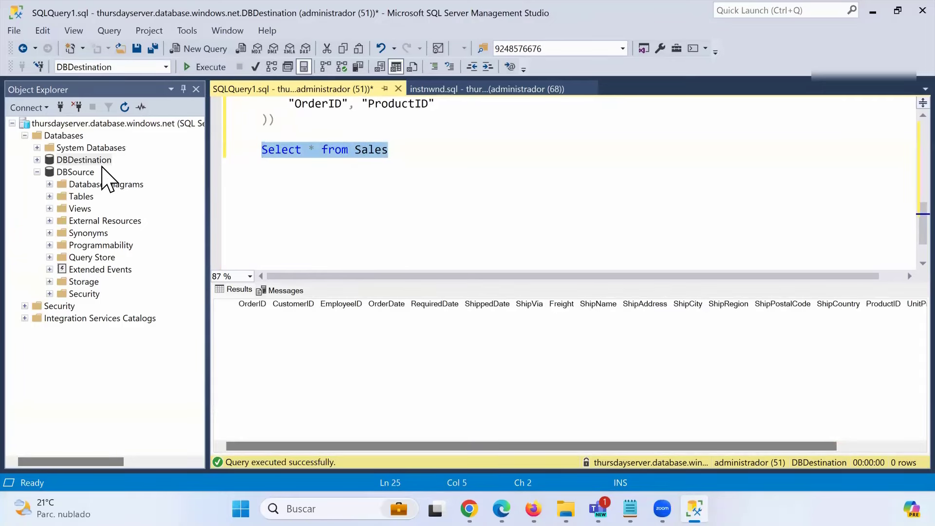
{"action": "left_click", "coordinate": [873, 15]}
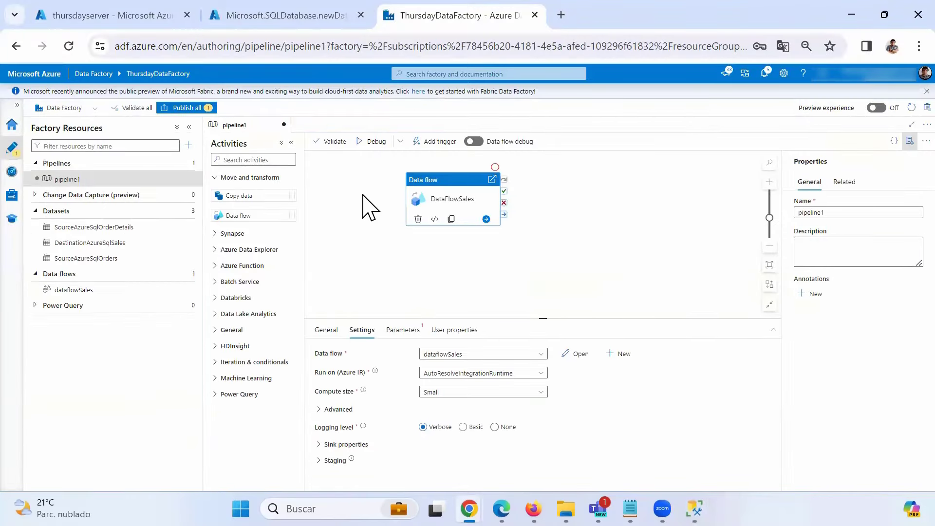
- Turn on data flow debug with a 1 hour time to live
{"action": "left_click", "coordinate": [368, 142]}
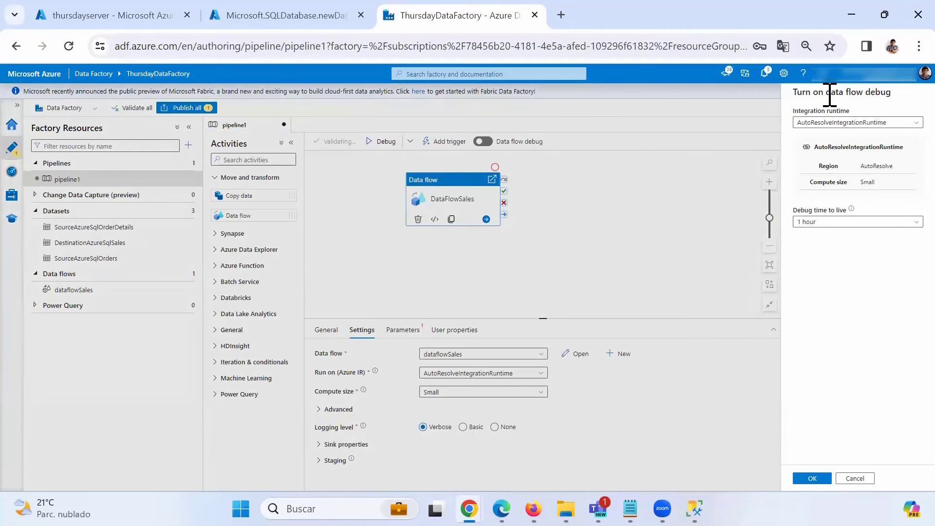
{"action": "mouse_move", "coordinate": [851, 209]}
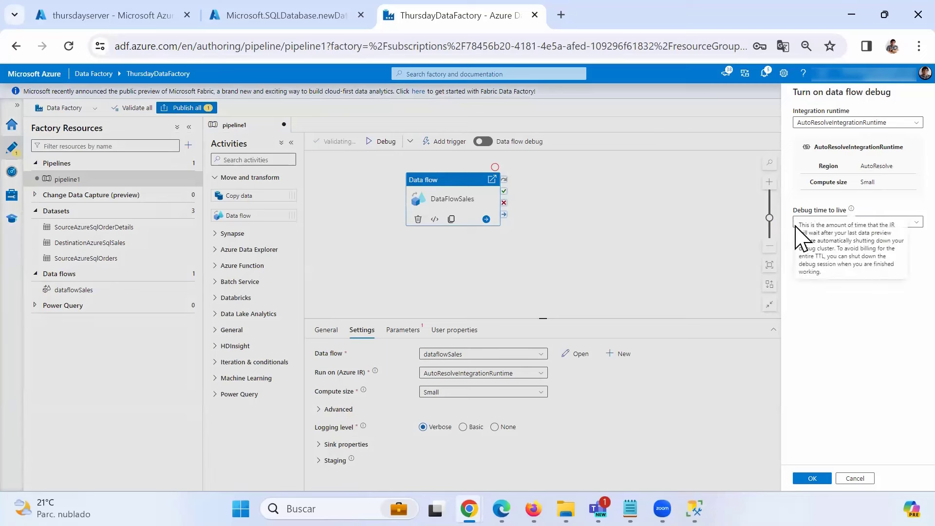
{"action": "left_click", "coordinate": [901, 221]}
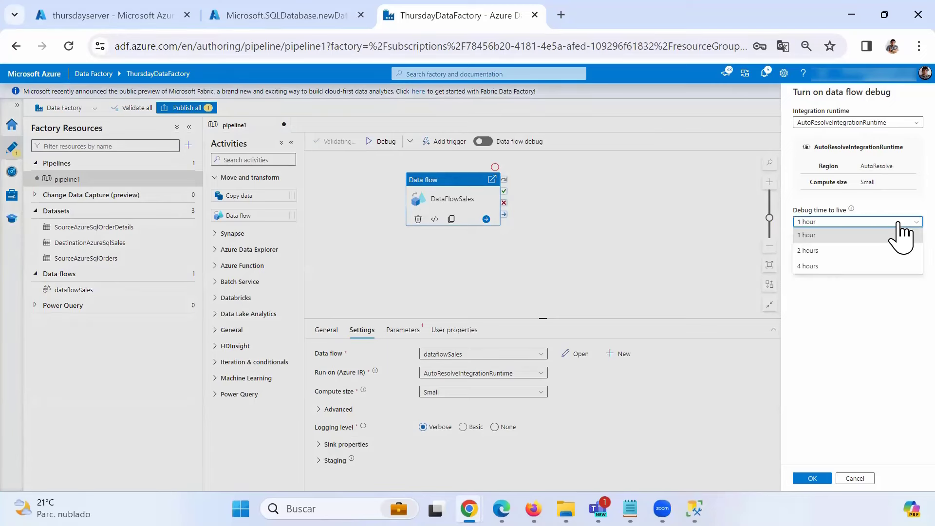
{"action": "left_click", "coordinate": [809, 235]}
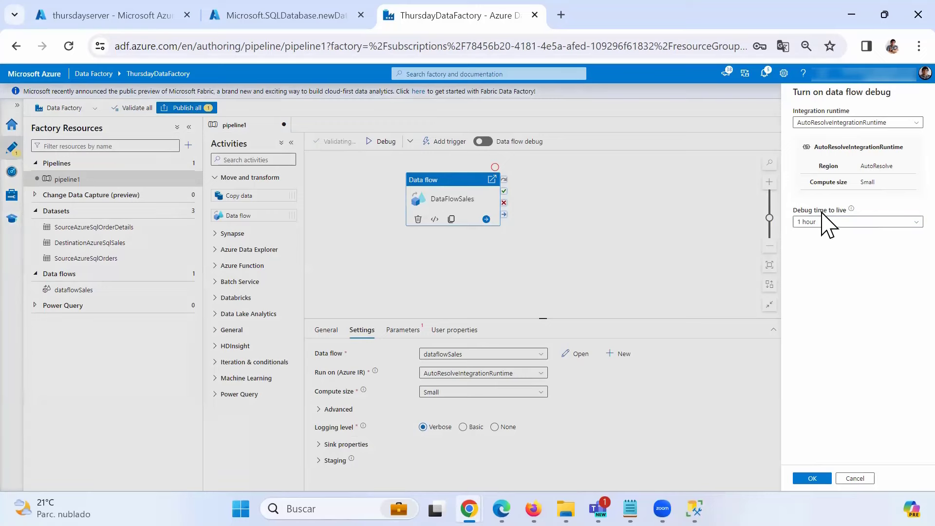
{"action": "left_click", "coordinate": [812, 478]}
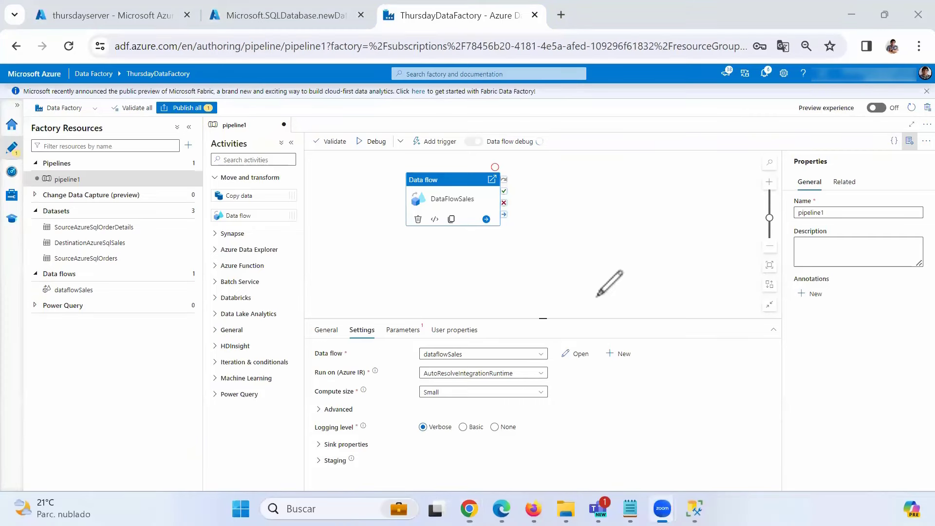
{"action": "mouse_move", "coordinate": [597, 295]}
{"action": "left_mouse_down"}
{"action": "mouse_move", "coordinate": [304, 325]}
{"action": "mouse_move", "coordinate": [633, 516]}
{"action": "mouse_move", "coordinate": [536, 311]}
{"action": "mouse_move", "coordinate": [279, 342]}
{"action": "left_mouse_up"}
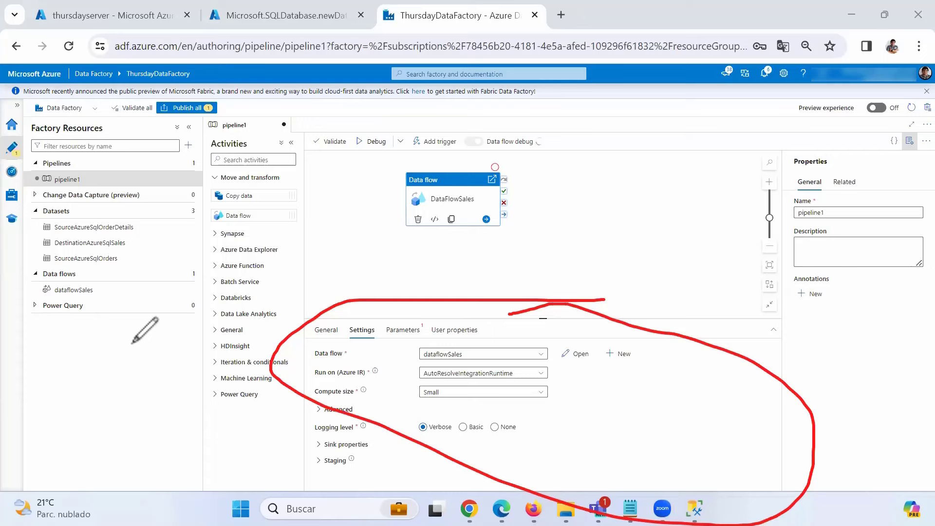
{"action": "key", "text": "Escape"}
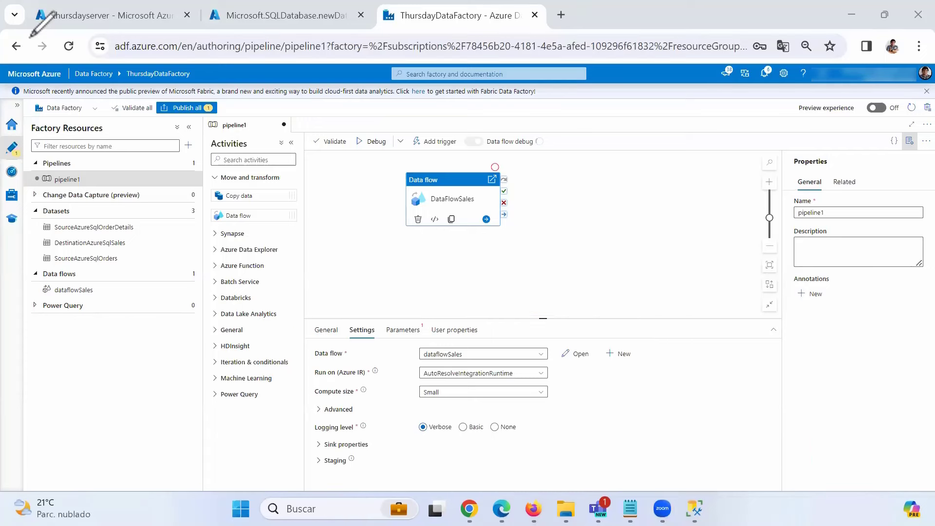
{"action": "left_click", "coordinate": [378, 150]}
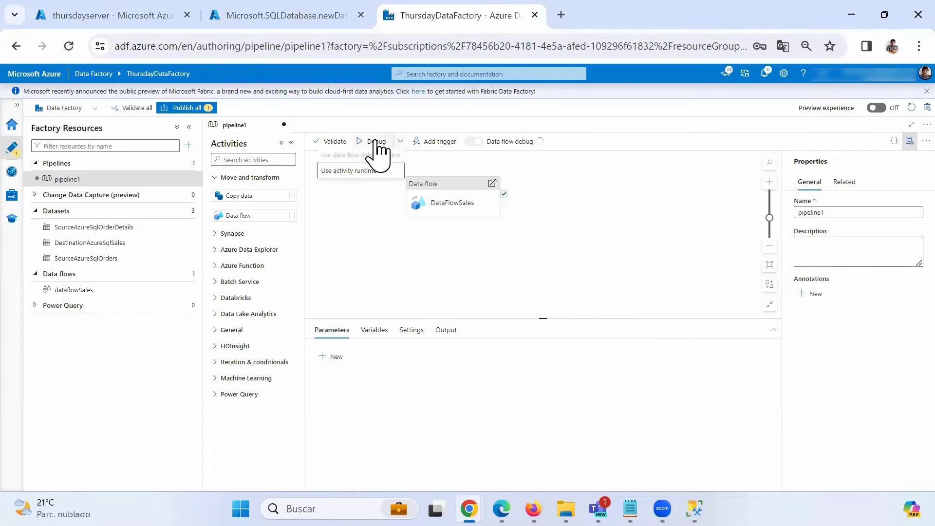
- Debug pipeline1 using the activity runtime
{"action": "left_click", "coordinate": [372, 173]}
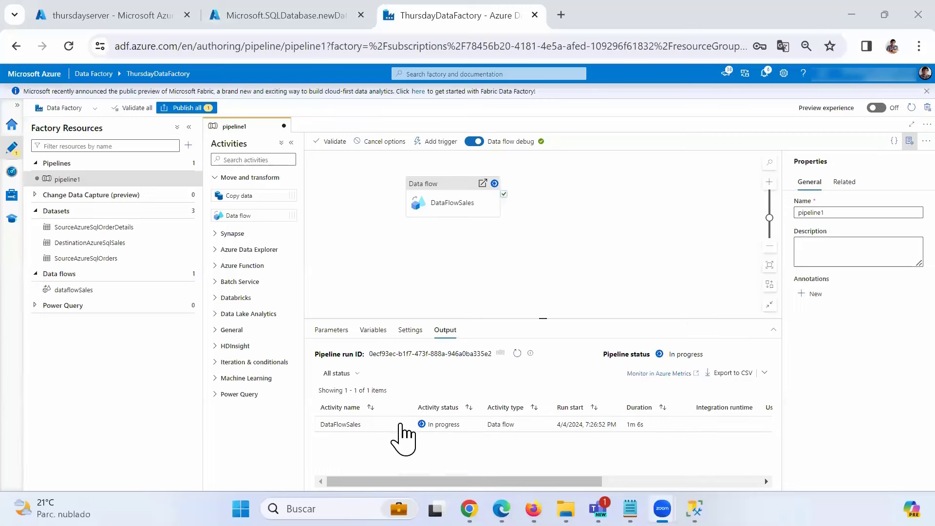
- Refresh the pipeline run status until DataFlowSales shows Succeeded in 3m 59s
{"action": "left_click", "coordinate": [517, 352]}
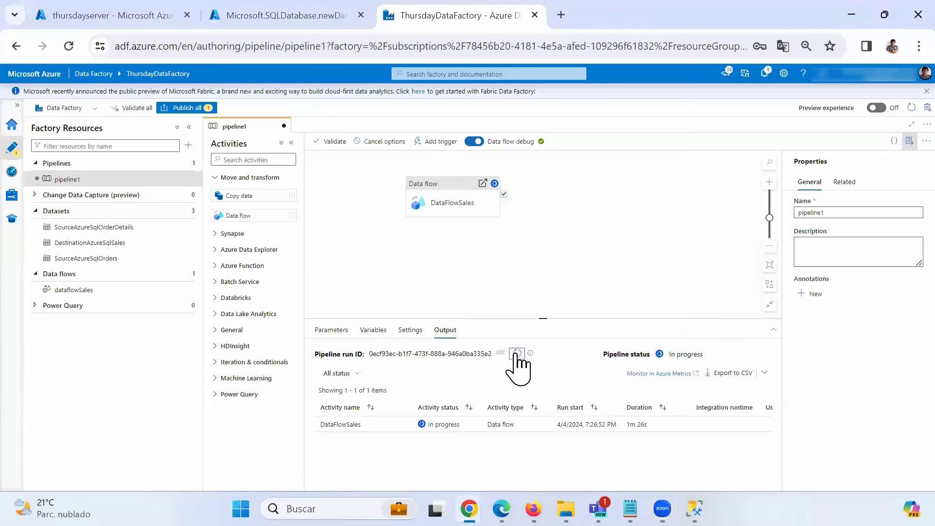
{"action": "left_click", "coordinate": [516, 353]}
{"action": "left_click", "coordinate": [517, 353]}
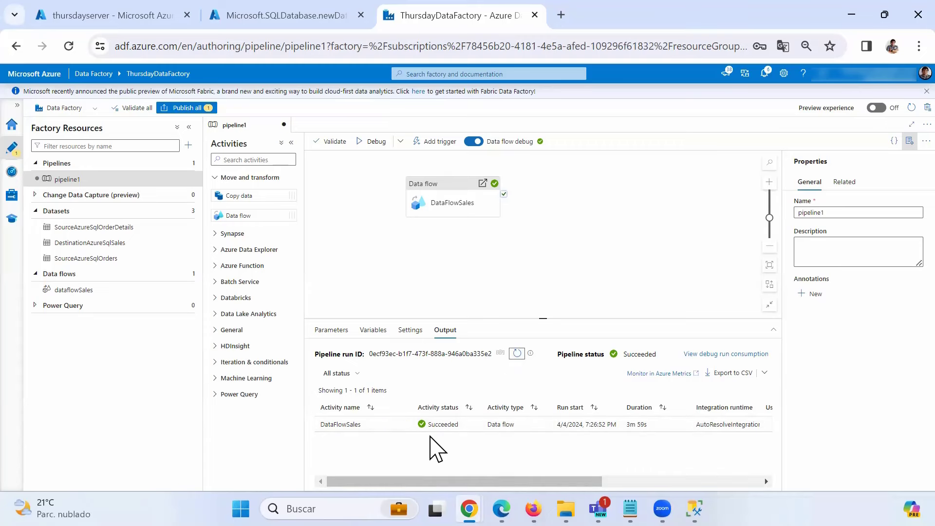
- Review the input JSON of the DataFlowSales run
{"action": "mouse_move", "coordinate": [424, 434]}
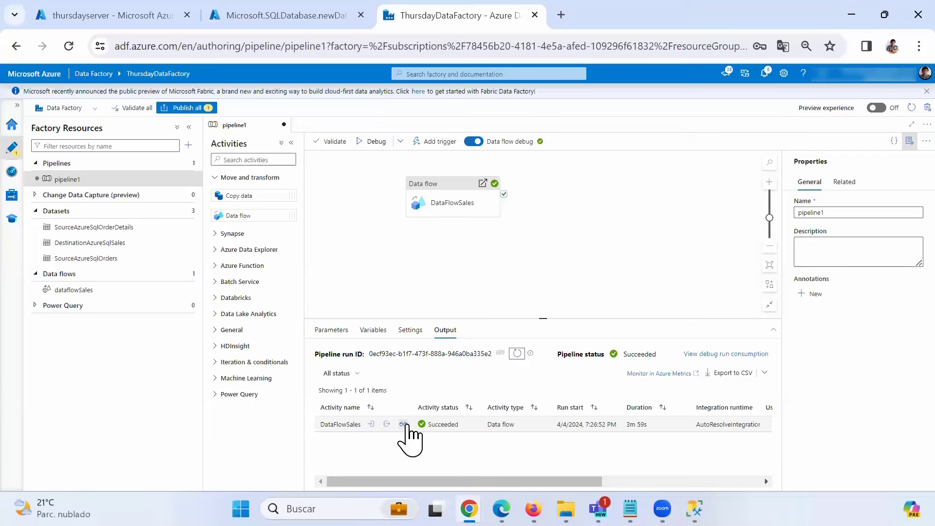
{"action": "left_click", "coordinate": [371, 424]}
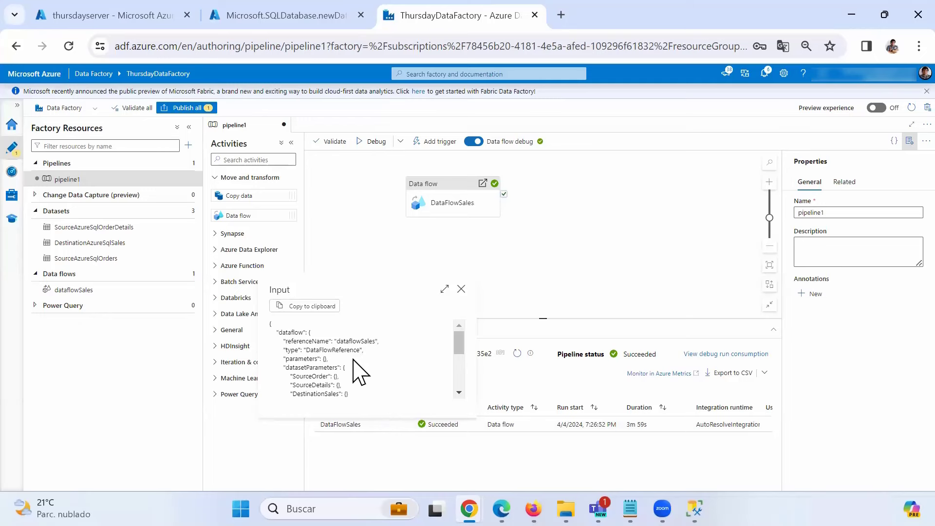
{"action": "scroll", "coordinate": [356, 360], "scroll_direction": "down", "scroll_amount": 3}
{"action": "scroll", "coordinate": [358, 365], "scroll_direction": "down", "scroll_amount": 1}
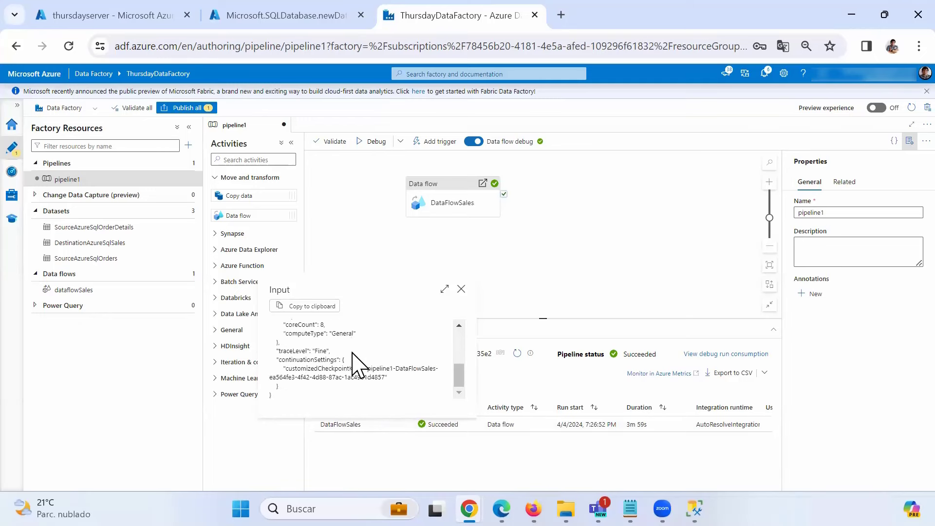
{"action": "scroll", "coordinate": [359, 361], "scroll_direction": "up", "scroll_amount": 5}
{"action": "left_click", "coordinate": [461, 289]}
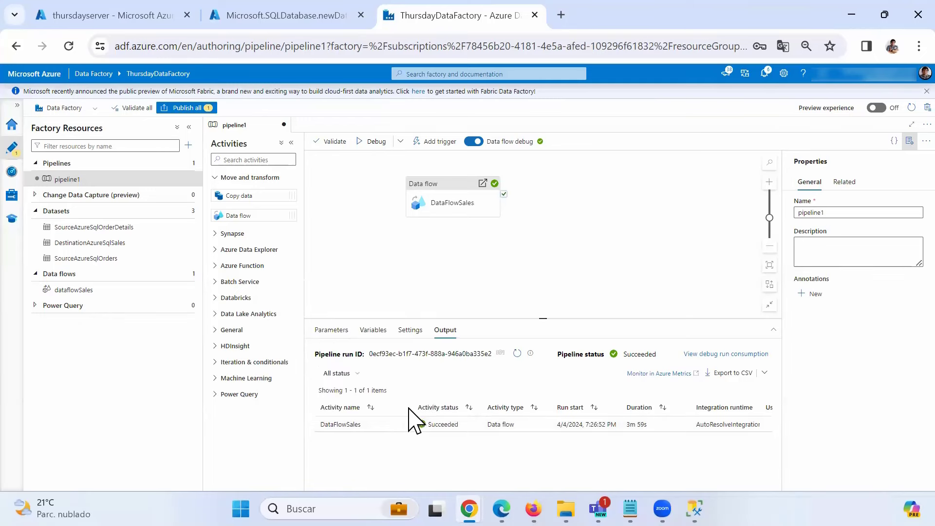
- Review the DataFlowSales run's output JSON, then open its monitoring details
{"action": "left_click", "coordinate": [386, 424]}
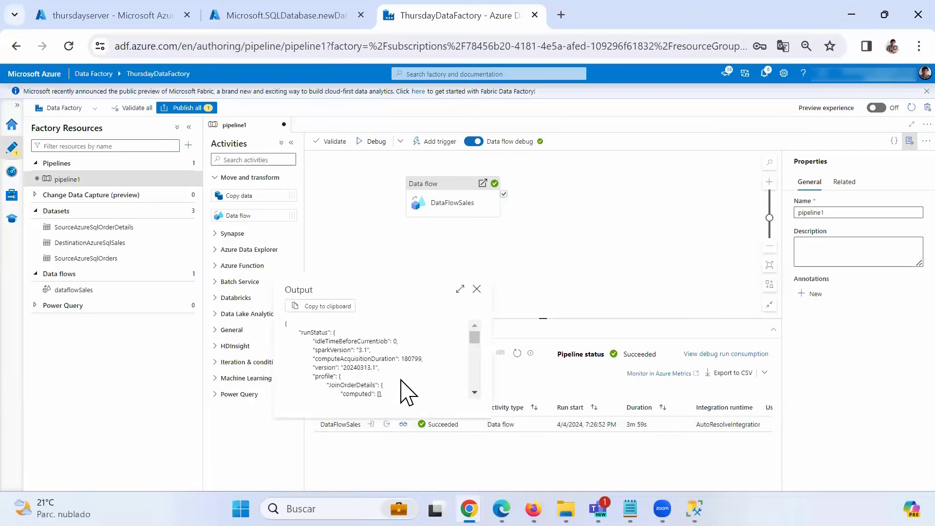
{"action": "scroll", "coordinate": [408, 392], "scroll_direction": "down", "scroll_amount": 8}
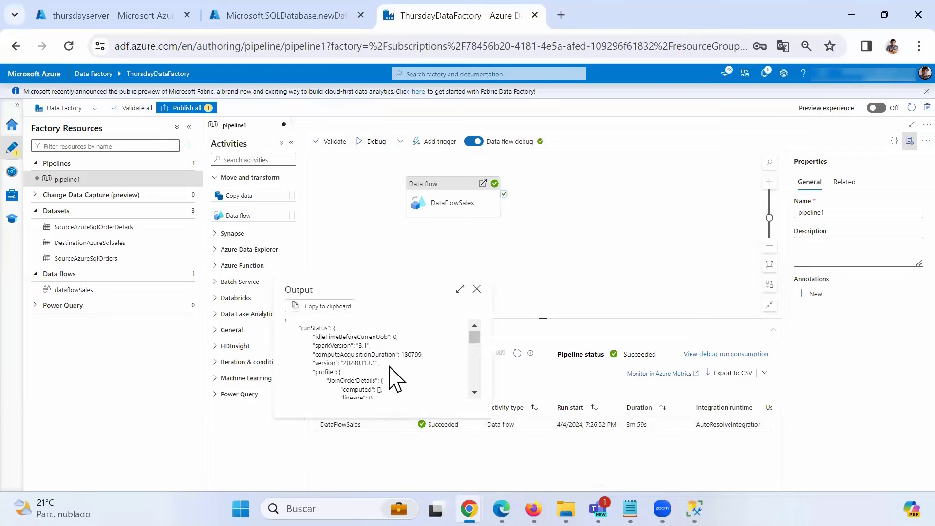
{"action": "left_click", "coordinate": [477, 289]}
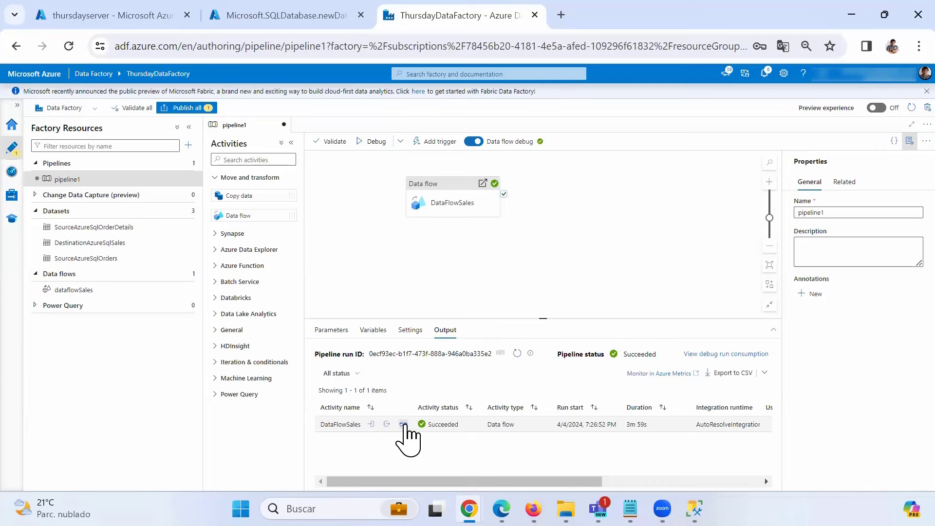
{"action": "left_click", "coordinate": [404, 424]}
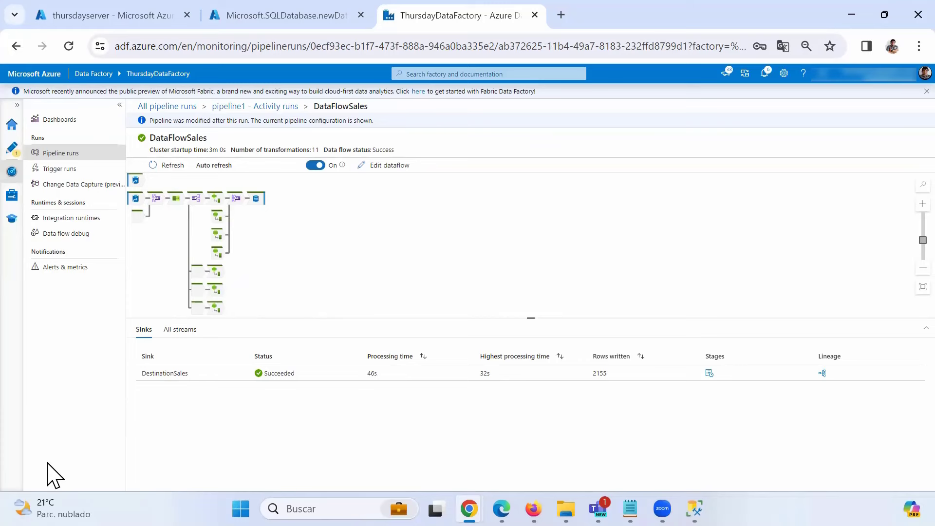
- After checking 2155 rows written to DestinationSales, return via Pipeline runs to the pipeline1 editor
{"action": "left_click", "coordinate": [100, 158]}
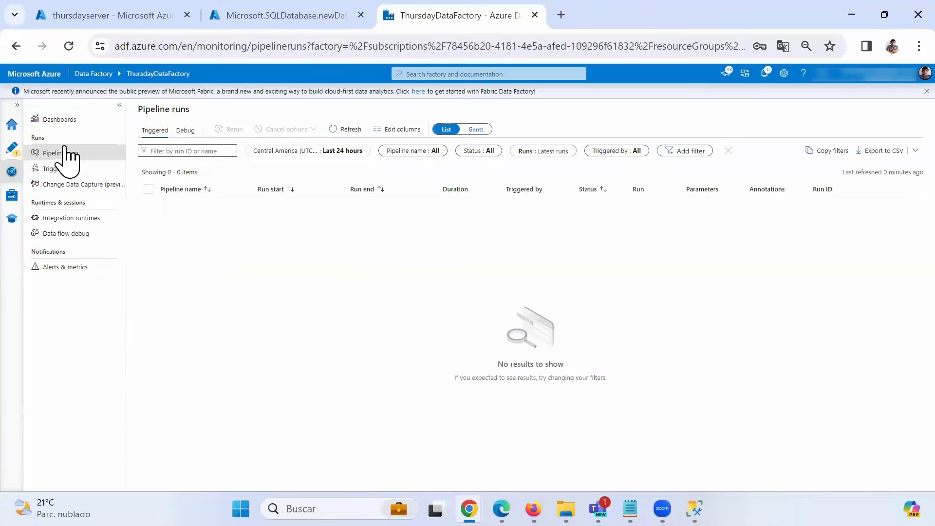
{"action": "left_click", "coordinate": [20, 155]}
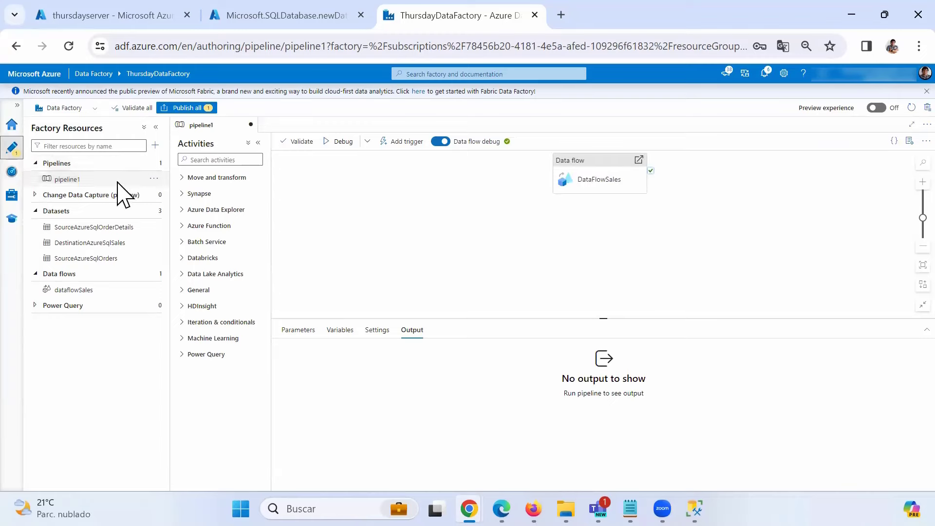
{"action": "left_click", "coordinate": [84, 180]}
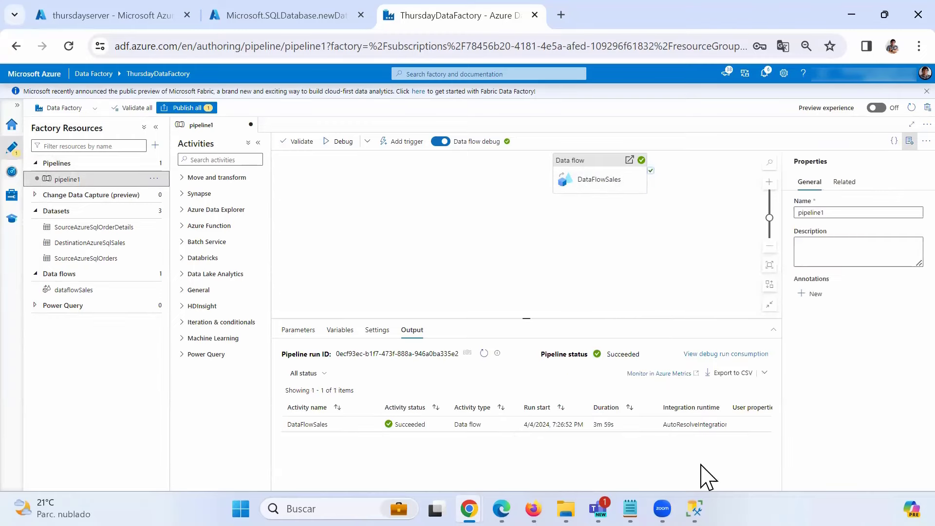
- Rerun 'Select * from Sales' in SSMS and scroll the results, which now hold 2,155 rows
{"action": "left_click", "coordinate": [694, 508]}
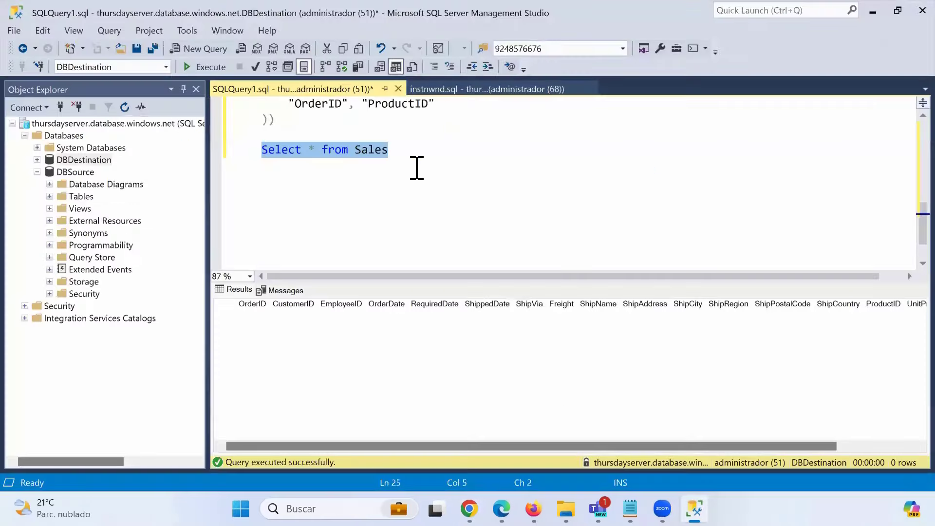
{"action": "left_click_drag", "start_coordinate": [422, 155], "coordinate": [250, 150]}
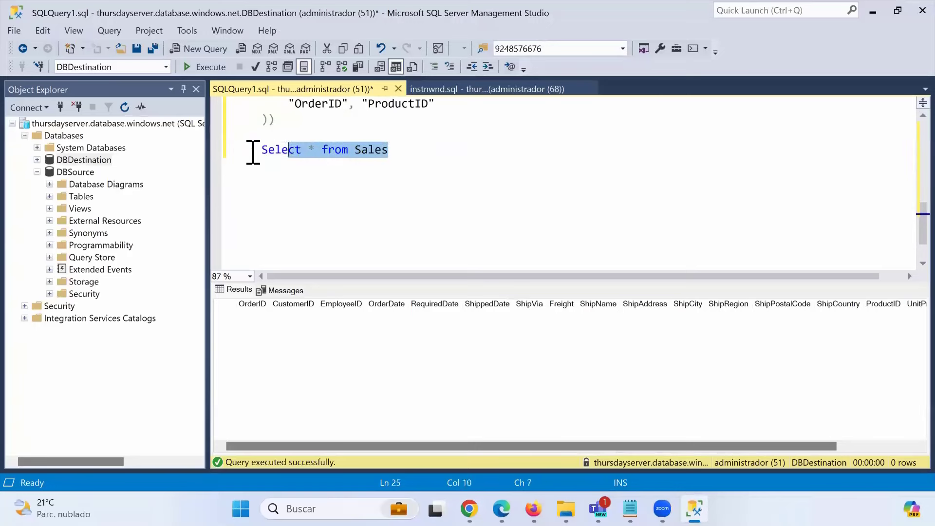
{"action": "left_click", "coordinate": [213, 70]}
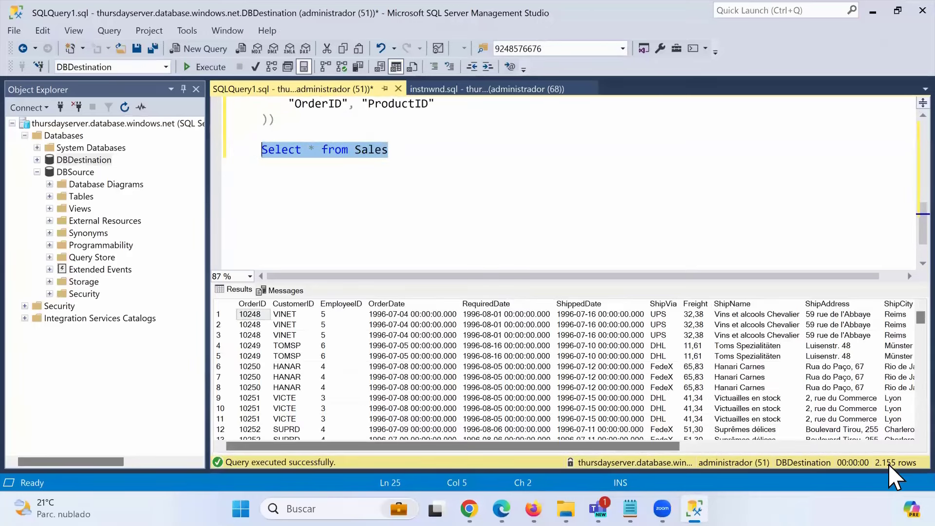
{"action": "left_click", "coordinate": [662, 304]}
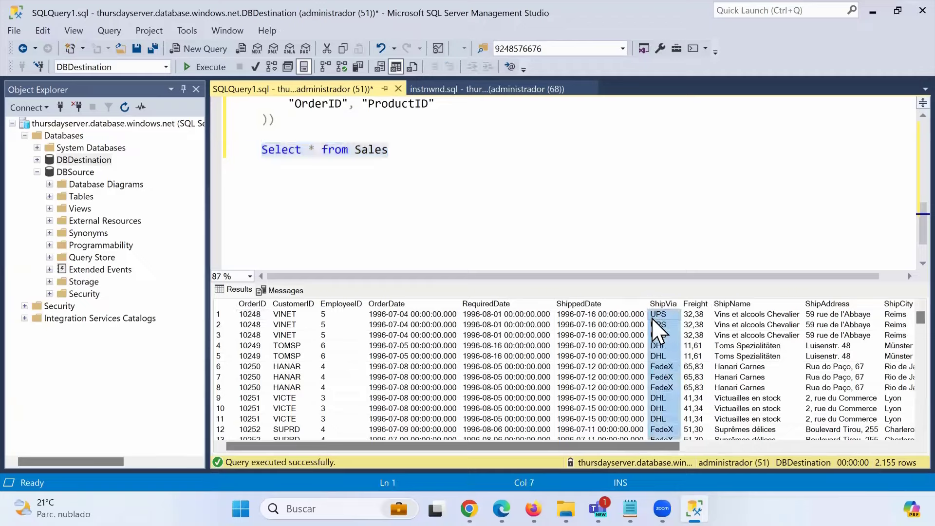
{"action": "scroll", "coordinate": [662, 360], "scroll_direction": "down", "scroll_amount": 13}
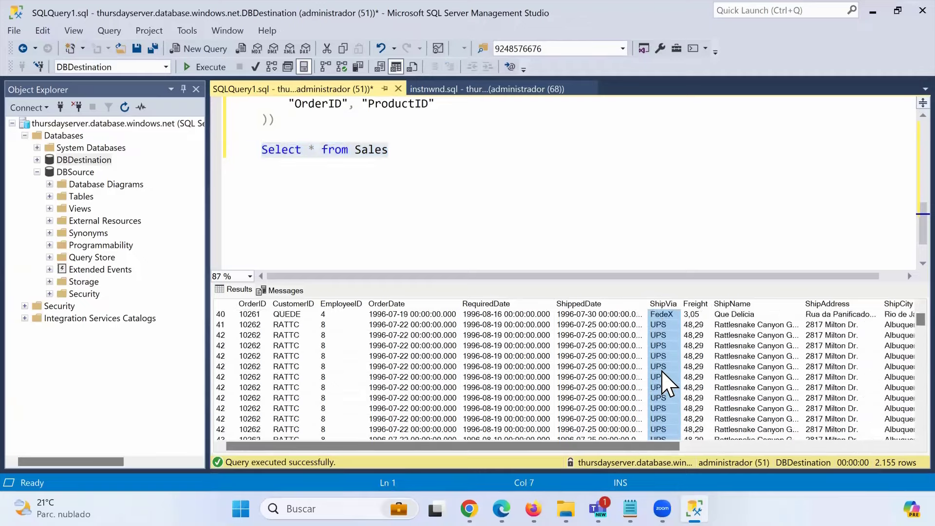
{"action": "scroll", "coordinate": [662, 377], "scroll_direction": "down", "scroll_amount": 20}
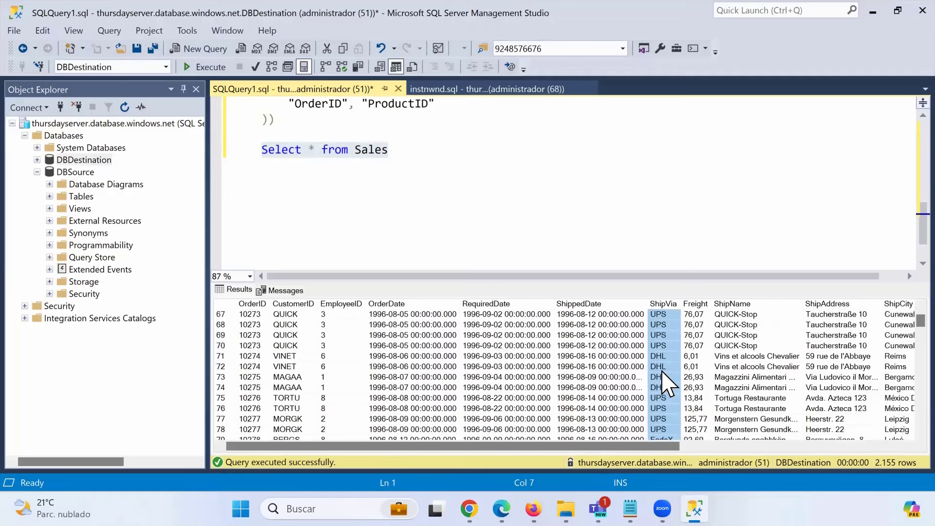
{"action": "left_click", "coordinate": [667, 228]}
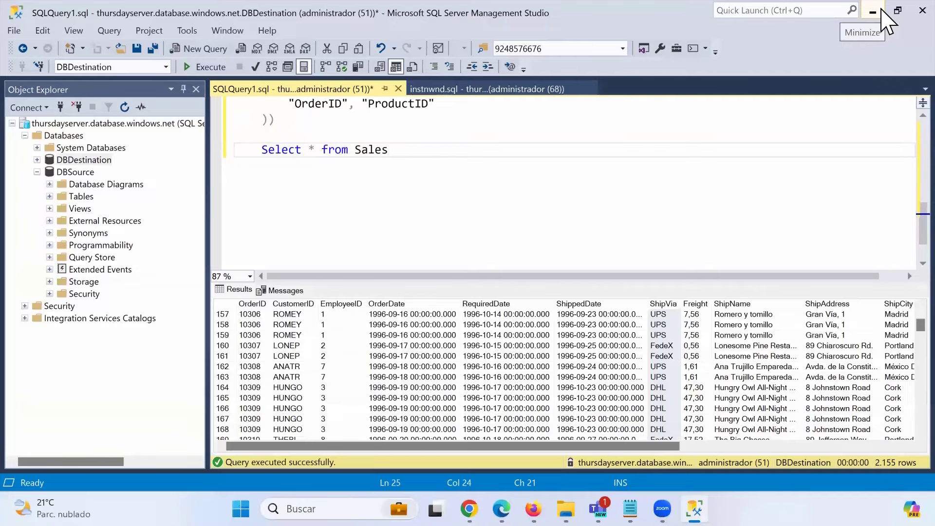
- Back in ADF Studio, move DataFlowSales left on pipeline1's canvas and show its General settings
{"action": "left_click", "coordinate": [873, 11]}
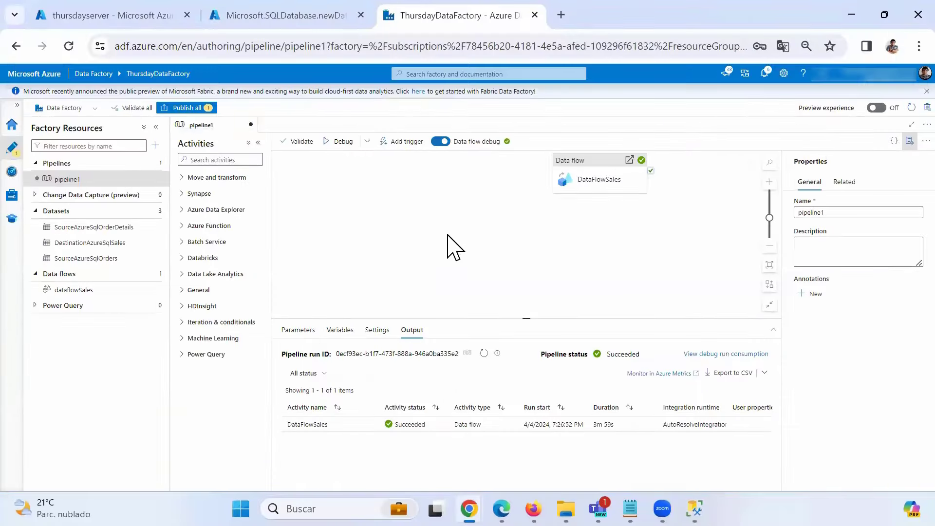
{"action": "left_click_drag", "start_coordinate": [590, 177], "coordinate": [377, 204]}
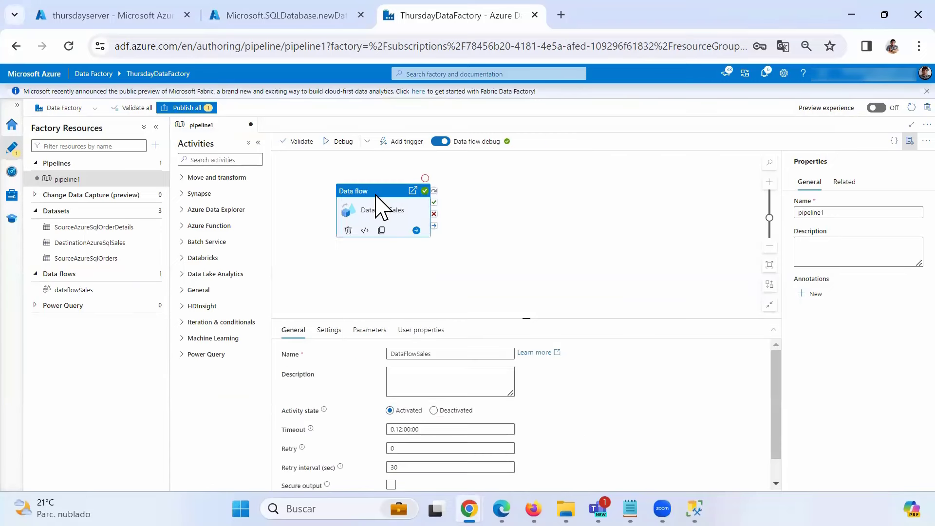
{"action": "left_click", "coordinate": [496, 207]}
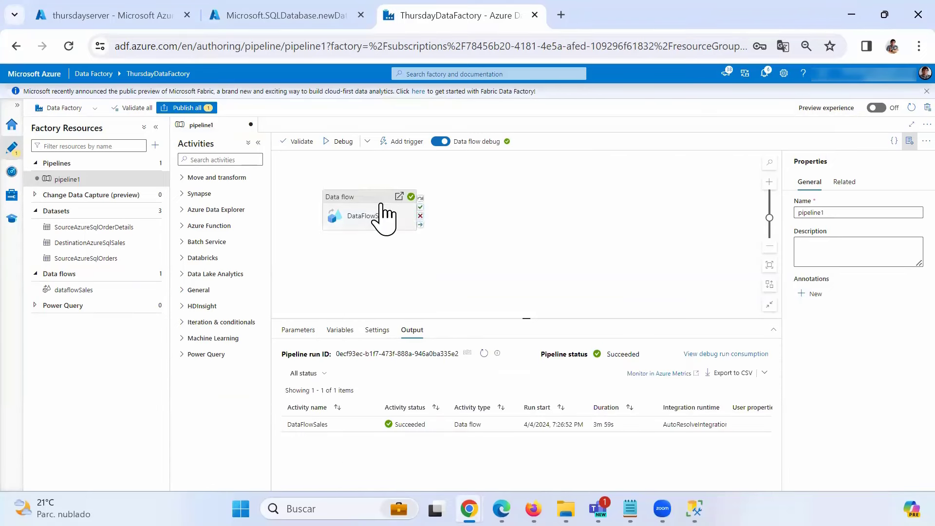
{"action": "left_click", "coordinate": [385, 217]}
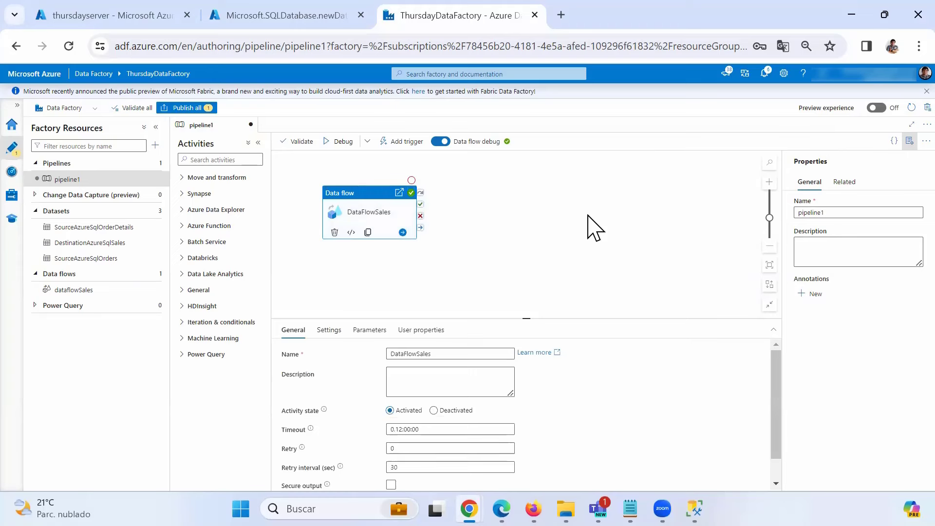